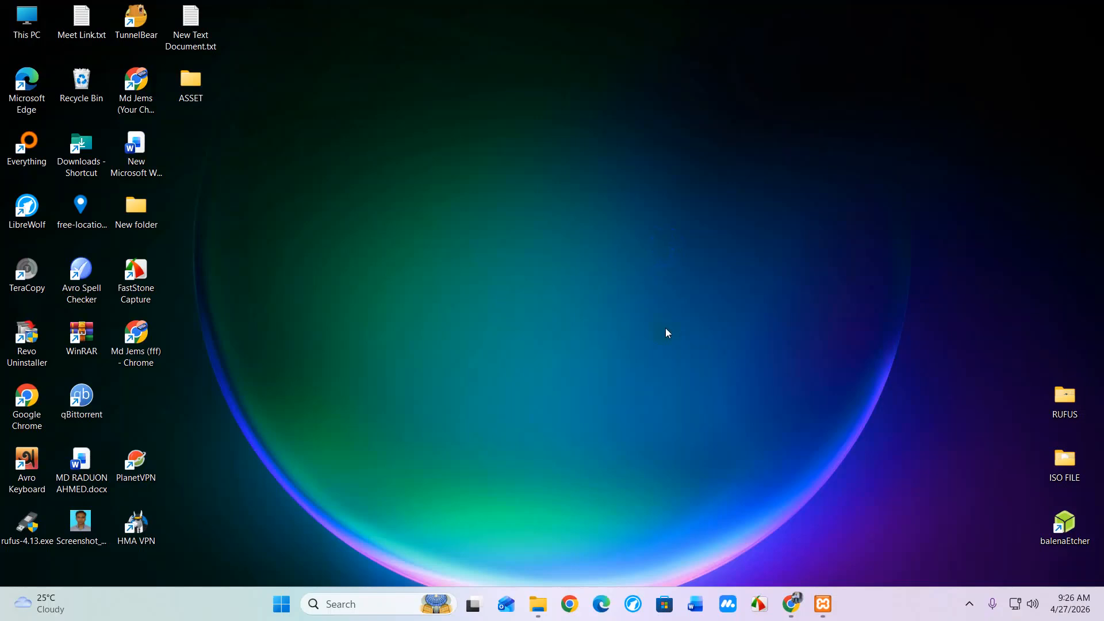
Step: Switch to the Google Drive preview of Screenshot_24.png in Chrome and examine the landing page design's sections from header to footer
mouse_move(793, 601)
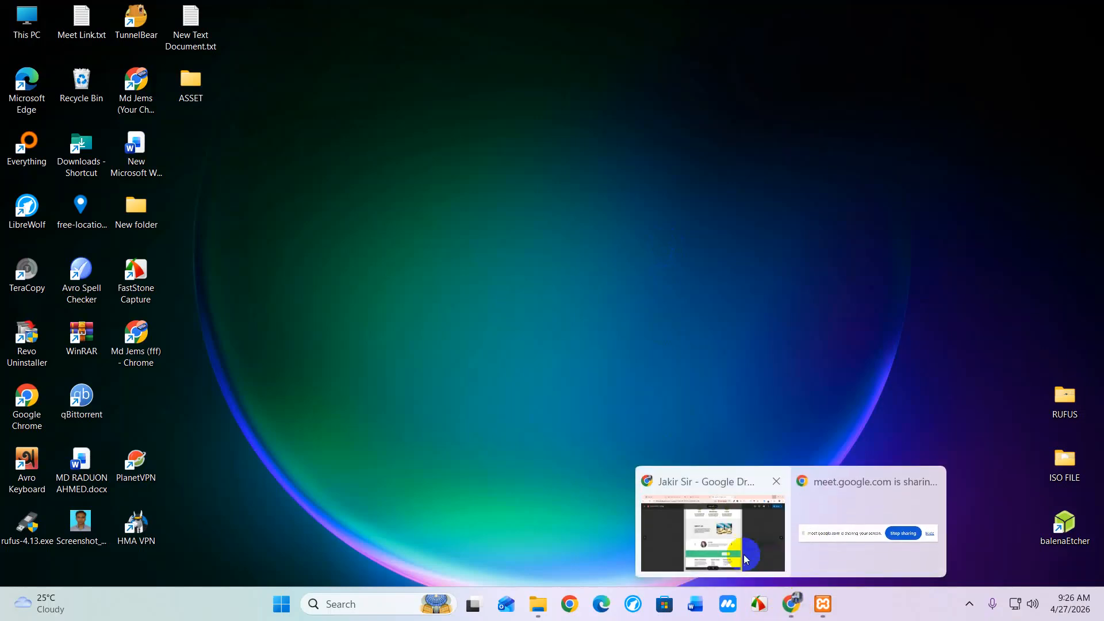
left_click(745, 559)
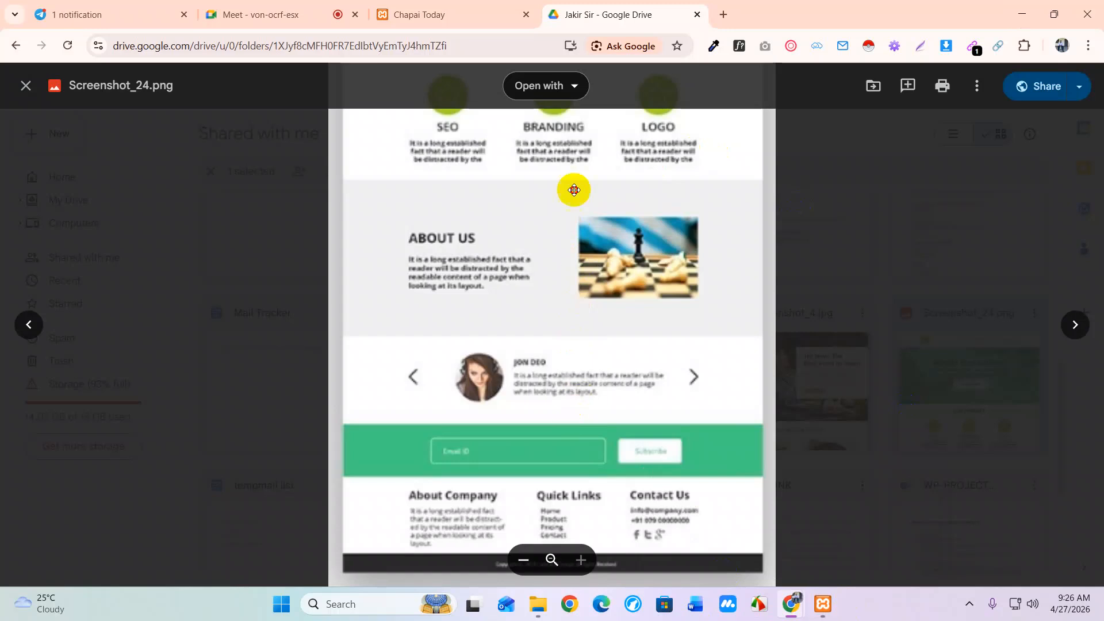
scroll(581, 158, "up", 4)
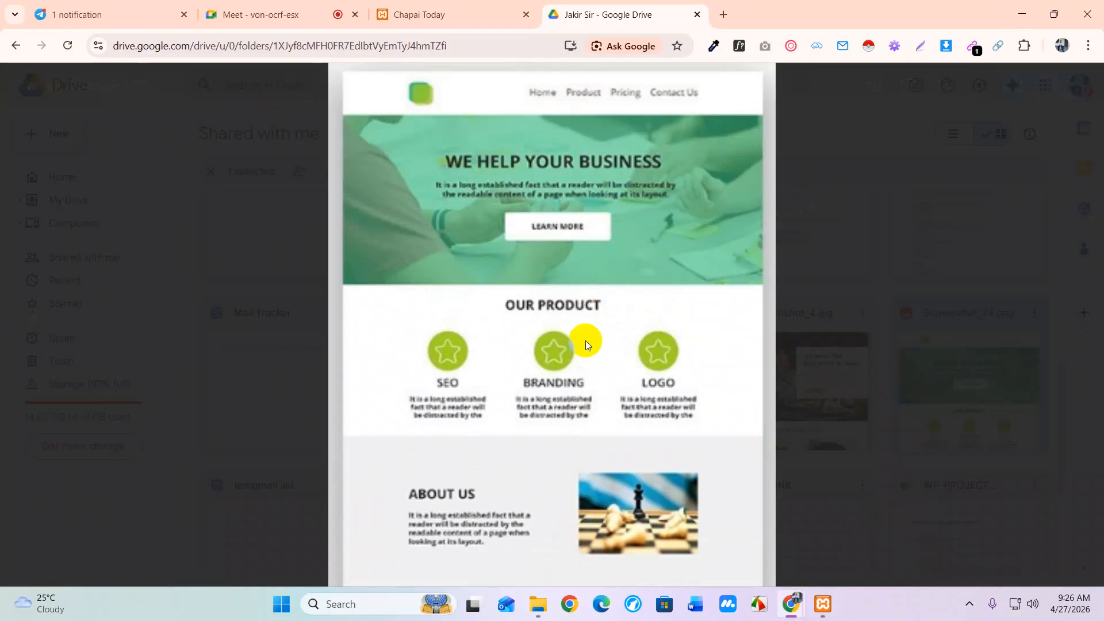
scroll(534, 322, "down", 5)
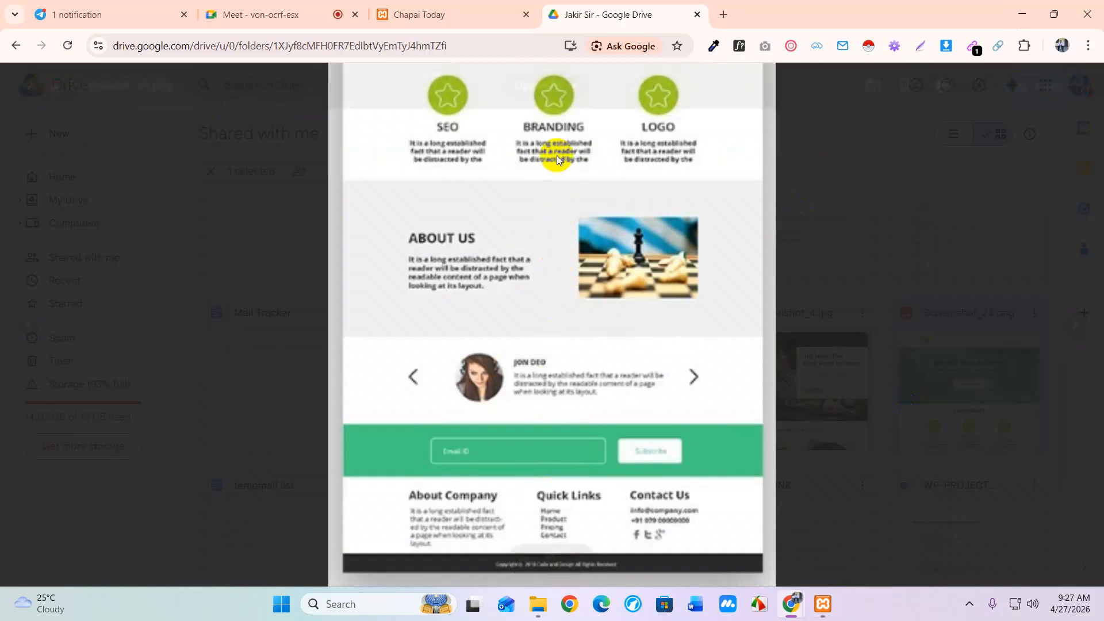
scroll(557, 153, "up", 5)
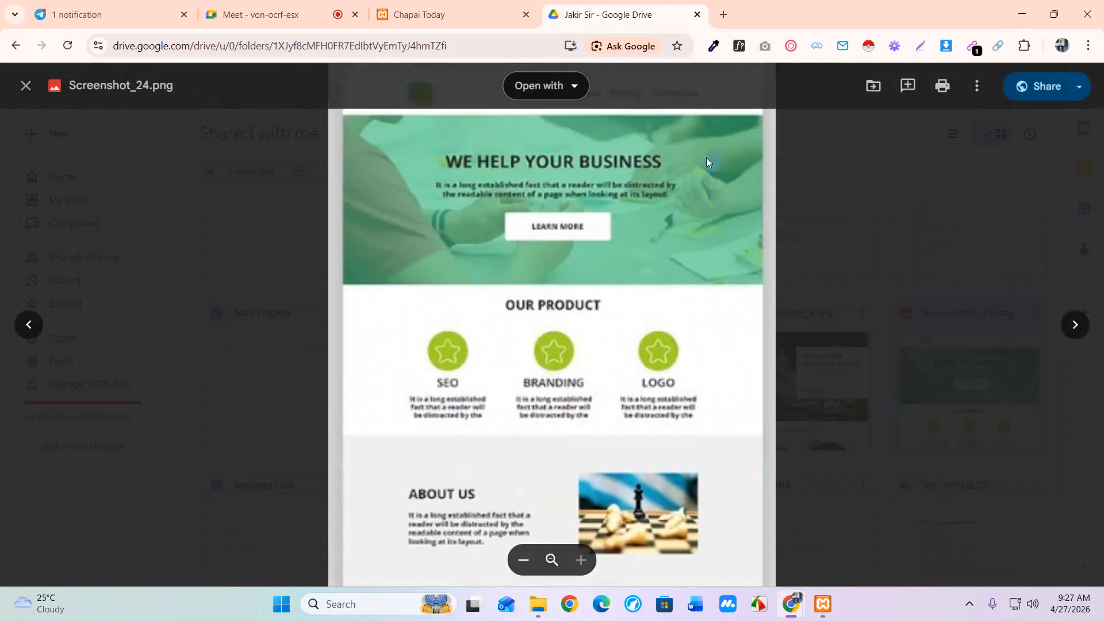
scroll(665, 349, "down", 3)
scroll(665, 346, "down", 1)
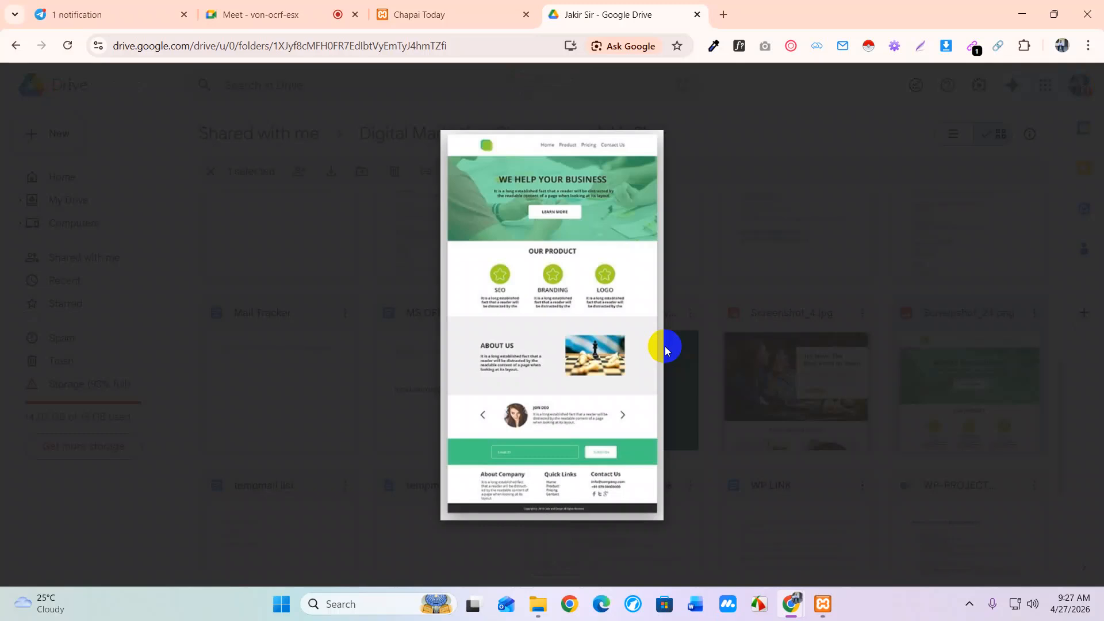
left_click(618, 324)
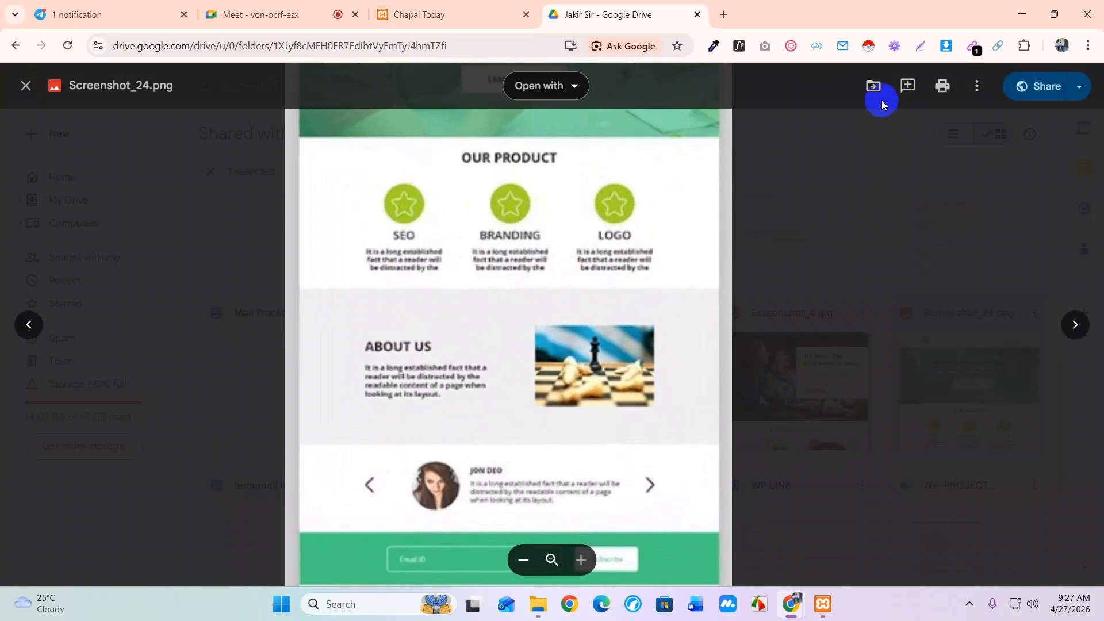
Step: Download Screenshot_24.png from Google Drive and show the downloaded file in its folder
left_click(978, 86)
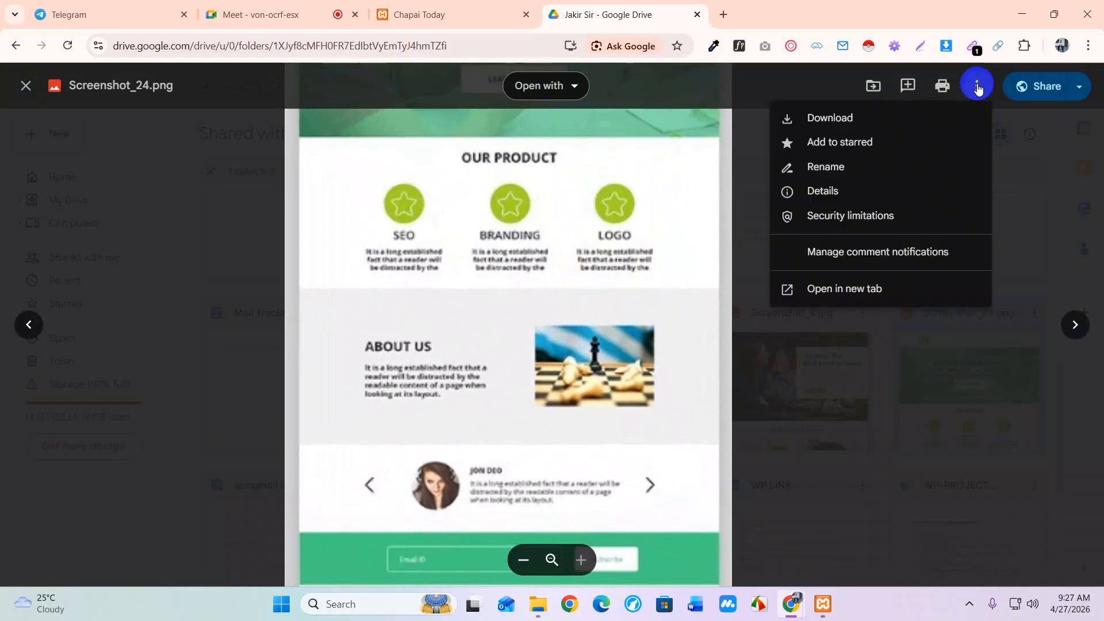
left_click(823, 118)
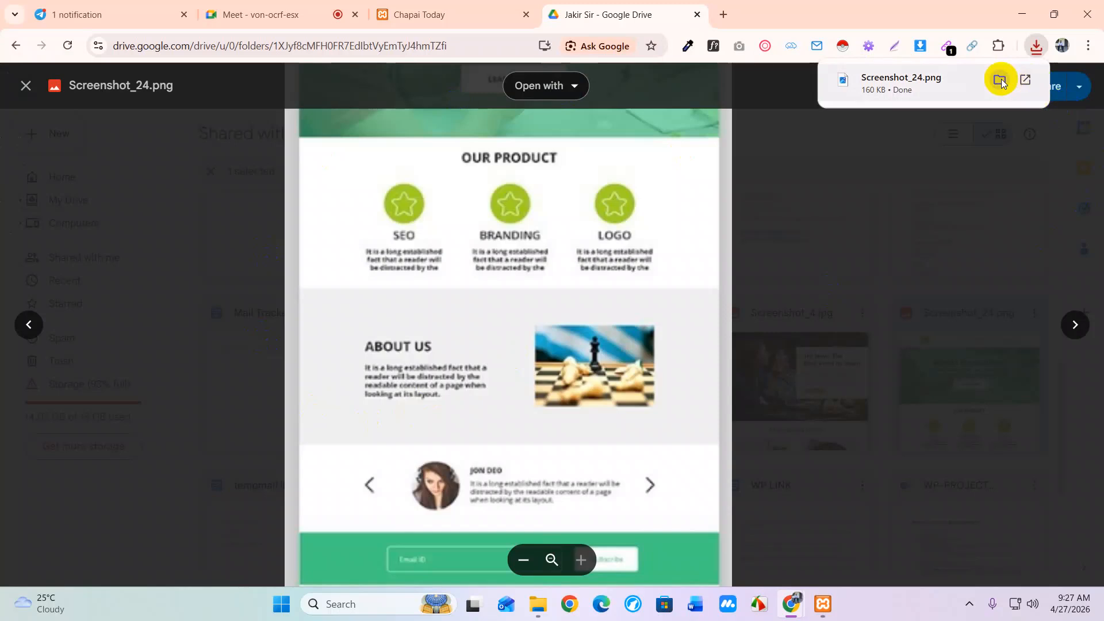
left_click(1002, 78)
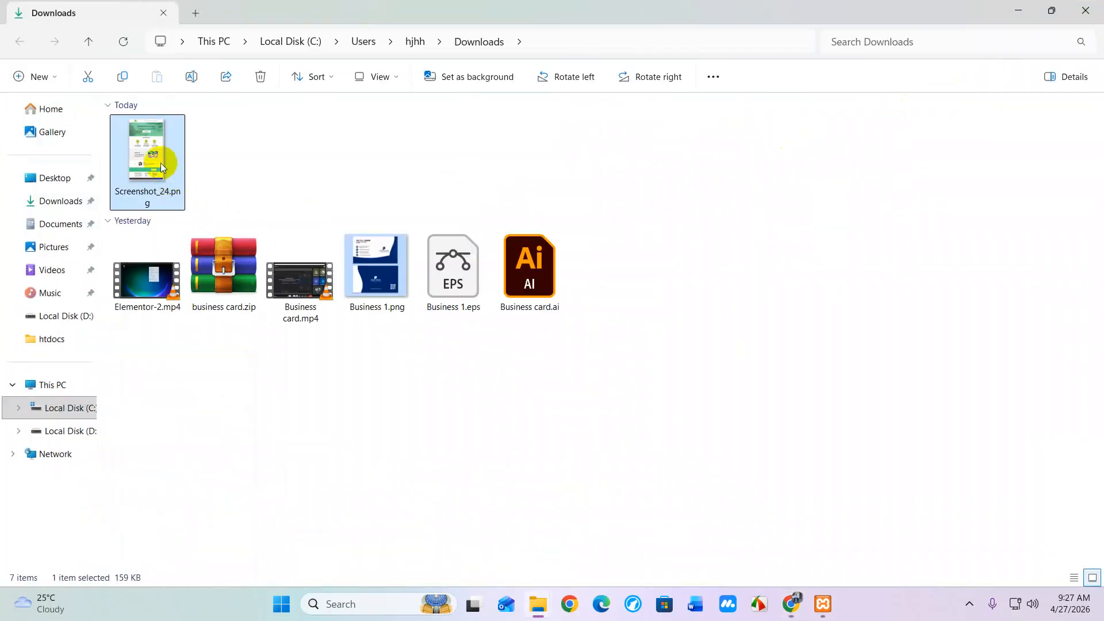
Step: Open the downloaded Screenshot_24.png in its own Chrome tab and maximize the browser window
left_click_drag(149, 147, 778, 7)
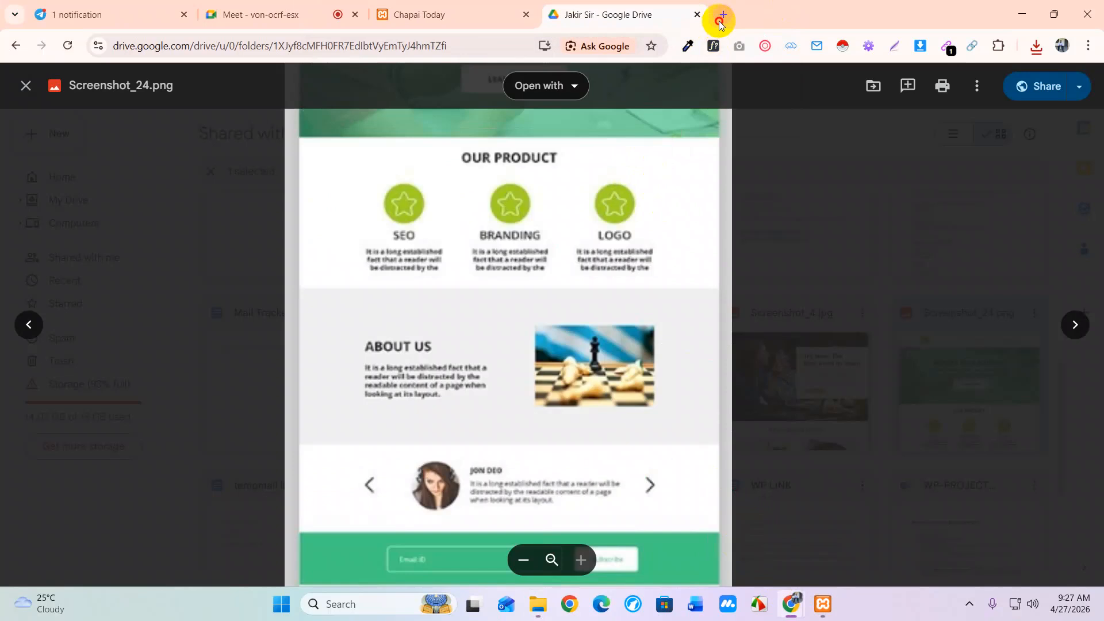
left_click(722, 15)
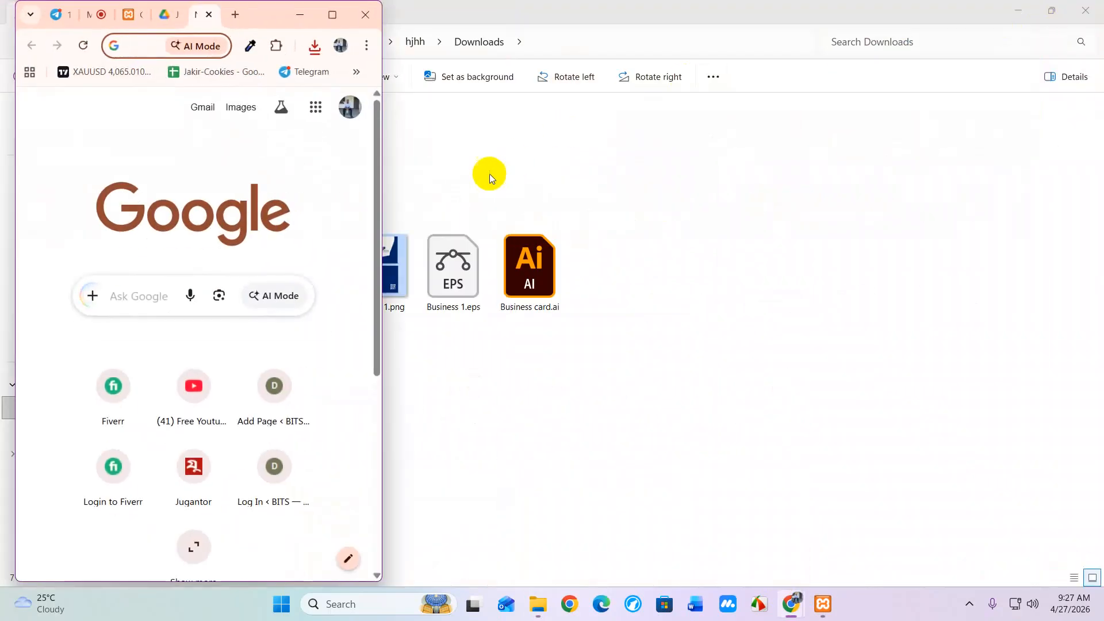
left_click_drag(263, 21, 649, 48)
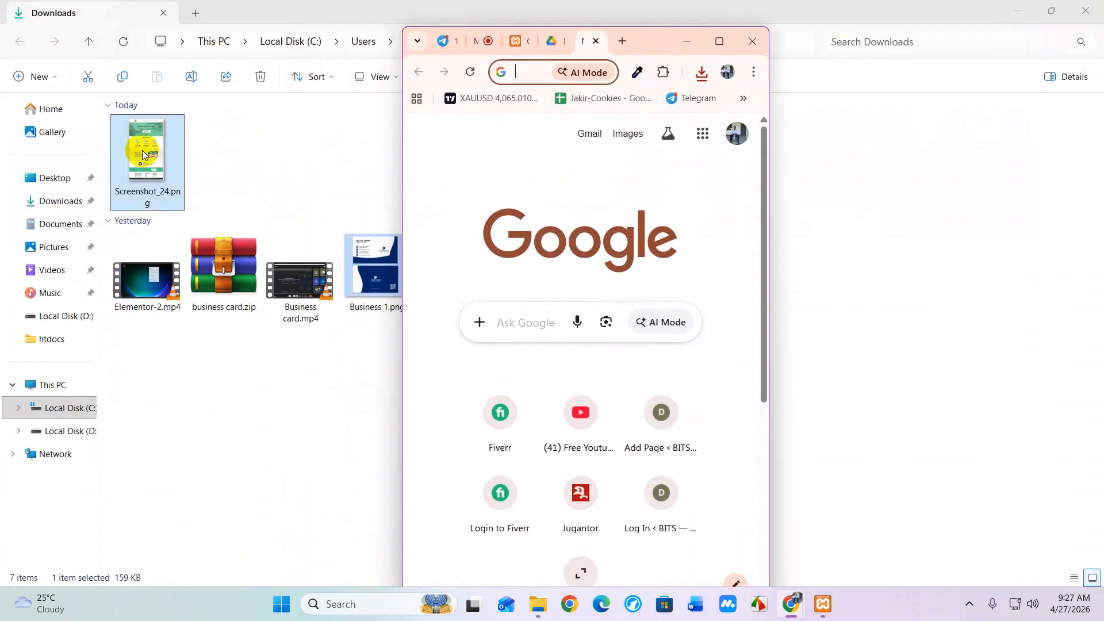
left_click_drag(147, 154, 670, 277)
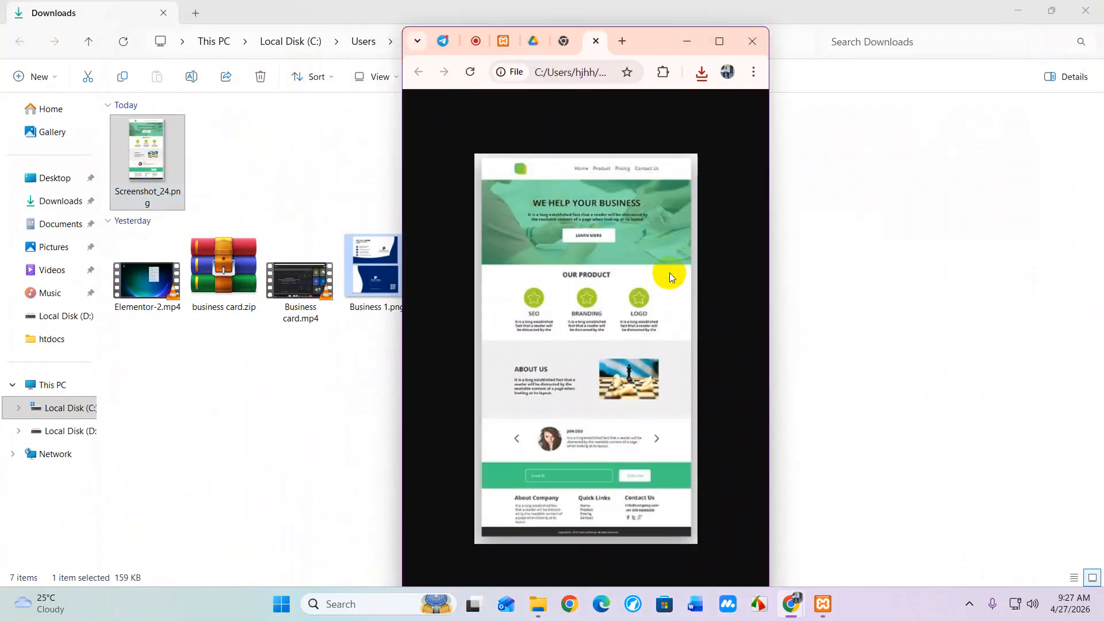
left_click(727, 54)
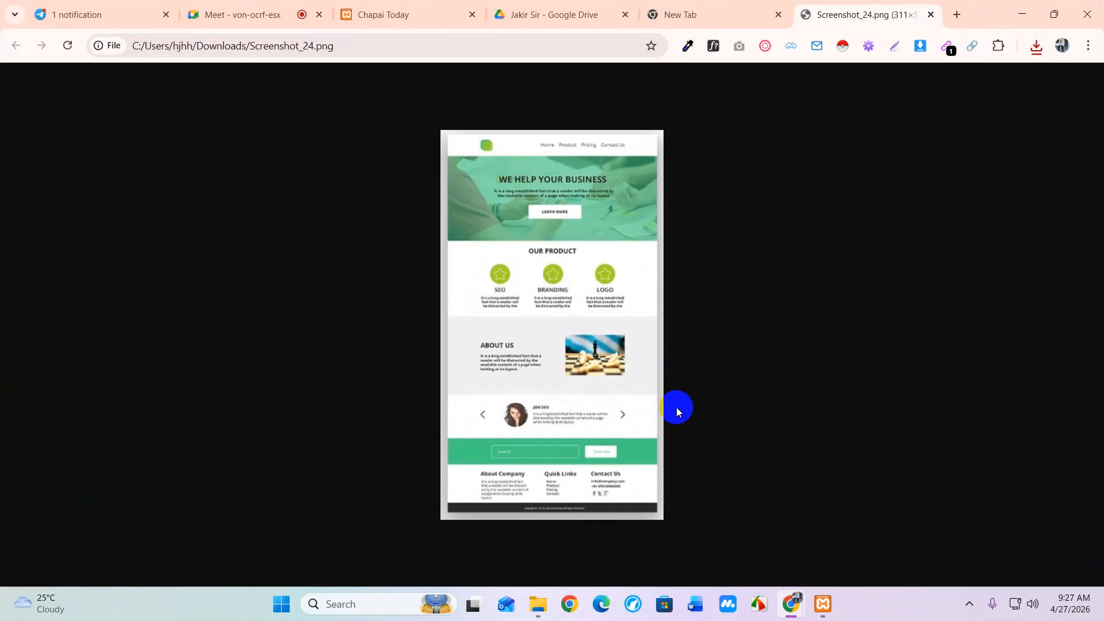
Step: Enlarge the template image to 150% and examine its page layout
key("ctrl+plus")
key("ctrl+plus")
key("ctrl+plus")
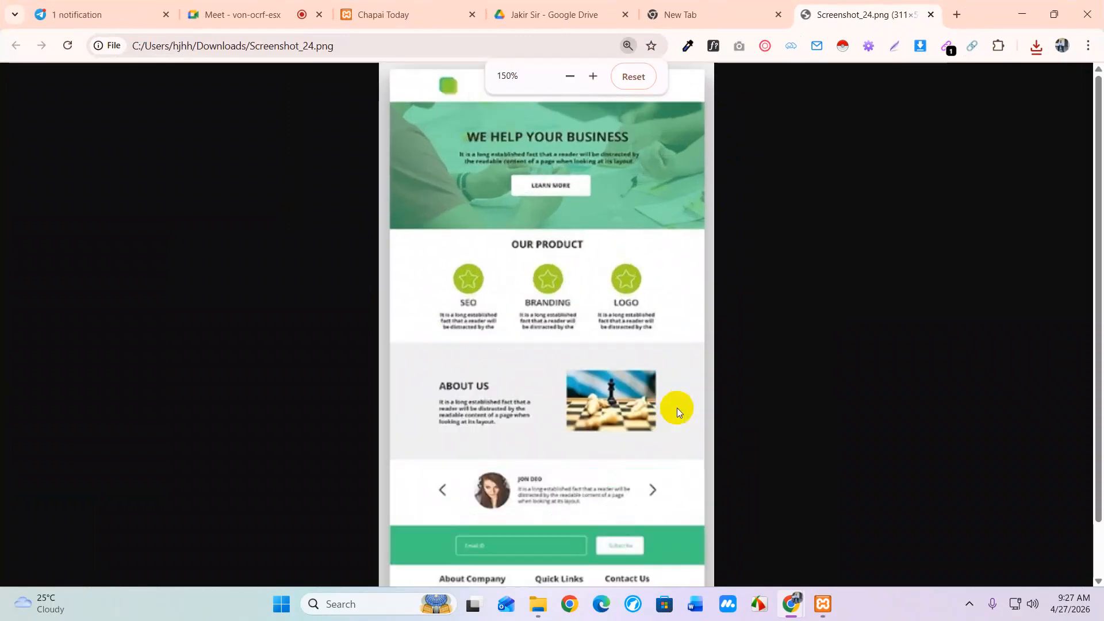
scroll(880, 439, "down", 1)
scroll(880, 440, "up", 1)
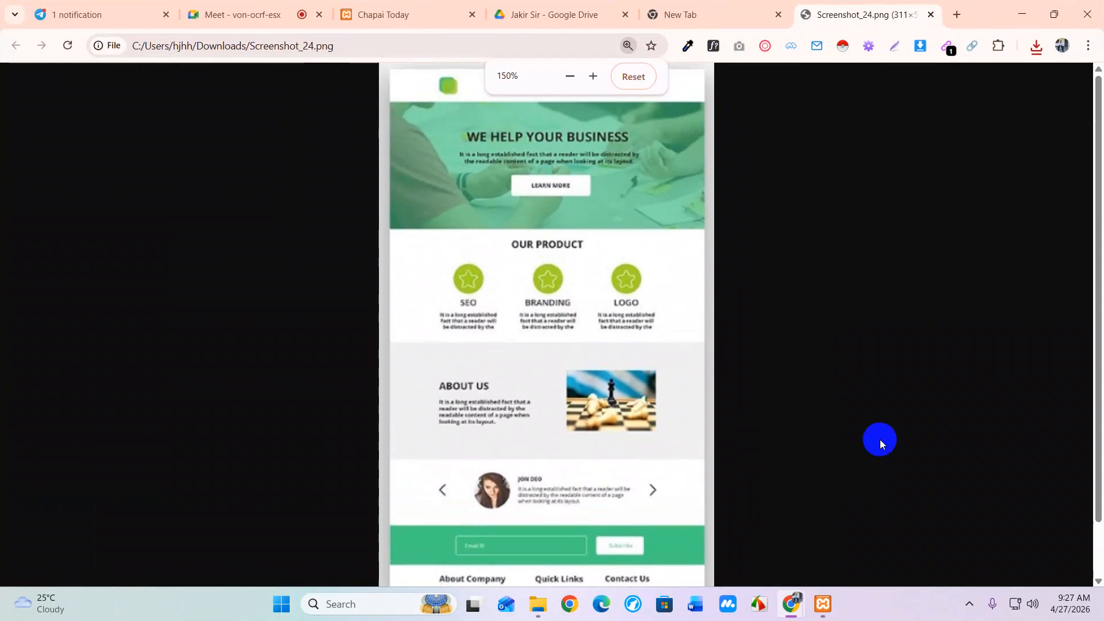
scroll(879, 440, "down", 1)
scroll(880, 440, "up", 1)
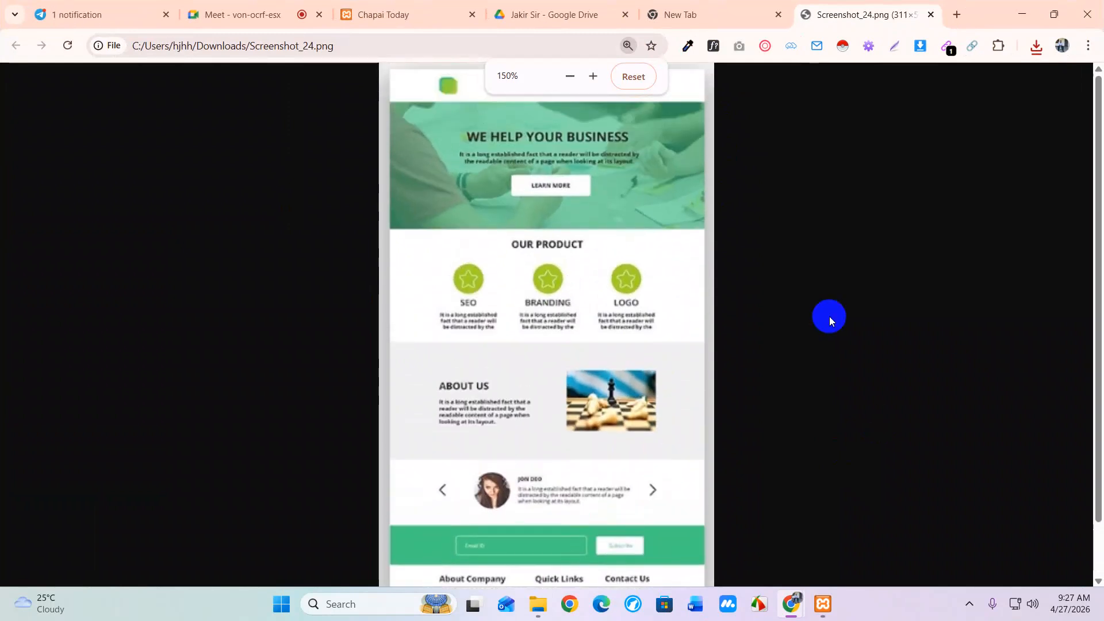
left_click(631, 345)
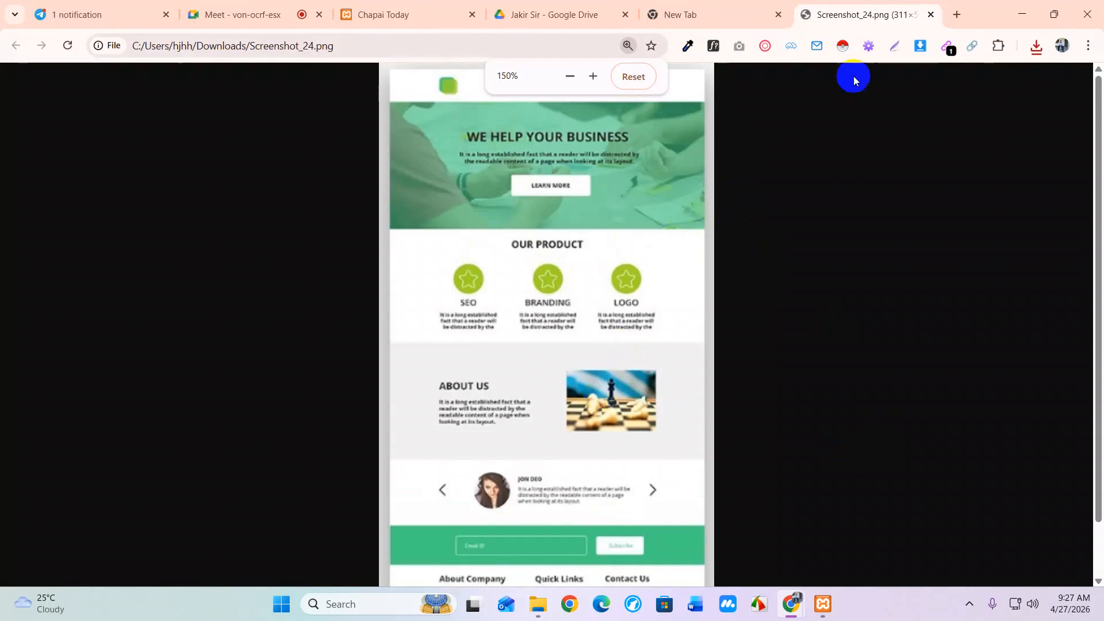
Step: Search Google for "web template design" in the empty tab
left_click(705, 12)
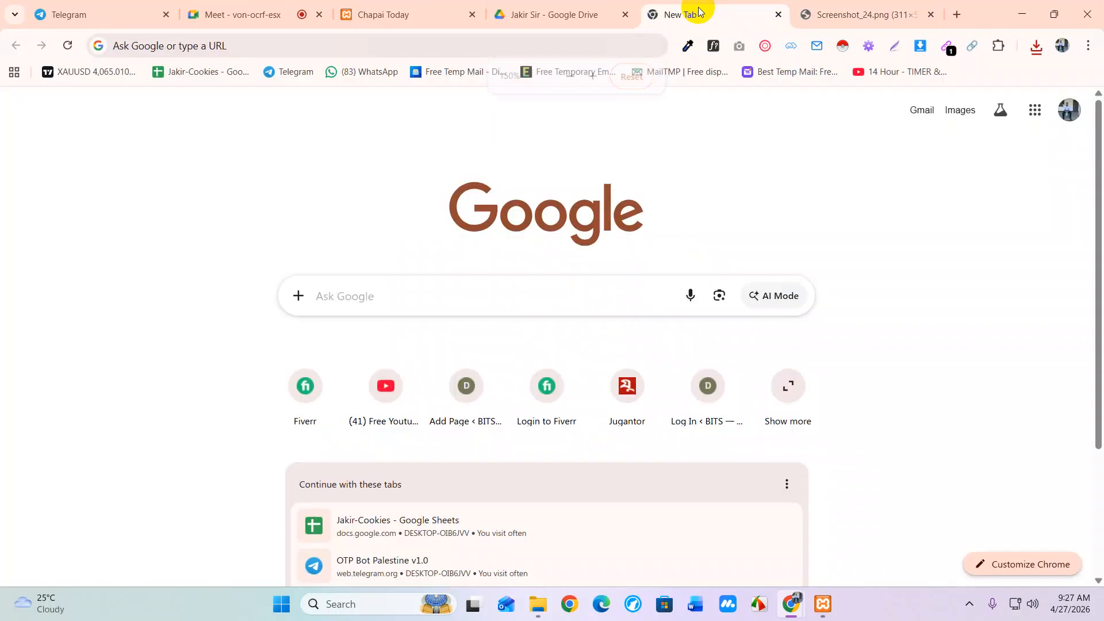
left_click(468, 49)
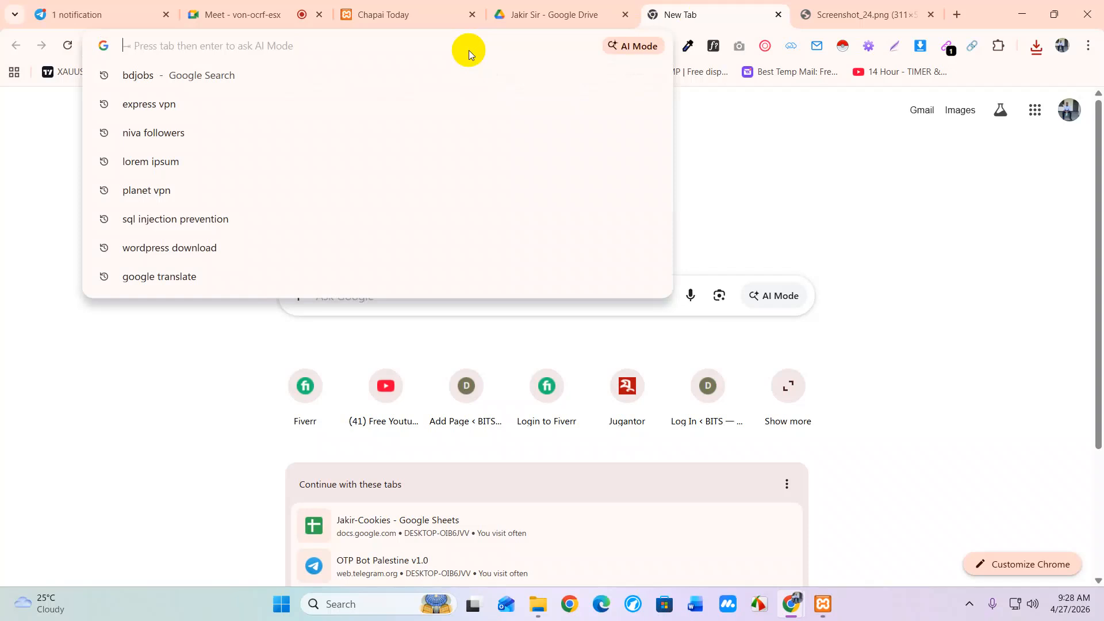
type("we")
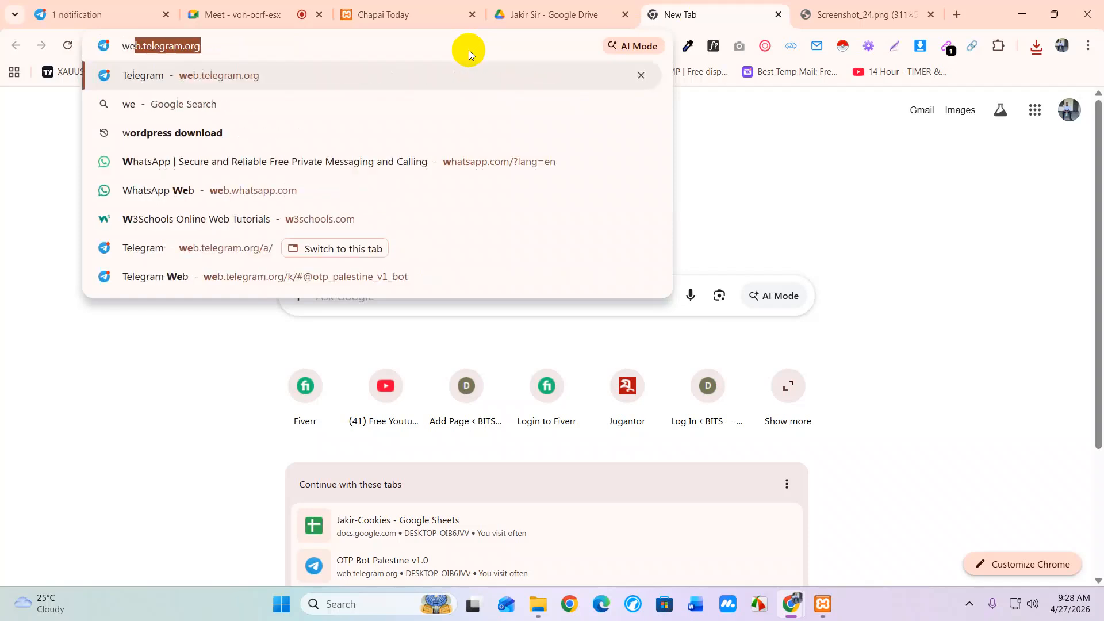
type("b te")
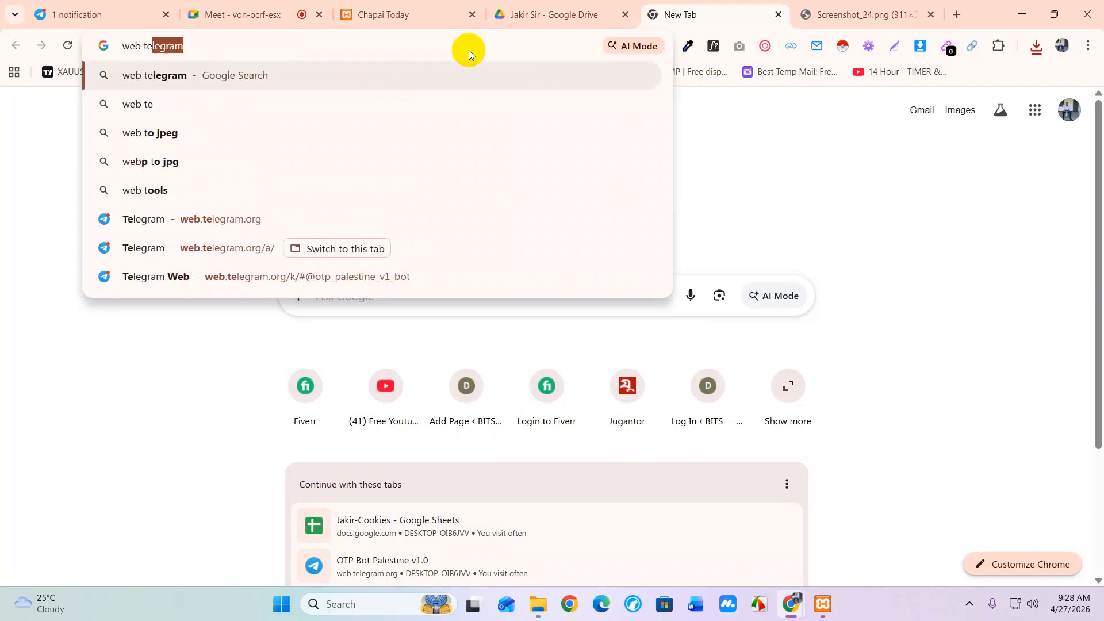
type("mplate ")
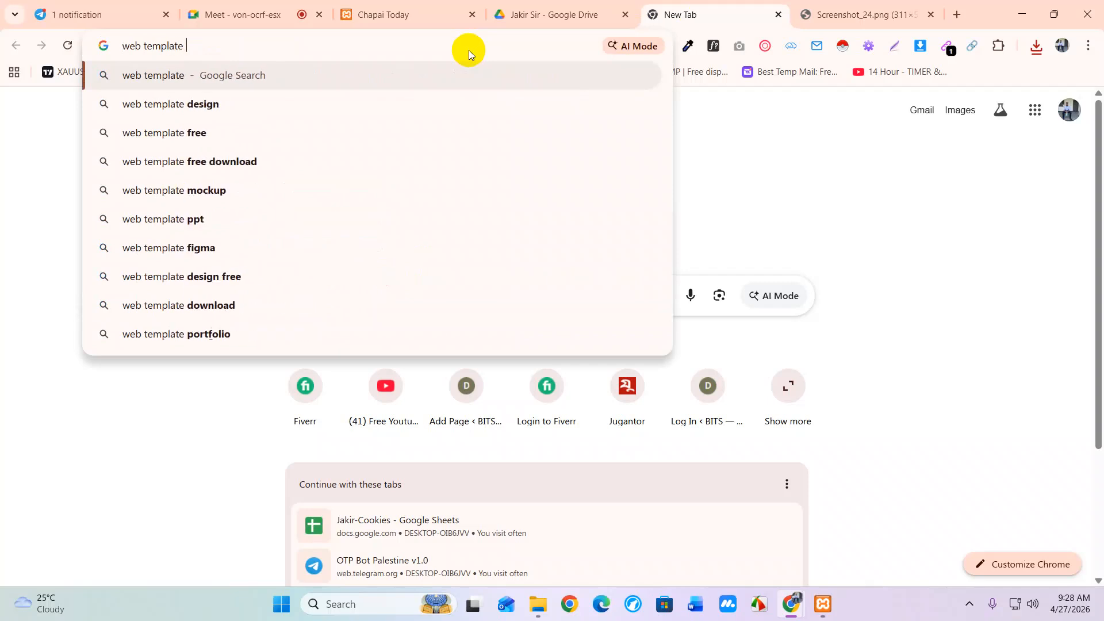
type("design")
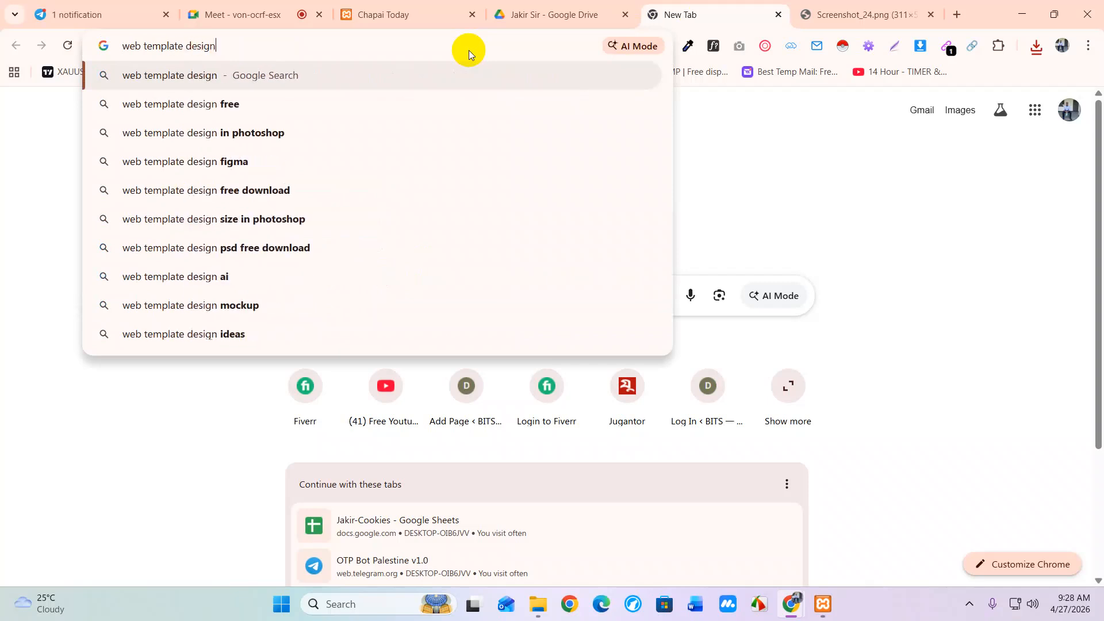
key("Return")
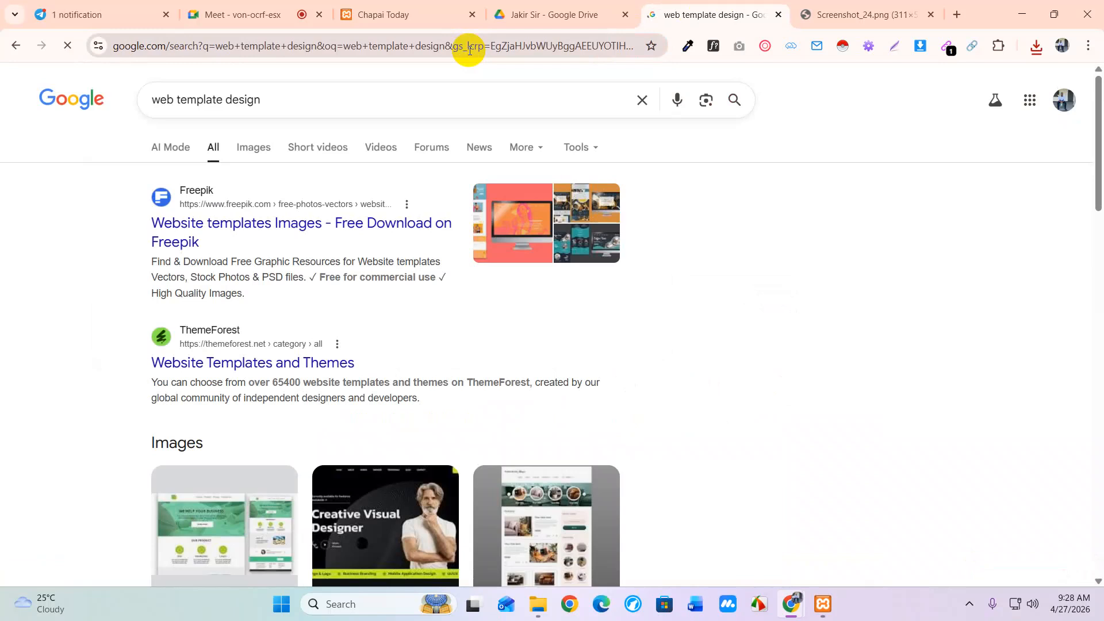
Step: Open the ThemeForest result "Website Templates and Themes" in a new tab and switch to that tab
right_click(253, 364)
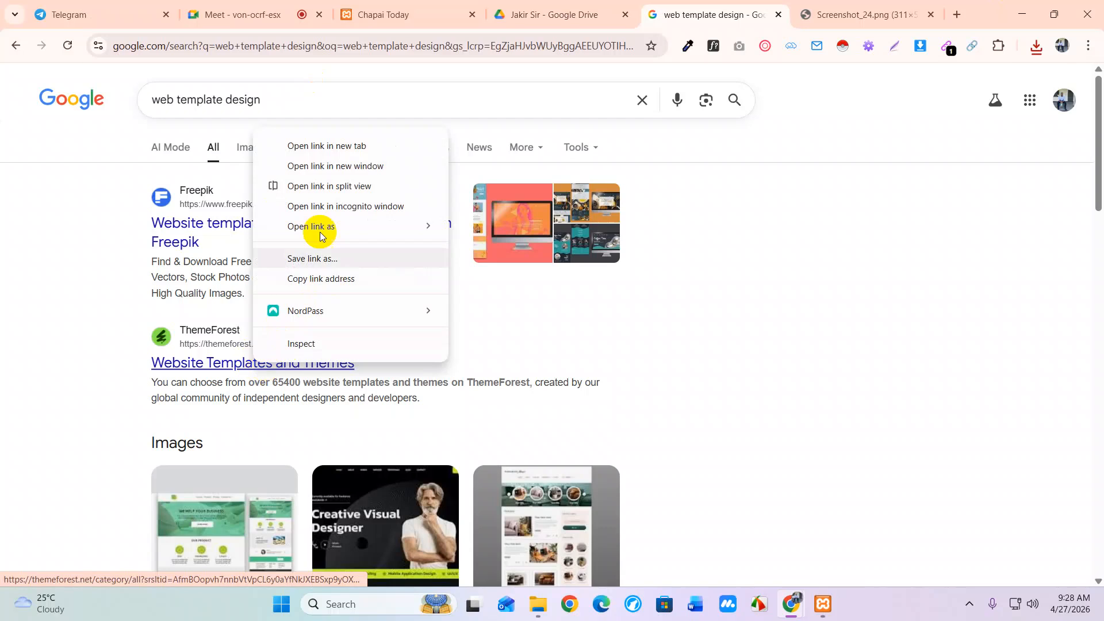
left_click(324, 144)
scroll(37, 354, "down", 5)
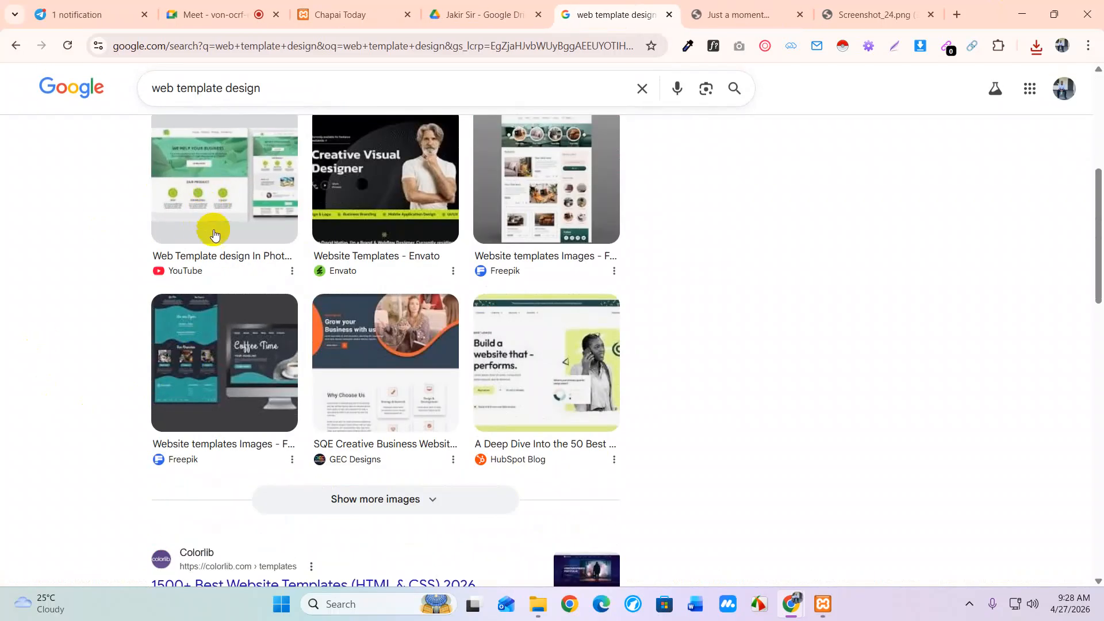
scroll(685, 347, "up", 3)
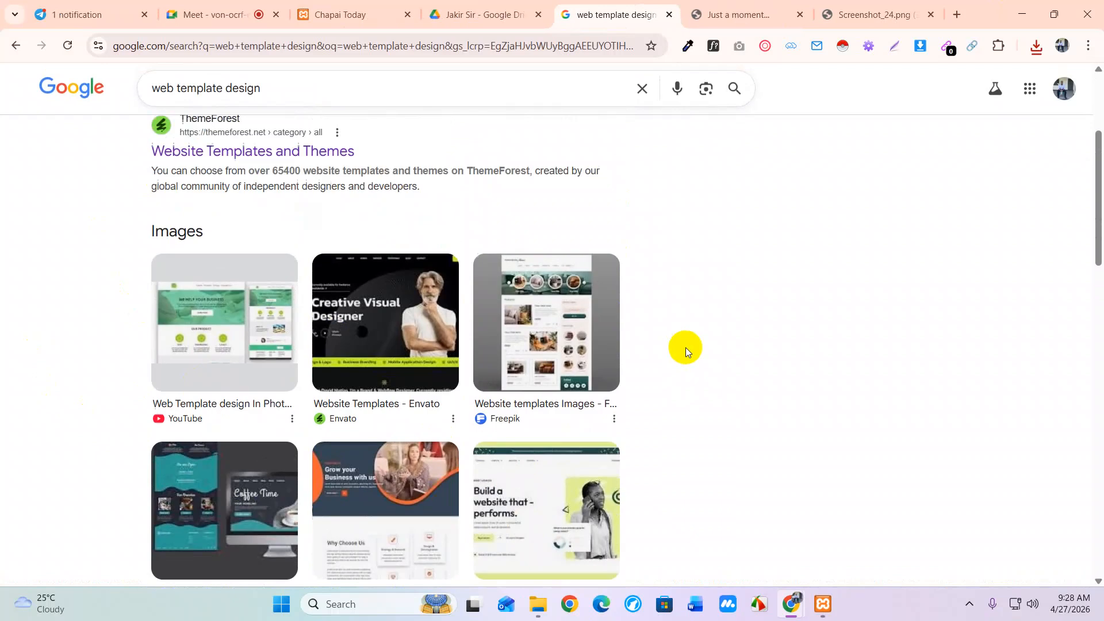
left_click(710, 14)
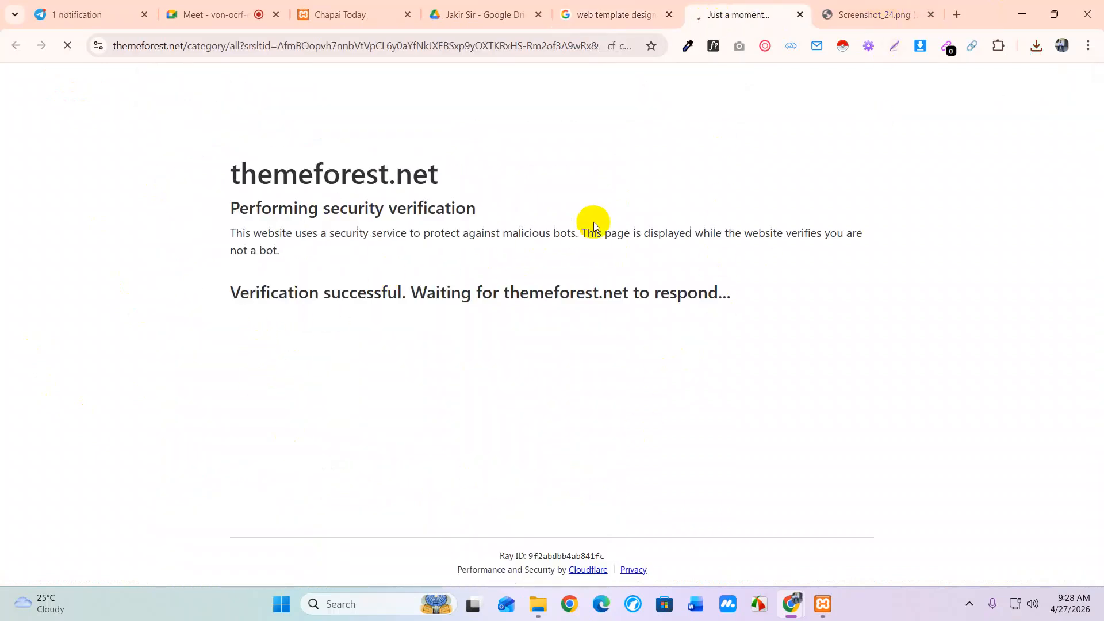
Step: Browse the ThemeForest template listings, from the sale items through the bestsellers and corporate items to the top rated ones
scroll(384, 385, "down", 6)
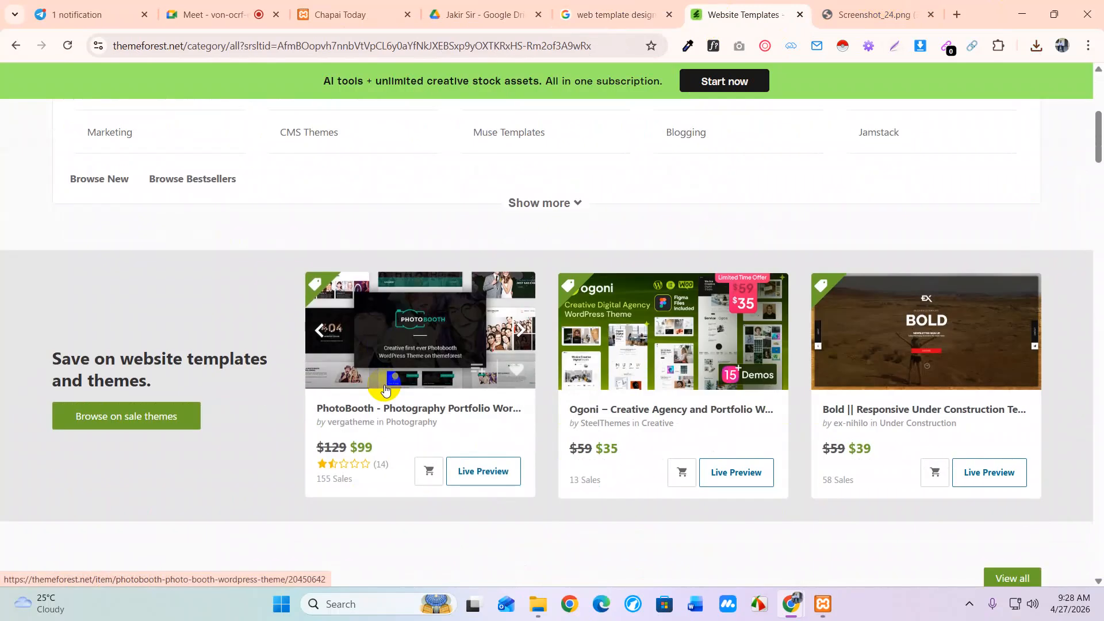
scroll(384, 389, "down", 12)
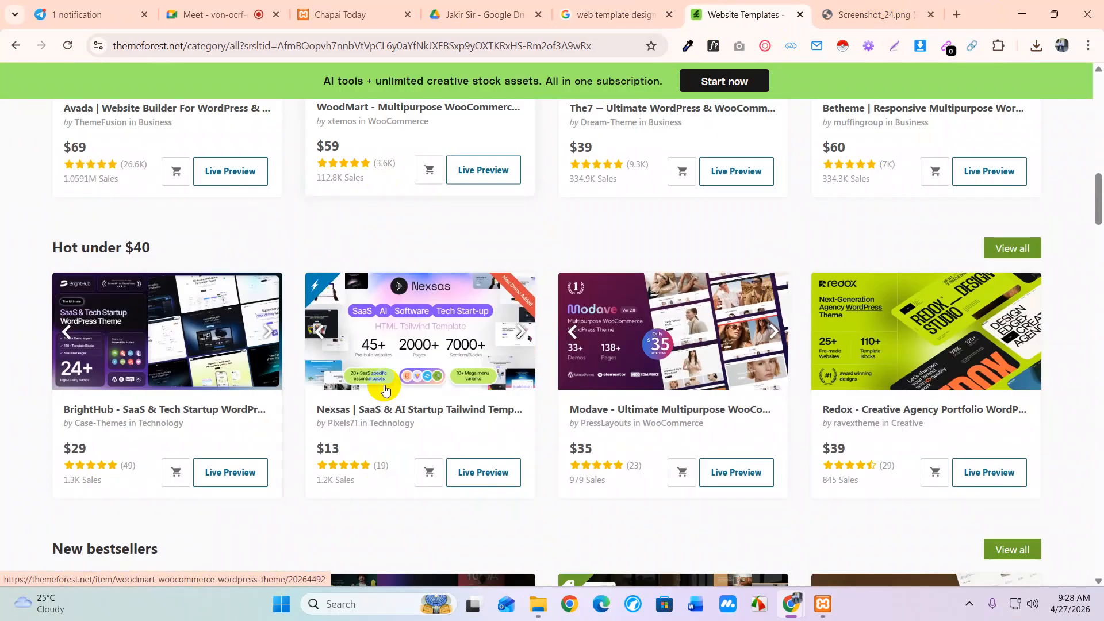
scroll(384, 390, "down", 6)
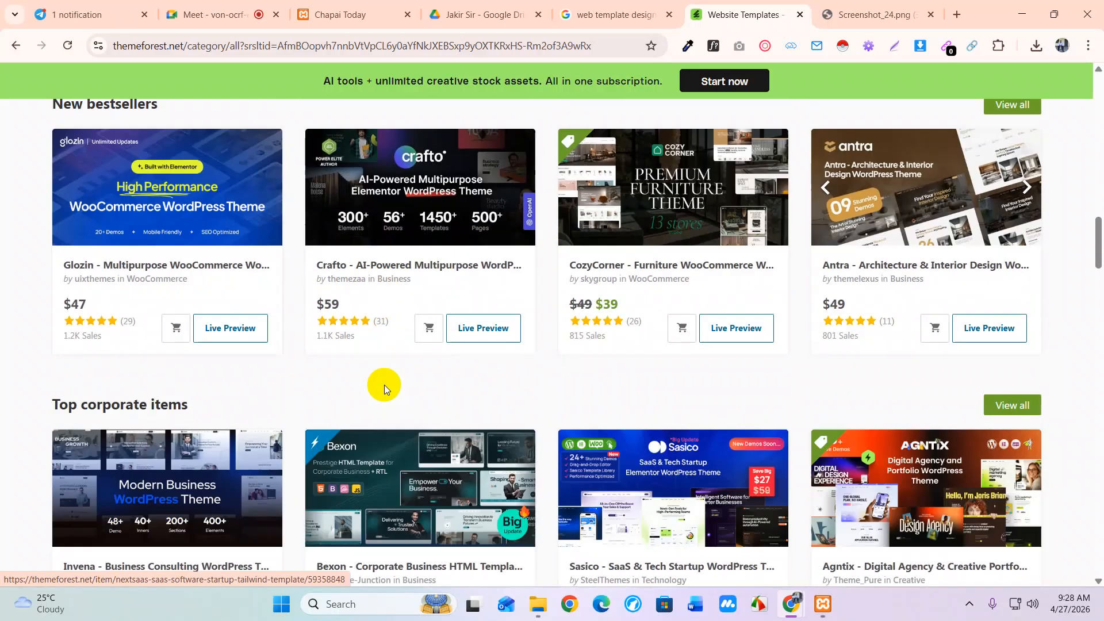
scroll(384, 390, "up", 1)
scroll(384, 390, "down", 4)
scroll(384, 390, "down", 1)
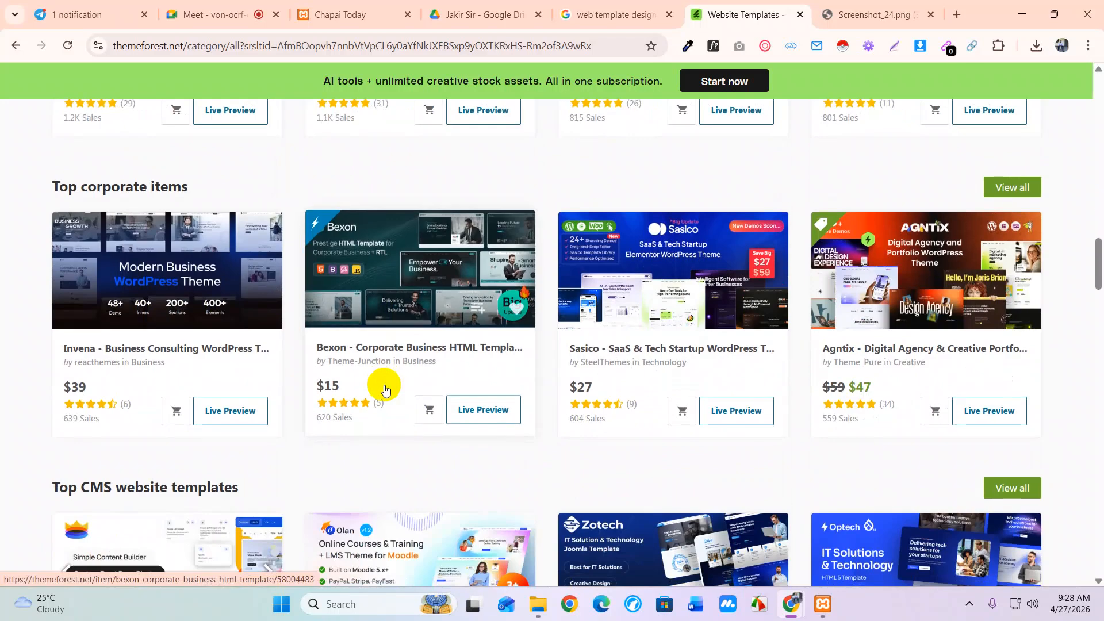
scroll(384, 390, "down", 20)
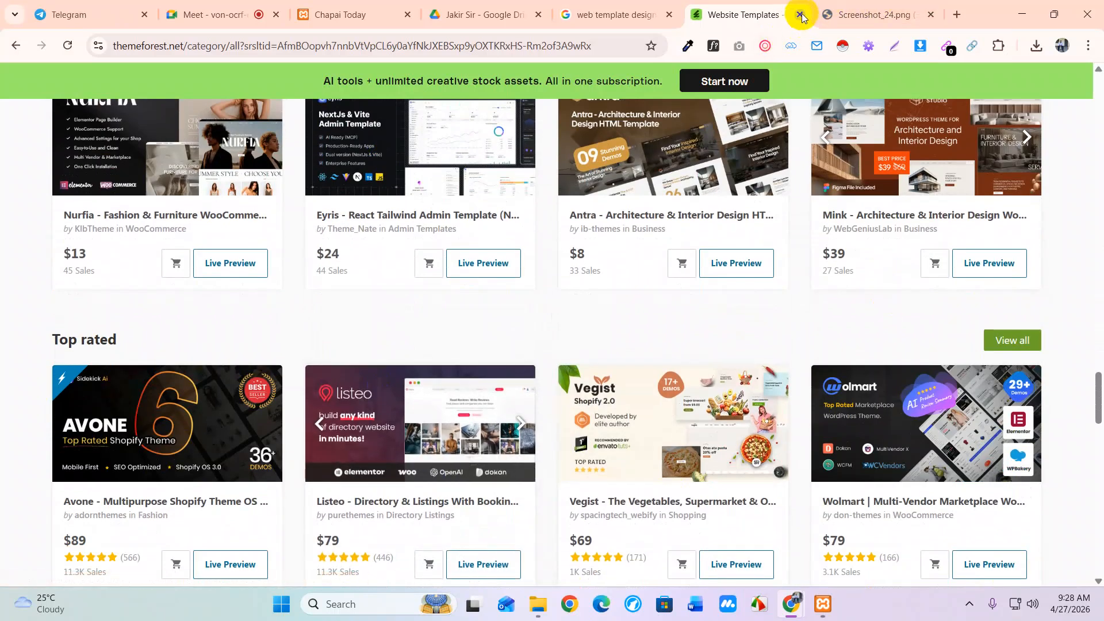
Step: Close the ThemeForest tab and return to the Screenshot_24.png template image
left_click(801, 15)
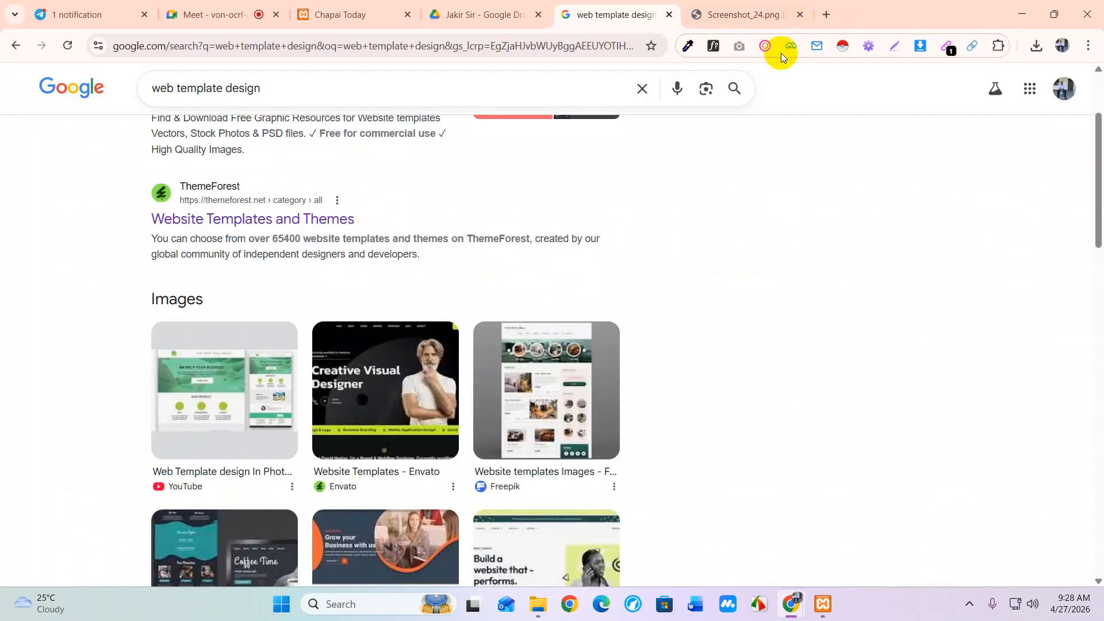
left_click(747, 14)
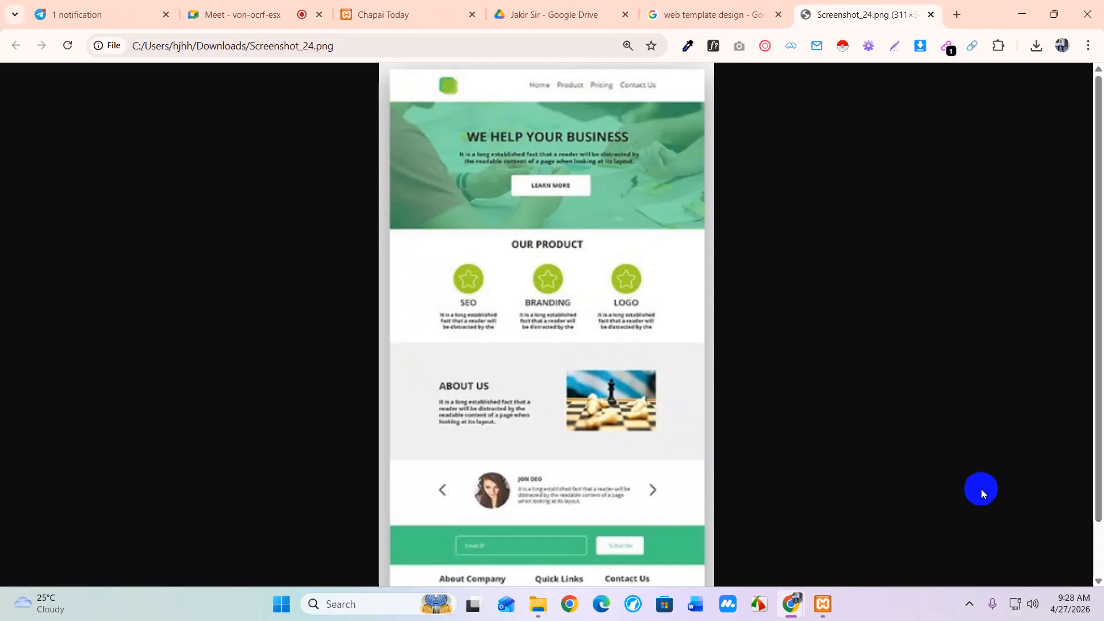
Step: Frame the template's header with the screen capture tool, move the frame down through the hero and testimonial sections, and discard the capture
left_click(969, 604)
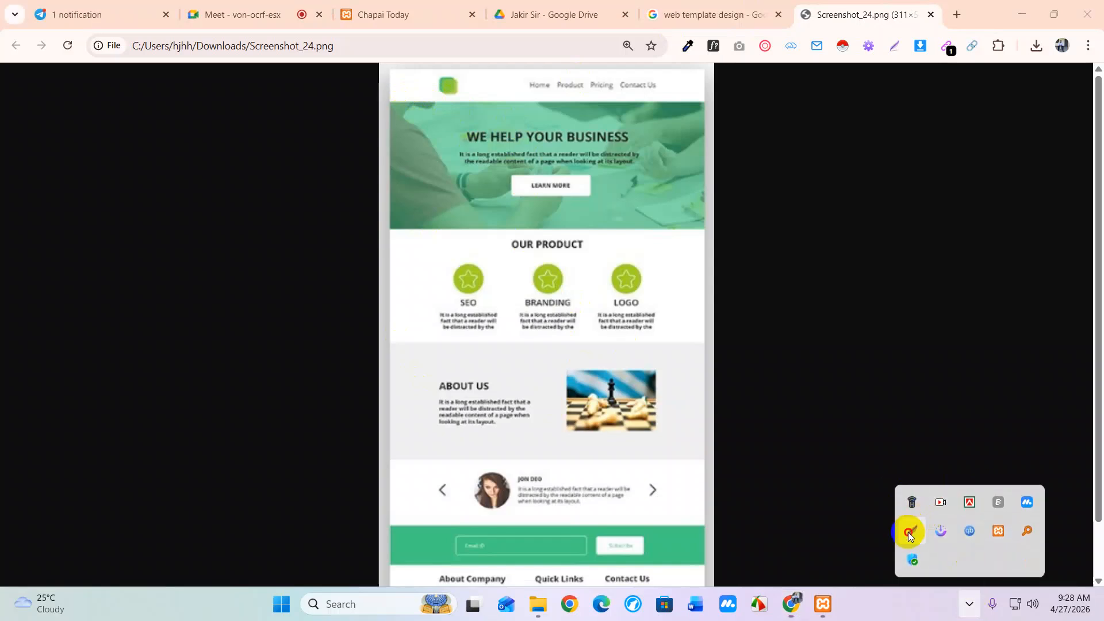
left_click(912, 530)
left_click_drag(384, 72, 707, 102)
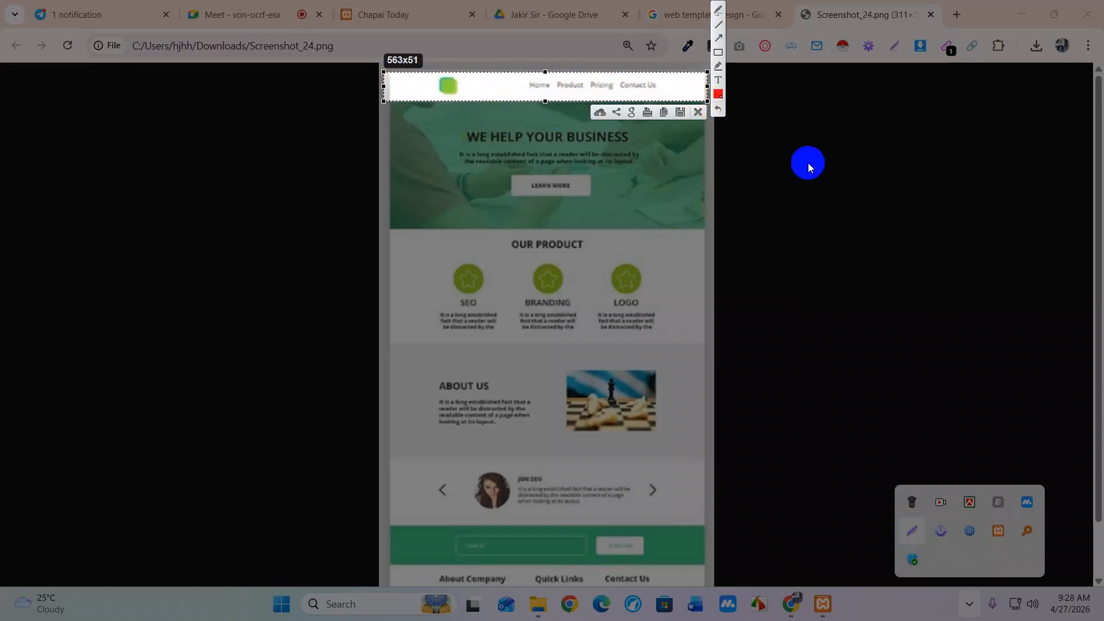
left_click_drag(539, 88, 551, 230)
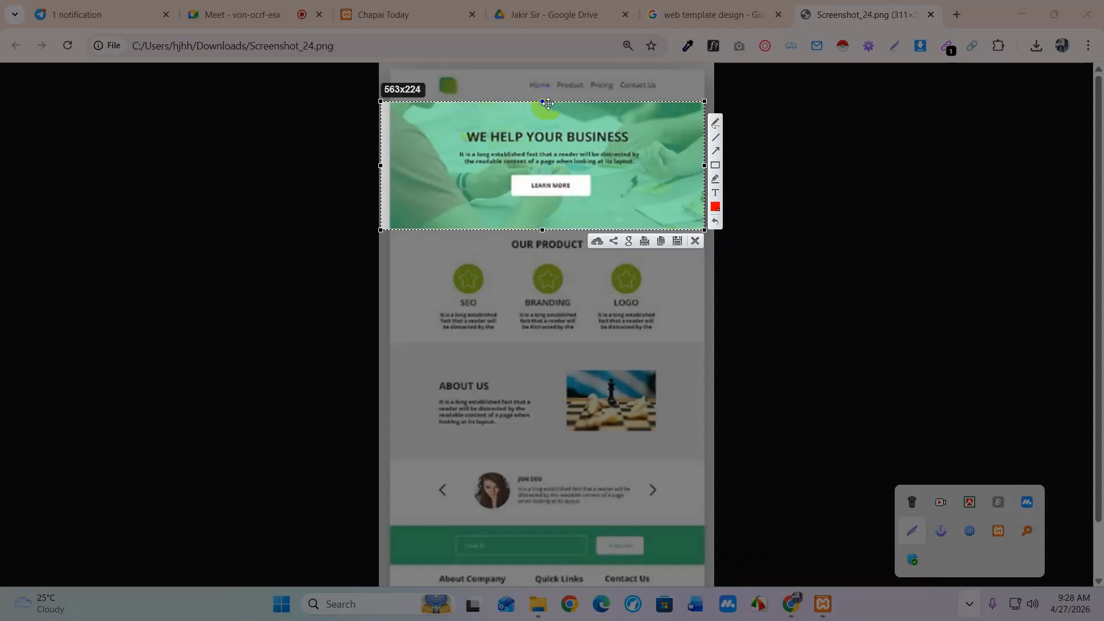
left_click_drag(543, 101, 548, 156)
left_click_drag(556, 204, 567, 501)
left_click_drag(556, 455, 556, 464)
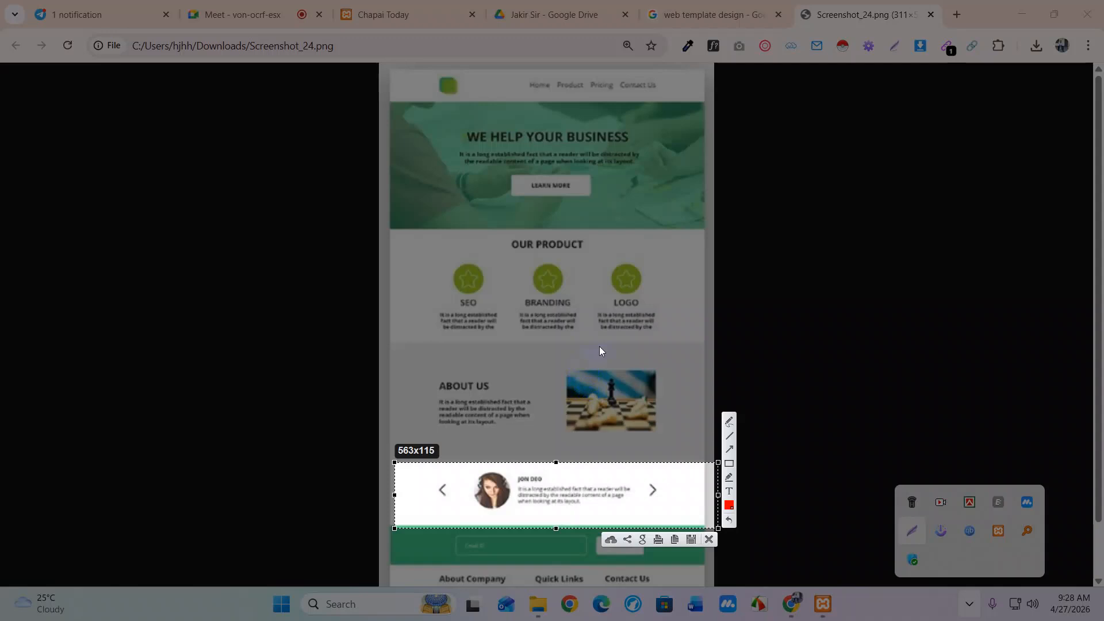
left_click(709, 540)
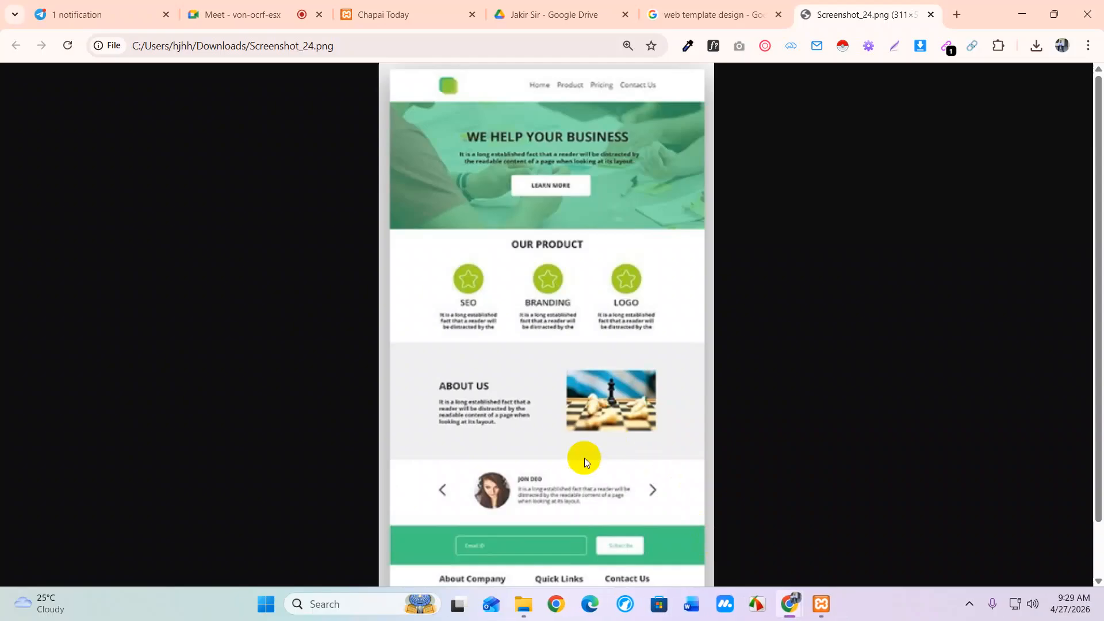
Step: Frame the template's email subscription band and then its footer with the screen capture tool, and discard the capture
scroll(556, 403, "down", 1)
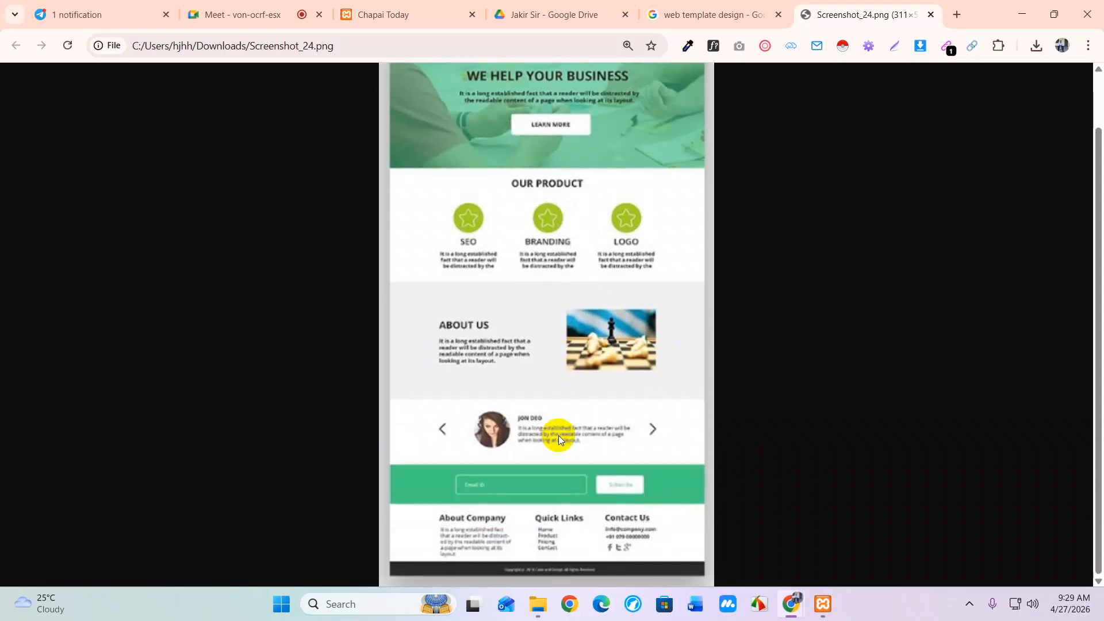
left_click(970, 603)
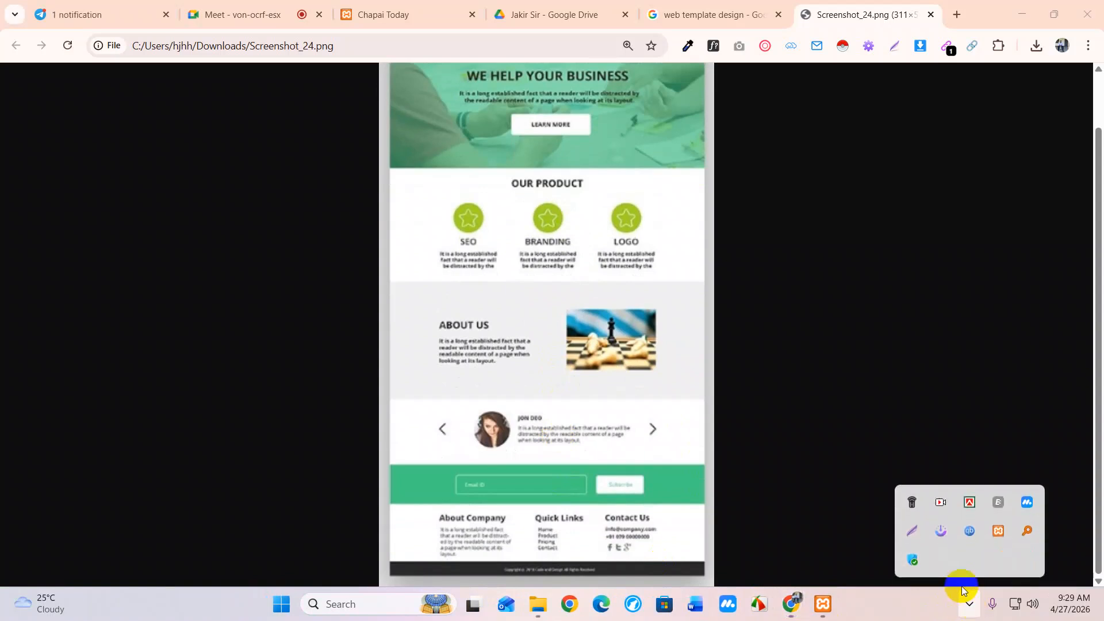
left_click(924, 535)
left_click_drag(394, 464, 704, 501)
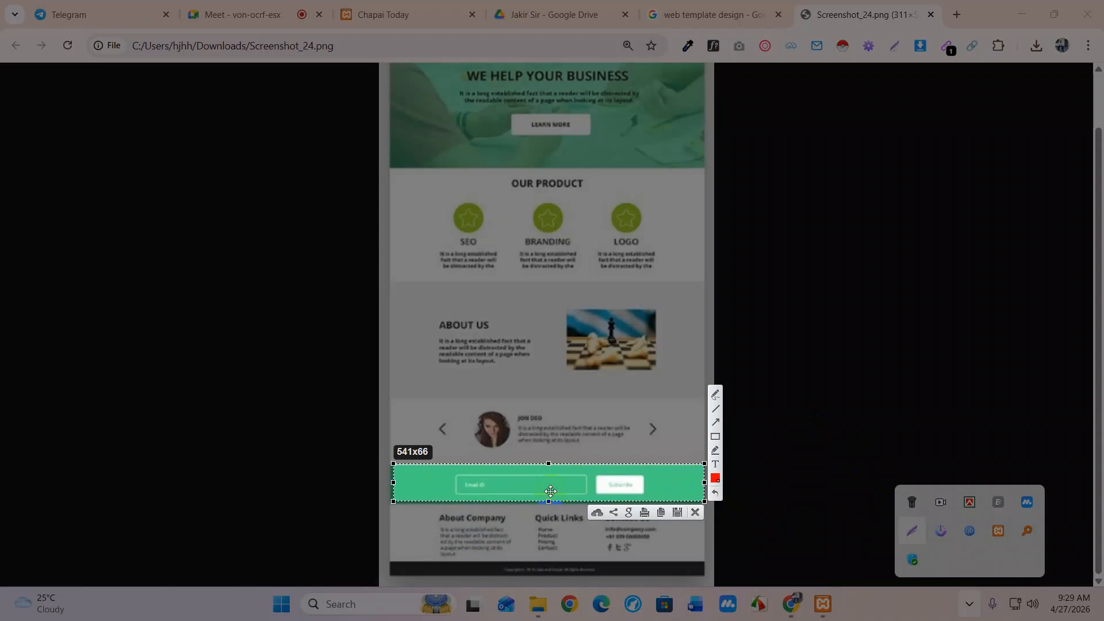
mouse_move(520, 460)
left_mouse_down()
mouse_move(521, 507)
mouse_move(544, 485)
mouse_move(725, 485)
mouse_move(537, 518)
left_mouse_up()
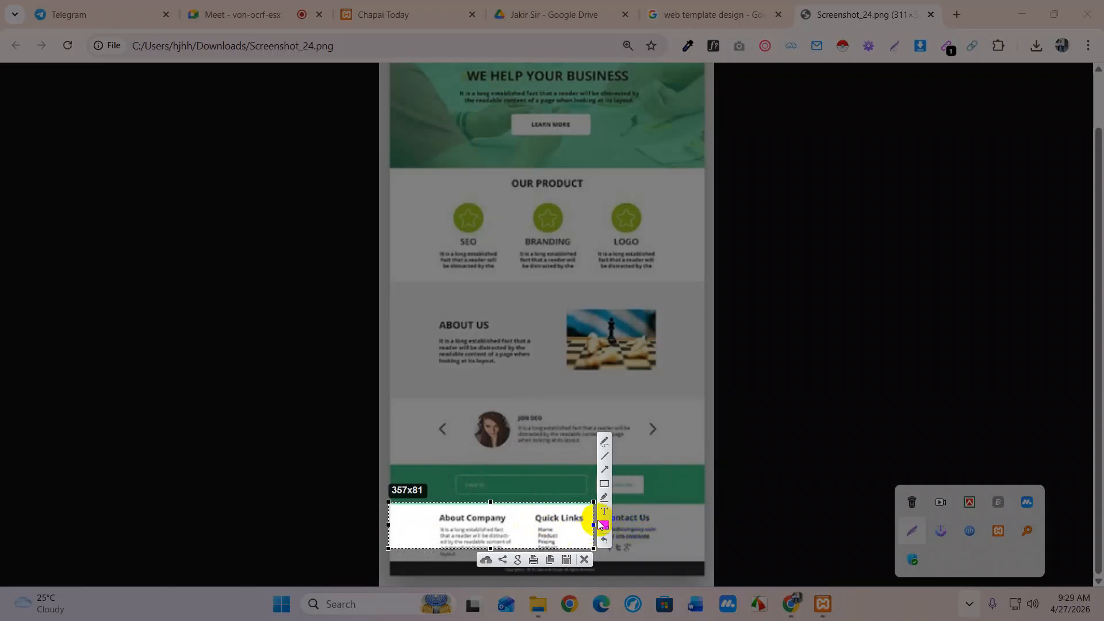
left_click_drag(593, 525, 707, 525)
left_click_drag(550, 546, 552, 575)
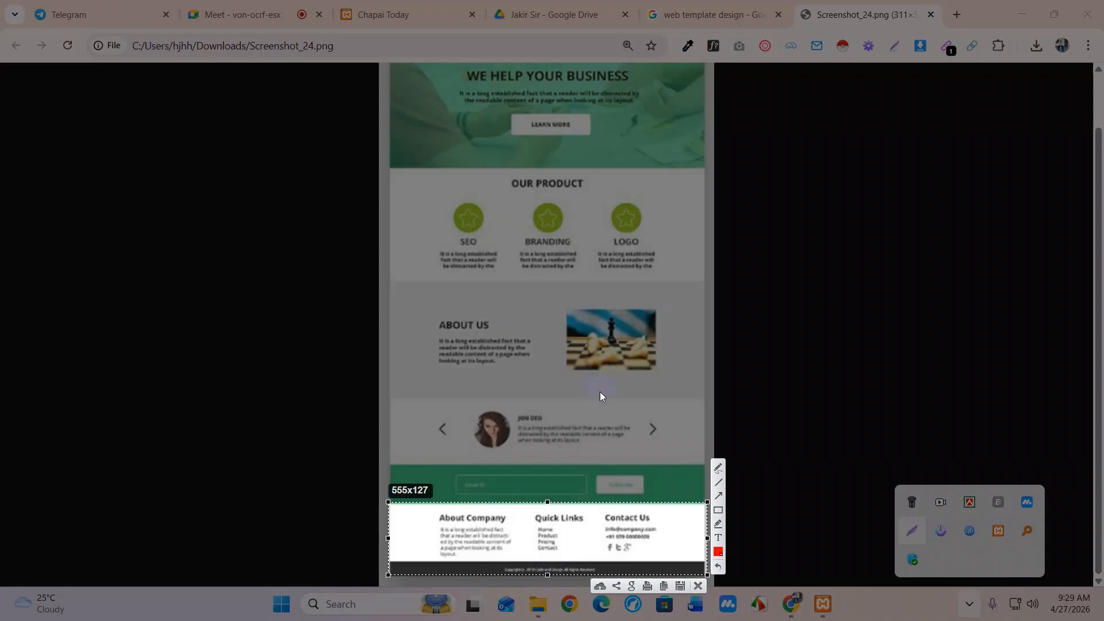
left_click(698, 586)
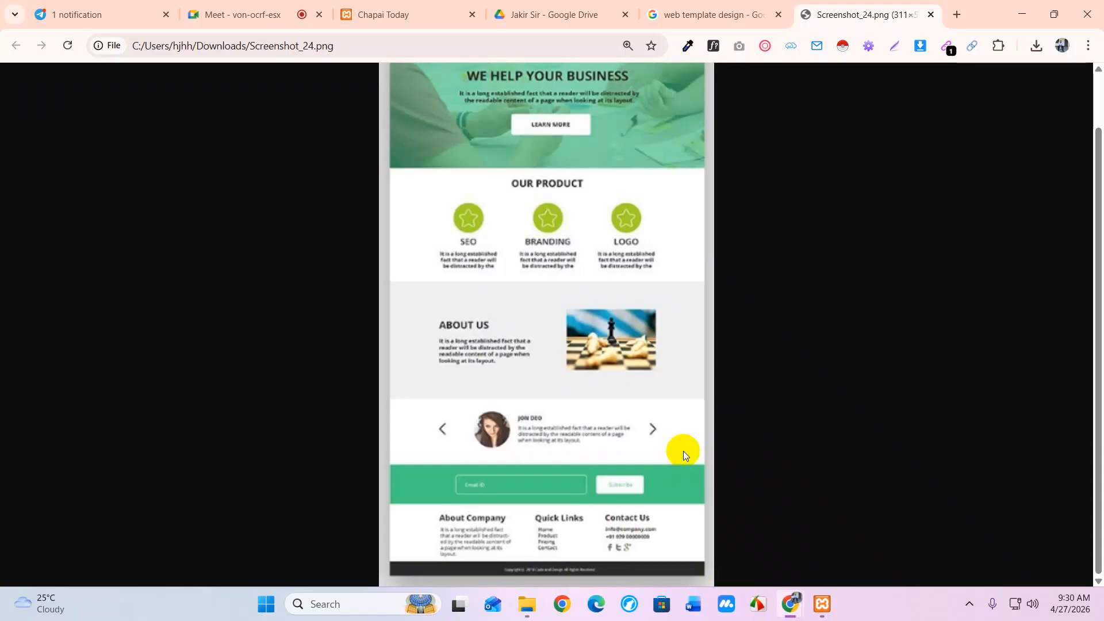
Step: Search Google Images for "hero section design" in a new tab and browse the resulting designs
left_click(959, 13)
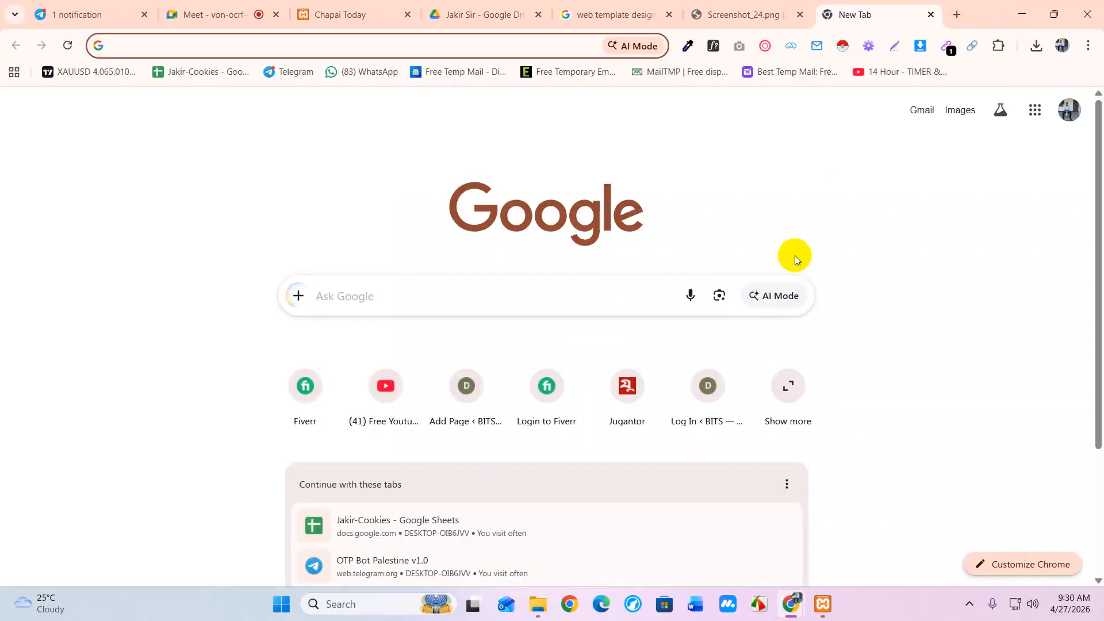
type("hero")
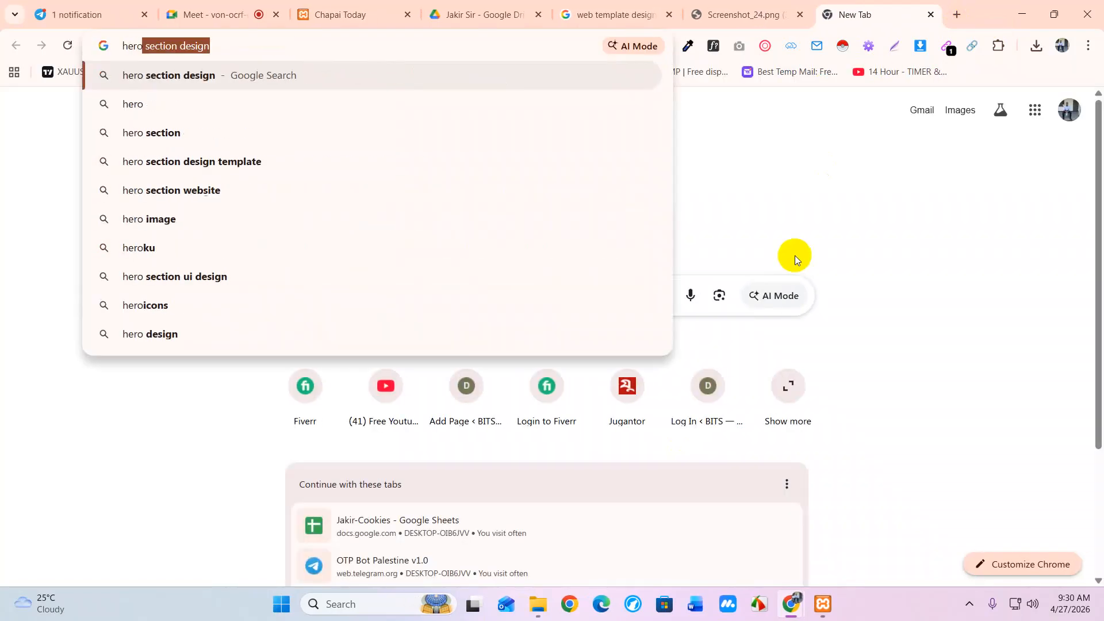
type(" section design")
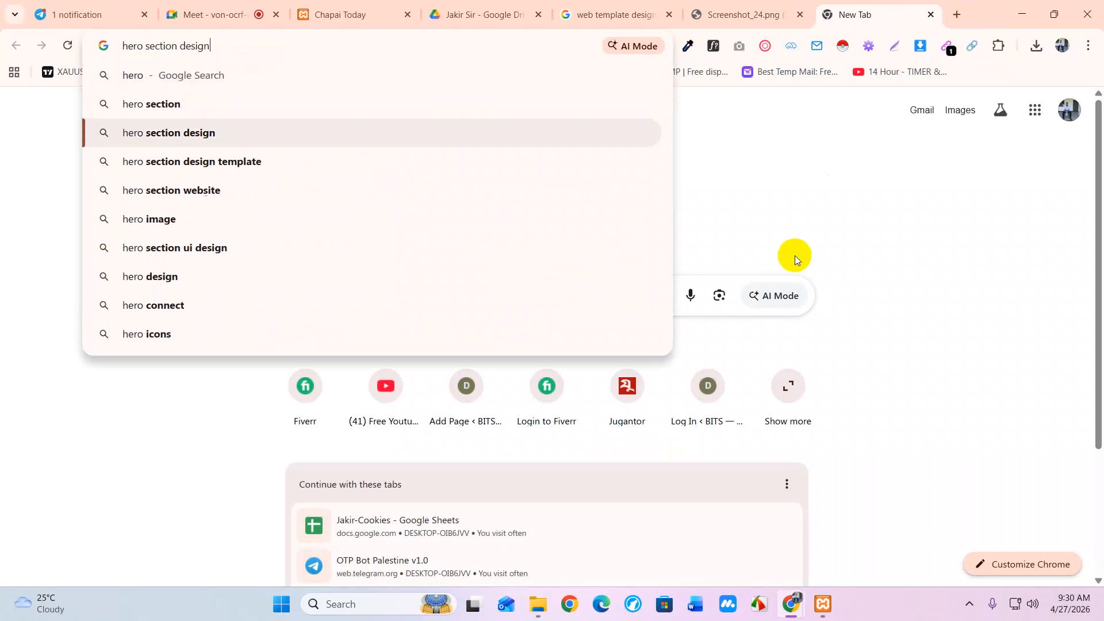
key("Return")
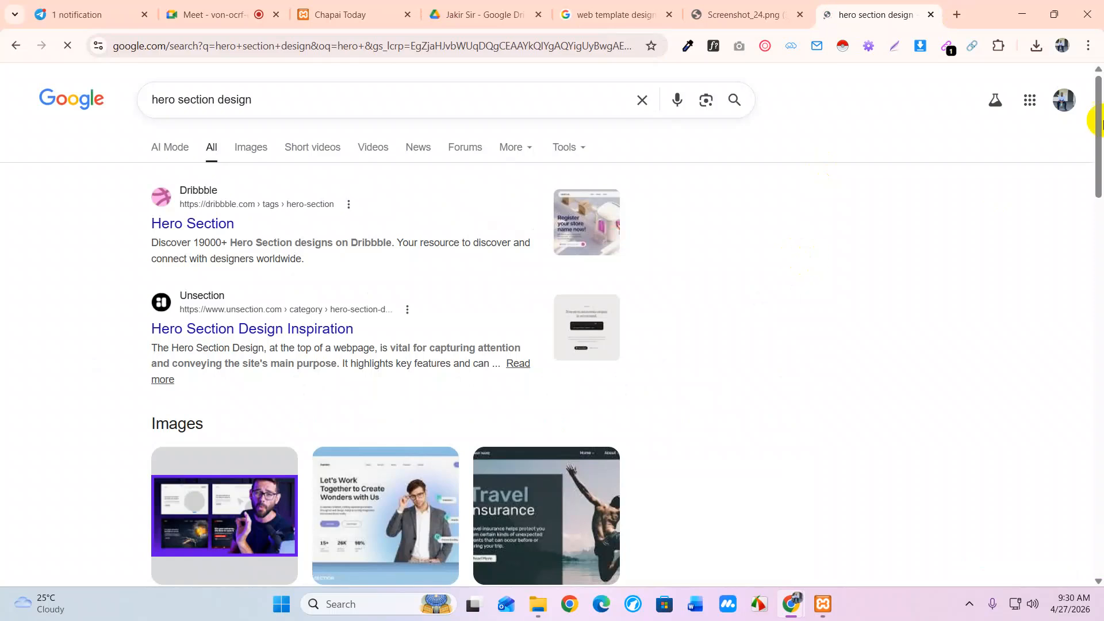
left_click(260, 152)
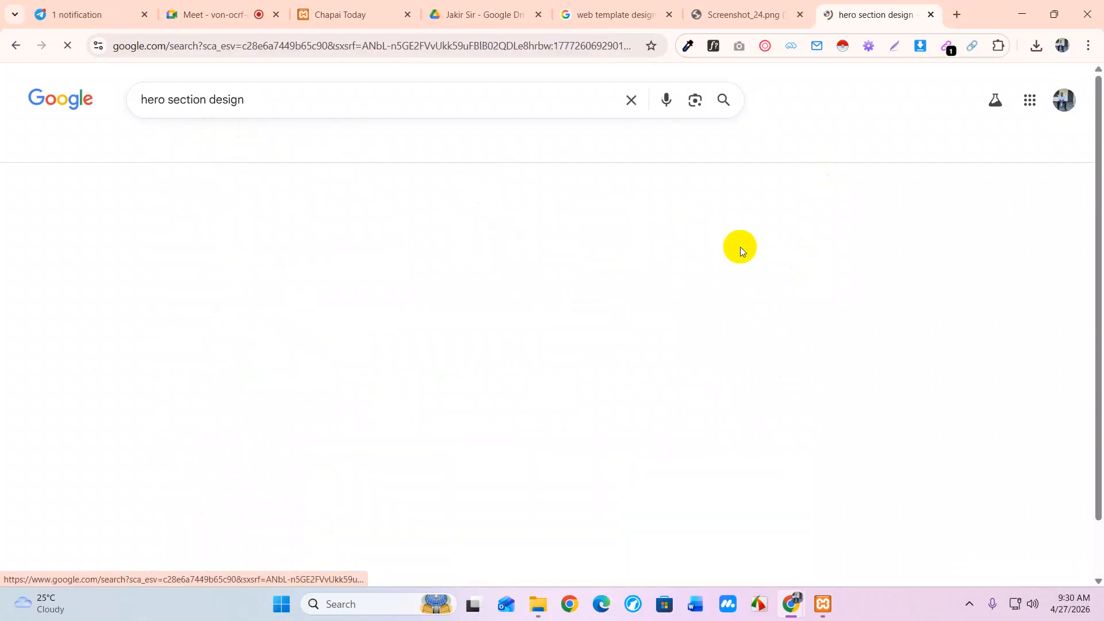
scroll(893, 399, "down", 2)
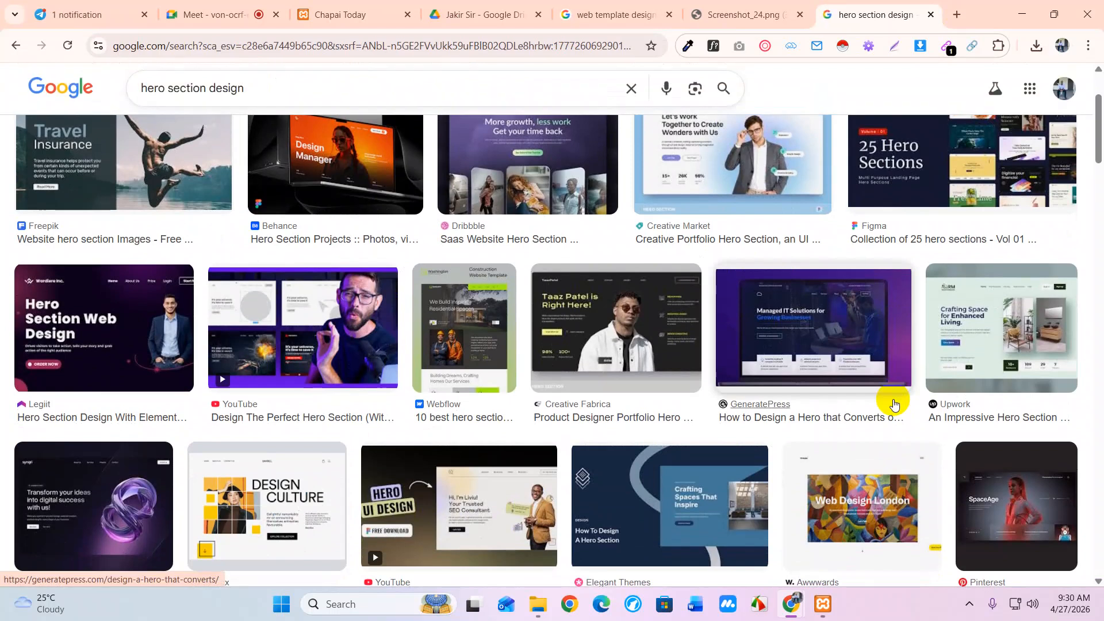
scroll(893, 403, "down", 3)
scroll(892, 402, "down", 1)
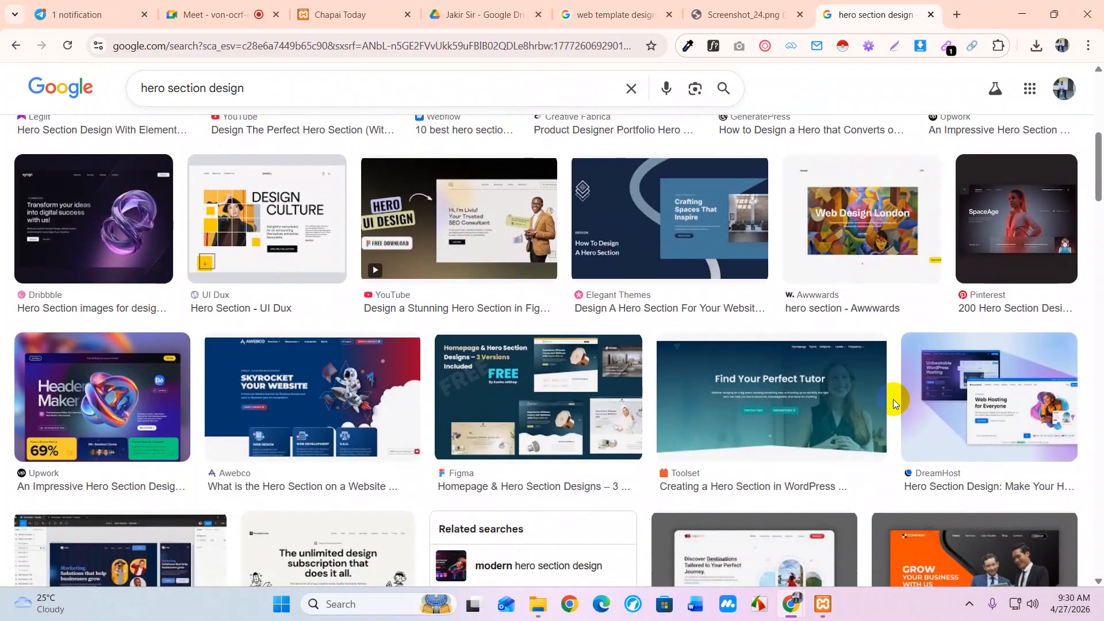
scroll(893, 399, "down", 10)
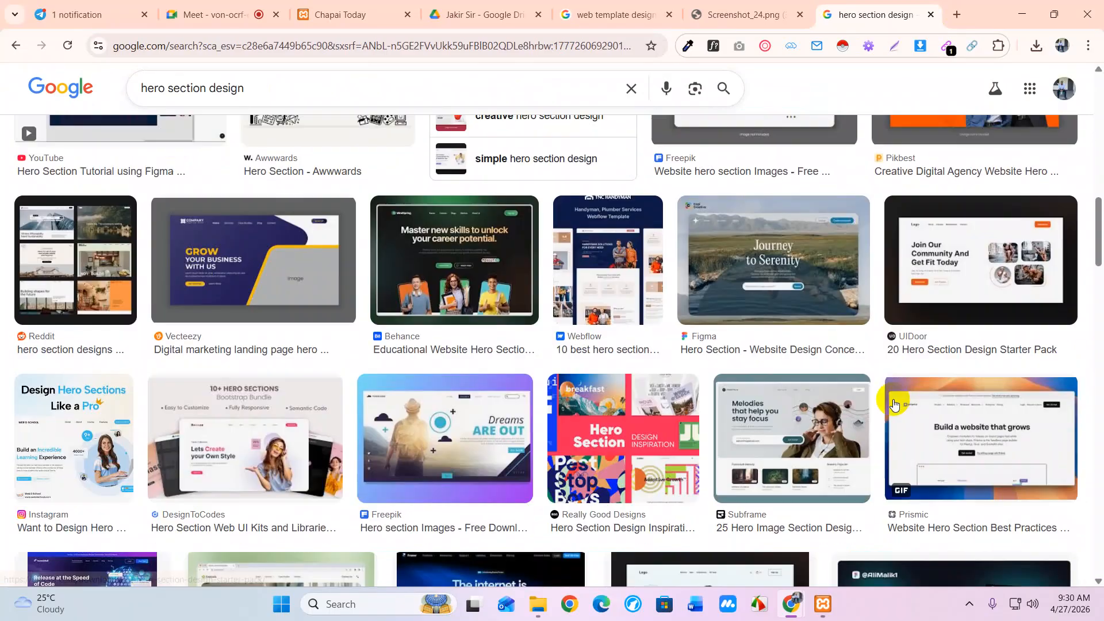
scroll(893, 402, "down", 2)
scroll(893, 396, "up", 15)
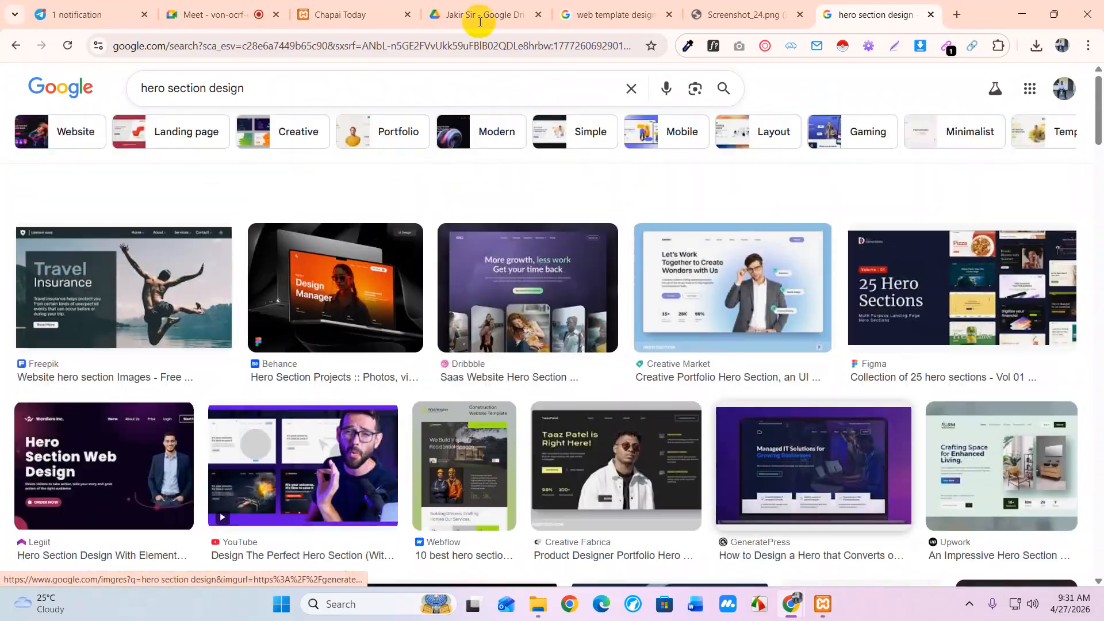
Step: Change the image search to "about section design" and browse the resulting designs
left_click(153, 100)
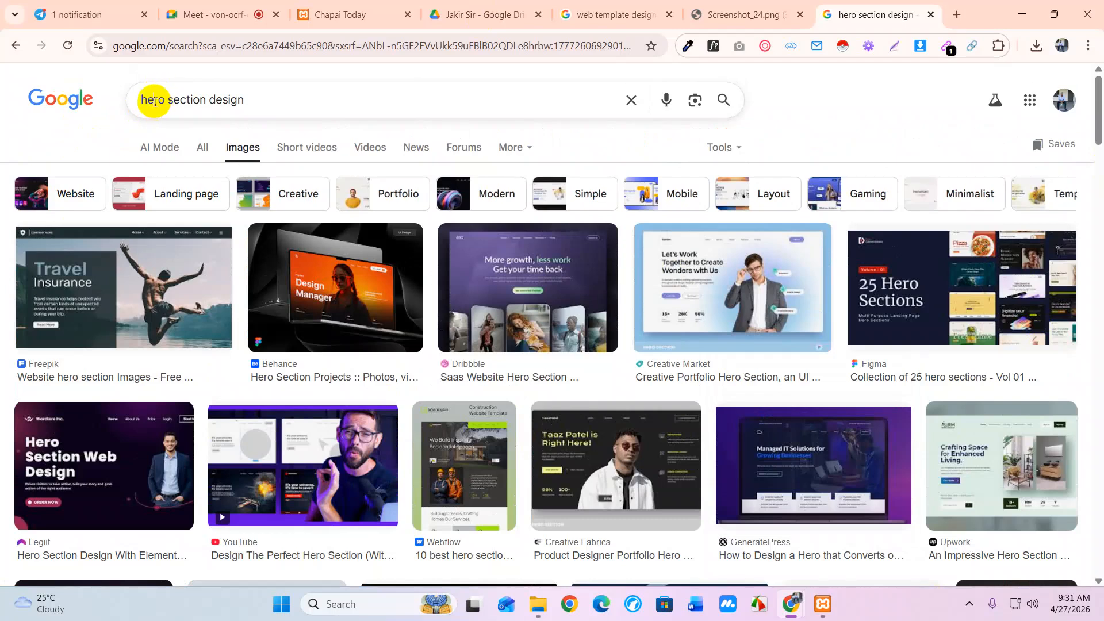
double_click(153, 99)
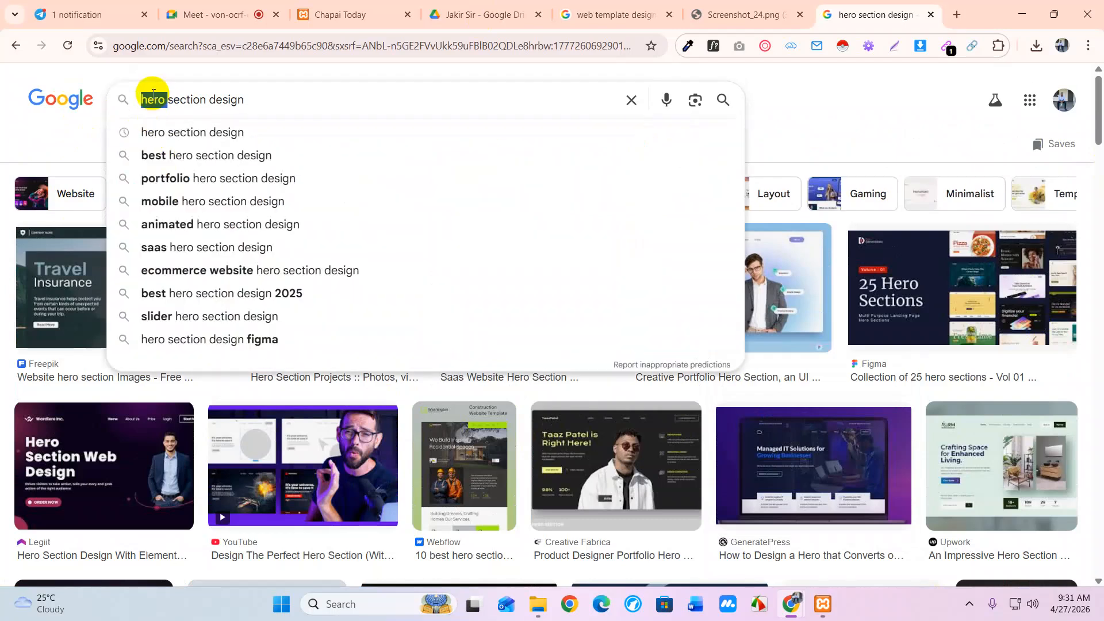
type("about")
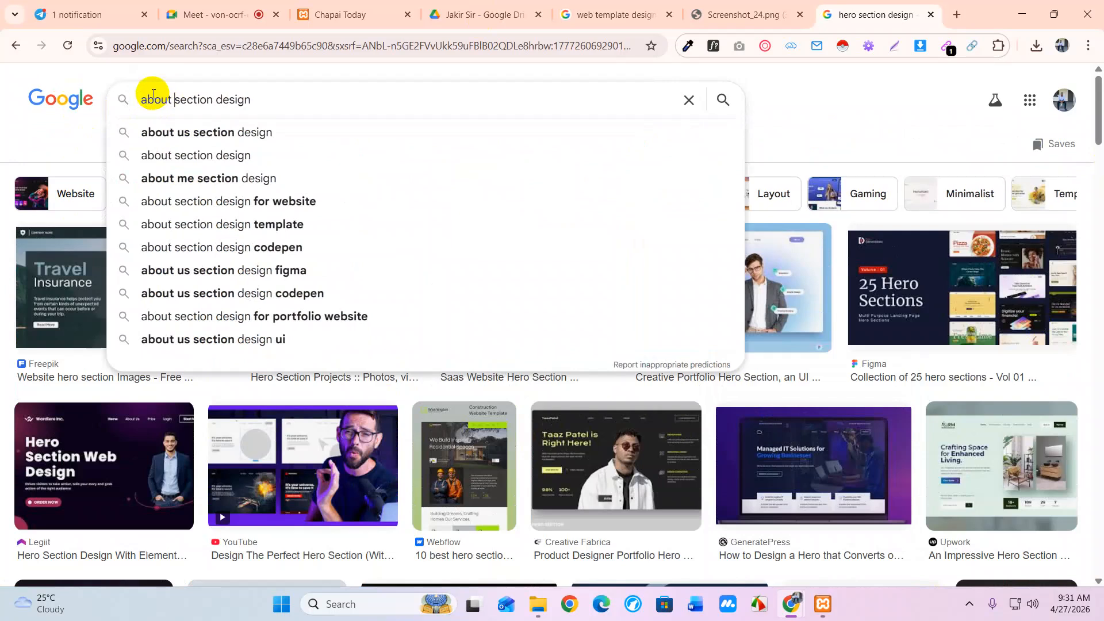
key("Return")
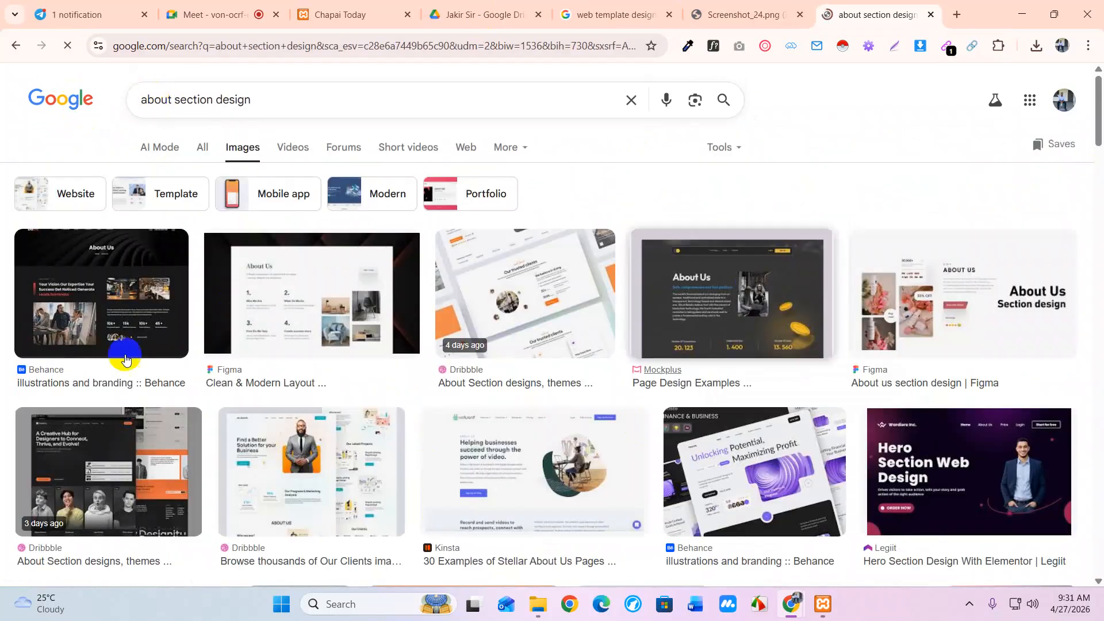
scroll(376, 382, "down", 10)
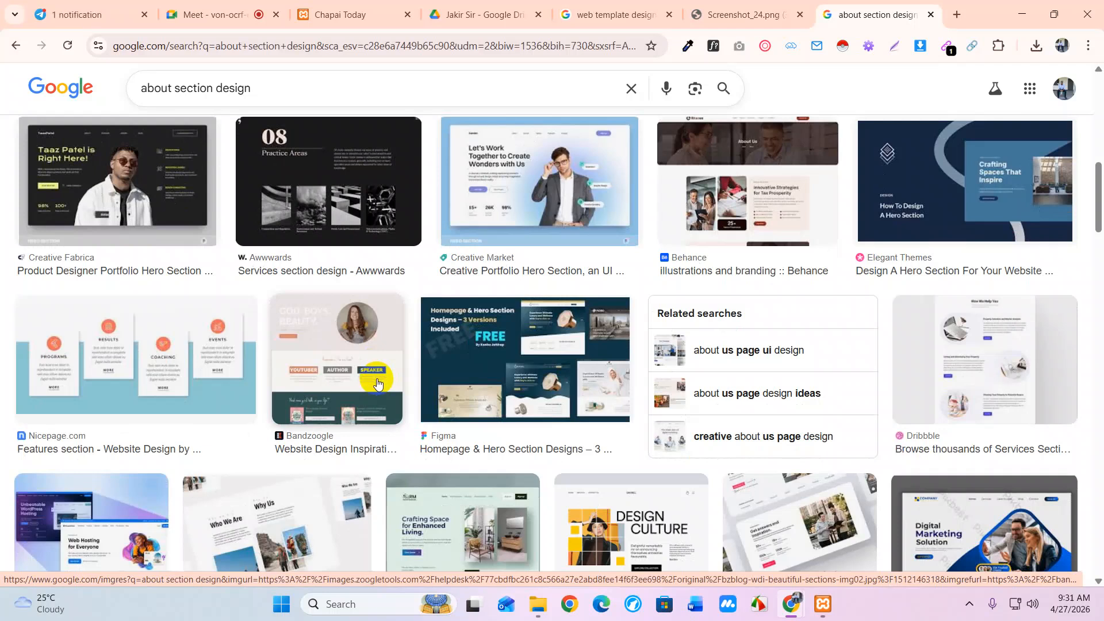
Step: Revisit the template image, switch to the local Chapai Today site and open its admin page at localhost/laba/wp-admin
left_click(745, 22)
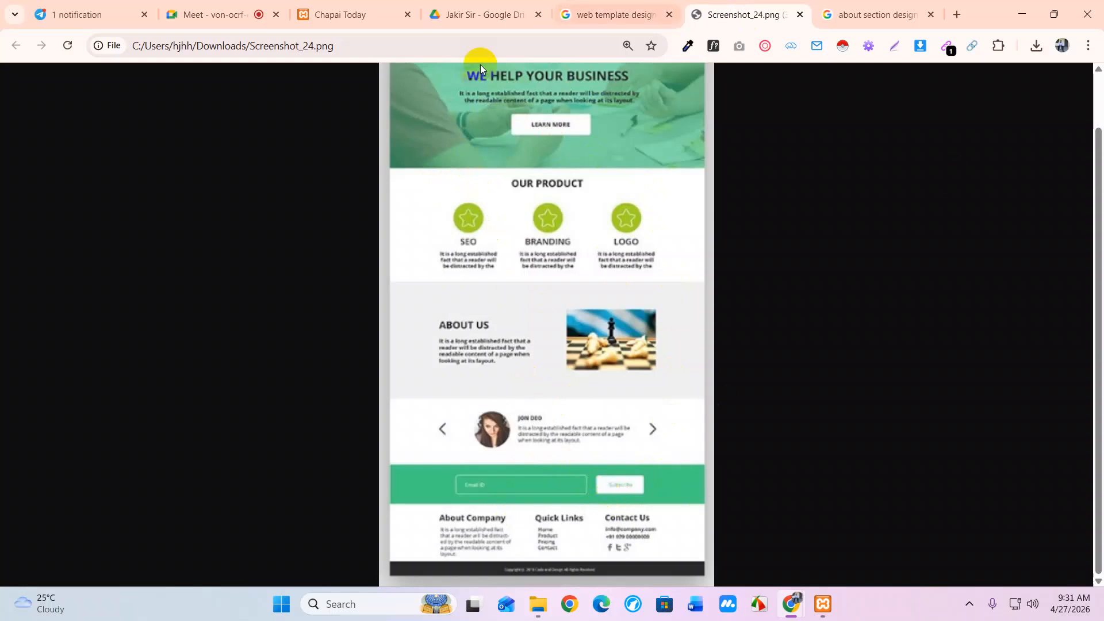
left_click(315, 19)
left_click(344, 37)
left_click(380, 48)
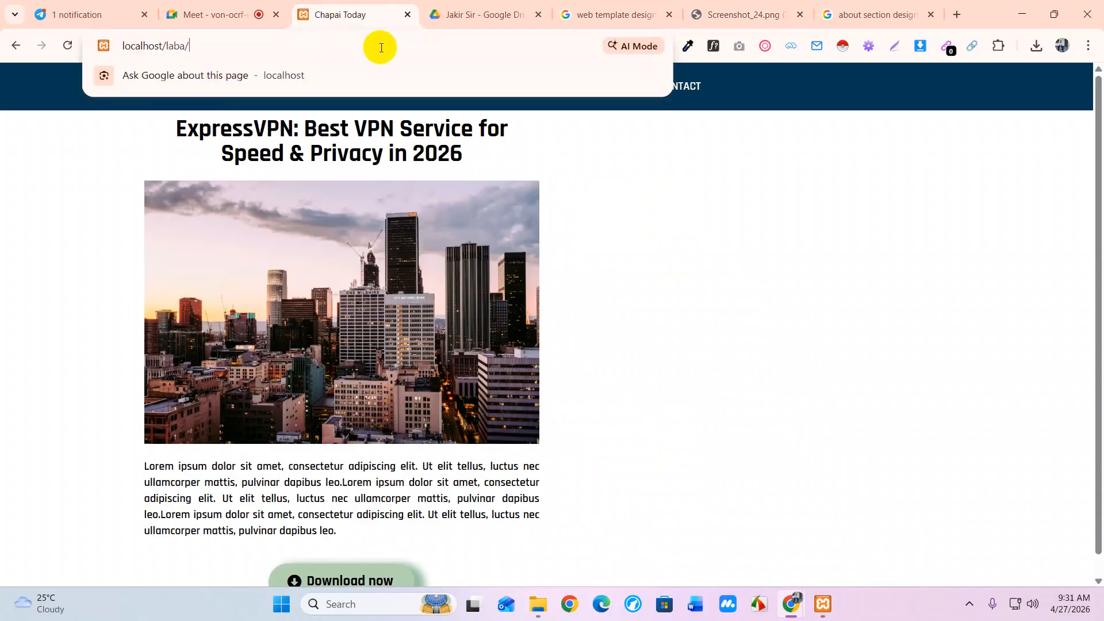
type("wp-admin")
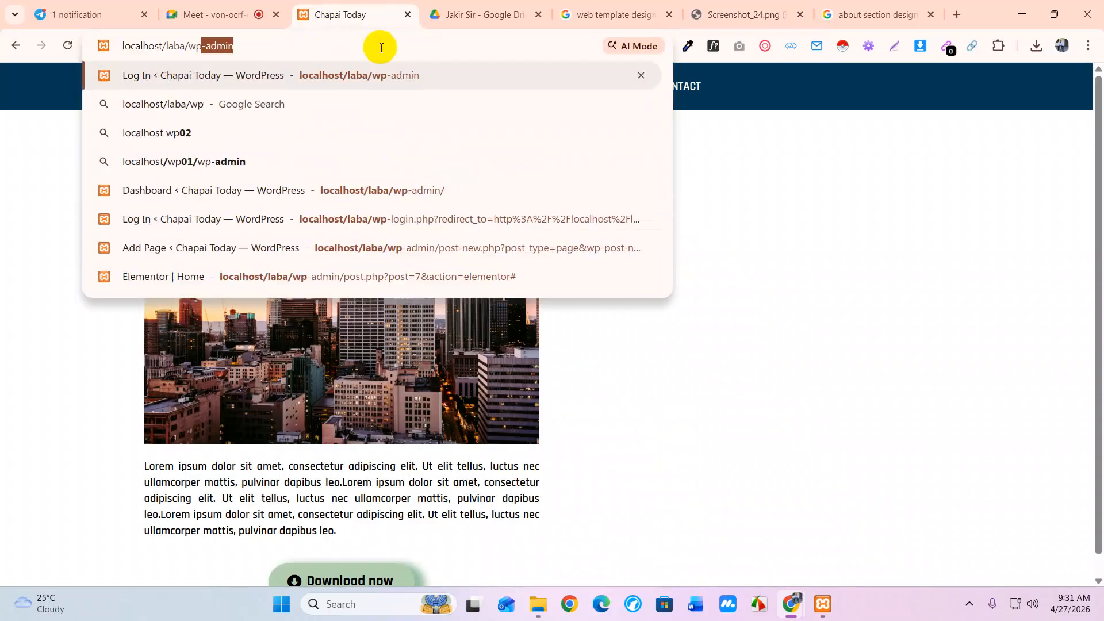
key("Return")
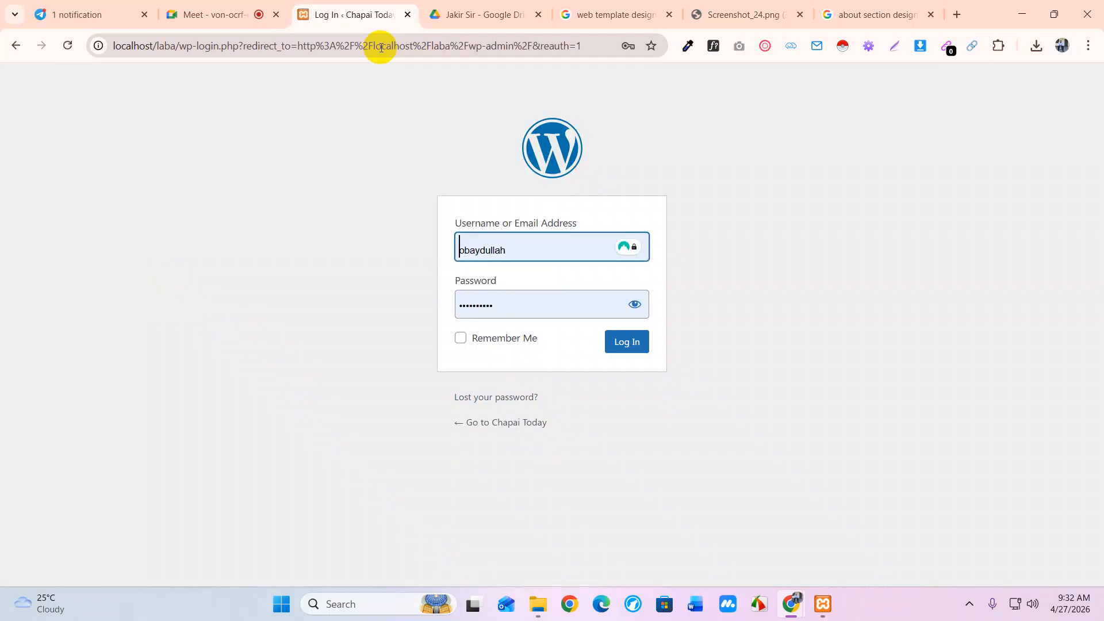
Step: Log in to the WordPress dashboard as admin with the account password, revealing and replacing the password for a second attempt
left_click(529, 248)
left_click(589, 326)
left_click(629, 343)
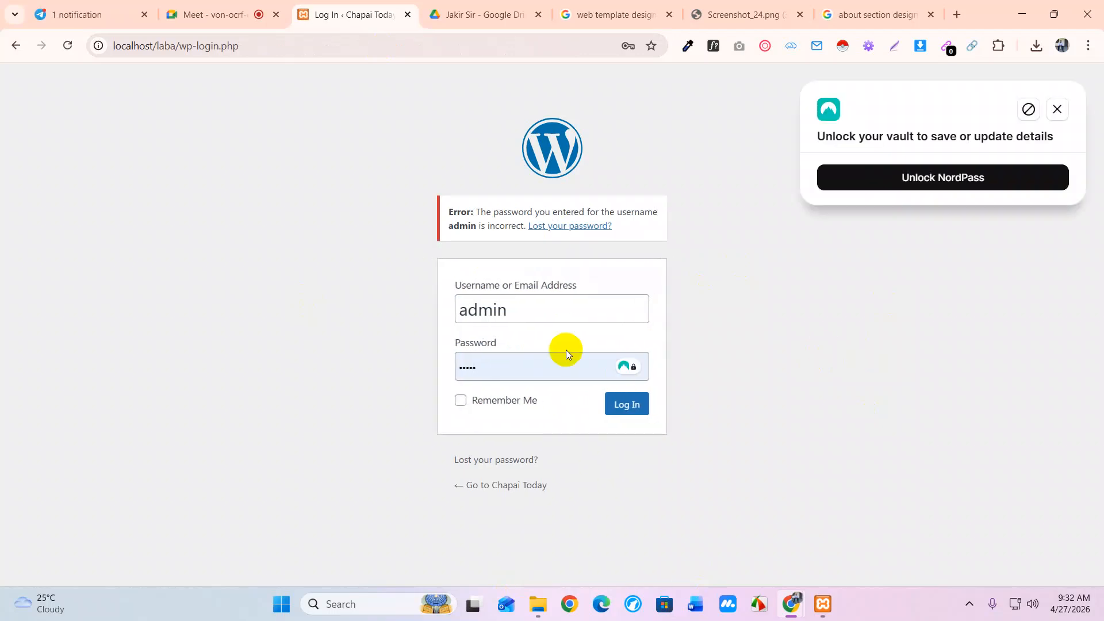
left_click(640, 366)
left_click_drag(533, 362, 378, 372)
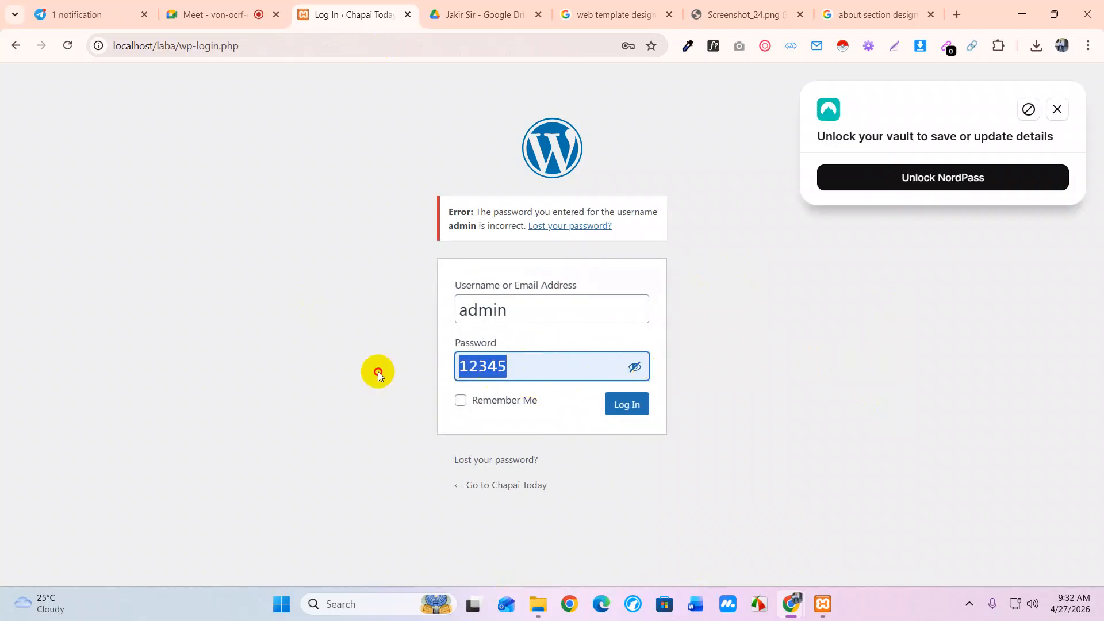
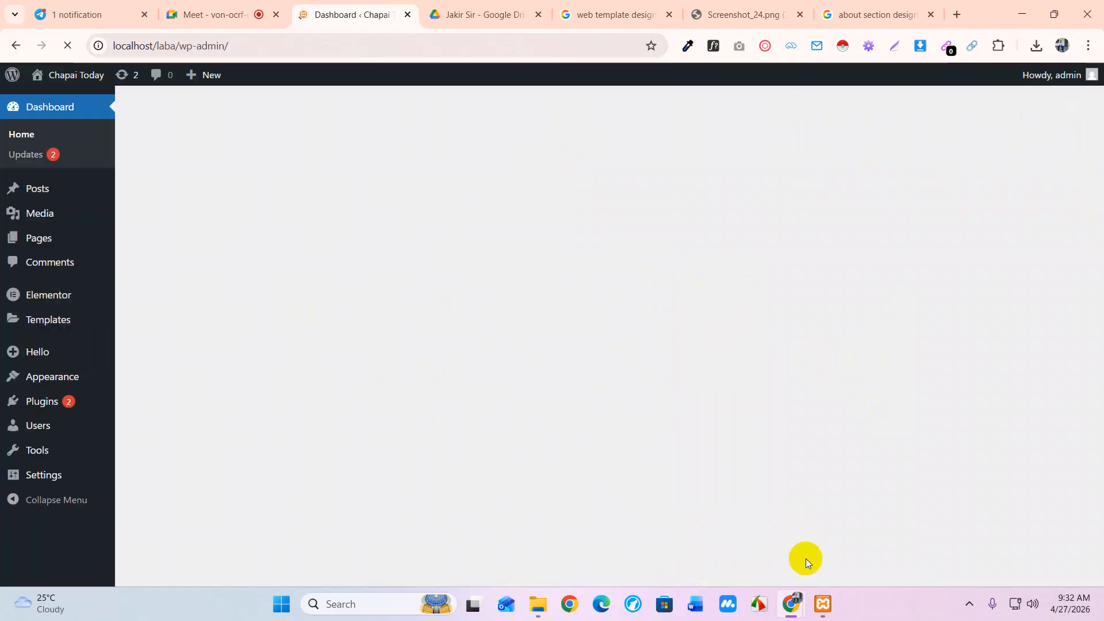
Step: Switch back to the Screenshot_24.png template image to view the reference layout
left_click(735, 15)
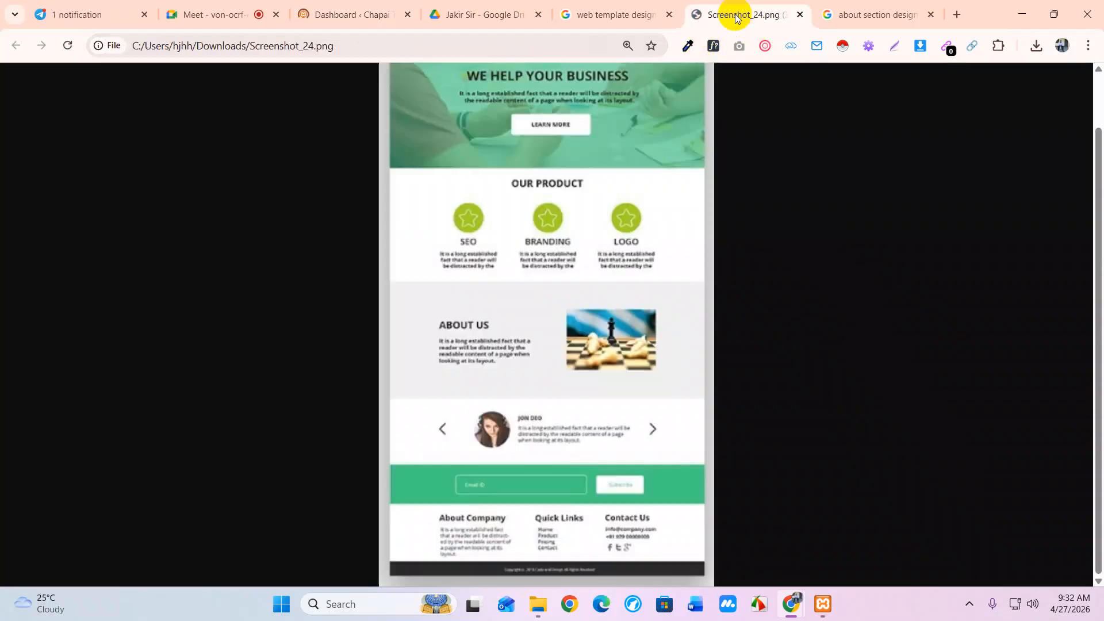
Step: Close the "web template design" search, the "about section design" search and the Google Drive page, keeping Screenshot_24.png open
left_click(601, 20)
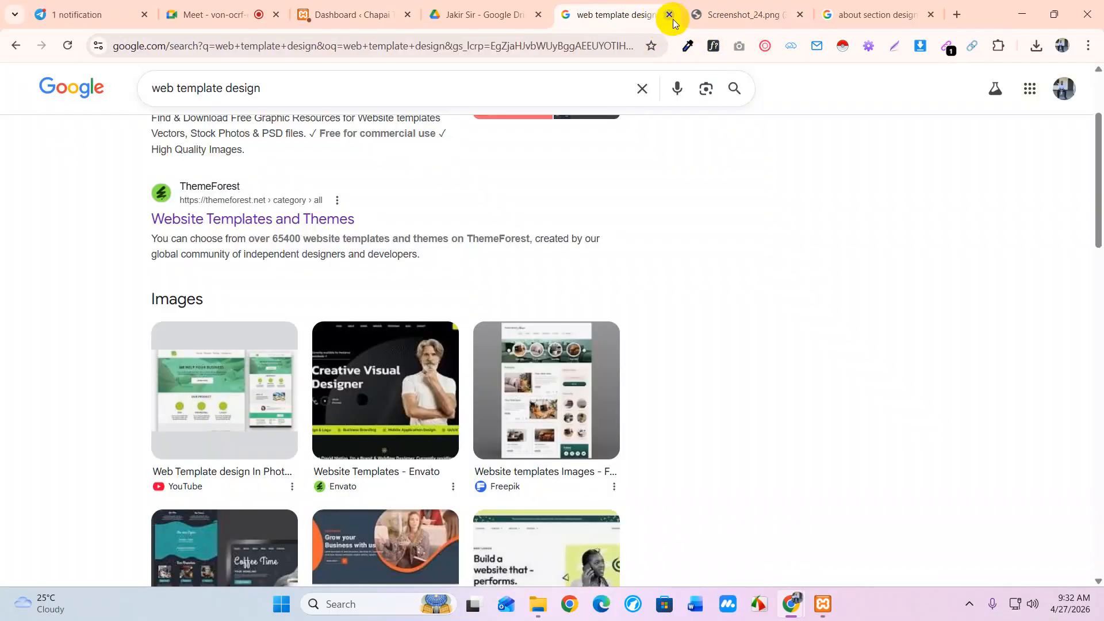
left_click(669, 15)
left_click(752, 15)
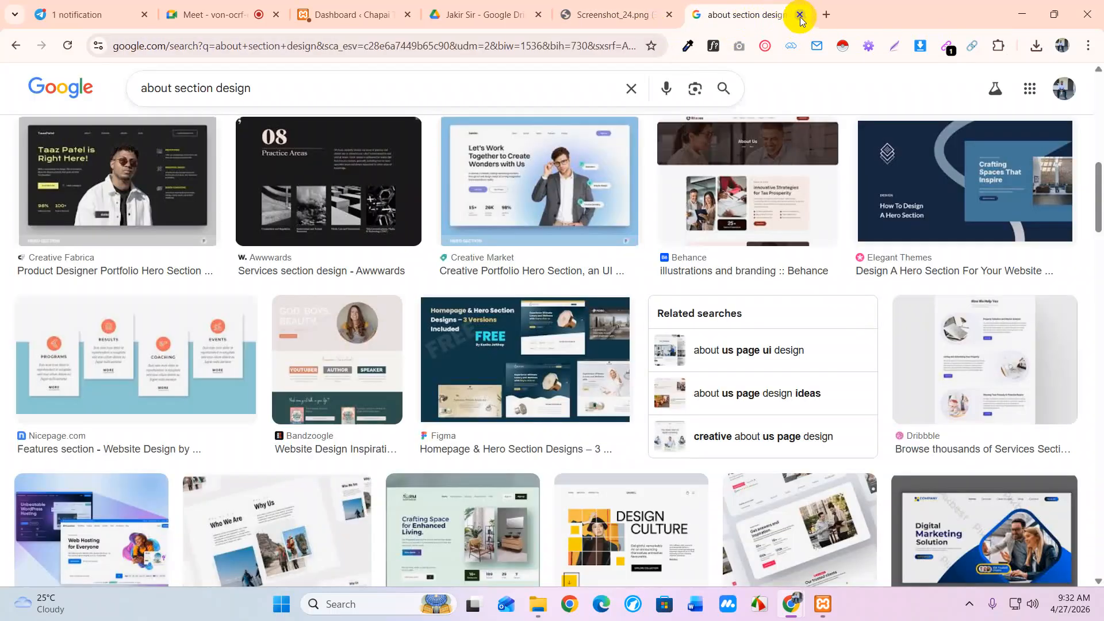
left_click(805, 15)
left_click(575, 15)
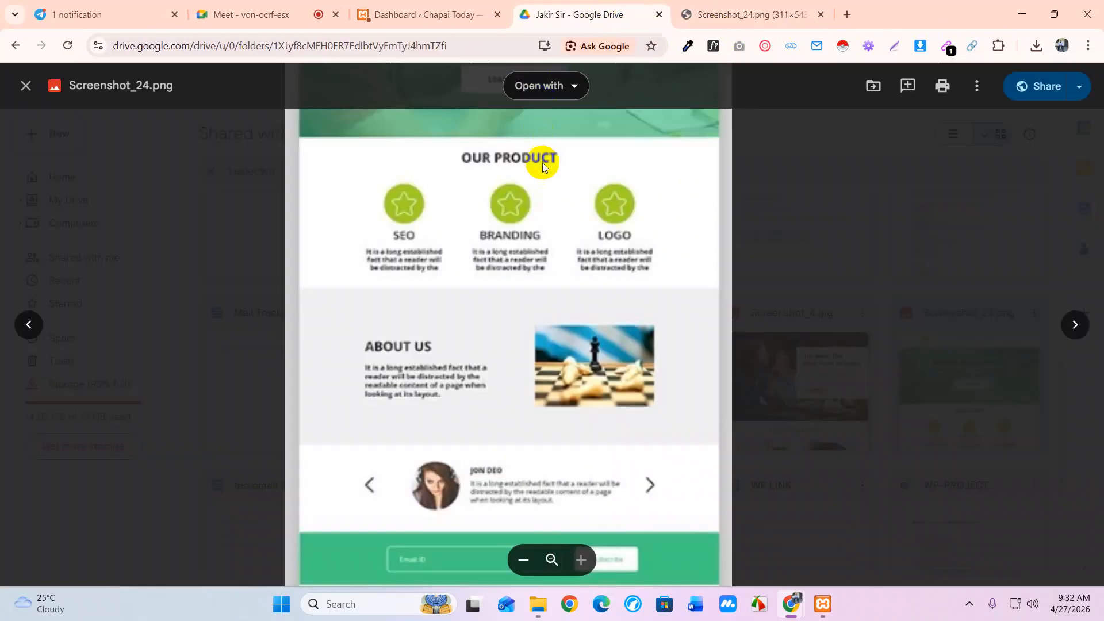
left_click(697, 15)
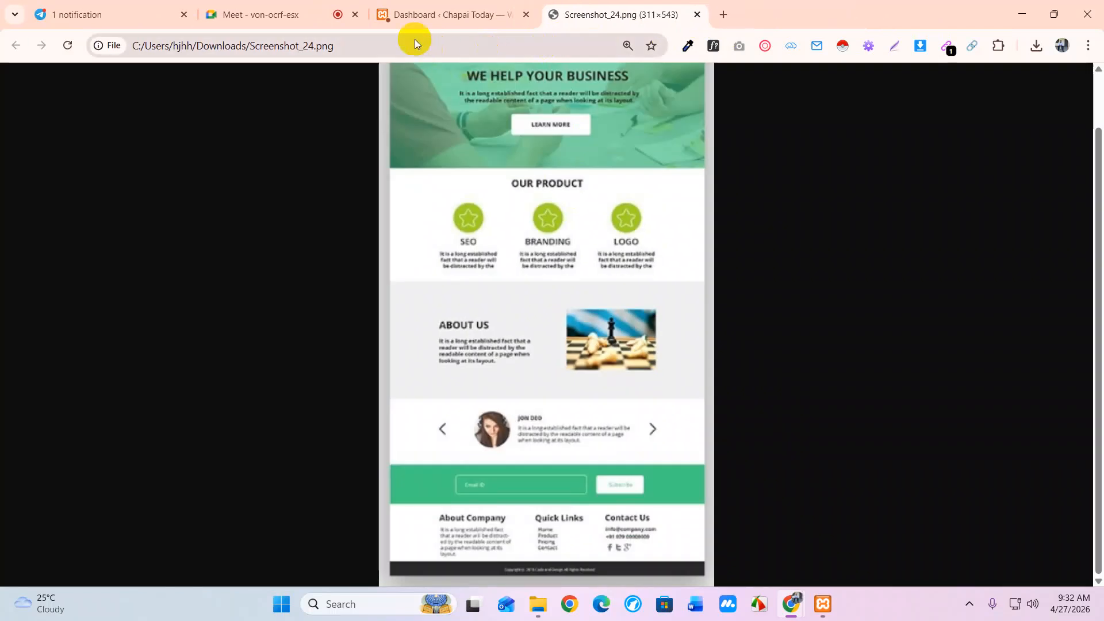
Step: Open the Chapai Today front page in a separate tab from the WordPress dashboard and look over its current layout
left_click(407, 17)
left_click(669, 246)
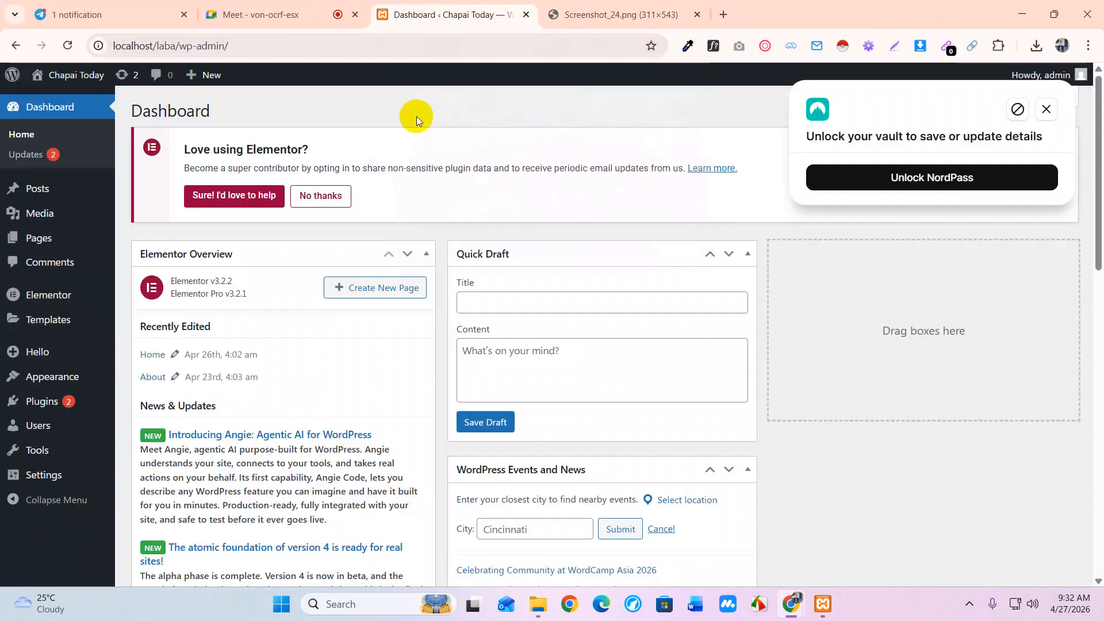
mouse_move(63, 75)
right_click(67, 109)
left_click(71, 111)
left_click(658, 13)
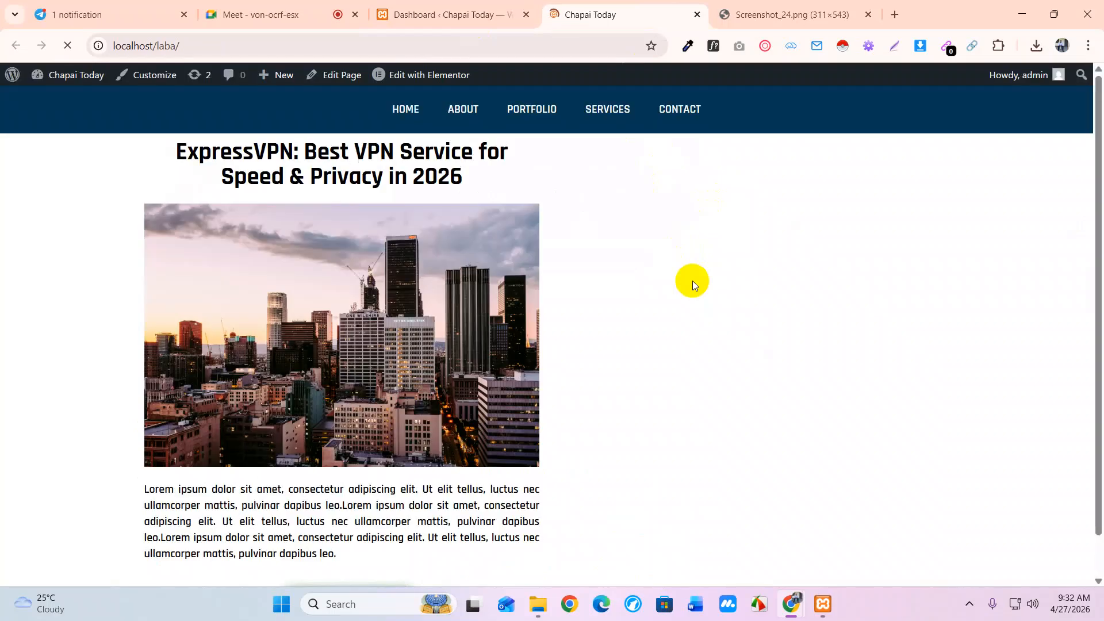
scroll(709, 408, "down", 1)
scroll(708, 408, "up", 1)
Step: Return to the WordPress dashboard, dismiss the NordPass prompt and open the list of all pages
left_click(450, 18)
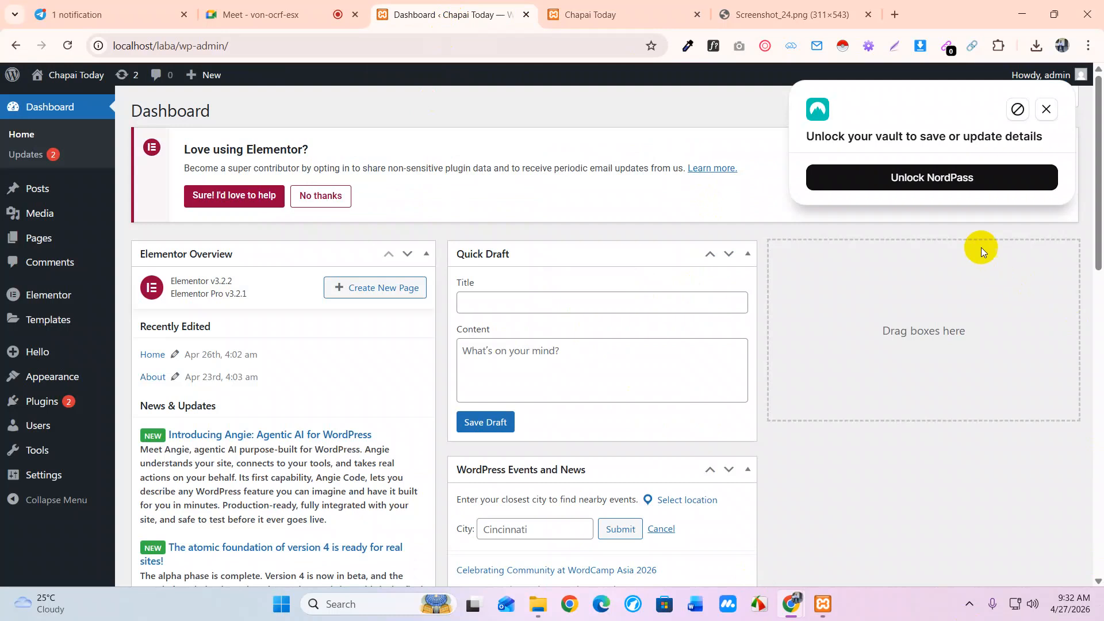
left_click(1046, 109)
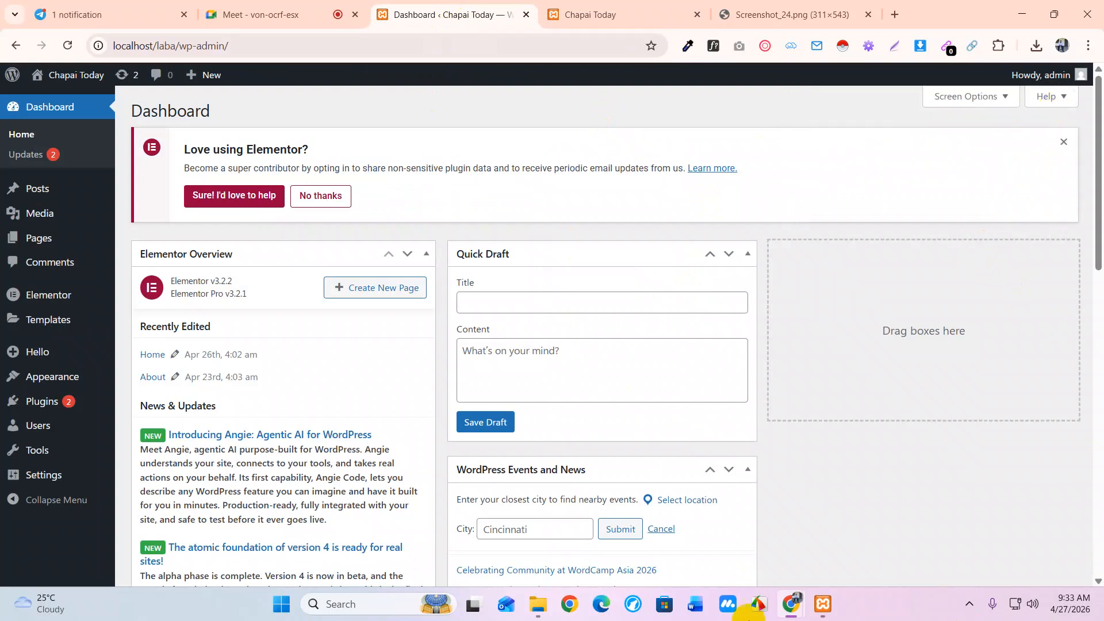
mouse_move(36, 244)
left_click(147, 240)
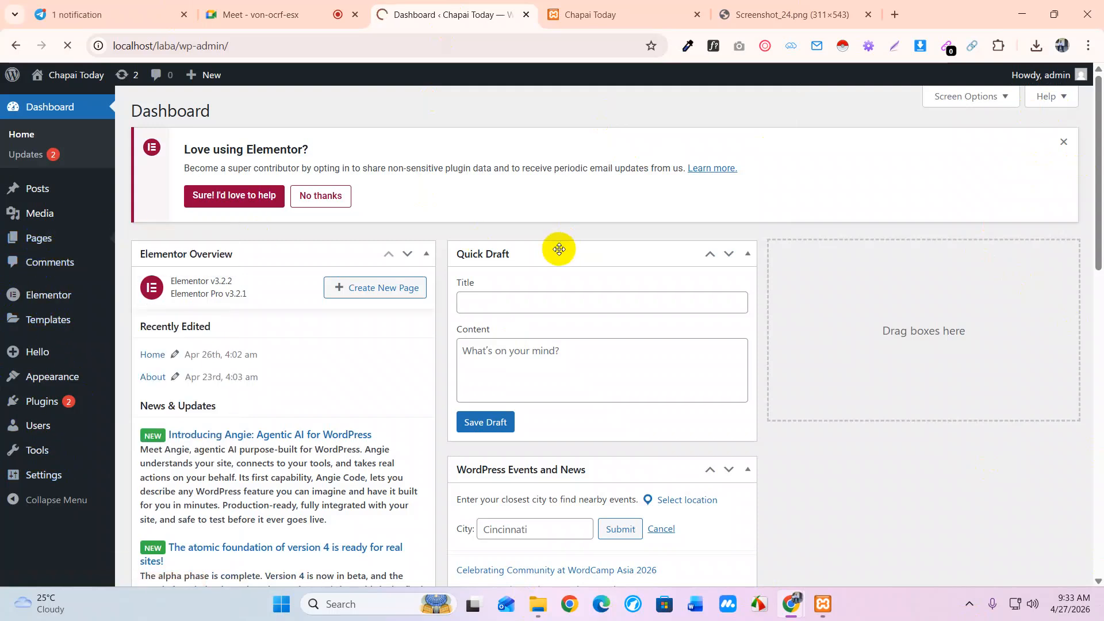
scroll(464, 458, "down", 5)
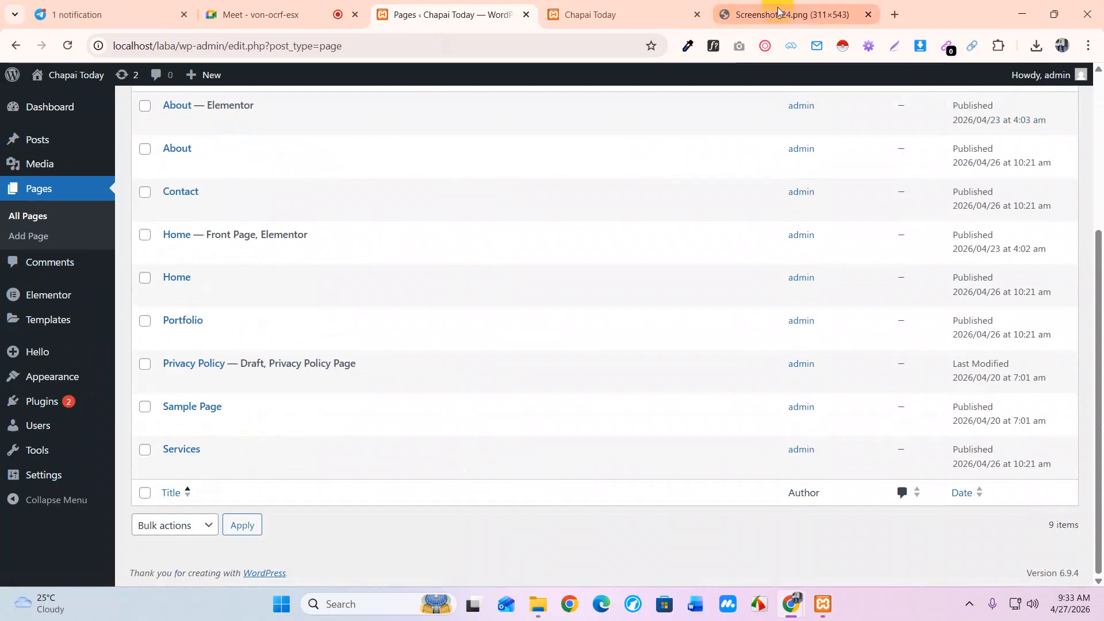
Step: Check the template image and live site navigation, and trash the duplicate Home and About pages not built with Elementor
left_click(793, 15)
left_click_drag(589, 402, 595, 347)
scroll(595, 347, "up", 1)
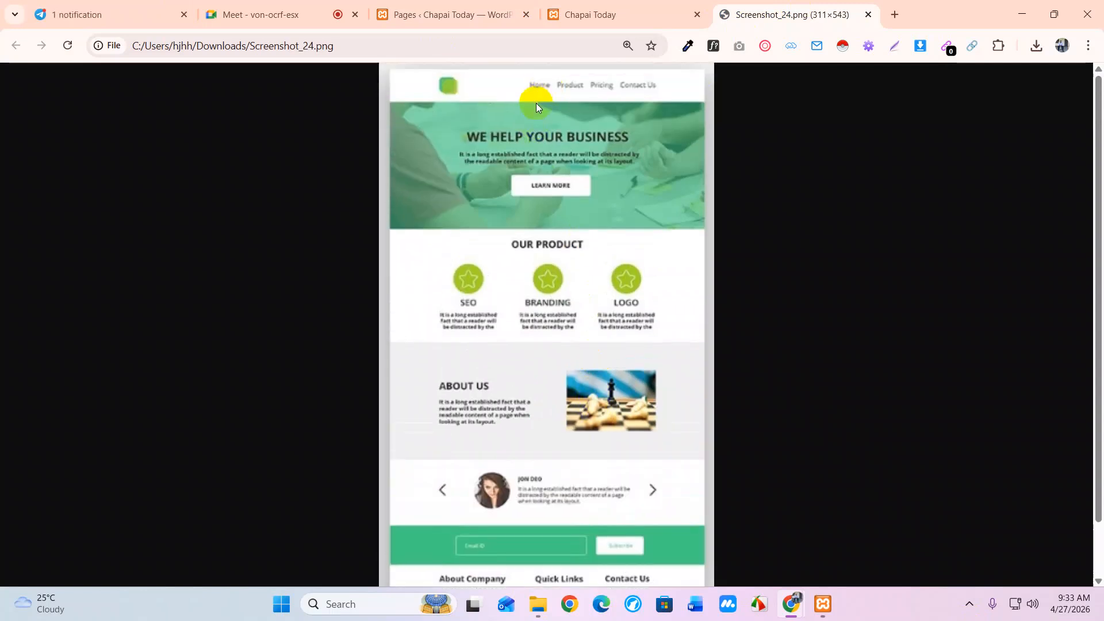
left_click(616, 16)
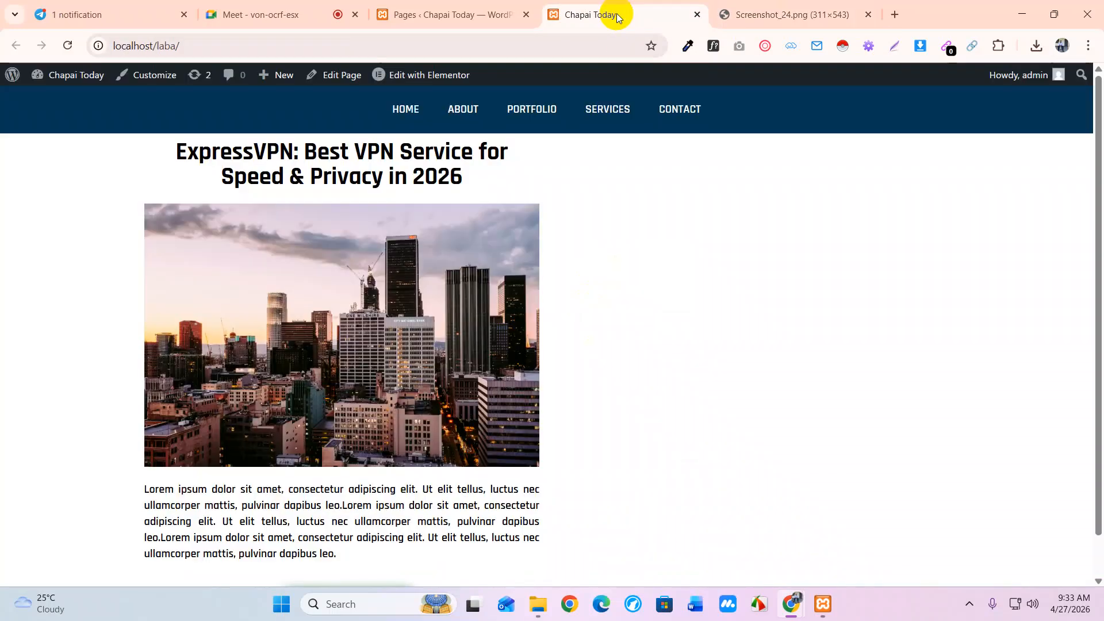
left_click(409, 22)
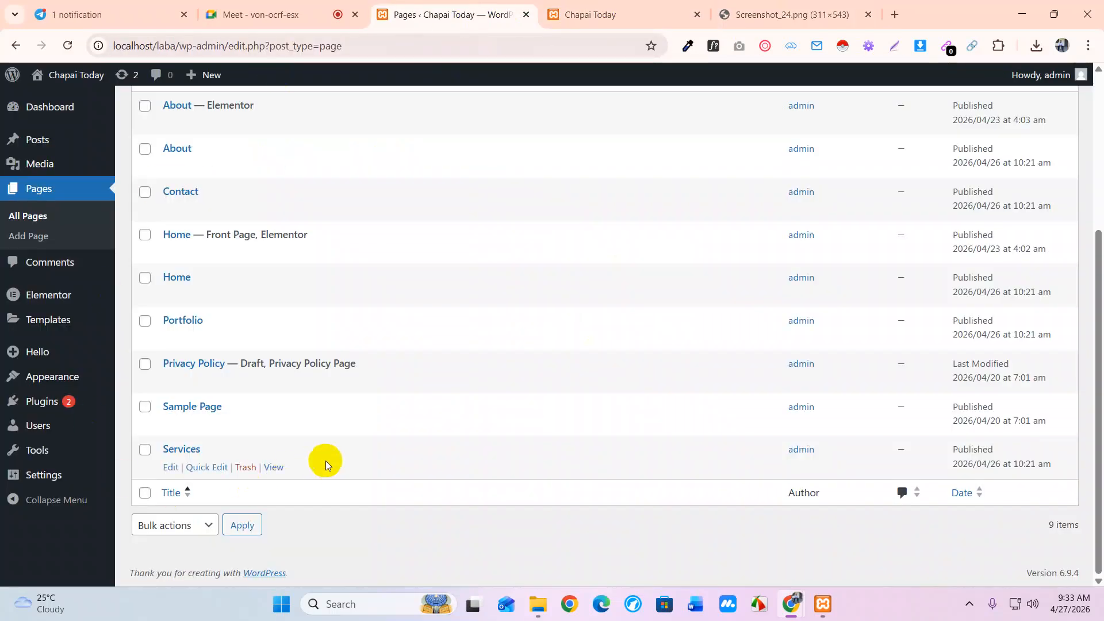
mouse_move(204, 286)
left_click(247, 296)
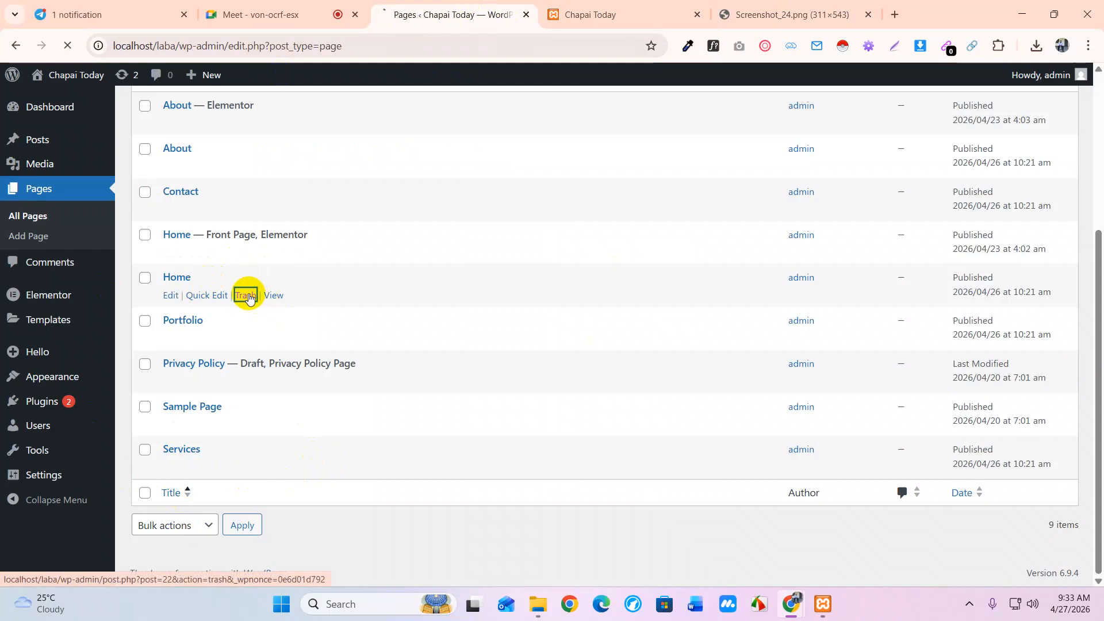
scroll(239, 316, "down", 3)
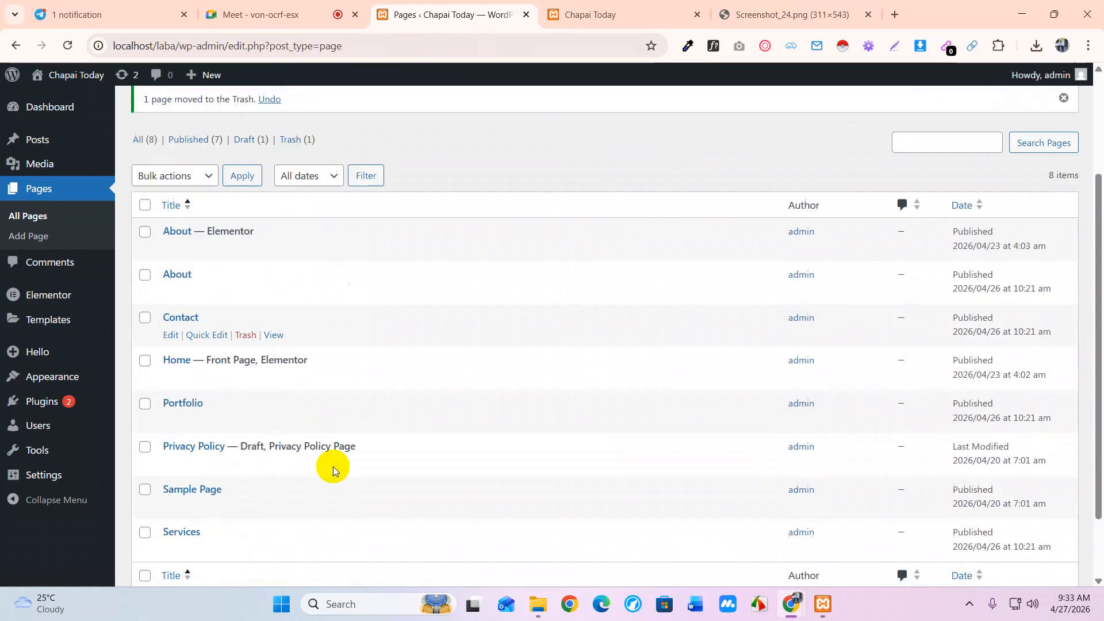
left_click(245, 224)
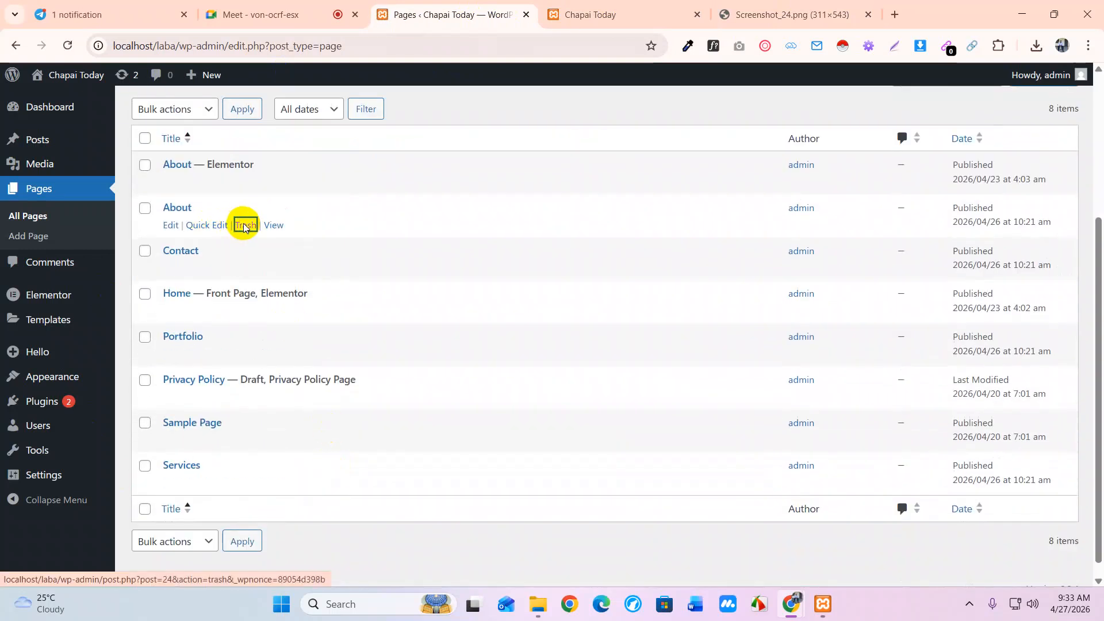
scroll(351, 410, "down", 3)
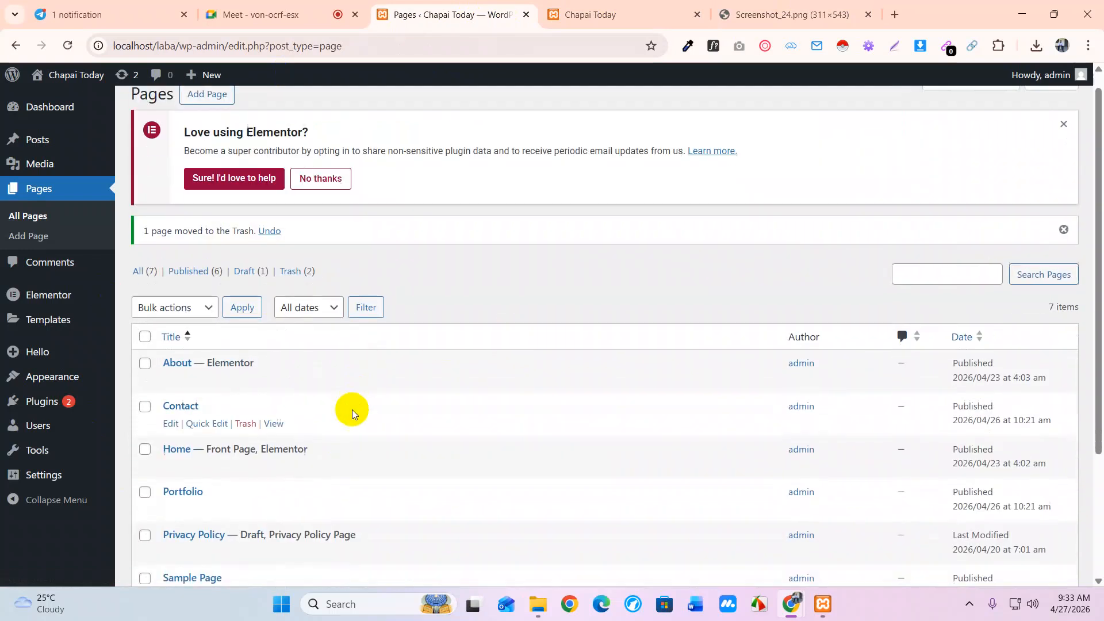
Step: Compare against the template image again and trash the Portfolio, Privacy Policy and Sample Page pages
left_click(811, 14)
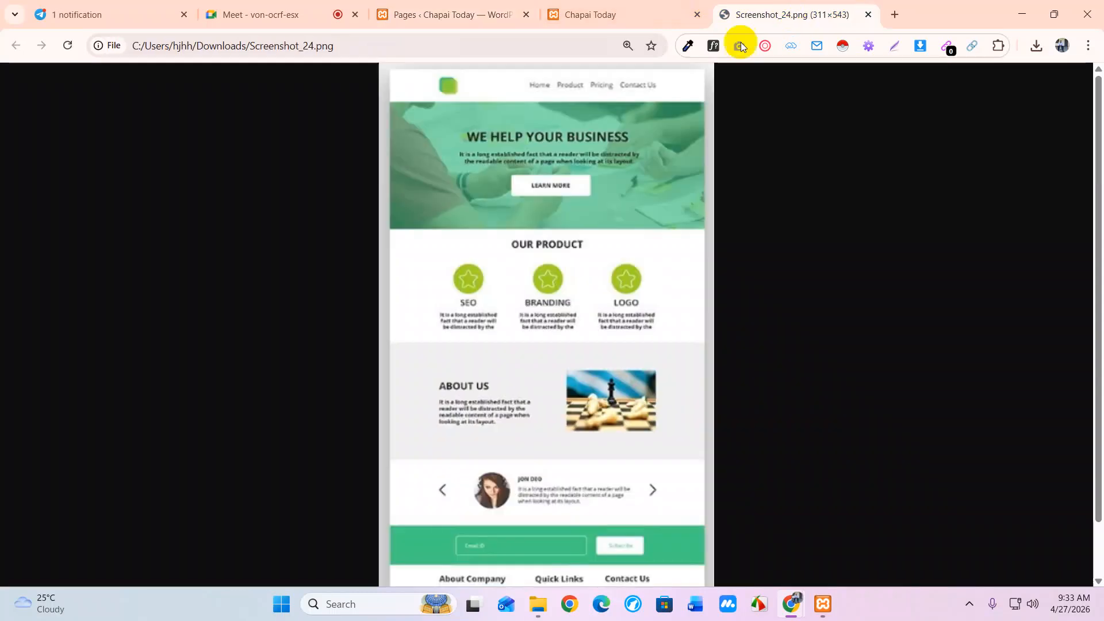
left_click(604, 15)
left_click(460, 16)
mouse_move(253, 323)
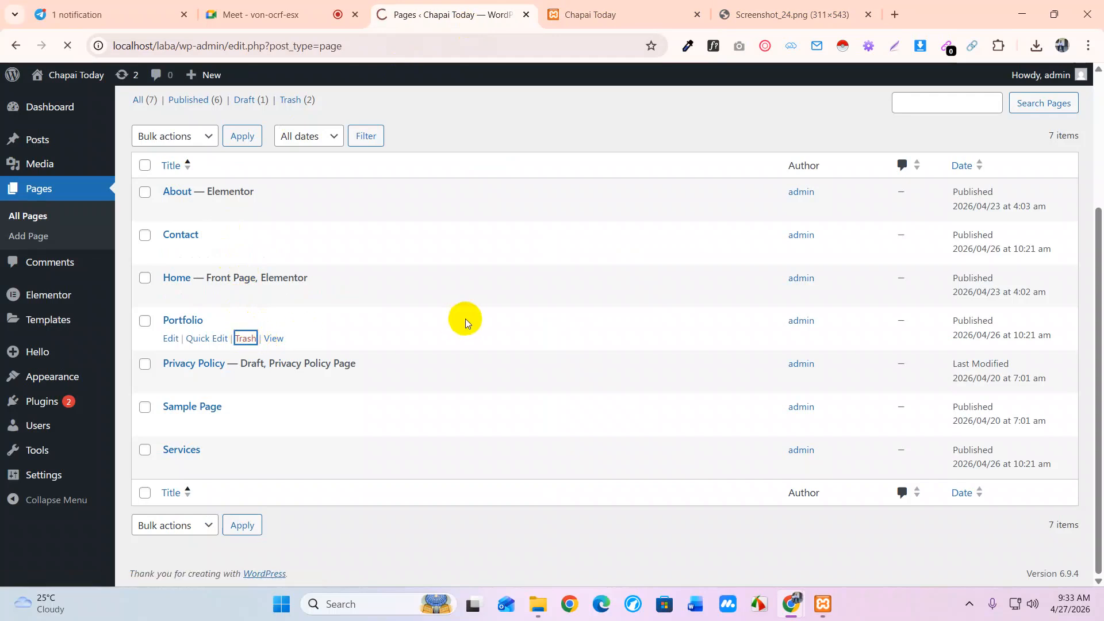
scroll(362, 391, "down", 3)
left_click(247, 382)
scroll(430, 377, "down", 3)
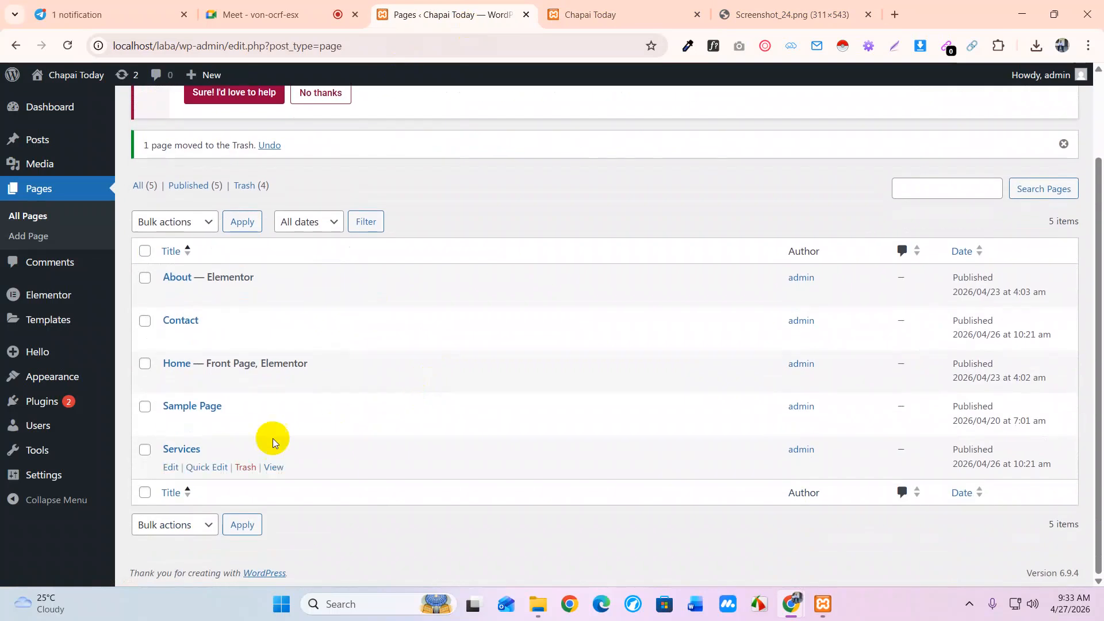
left_click(247, 426)
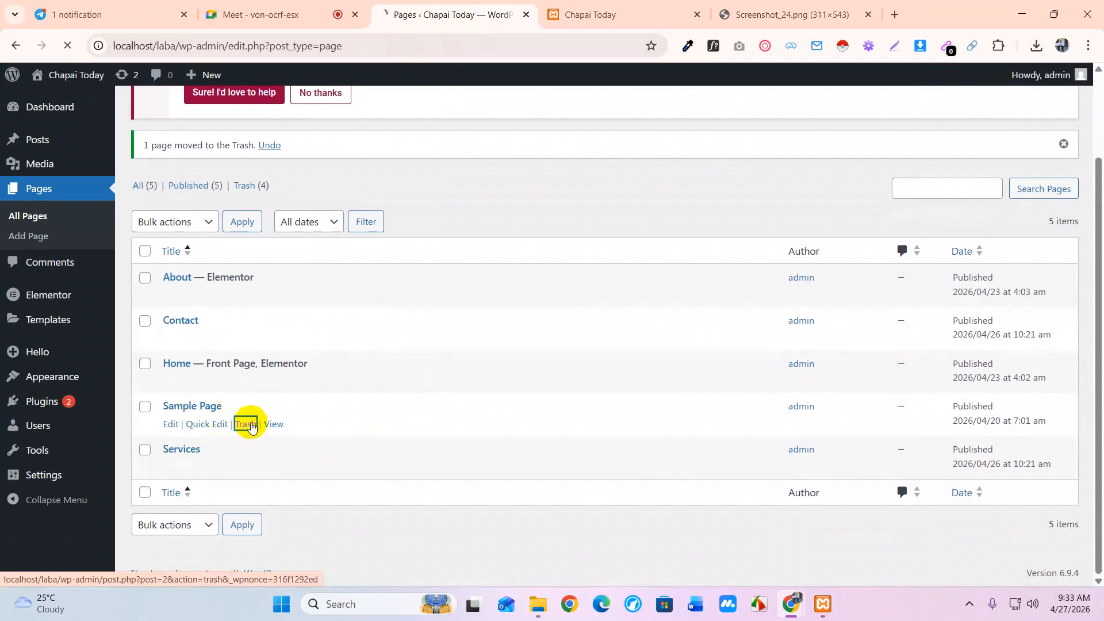
scroll(443, 370, "down", 2)
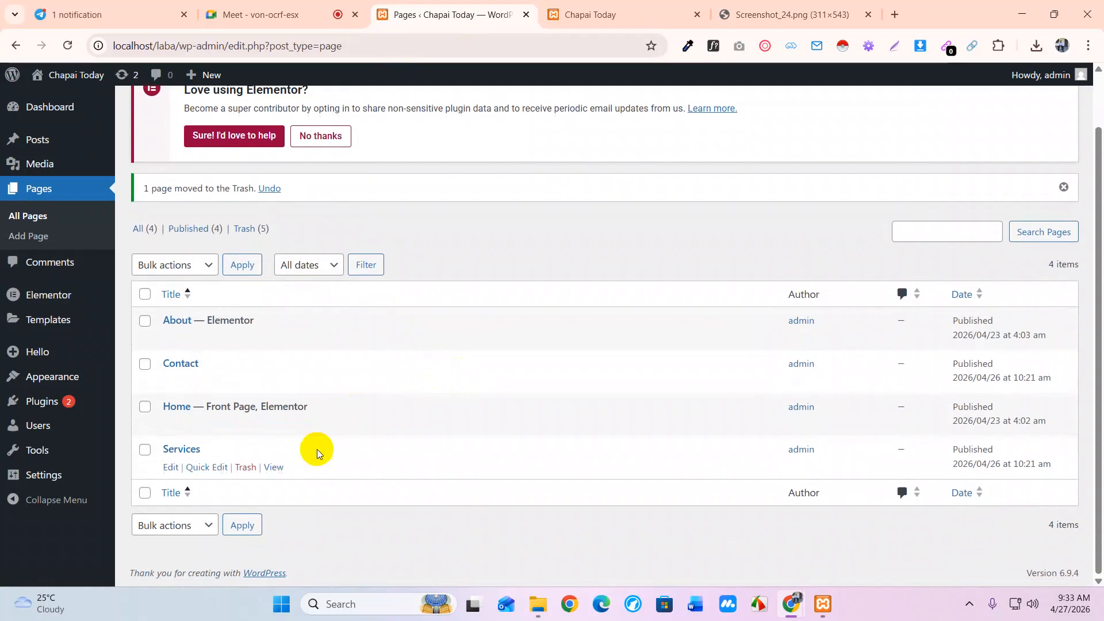
Step: Check the template image once more and trash the Services page and the Elementor About page
left_click(820, 12)
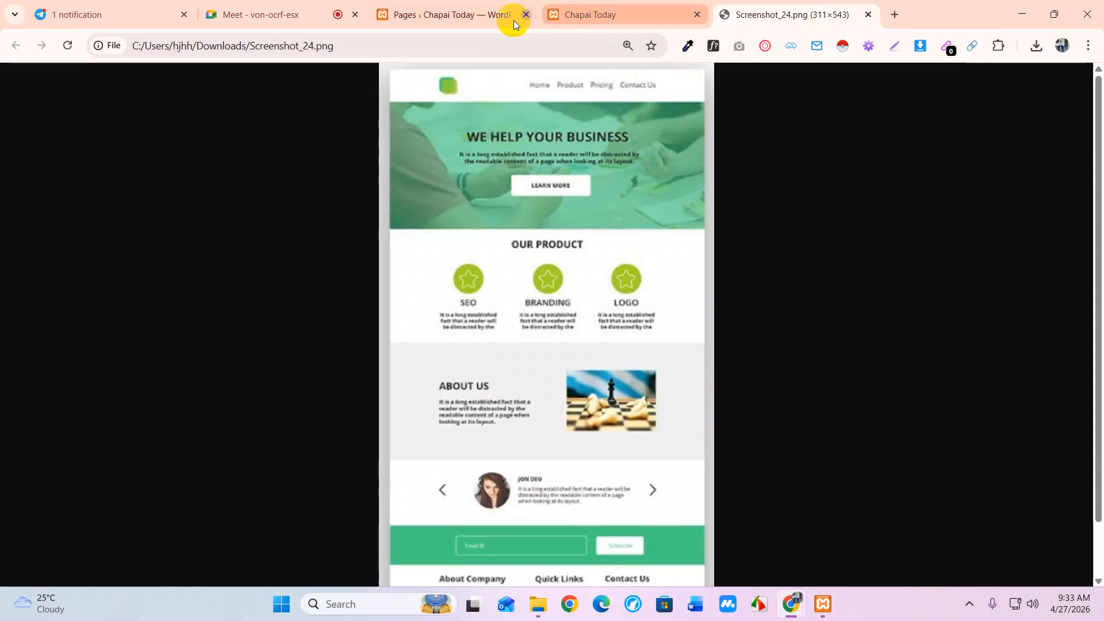
left_click(404, 13)
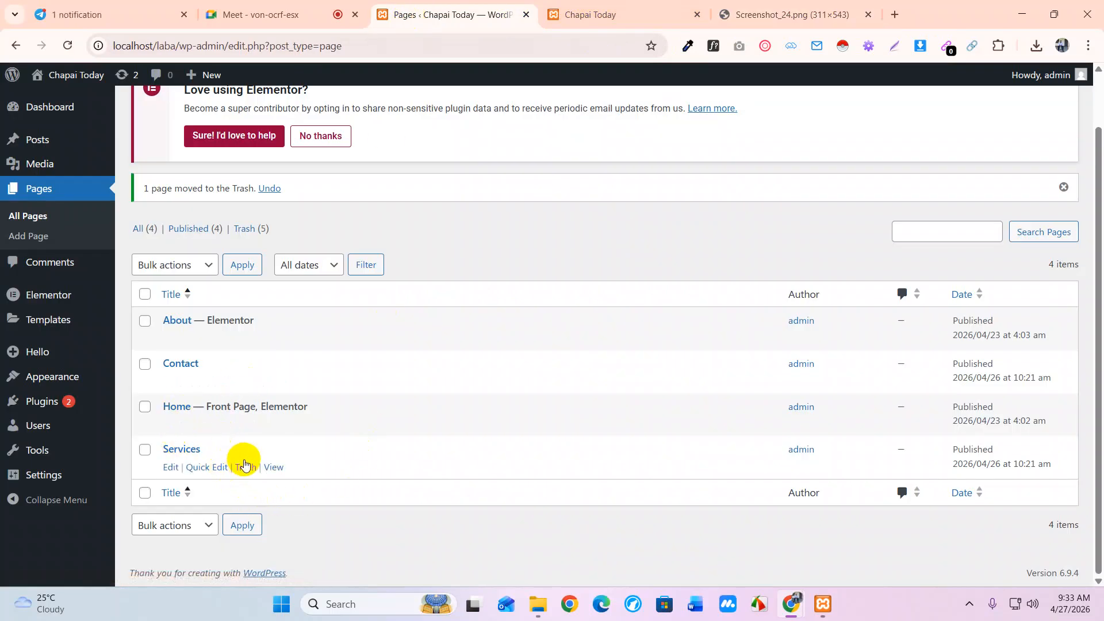
left_click(245, 467)
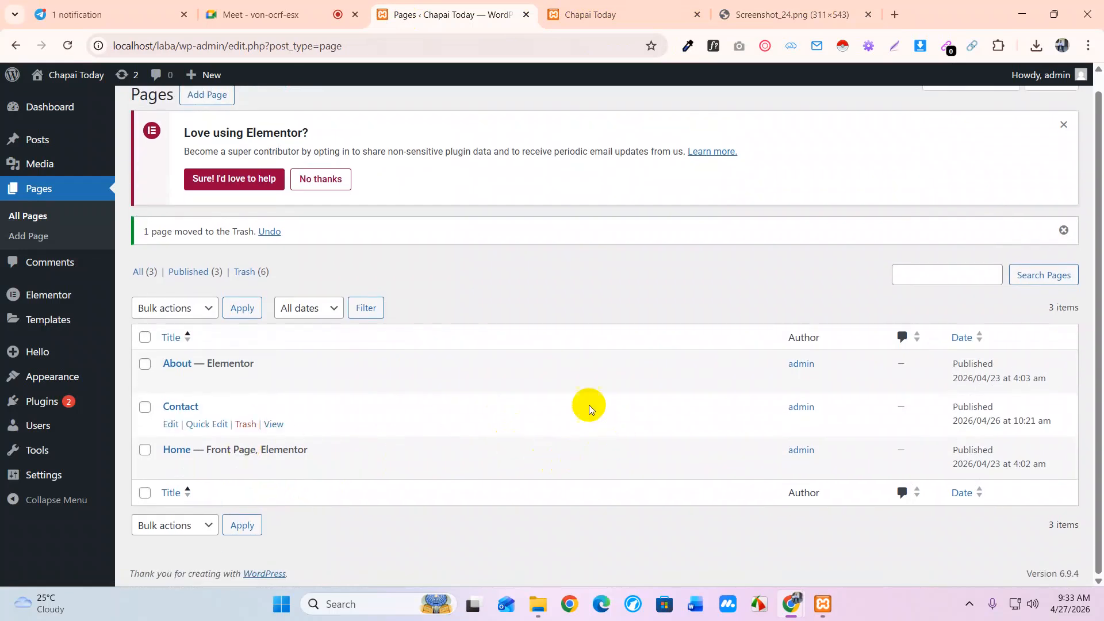
left_click(248, 383)
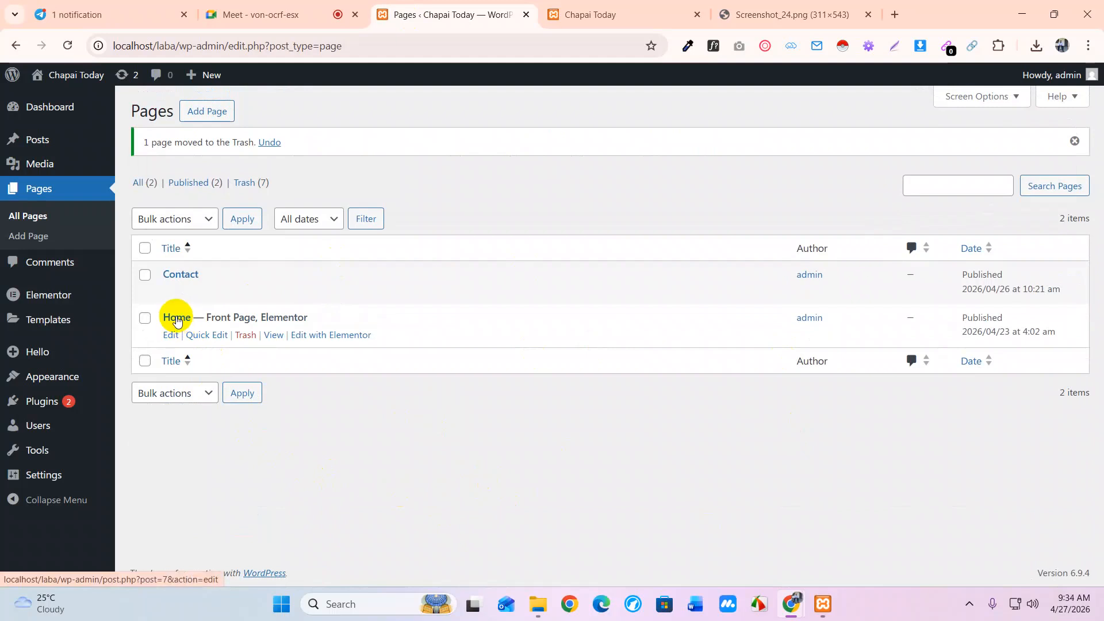
Step: Open the WordPress menu editor in a separate tab and bring up the Main Menu structure
mouse_move(69, 377)
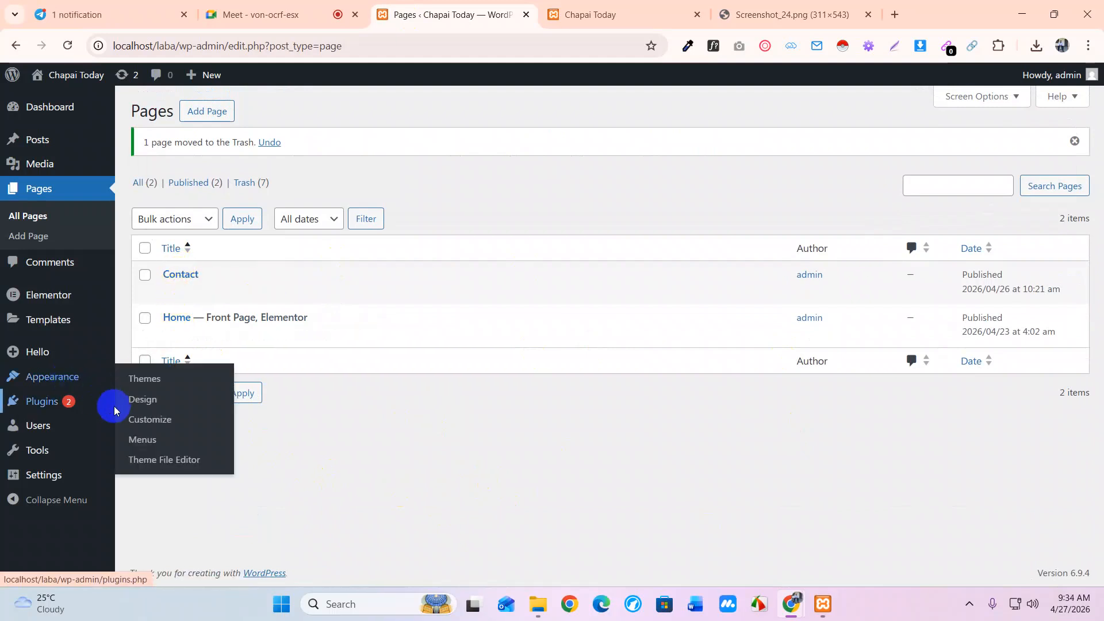
middle_click(142, 439)
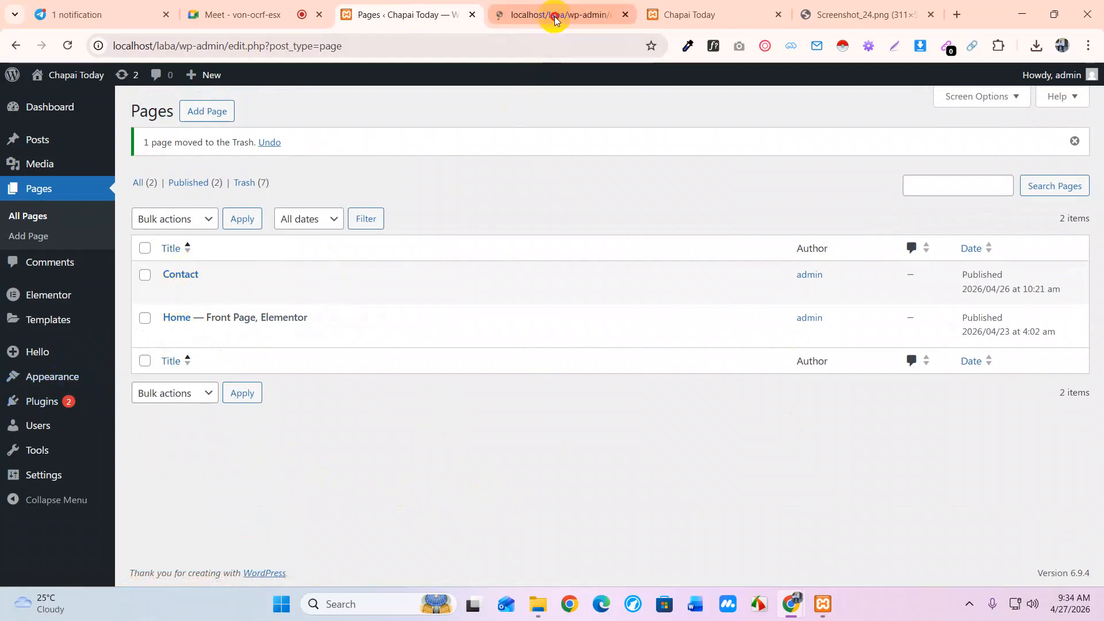
left_click(552, 15)
scroll(654, 419, "down", 1)
scroll(654, 425, "down", 4)
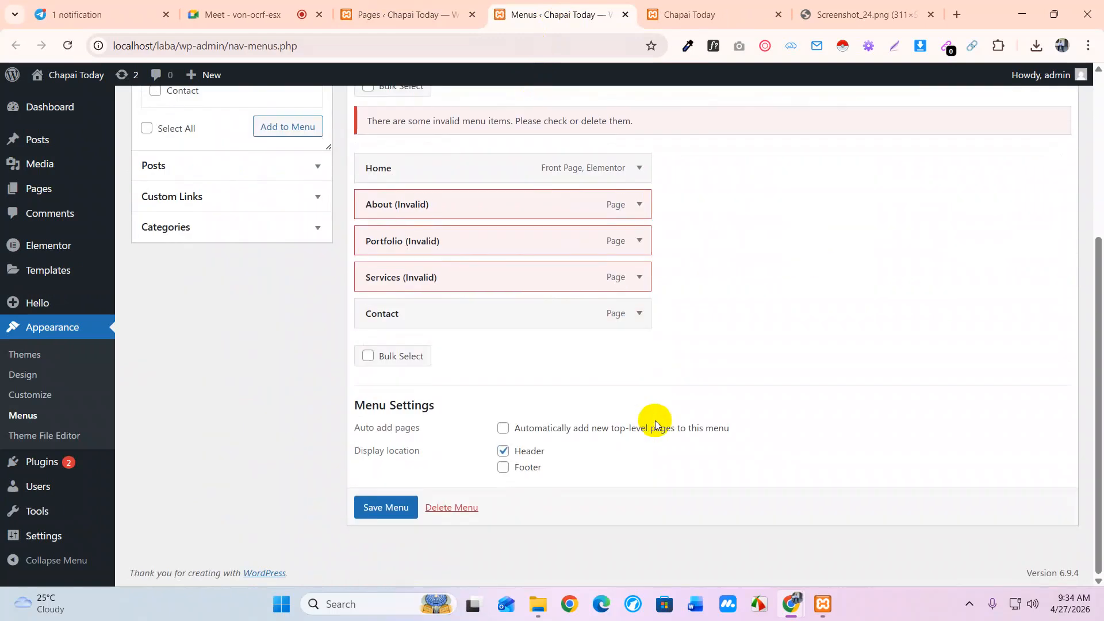
Step: Remove the invalid About, Portfolio and Services items from Main Menu and save the menu
left_click(638, 204)
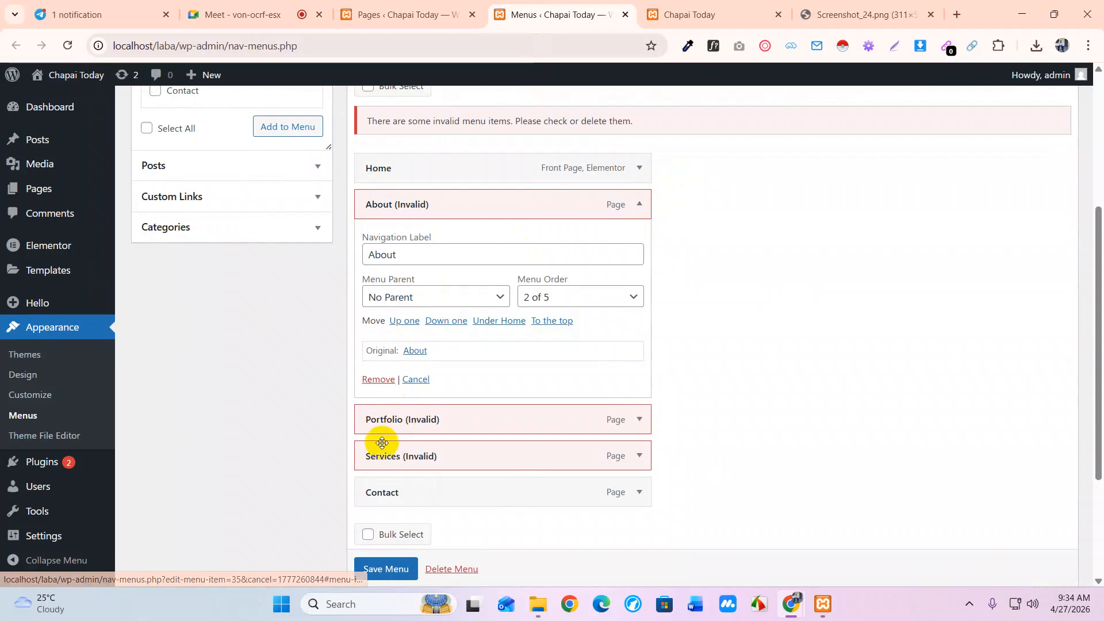
left_click(377, 379)
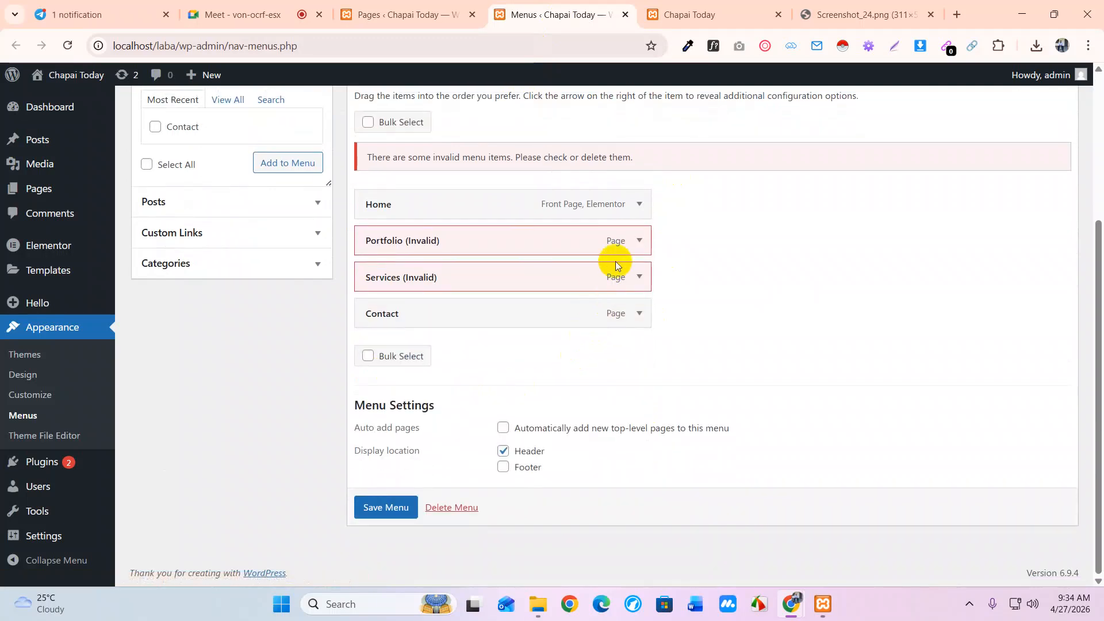
left_click(637, 243)
left_click(375, 415)
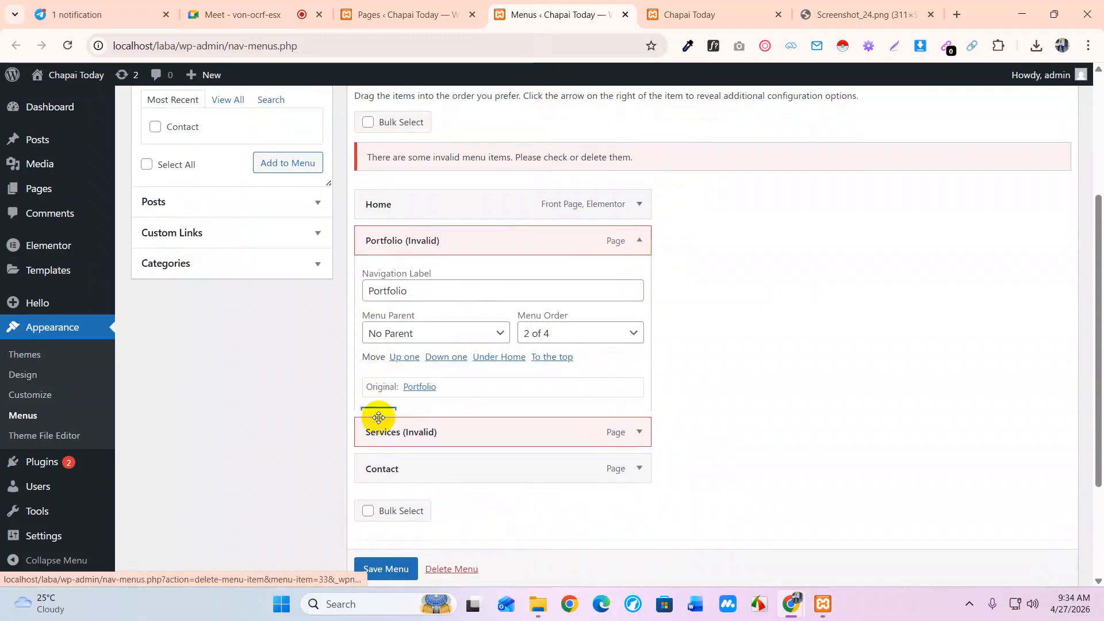
left_click(638, 277)
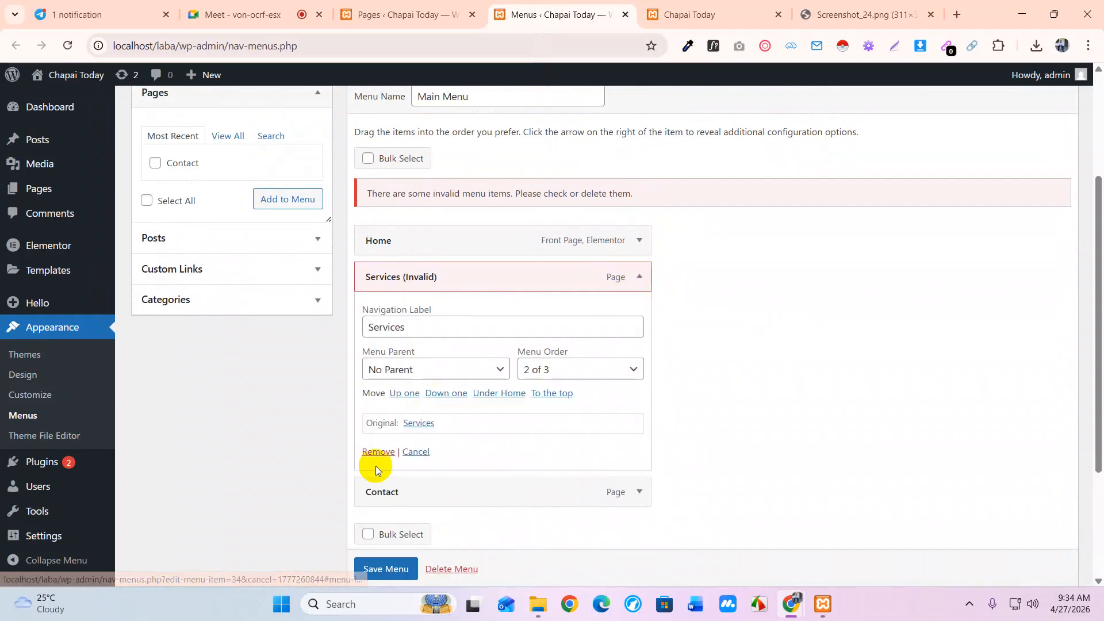
left_click(378, 452)
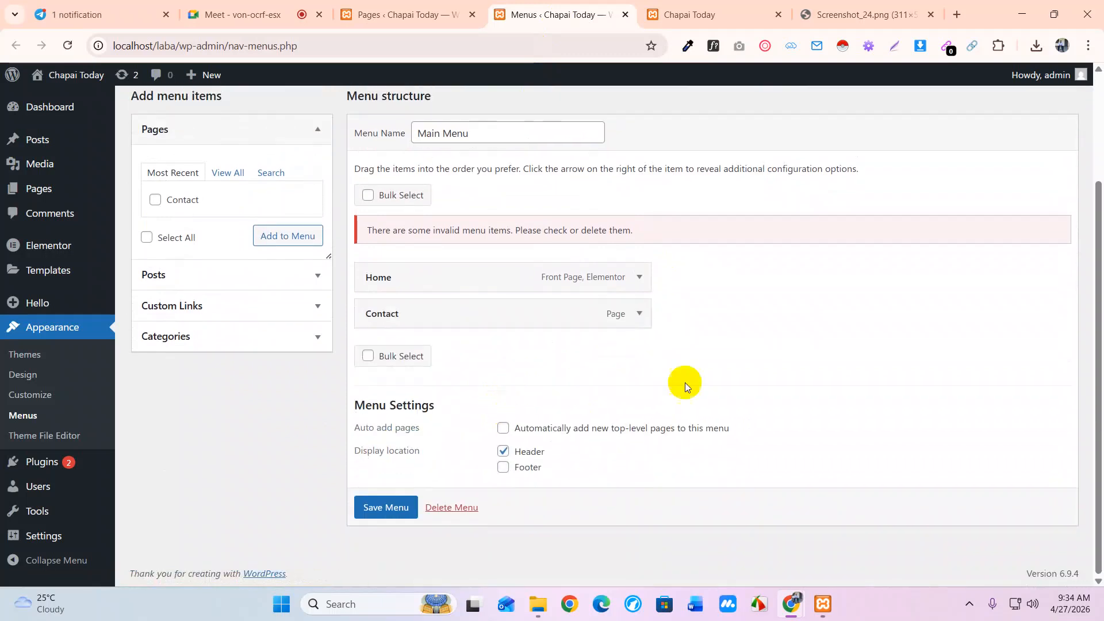
left_click(389, 509)
scroll(698, 429, "down", 1)
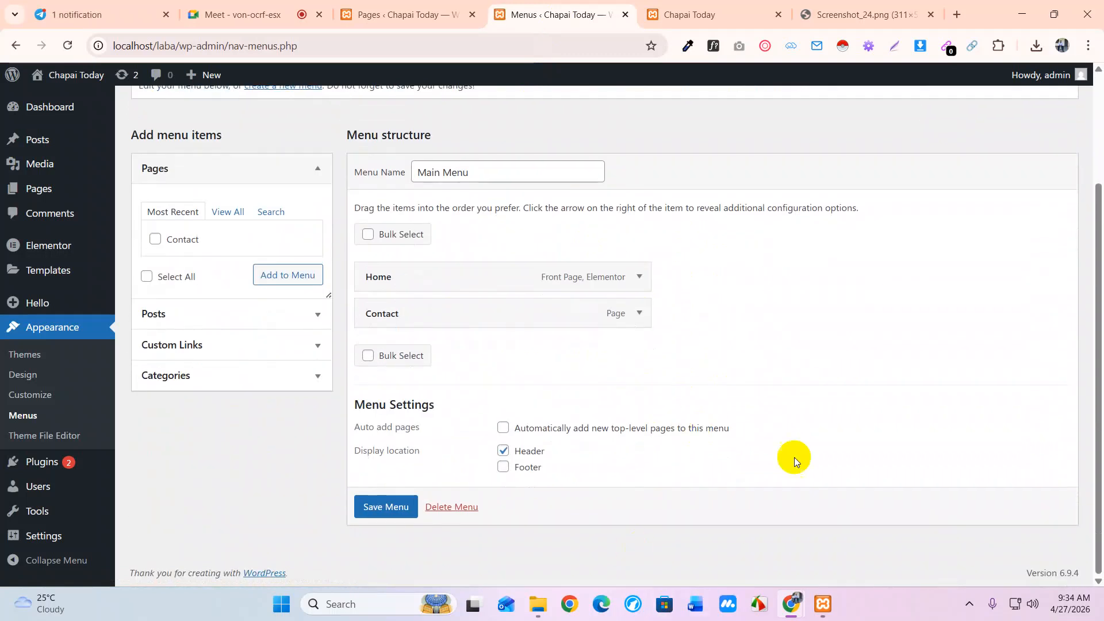
Step: Open two new page drafts, check the template image for names, publish one page titled Product and close its editor
left_click(411, 14)
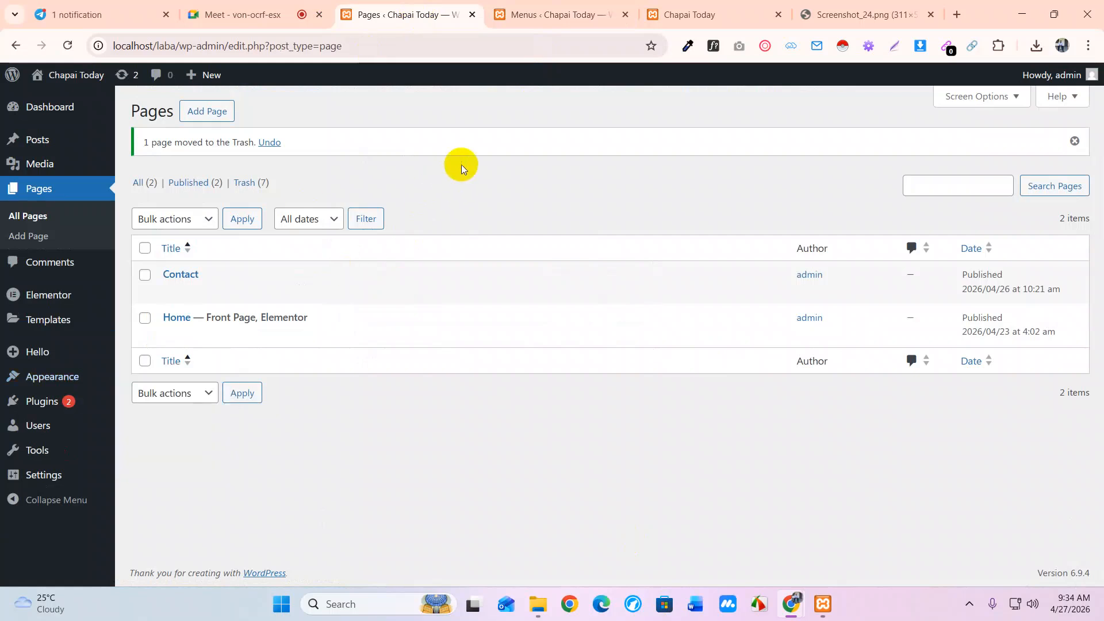
left_click(202, 114)
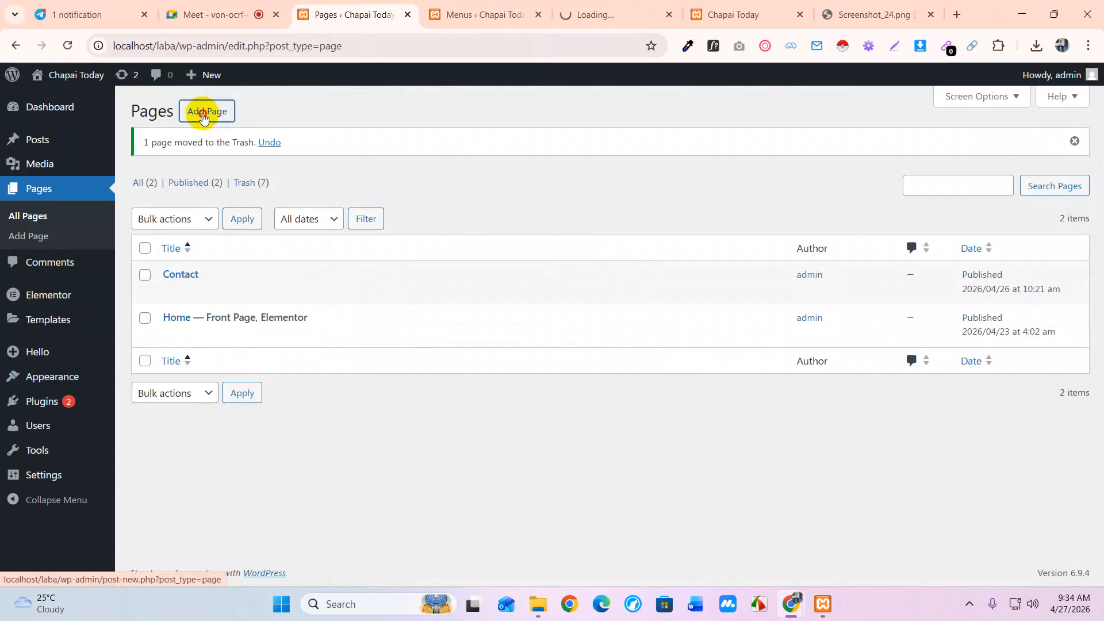
left_click(867, 16)
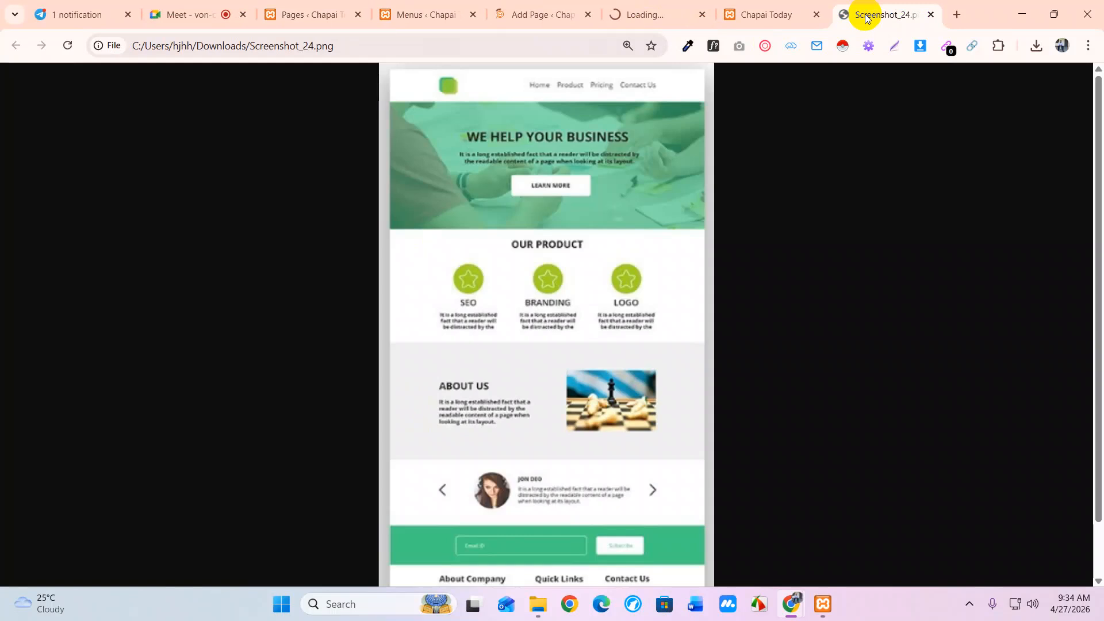
left_click(528, 11)
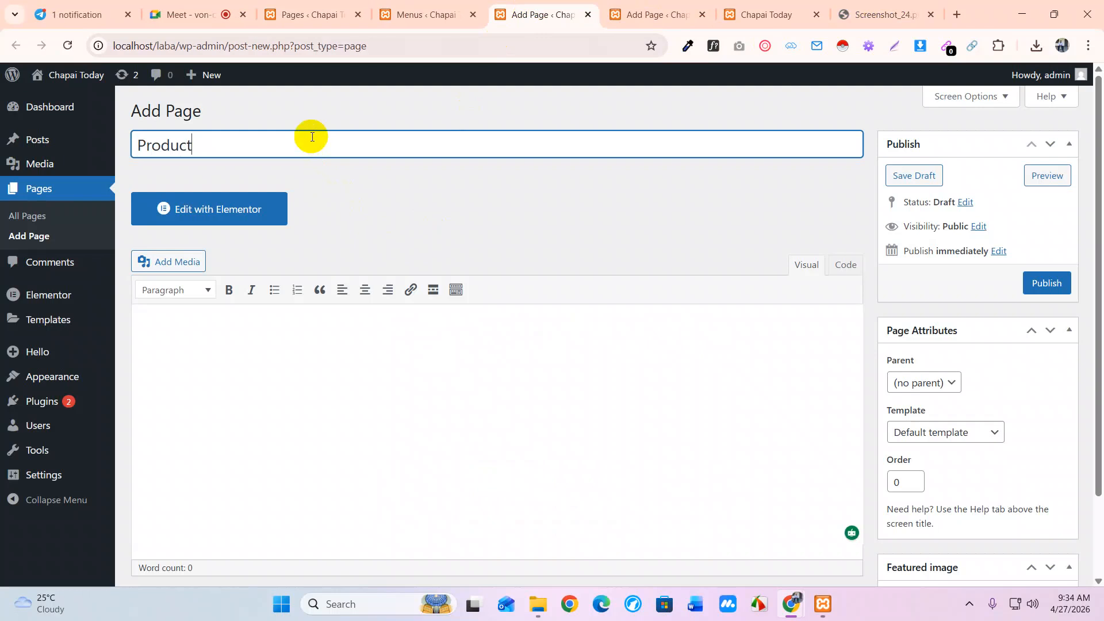
left_click(1040, 282)
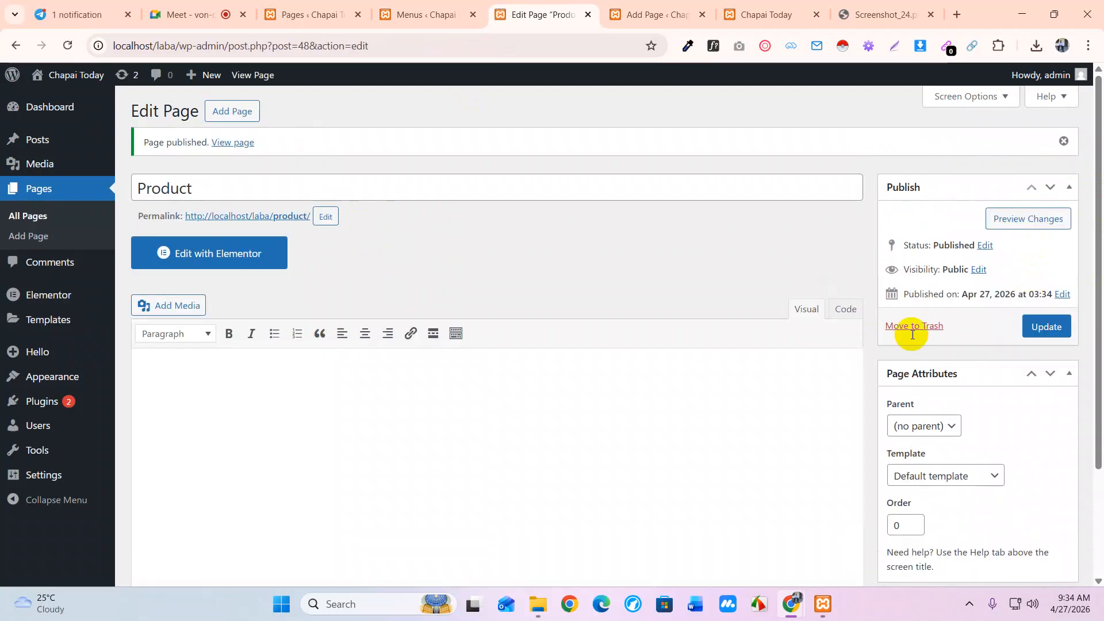
left_click(546, 23)
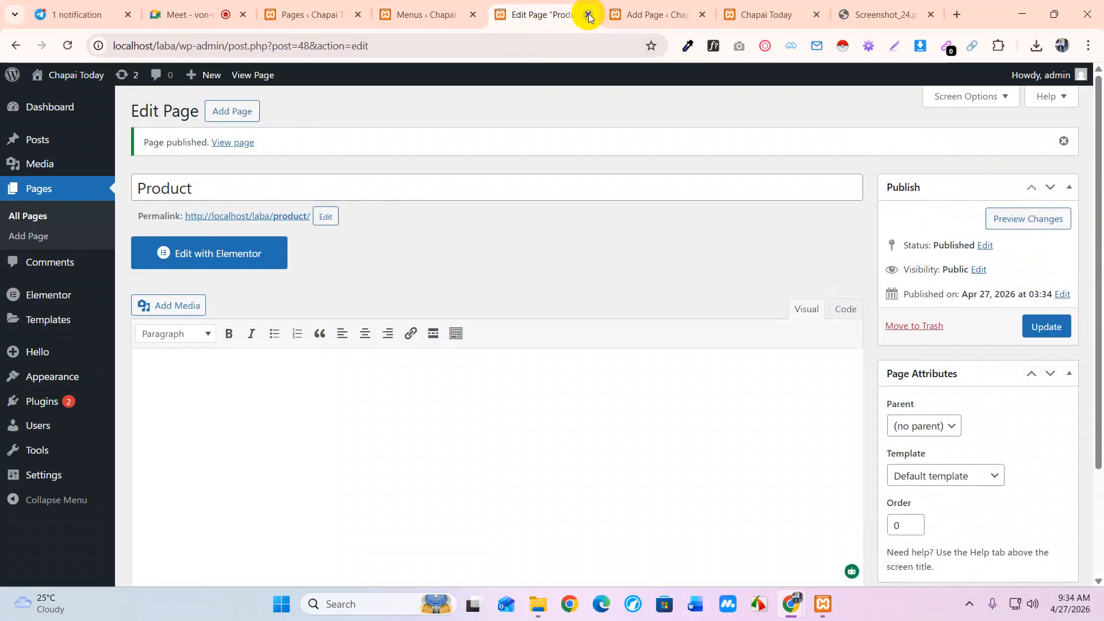
left_click(587, 15)
Step: Check the template image again, publish the second new page with the title Priceing and close its editor
left_click(750, 23)
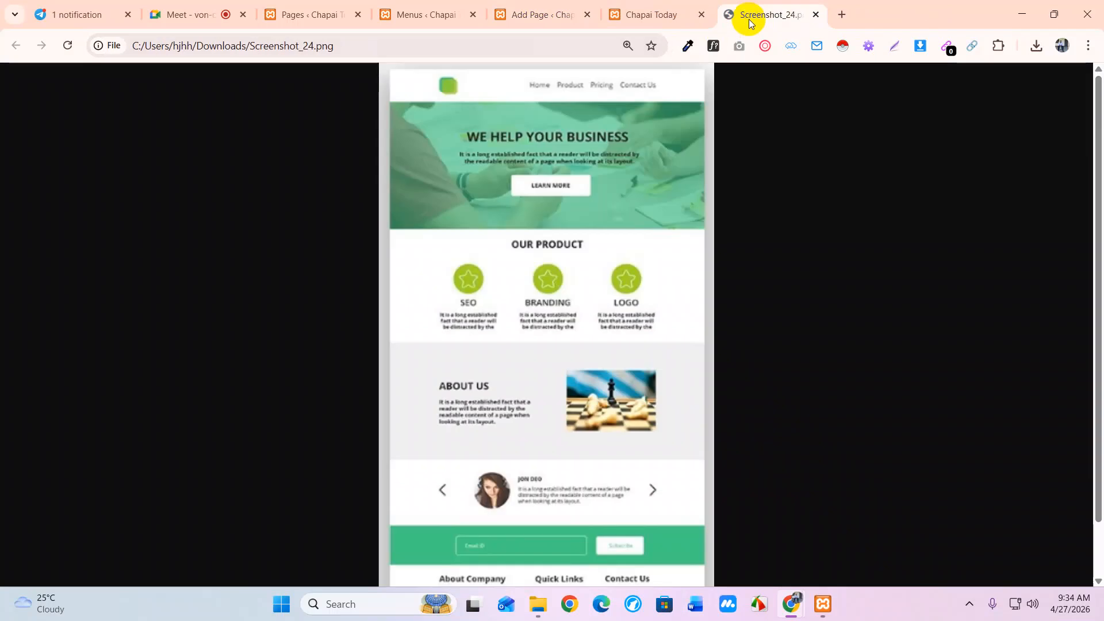
left_click(575, 17)
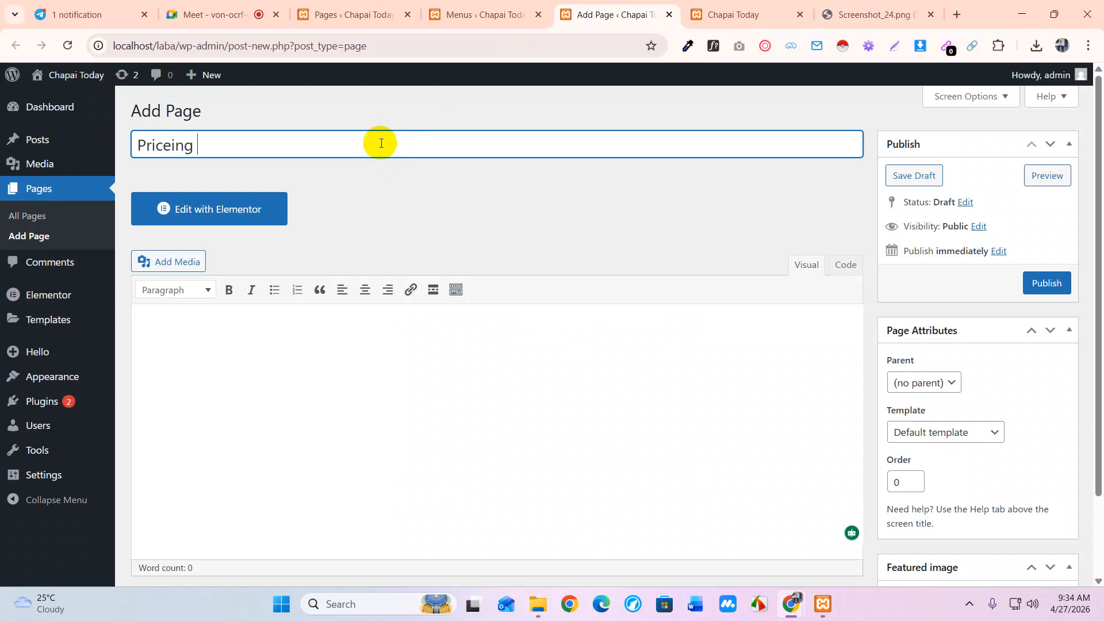
left_click(1046, 283)
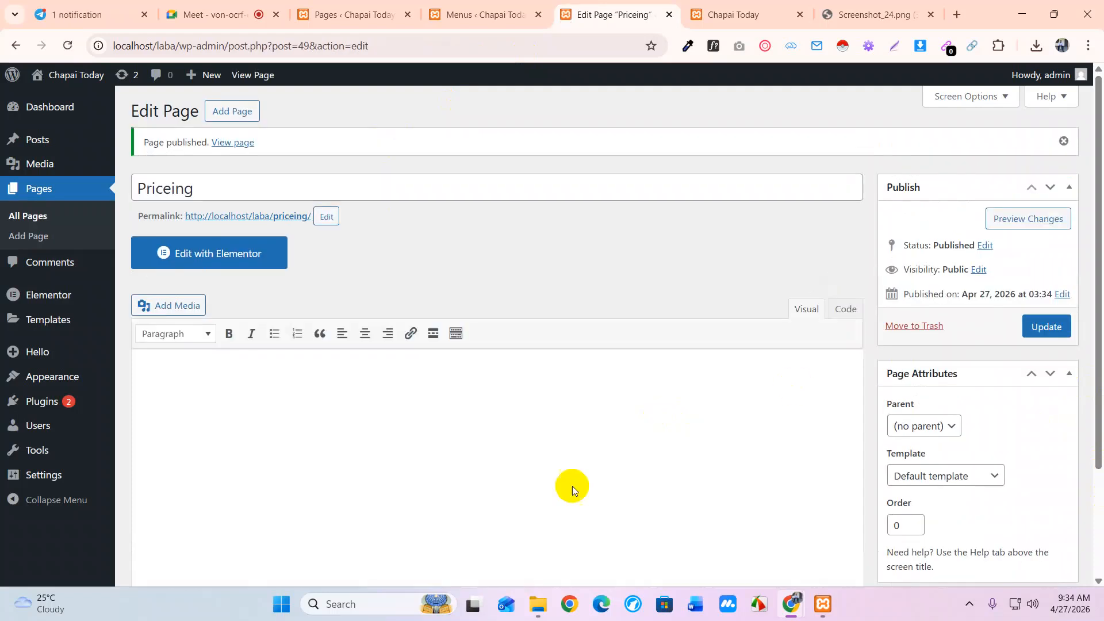
left_click(476, 14)
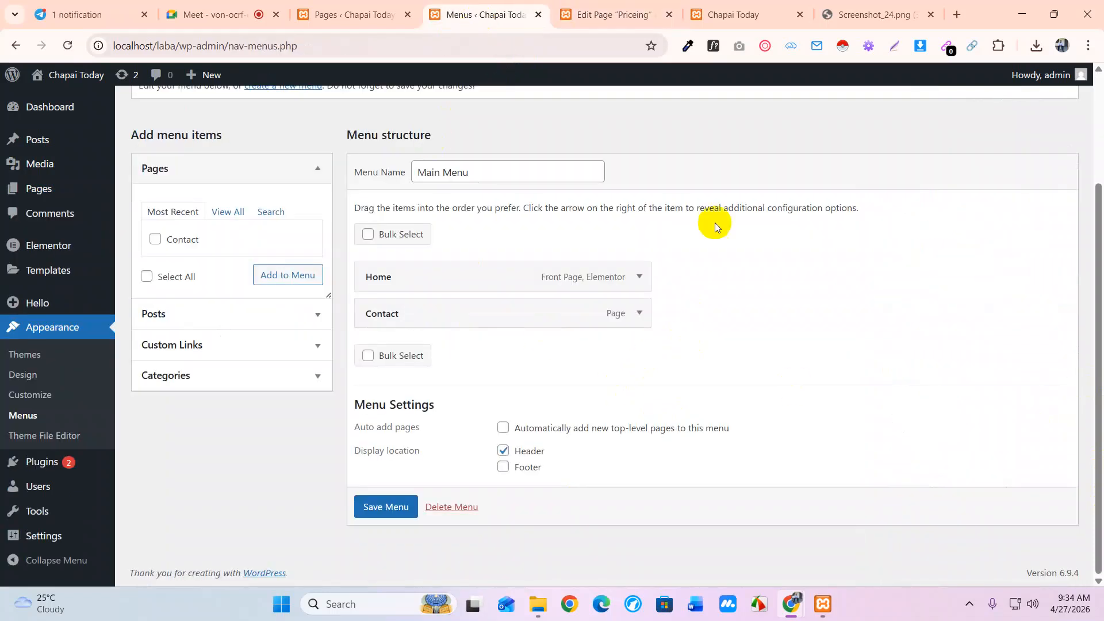
left_click(612, 15)
left_click(722, 14)
left_click(638, 16)
left_click(669, 14)
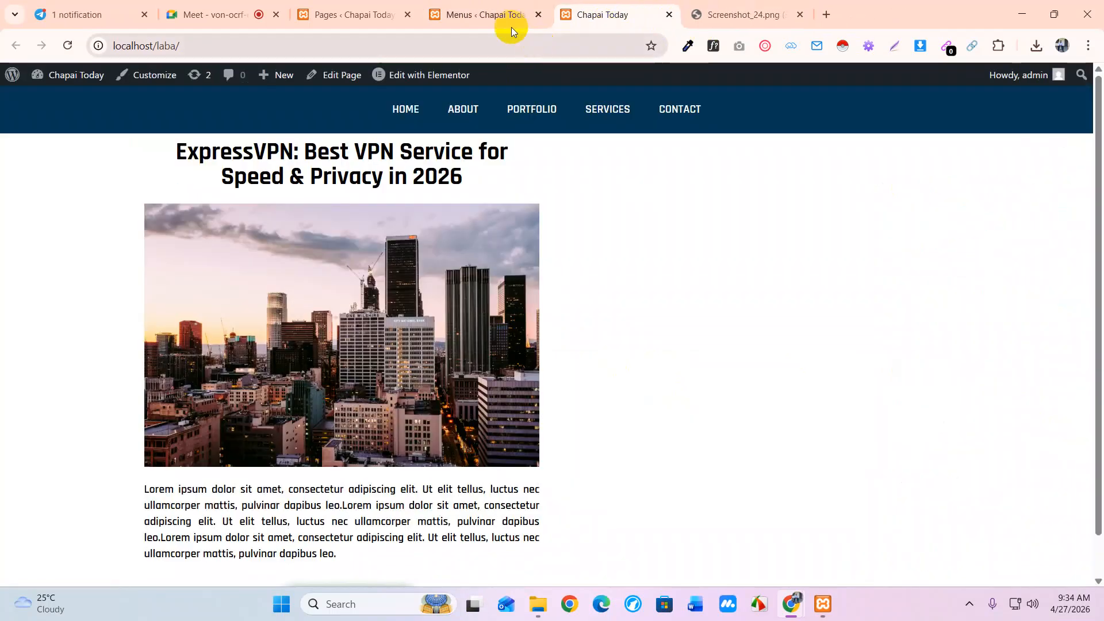
Step: Reload the menu editor and add the Product and Priceing pages to Main Menu
left_click(498, 16)
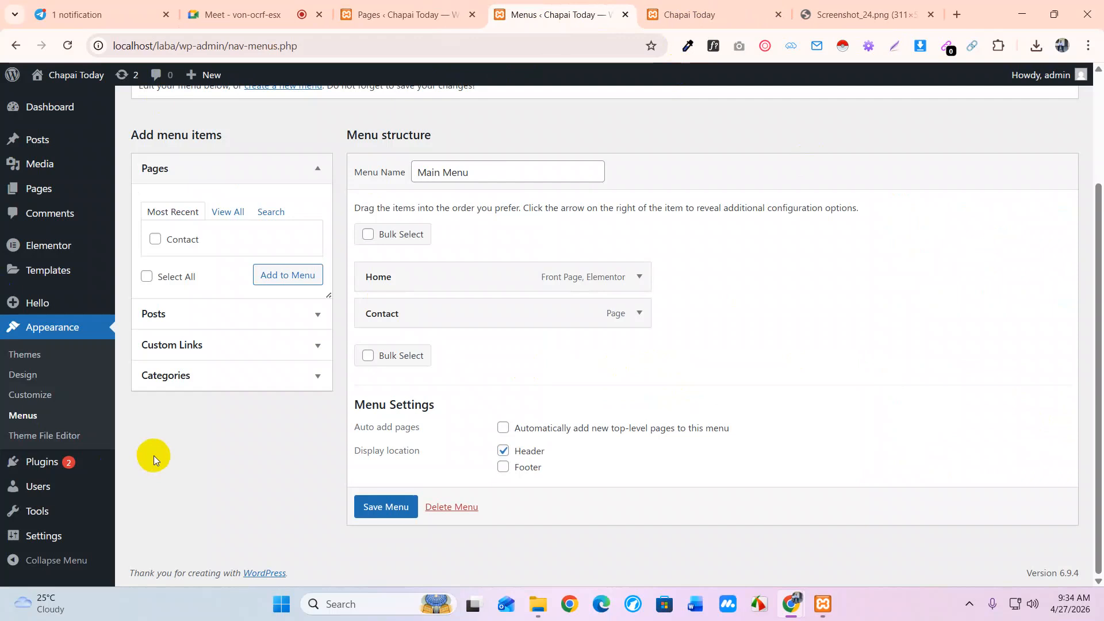
left_click(26, 415)
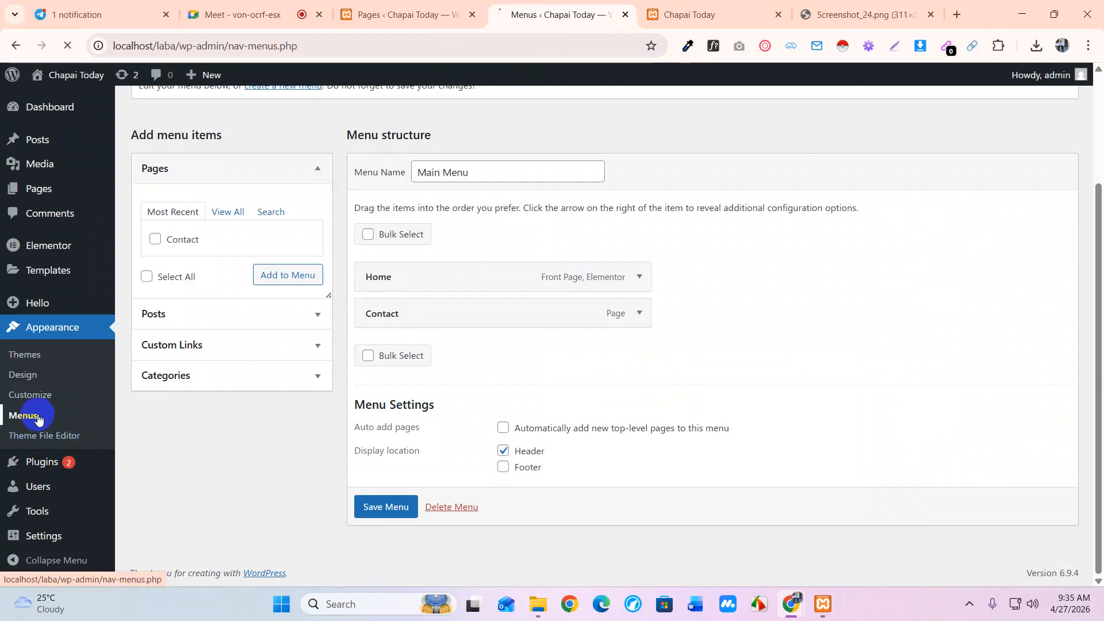
scroll(446, 384, "down", 2)
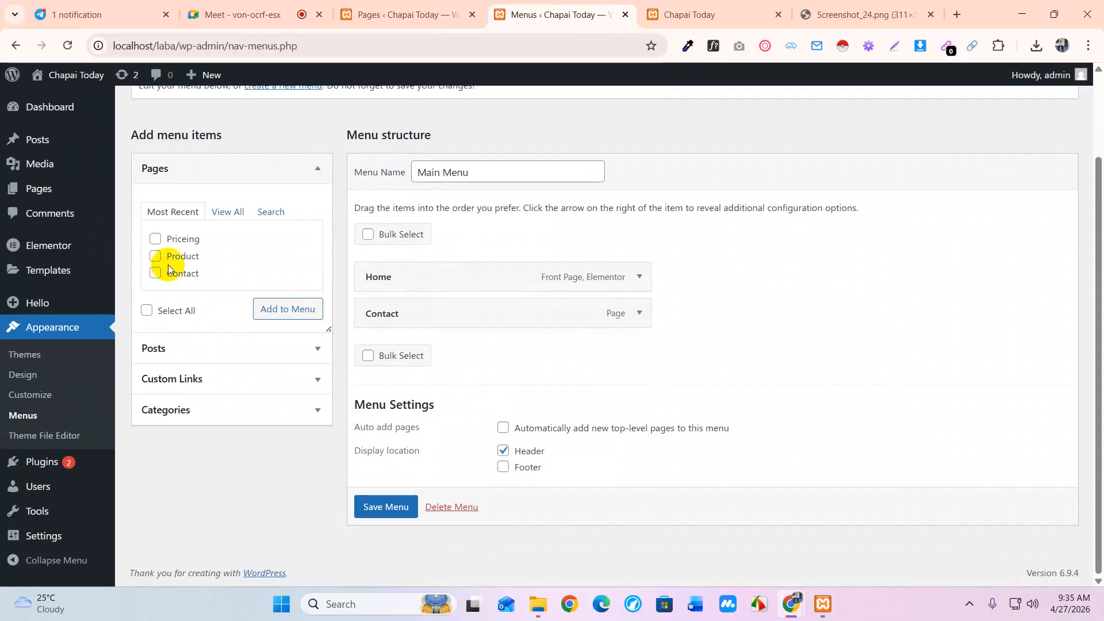
left_click(224, 218)
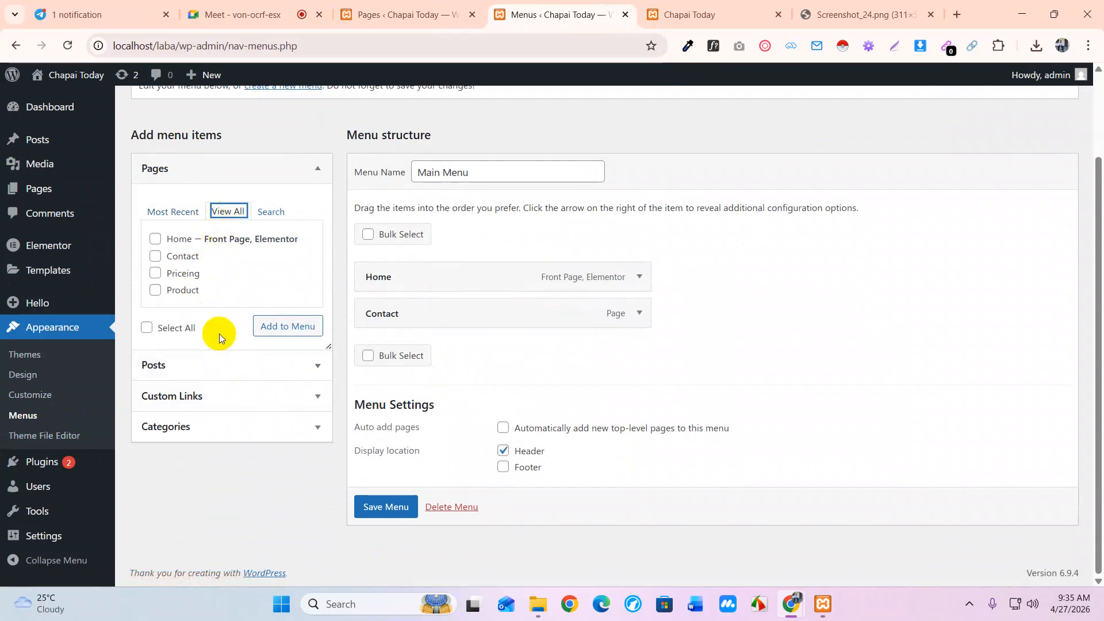
left_click(155, 290)
left_click(155, 273)
left_click(307, 326)
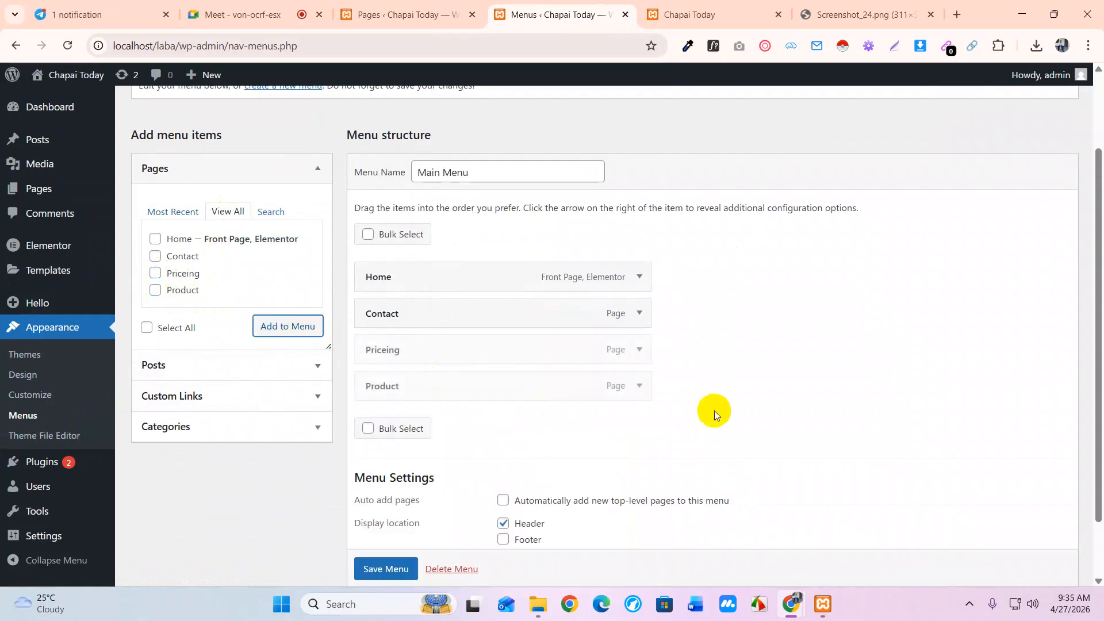
Step: Reorder Main Menu as Home, Product, Priceing, Contact and save the menu
mouse_move(427, 302)
left_mouse_down()
mouse_move(432, 372)
mouse_move(423, 306)
left_mouse_up()
scroll(554, 415, "down", 1)
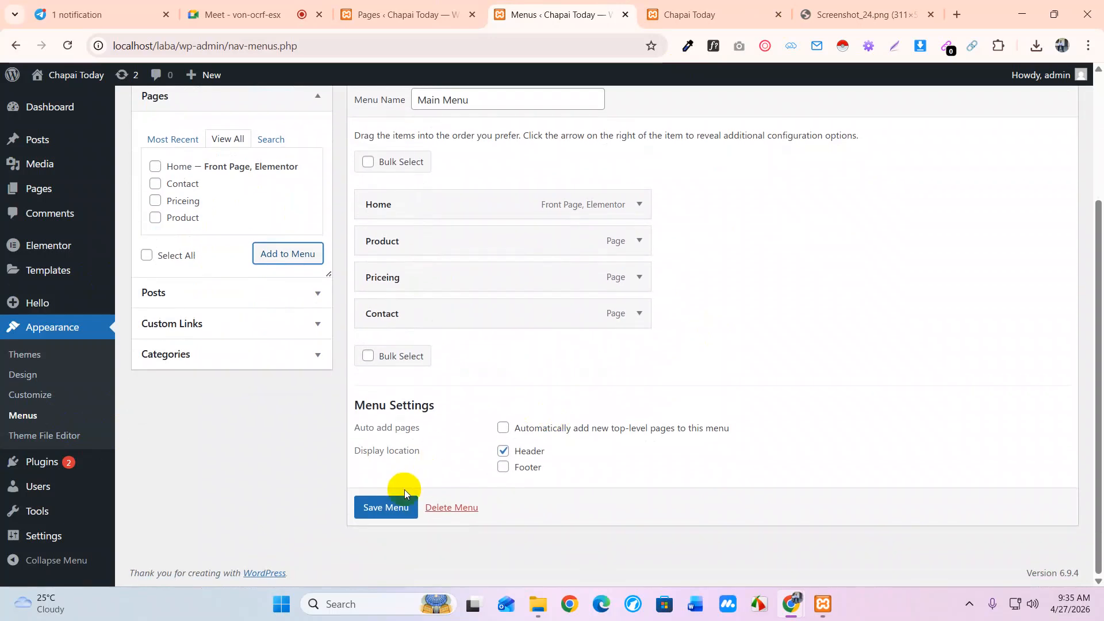
left_click(392, 507)
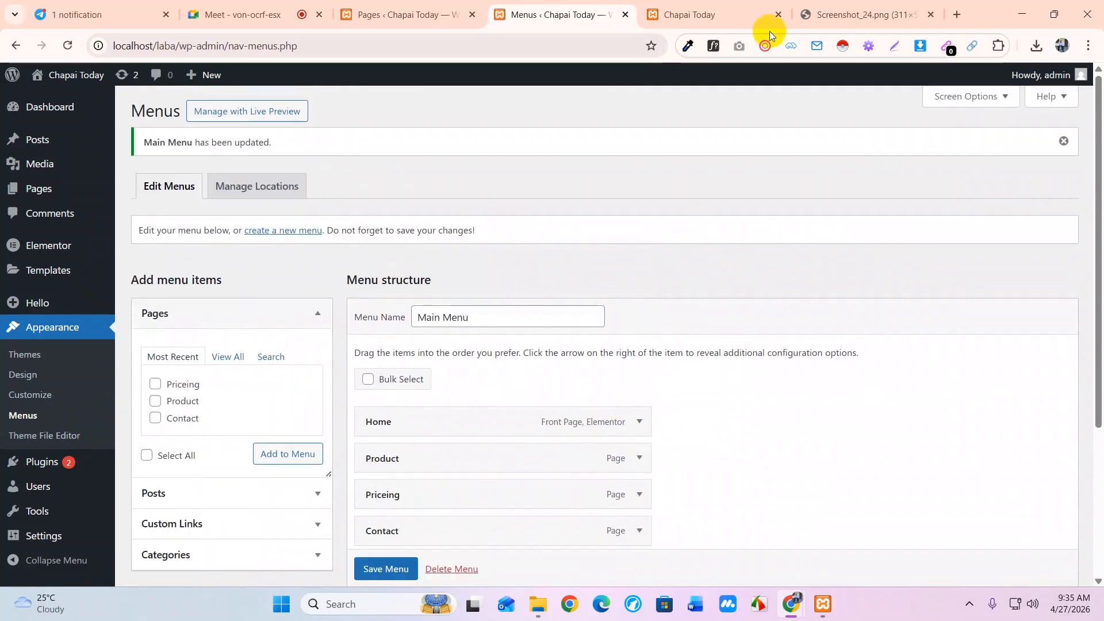
Step: Reload the live Chapai Today front page and check its header menu items
left_click(684, 17)
right_click(680, 253)
left_click(741, 285)
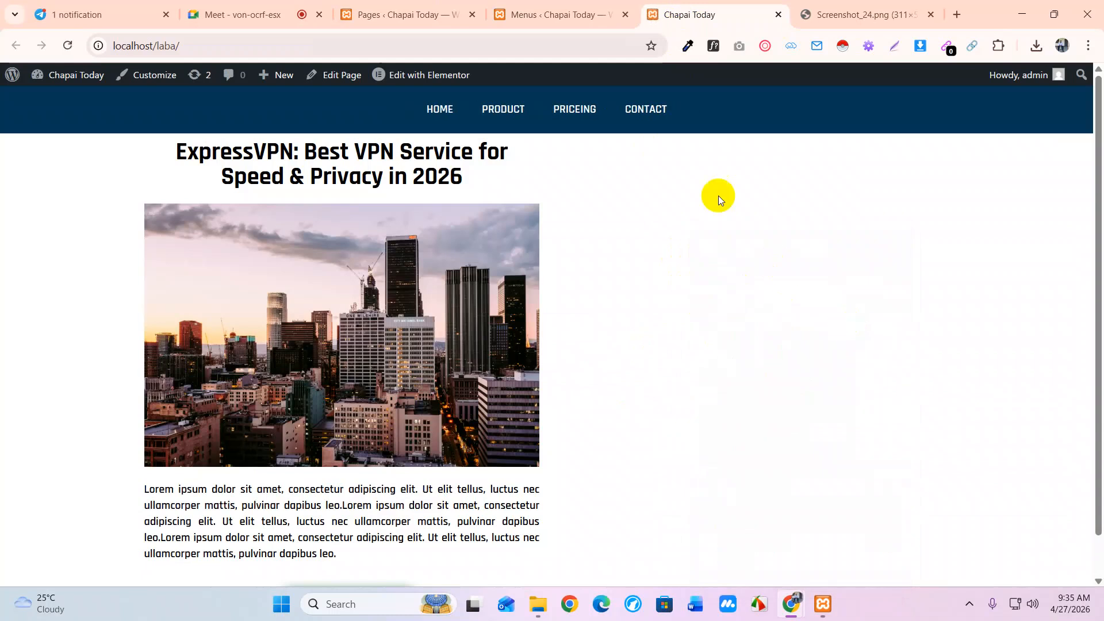
scroll(796, 416, "down", 1)
scroll(796, 417, "up", 1)
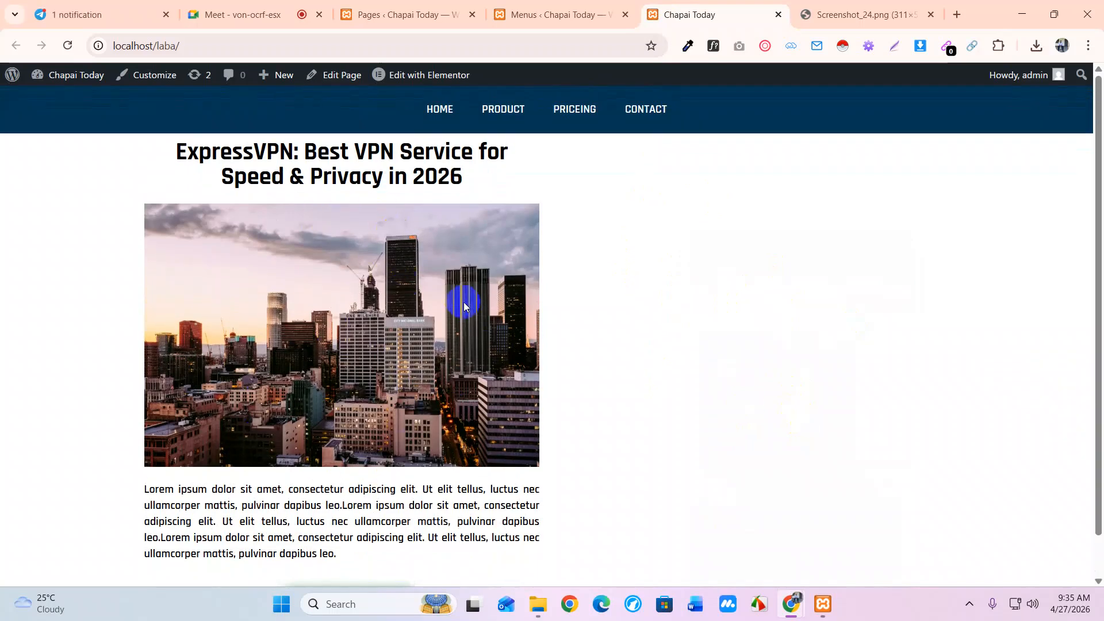
Step: Refresh the list of all WordPress pages and open the Home page for editing in Elementor
left_click(532, 13)
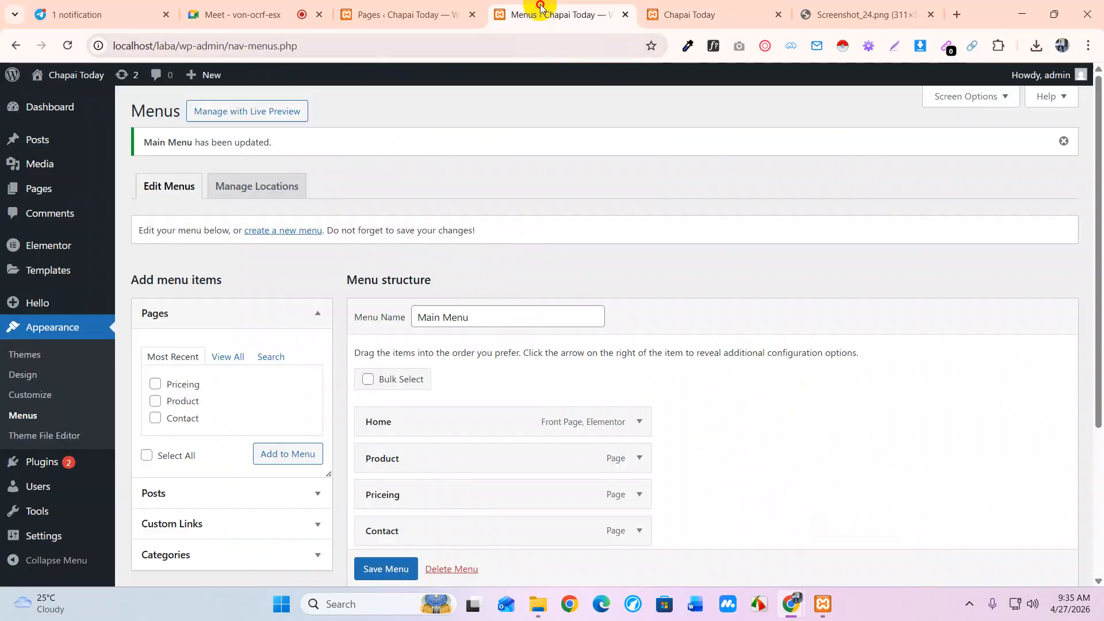
left_click(382, 17)
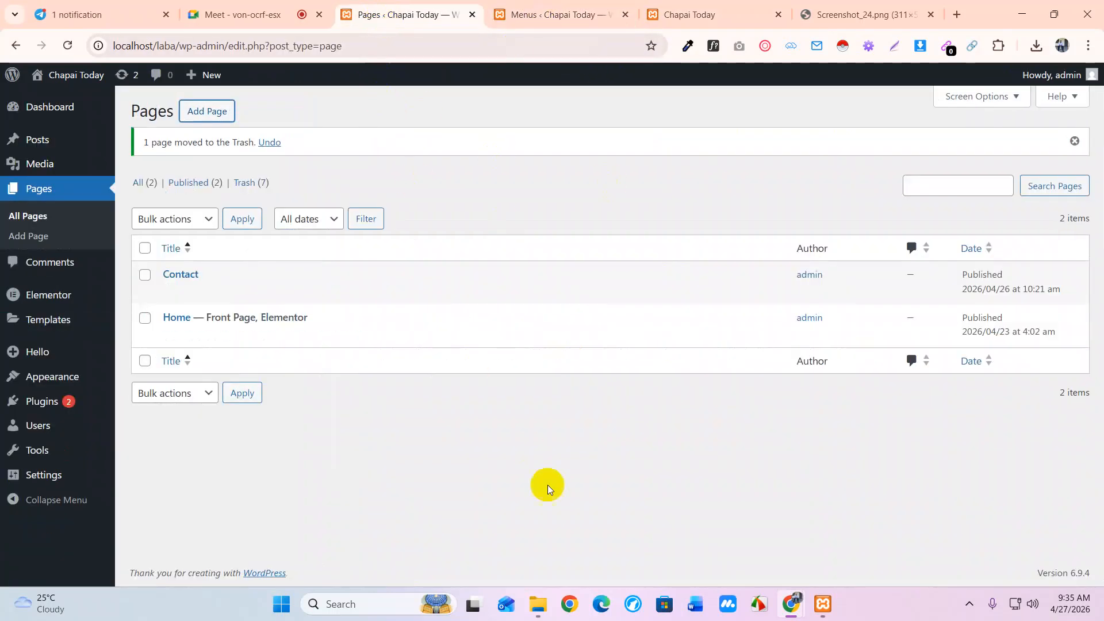
left_click(26, 217)
mouse_move(197, 271)
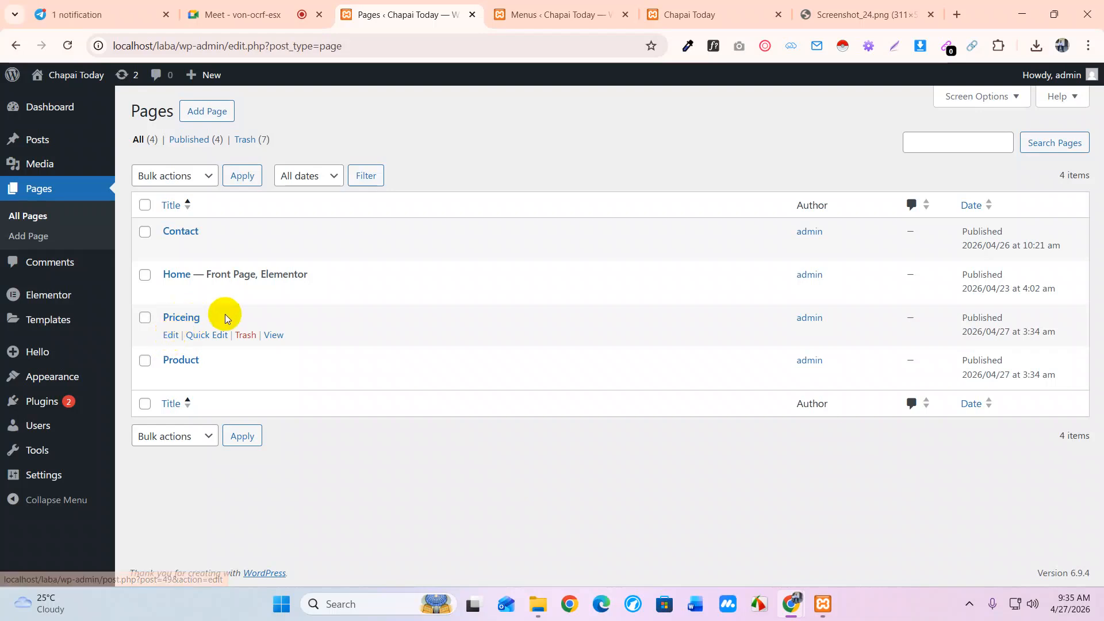
left_click(316, 292)
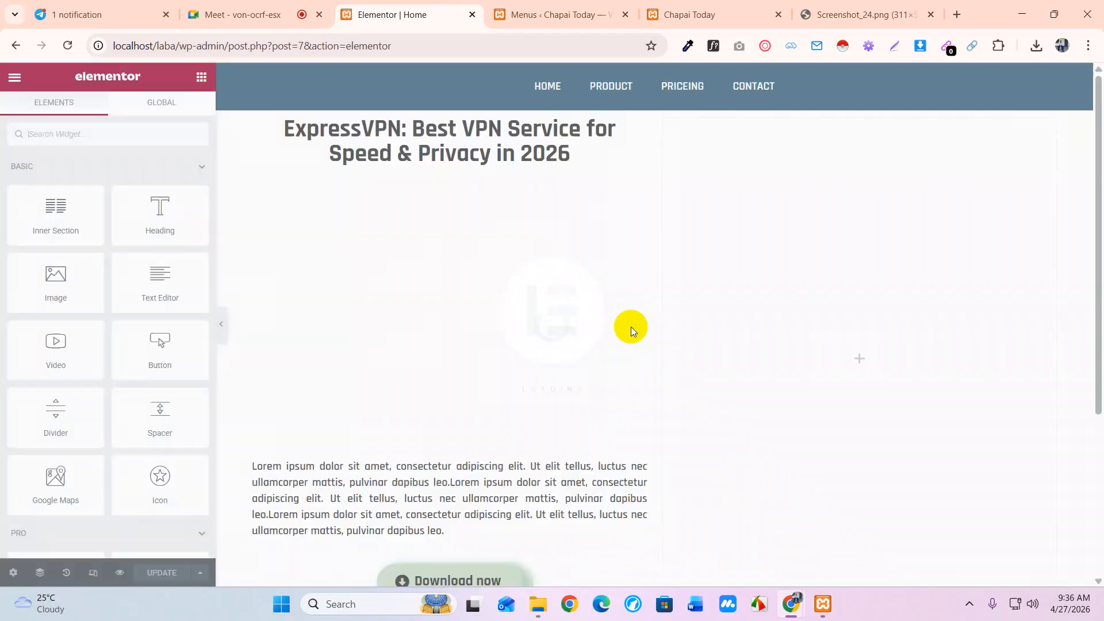
Step: Delete the ExpressVPN content section and the navigation menu section from the Home page
scroll(630, 327, "down", 4)
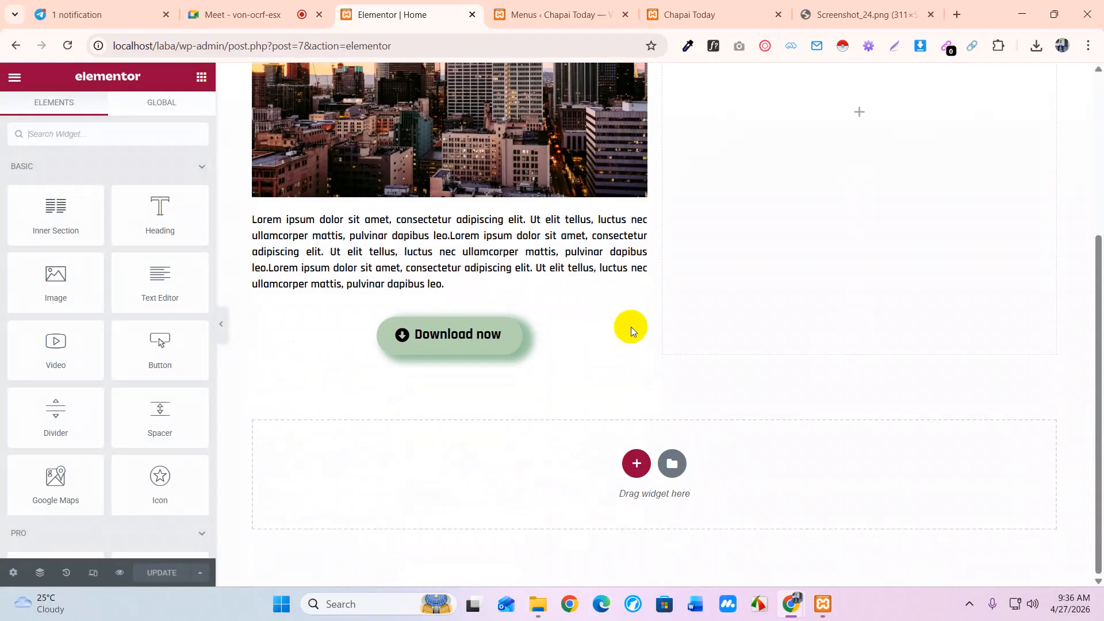
scroll(631, 326, "up", 4)
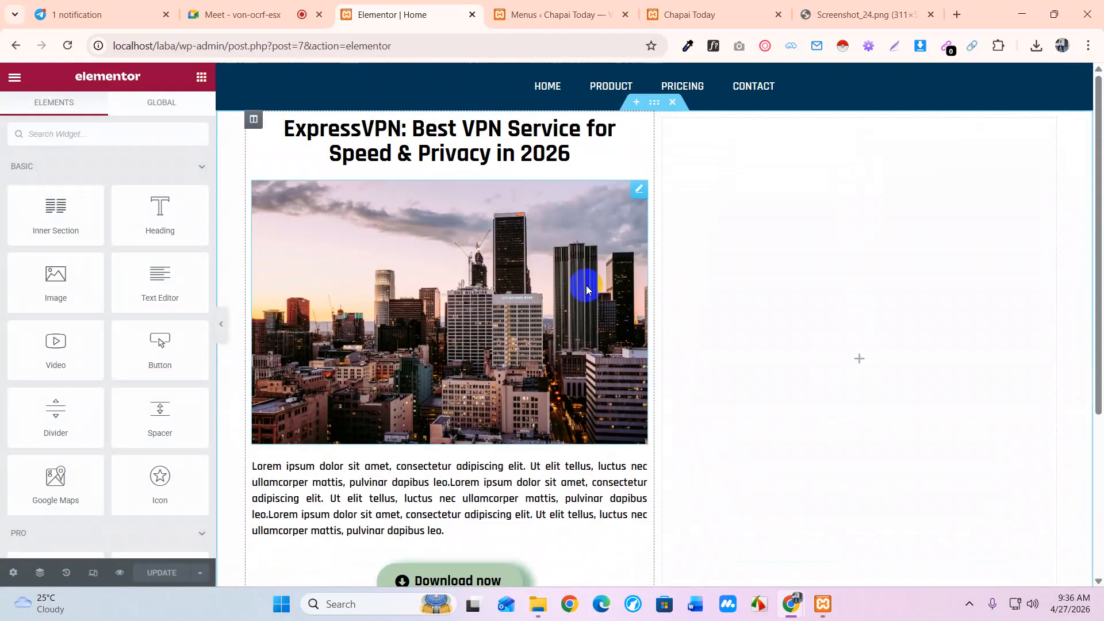
left_click(673, 103)
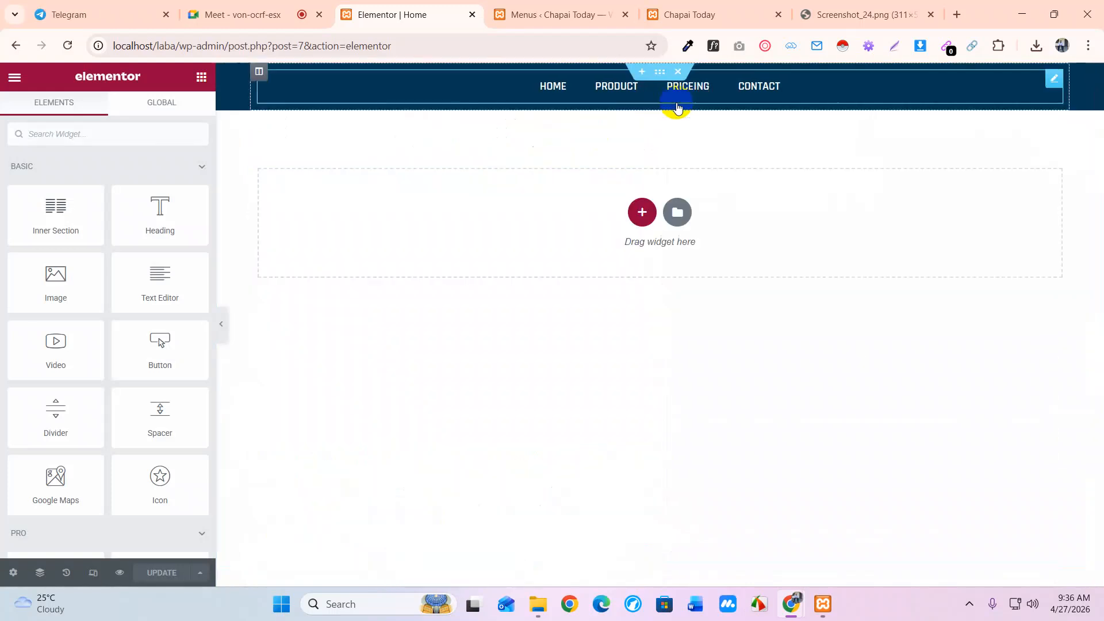
left_click(678, 71)
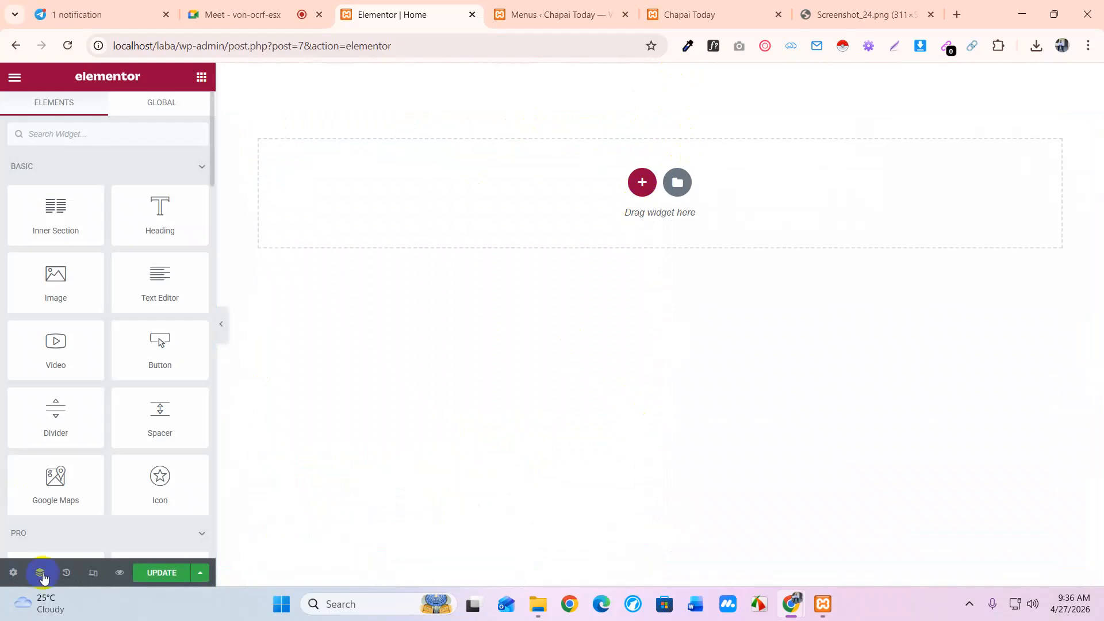
Step: Choose Elementor Canvas as the Home page's layout in its page settings and update the page
left_click(13, 573)
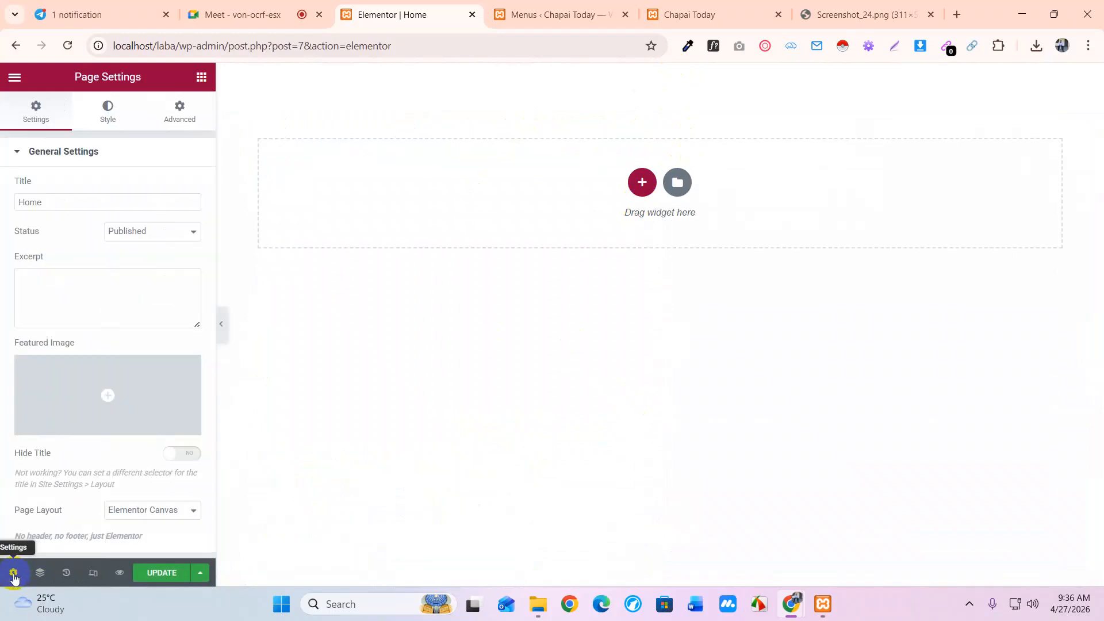
left_click(152, 511)
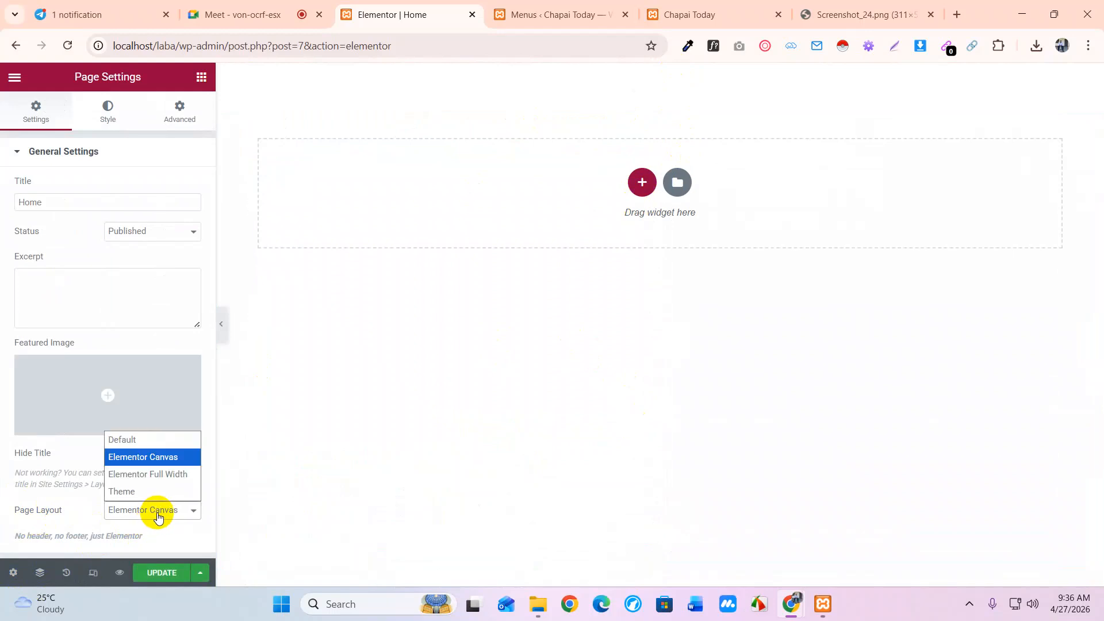
left_click(153, 462)
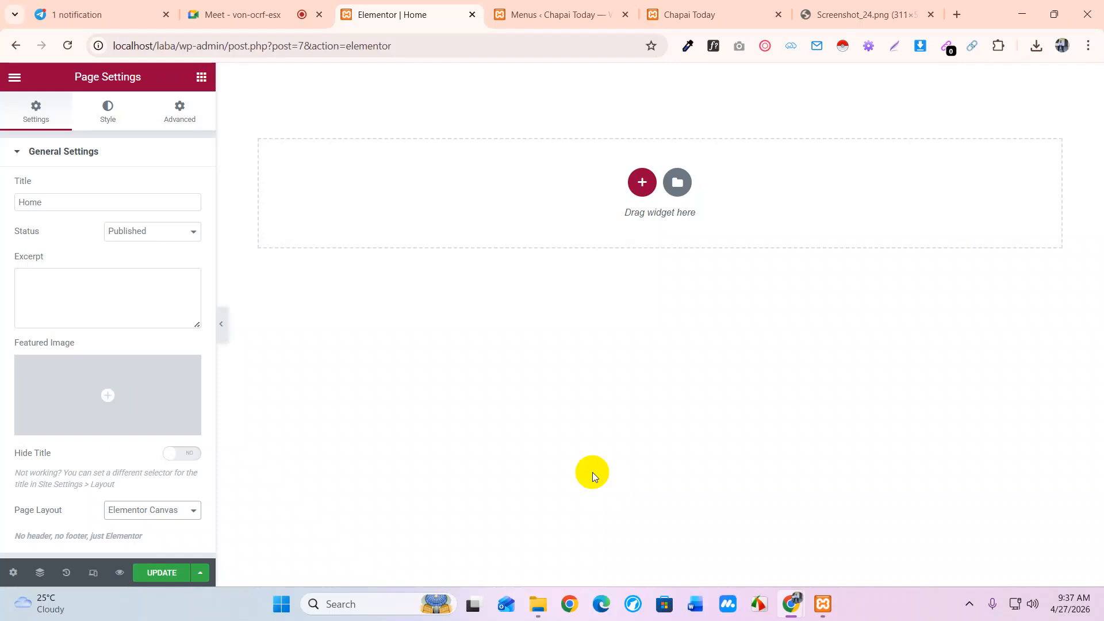
left_click(159, 573)
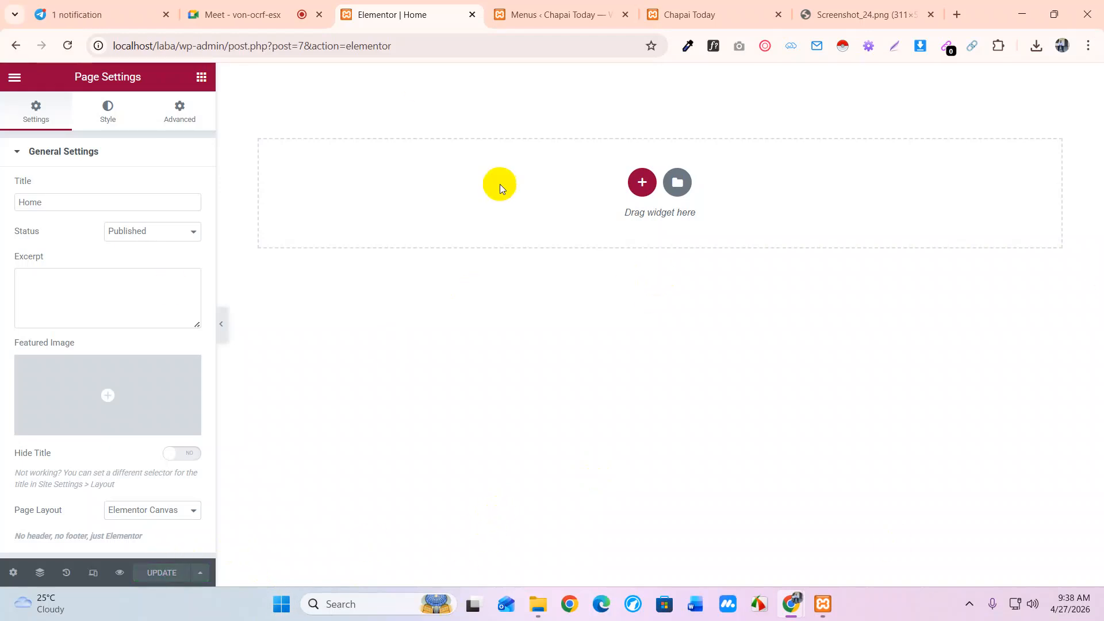
Step: Reload the live front page to check the updated Home page, and return to its Elementor editor
left_click(699, 14)
right_click(642, 180)
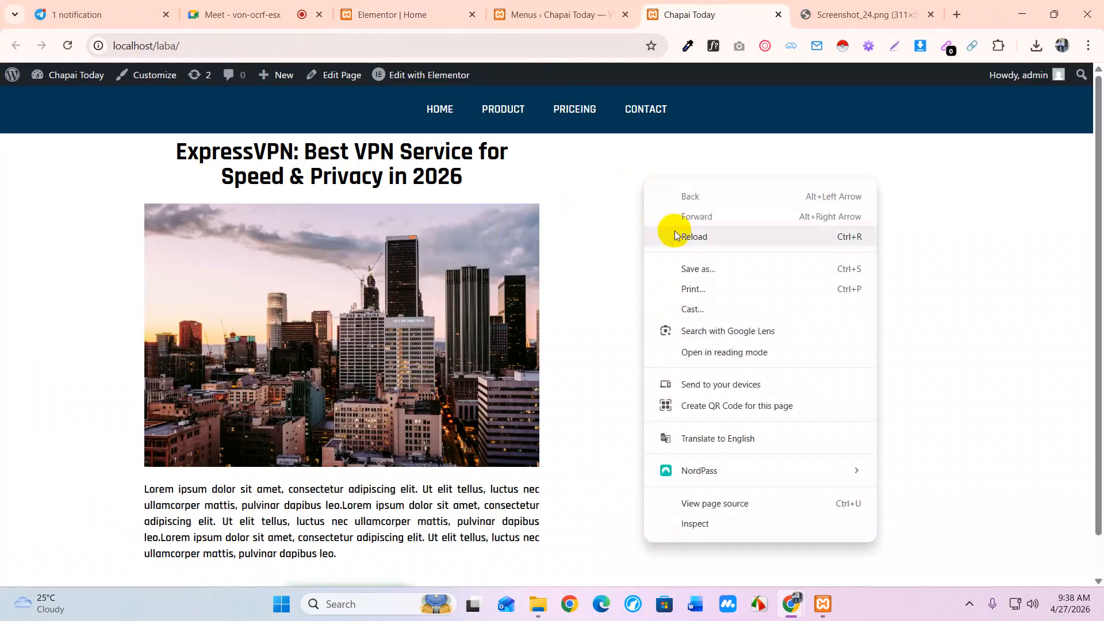
left_click(674, 231)
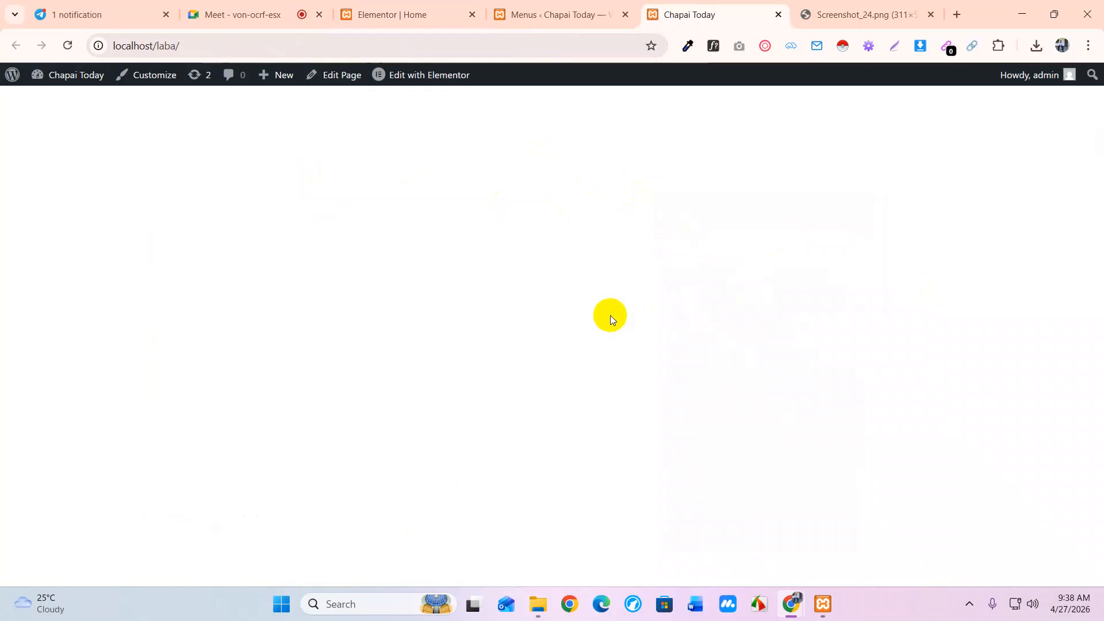
left_click(368, 13)
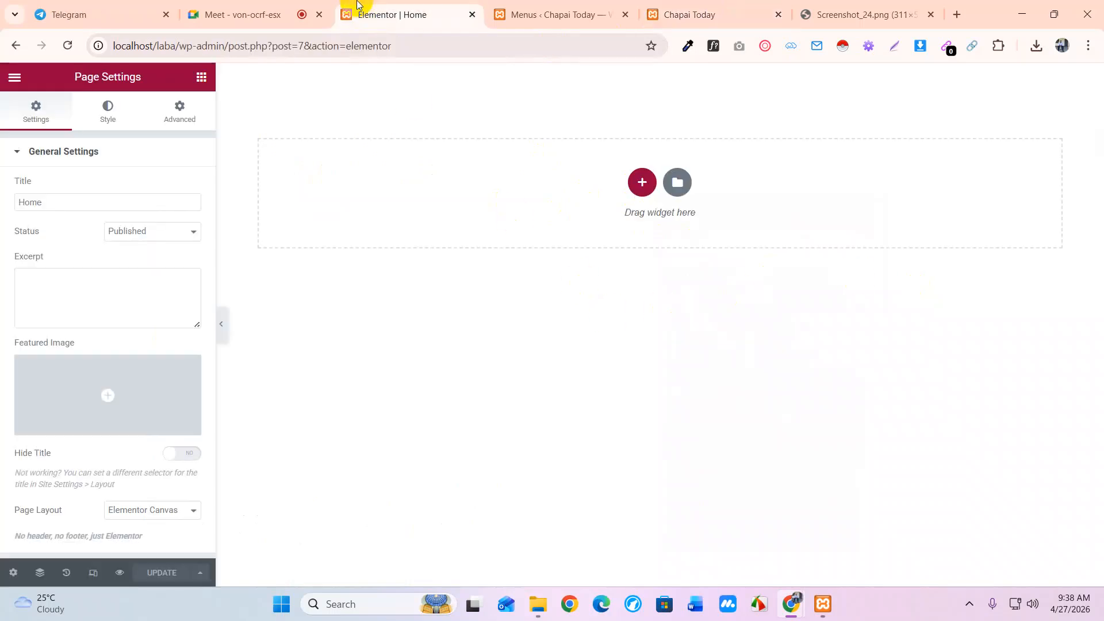
Step: Change the Home page's layout to Theme, update the page and reload the live front page to check it
left_click(159, 510)
left_click(155, 493)
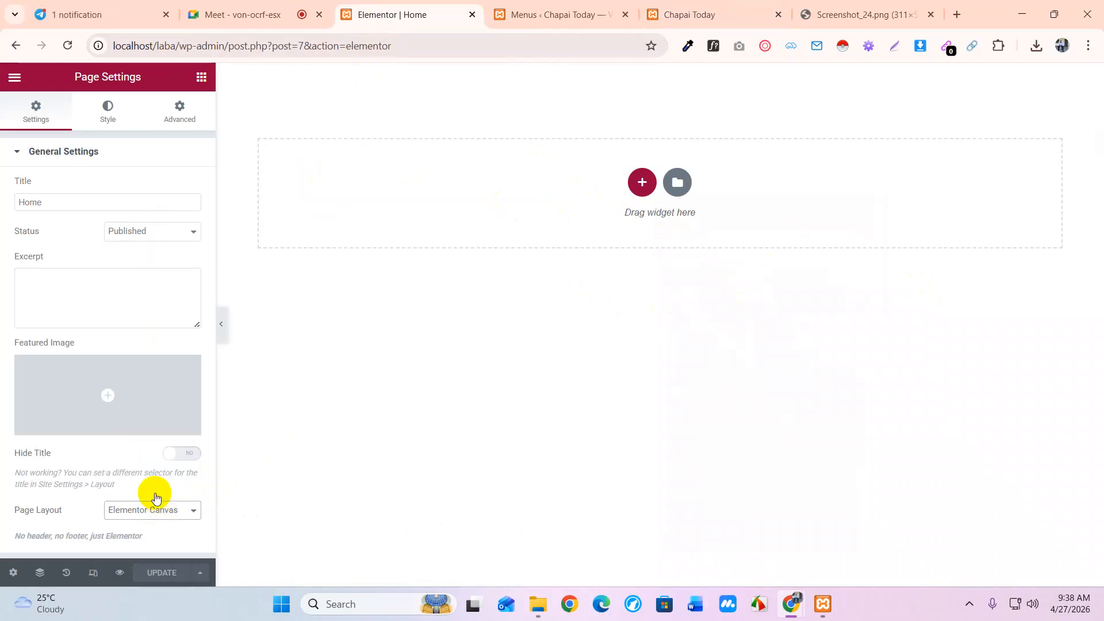
left_click(161, 572)
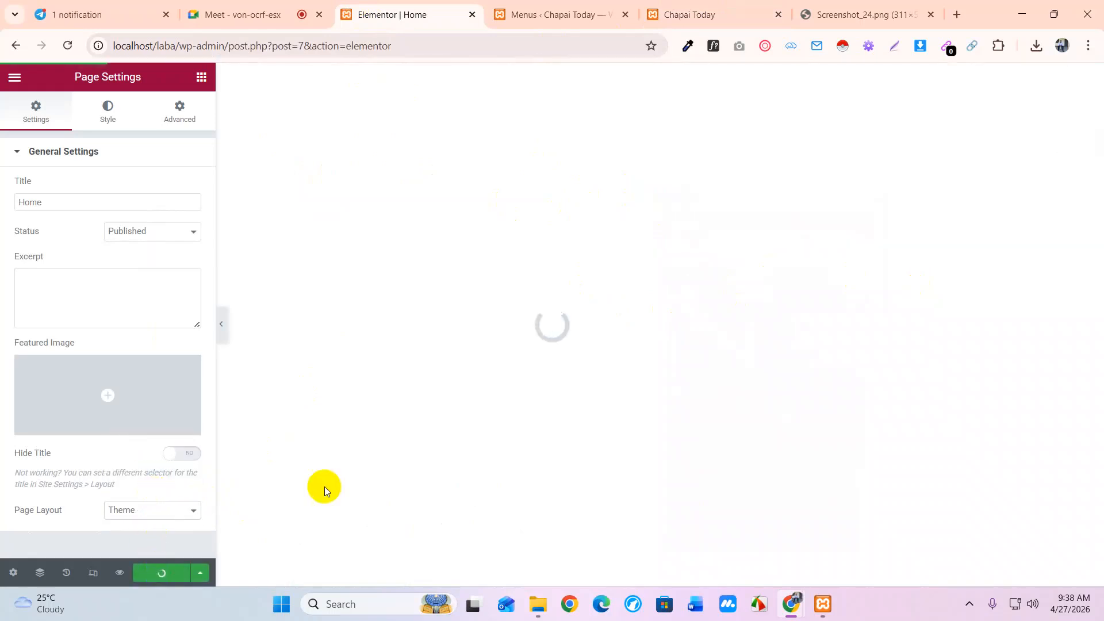
left_click(651, 12)
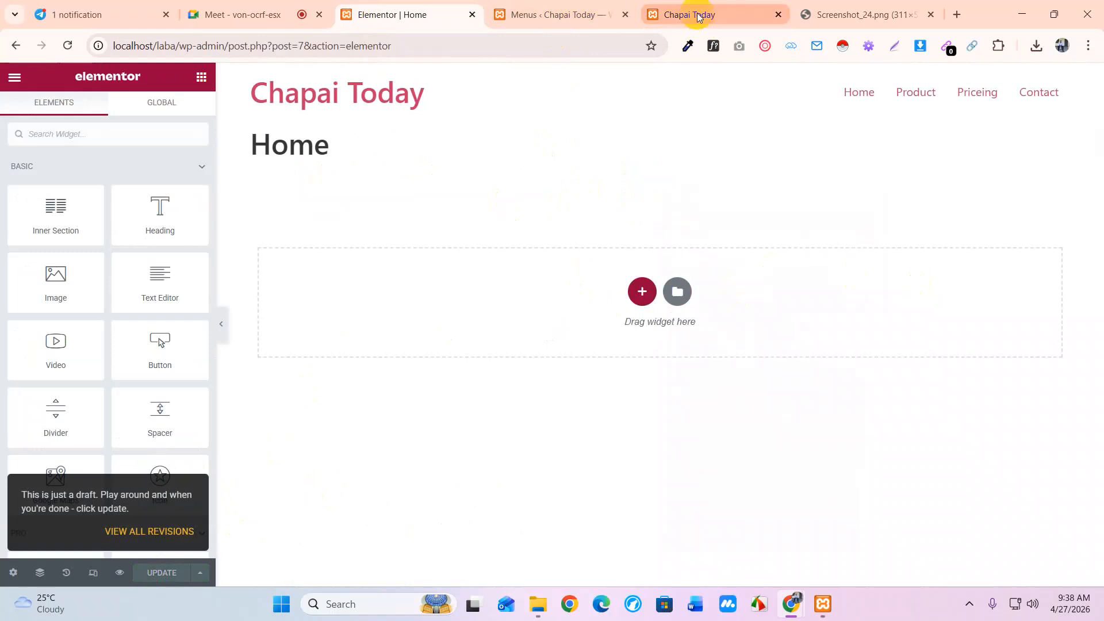
left_click_drag(736, 18, 581, 18)
right_click(555, 173)
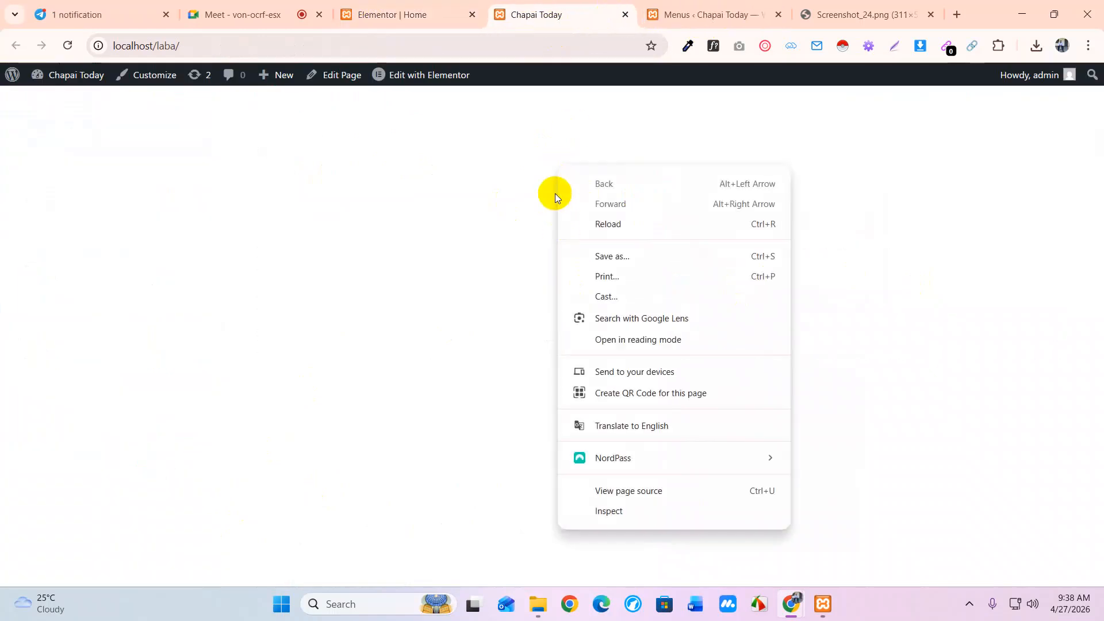
left_click(604, 224)
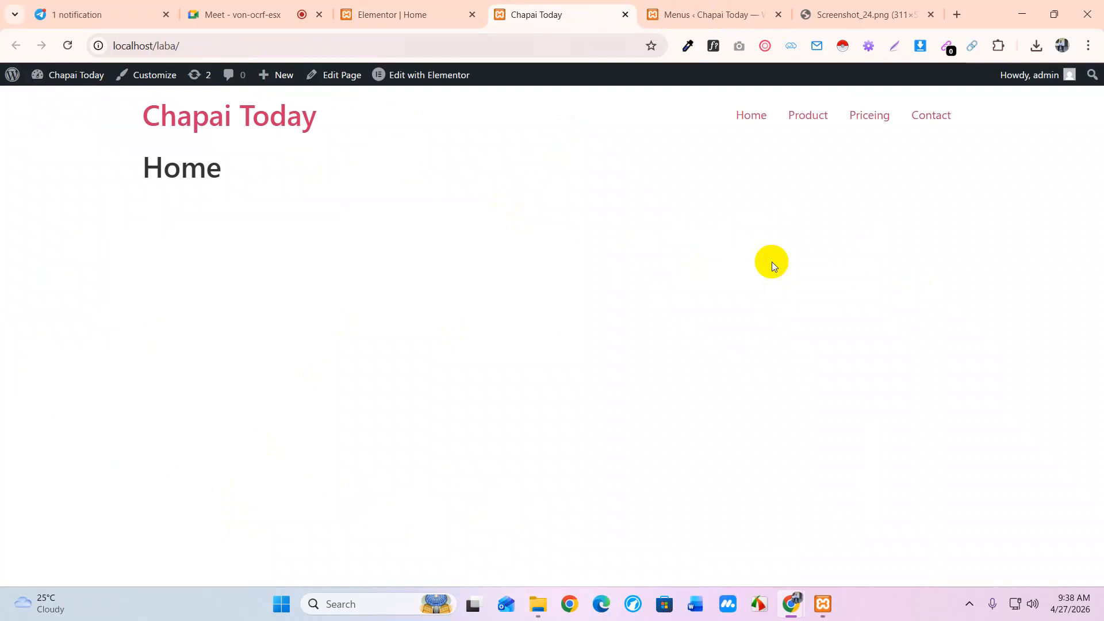
Step: Set the Home page's layout to Elementor Full Width in its page settings and check the reloaded front page
left_click(395, 15)
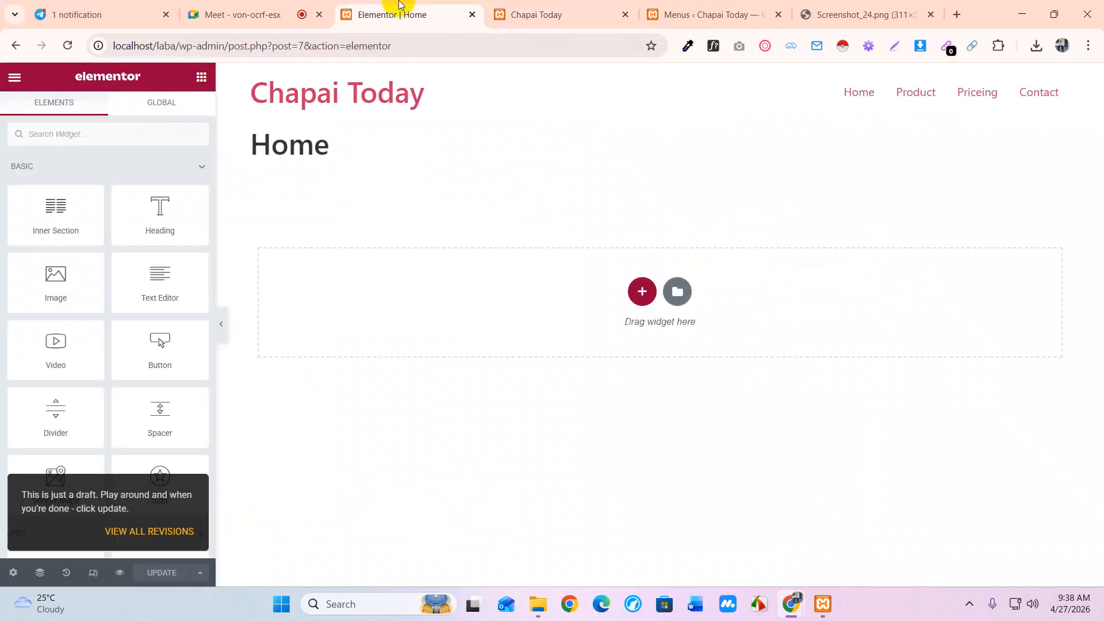
left_click(13, 573)
left_click(155, 510)
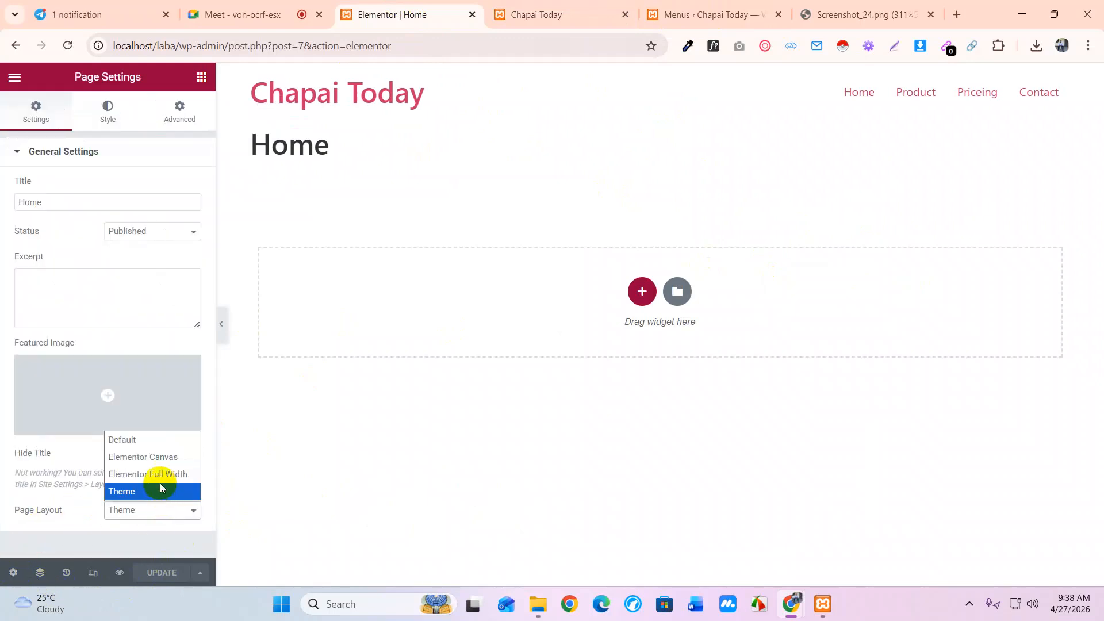
left_click(161, 485)
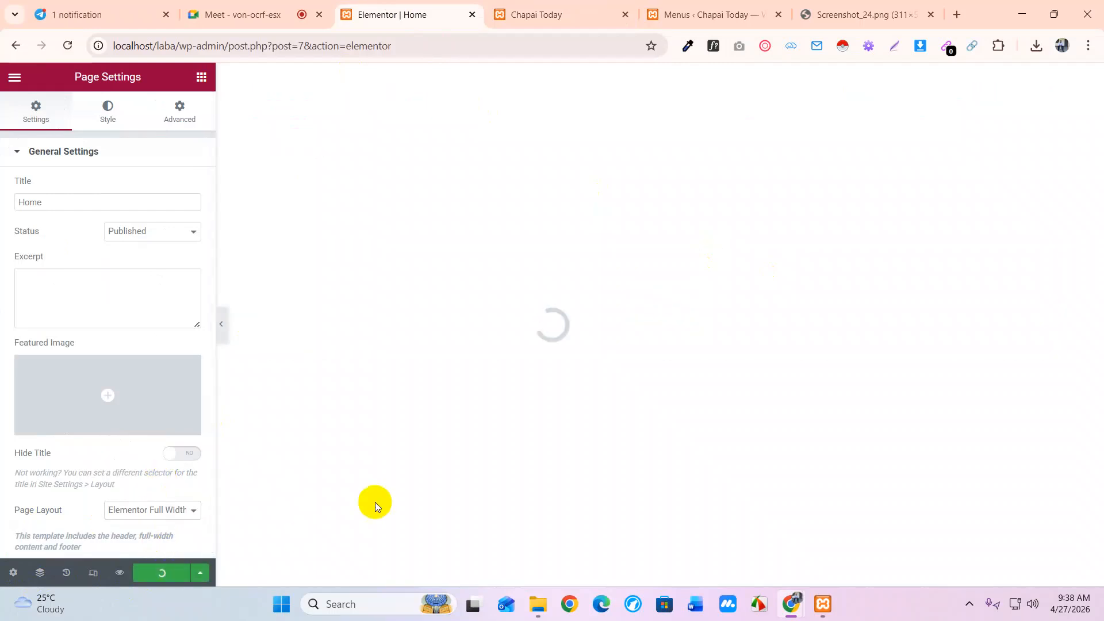
left_click(536, 14)
right_click(449, 157)
left_click(476, 218)
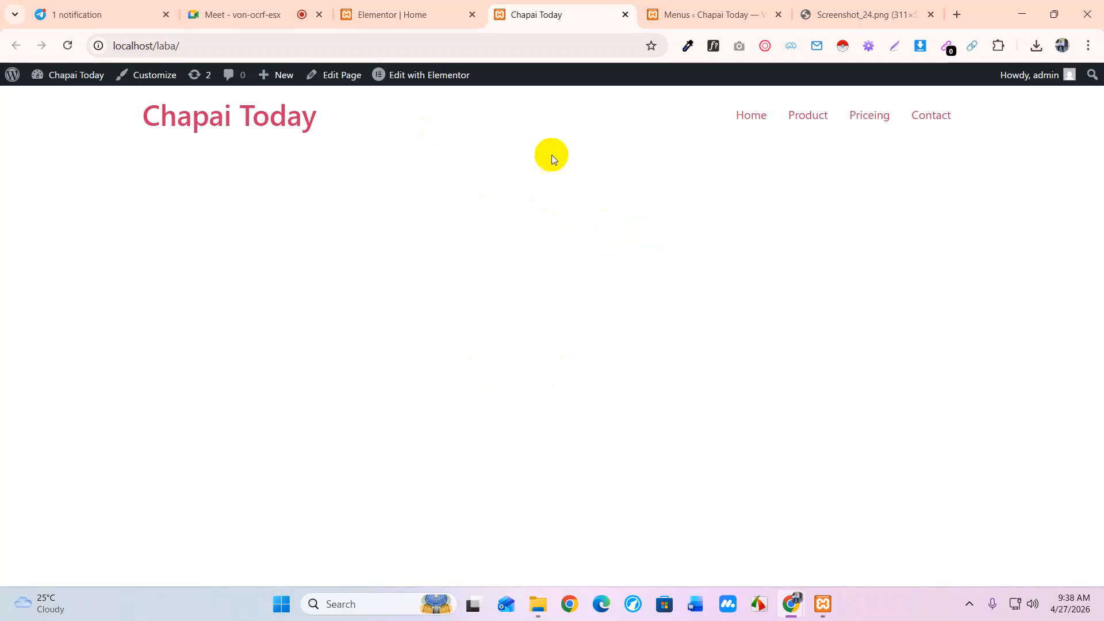
Step: Return to the Home page's Elementor editor, set the layout back to Elementor Canvas and update the page
left_click(391, 14)
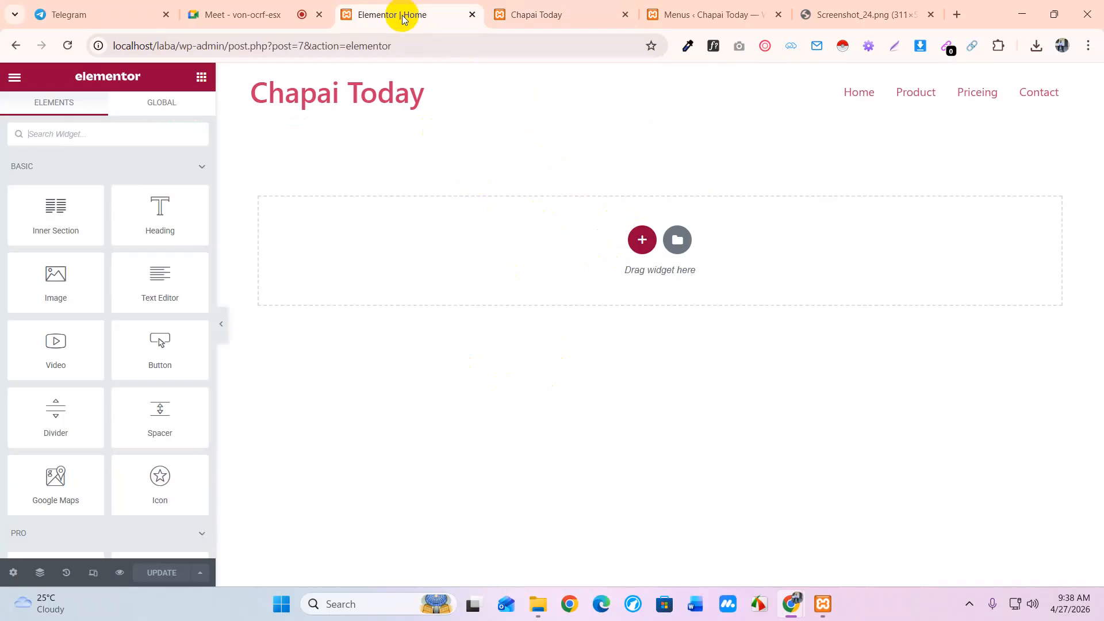
left_click(13, 573)
left_click(162, 511)
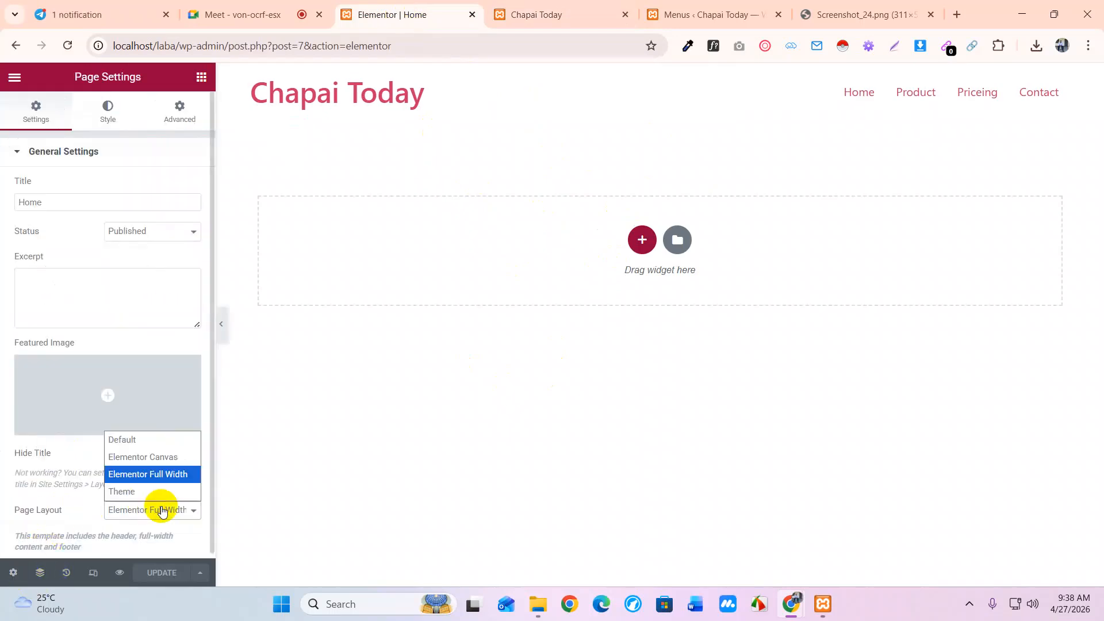
left_click(159, 458)
left_click(160, 573)
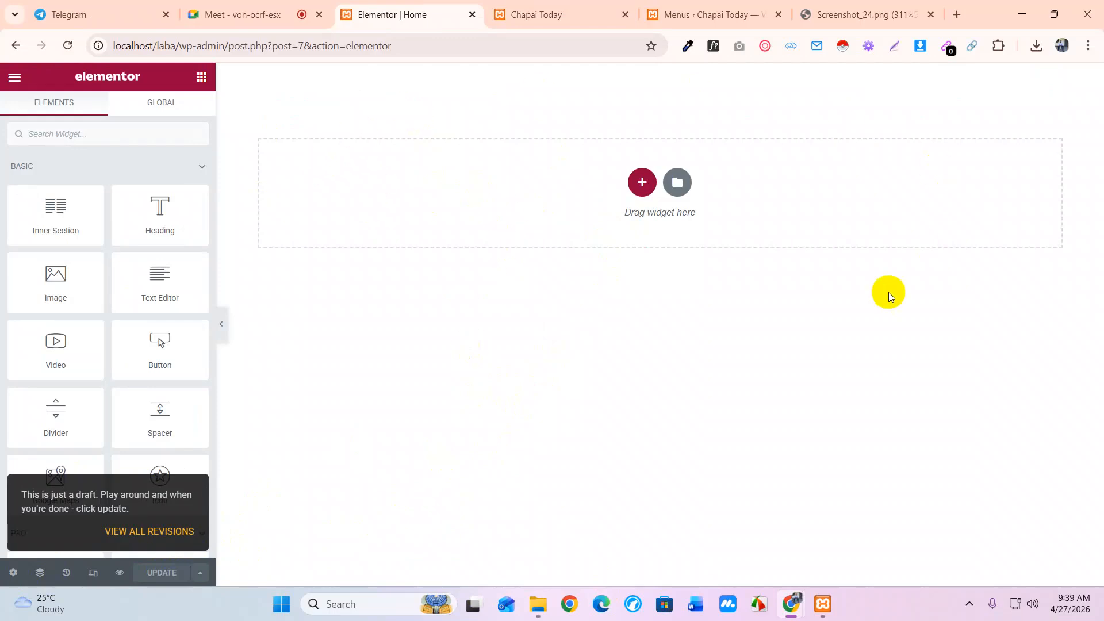
Step: Place the template image Screenshot_24.png directly after the Elementor editor in the browser and view it
scroll(63, 304, "down", 1)
scroll(76, 453, "down", 5)
scroll(77, 453, "up", 6)
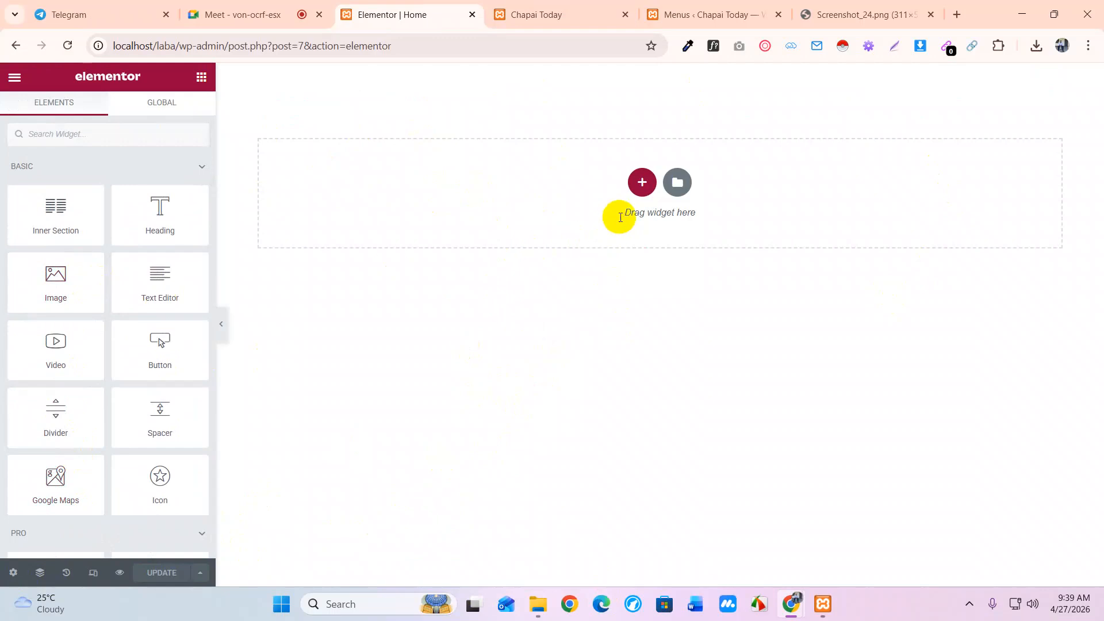
left_click_drag(879, 25, 552, 18)
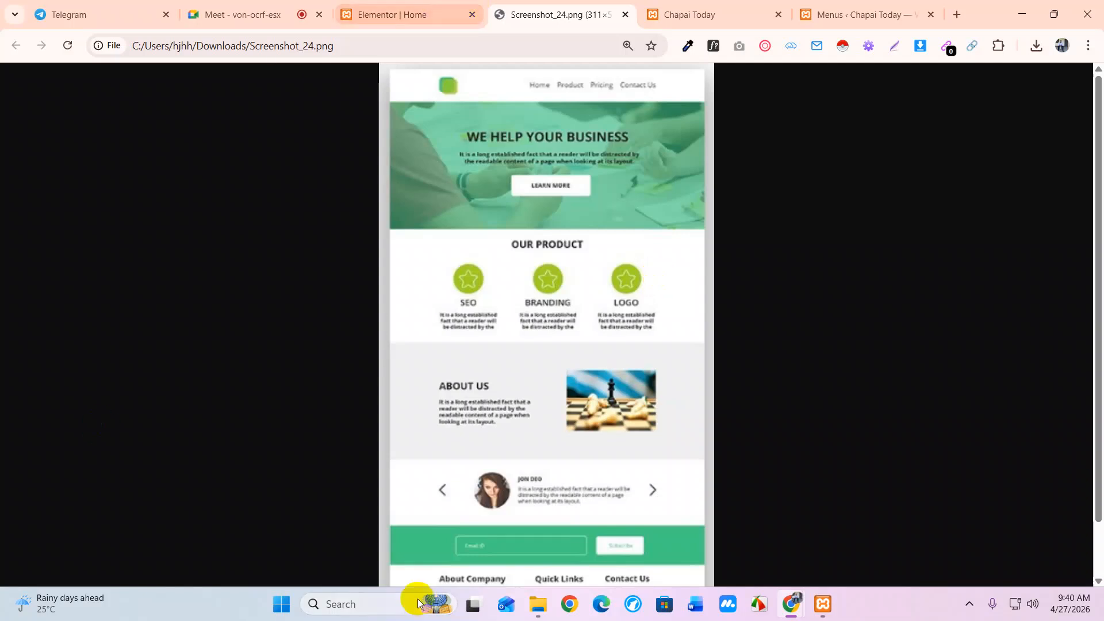
Step: Search Google Images for "sdlc life cycle" and open the Datarob article behind the software development cycle diagram
left_click(952, 15)
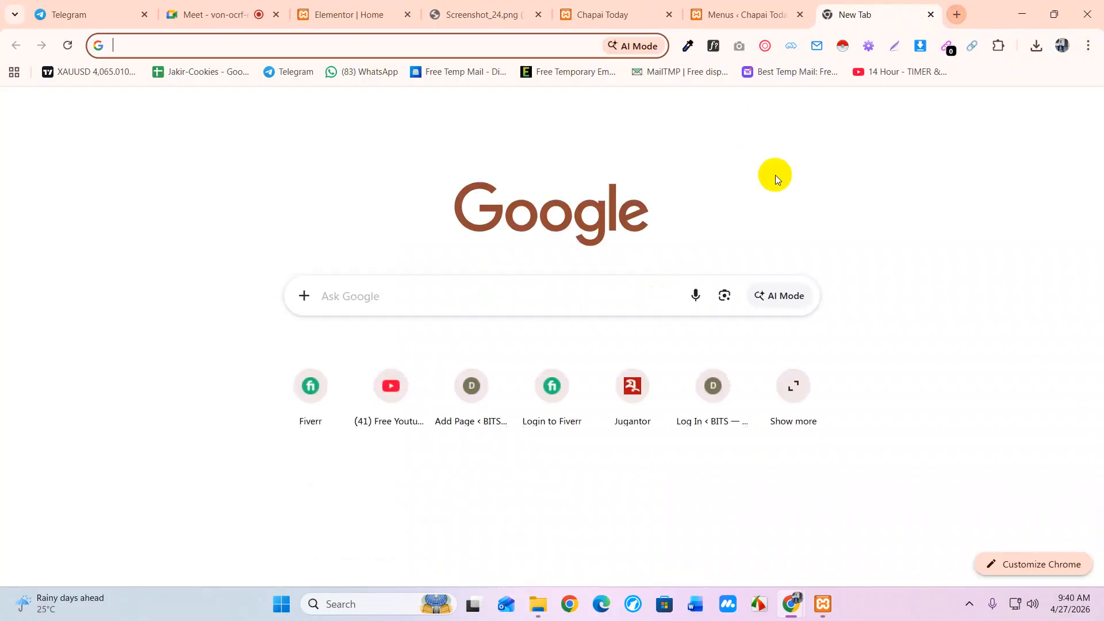
type("sdlc")
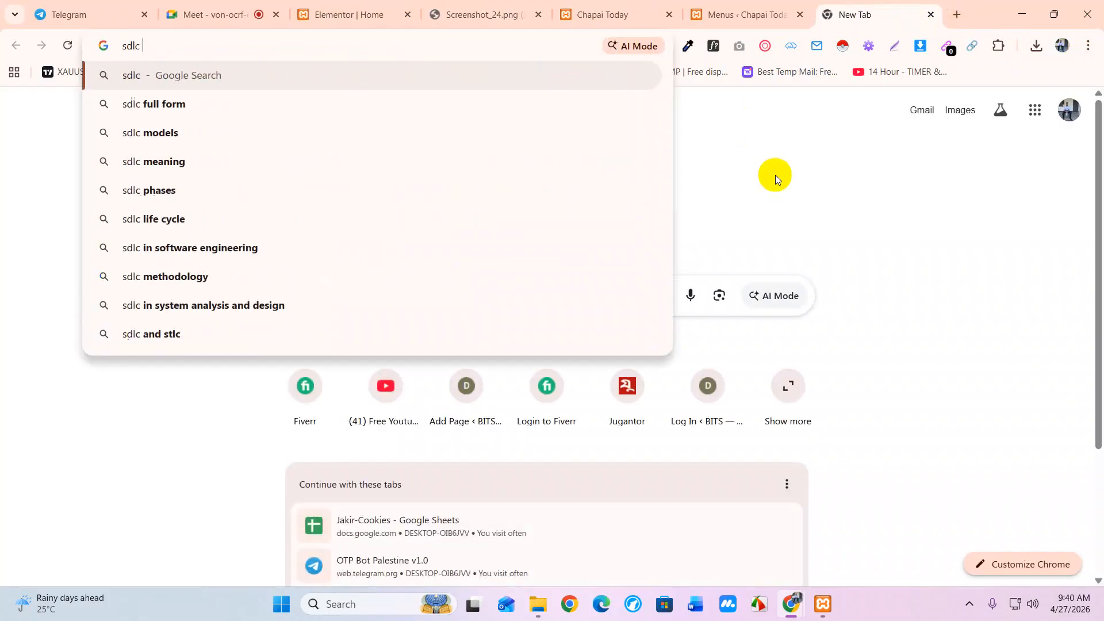
key("Down")
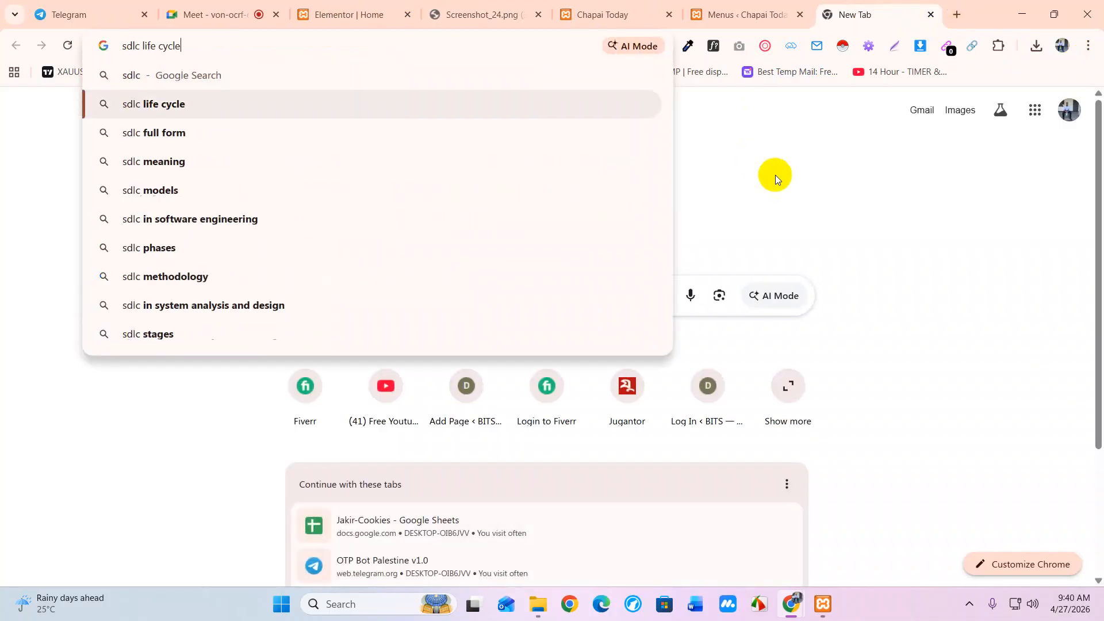
key("Return")
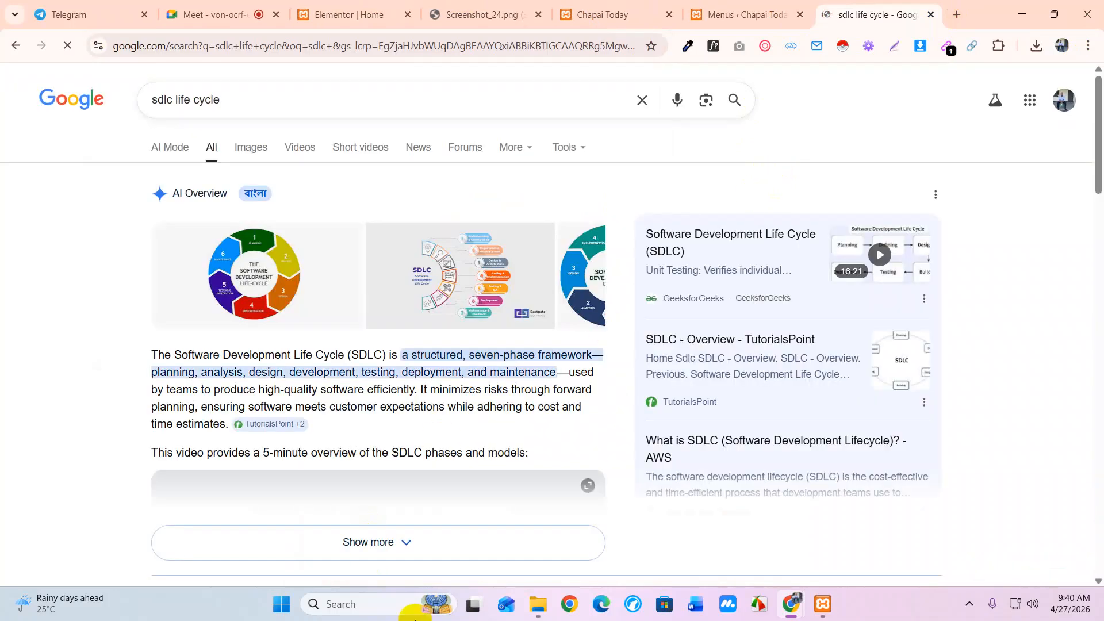
left_click(247, 151)
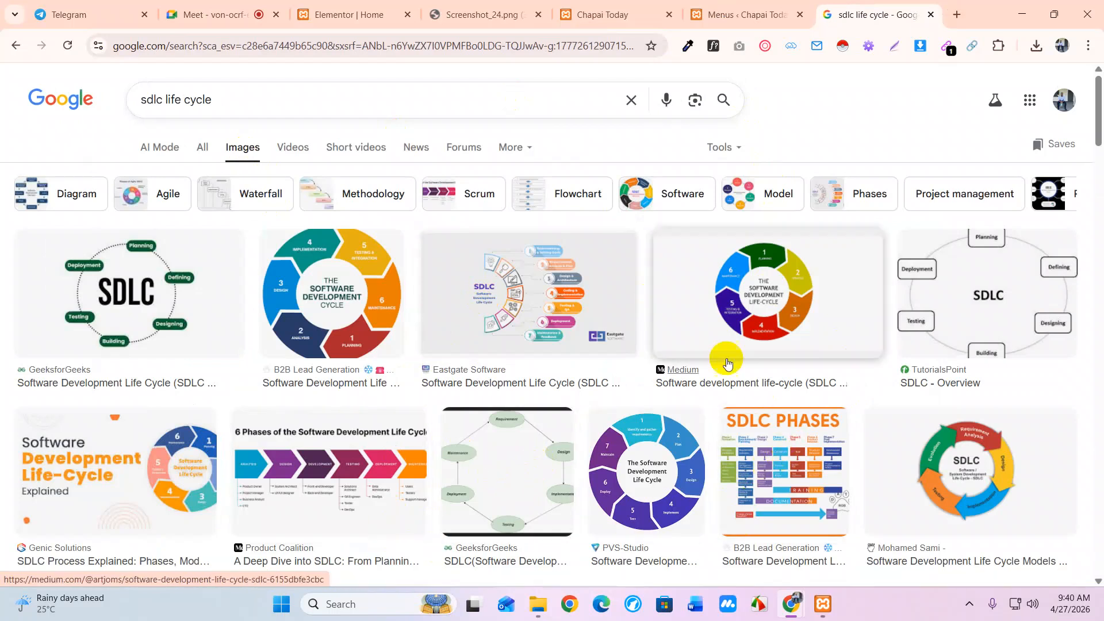
left_click(318, 299)
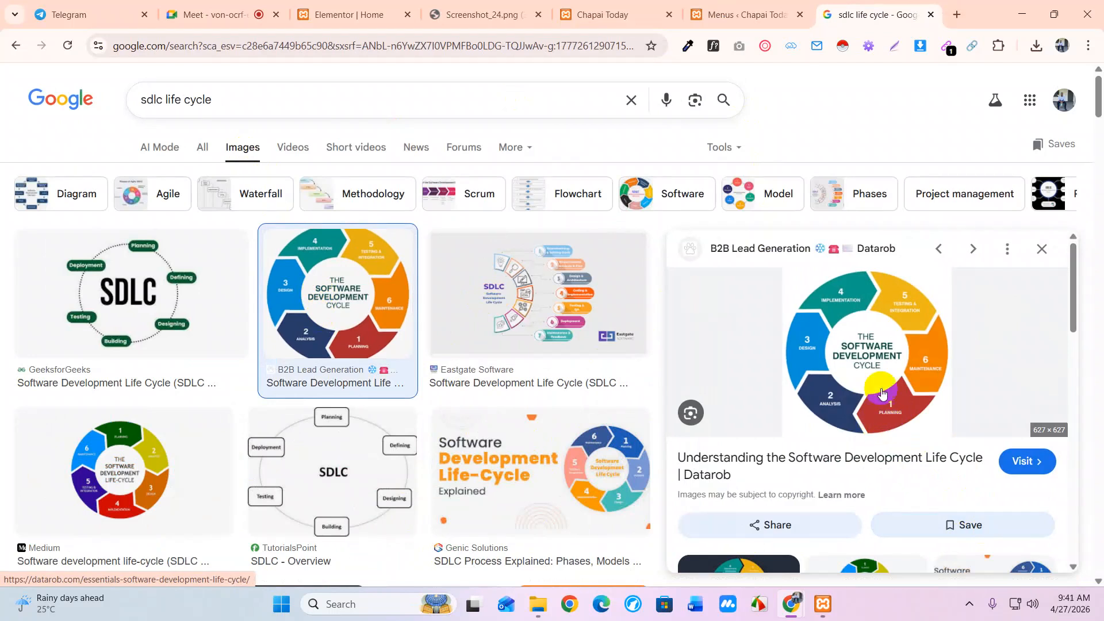
left_click(882, 391)
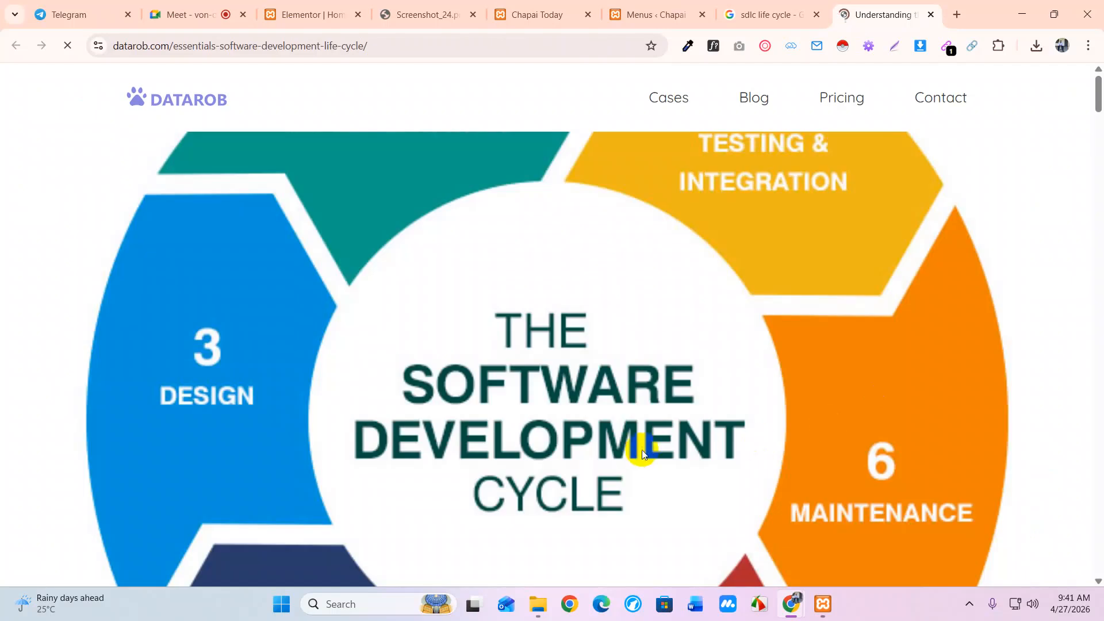
Step: Skim the Datarob SDLC article at a reduced zoom and open its cycle diagram as a separate image
key("ctrl+minus")
key("ctrl+minus")
key("ctrl+minus")
key("ctrl+minus")
key("ctrl+minus")
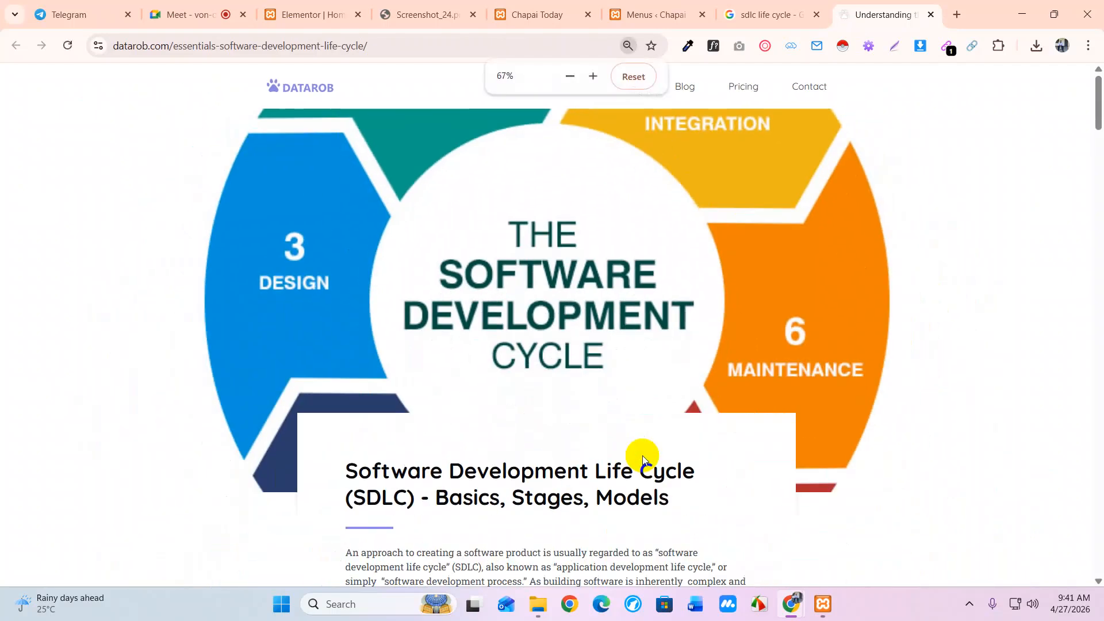
scroll(695, 447, "down", 4)
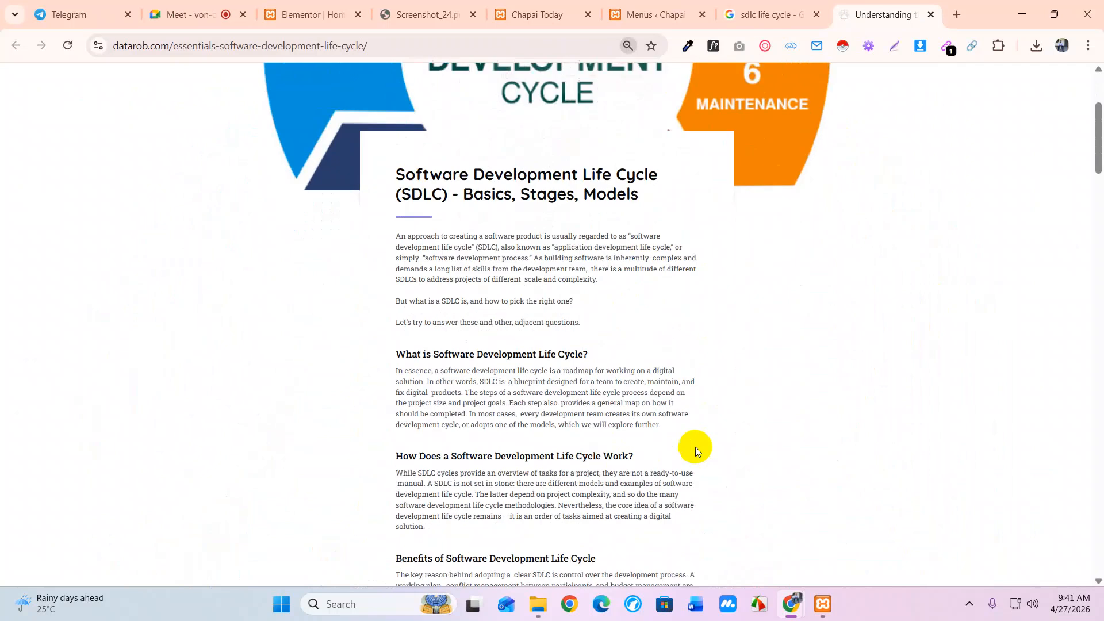
scroll(696, 437, "up", 4)
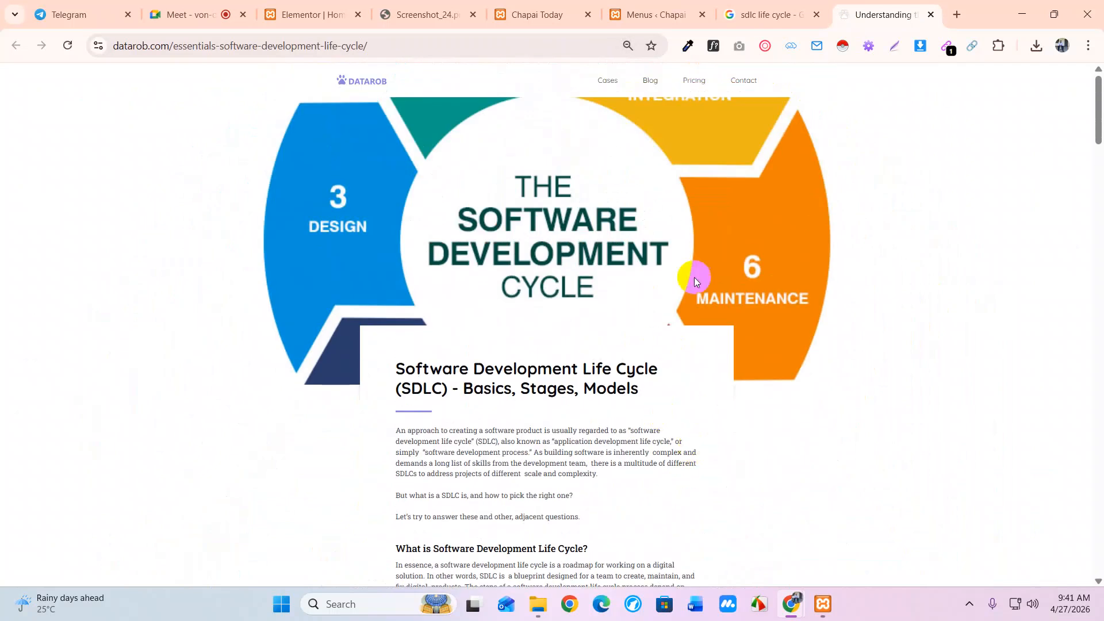
left_click_drag(626, 202, 970, 22)
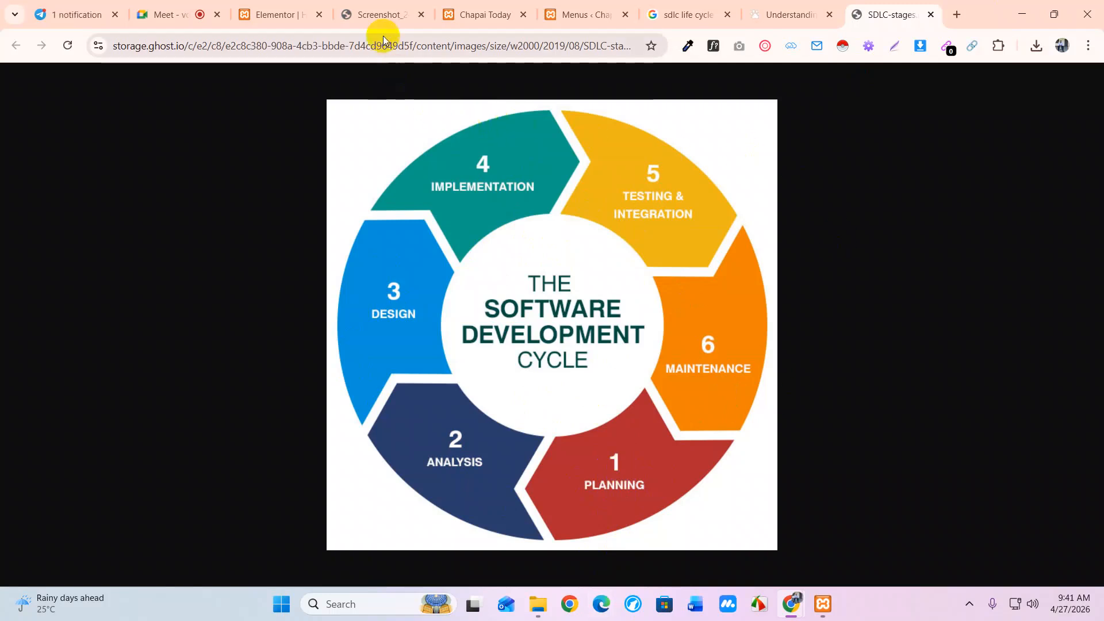
Step: Examine the sections of the landing page template in Screenshot_24.png, from the header down to the footer
left_click(381, 18)
scroll(596, 356, "down", 1)
scroll(595, 357, "up", 1)
scroll(596, 356, "down", 1)
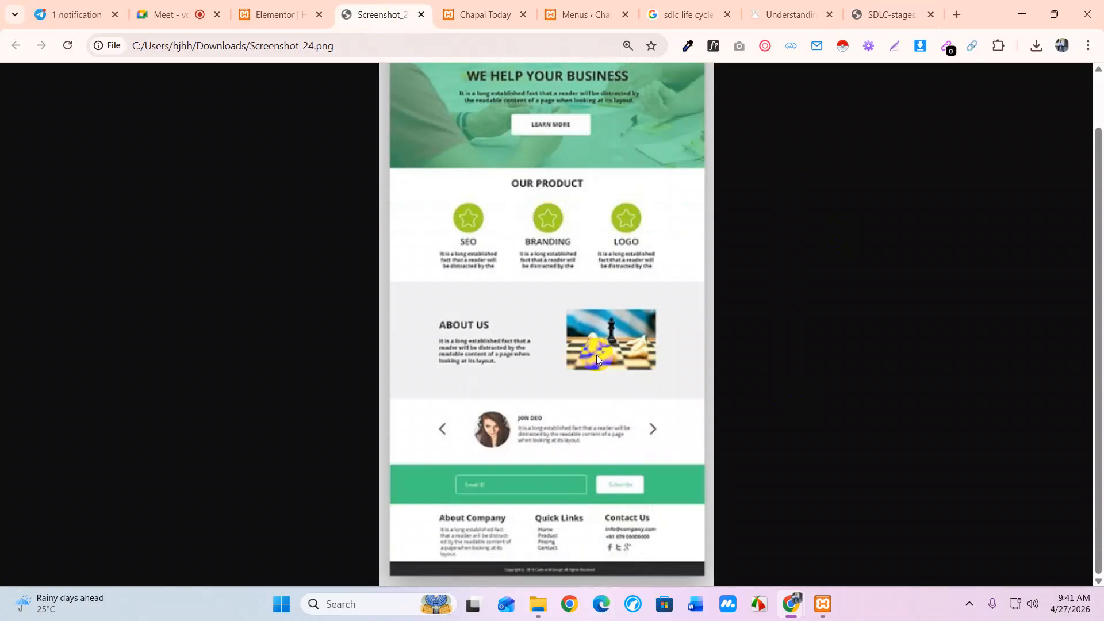
scroll(495, 360, "up", 1)
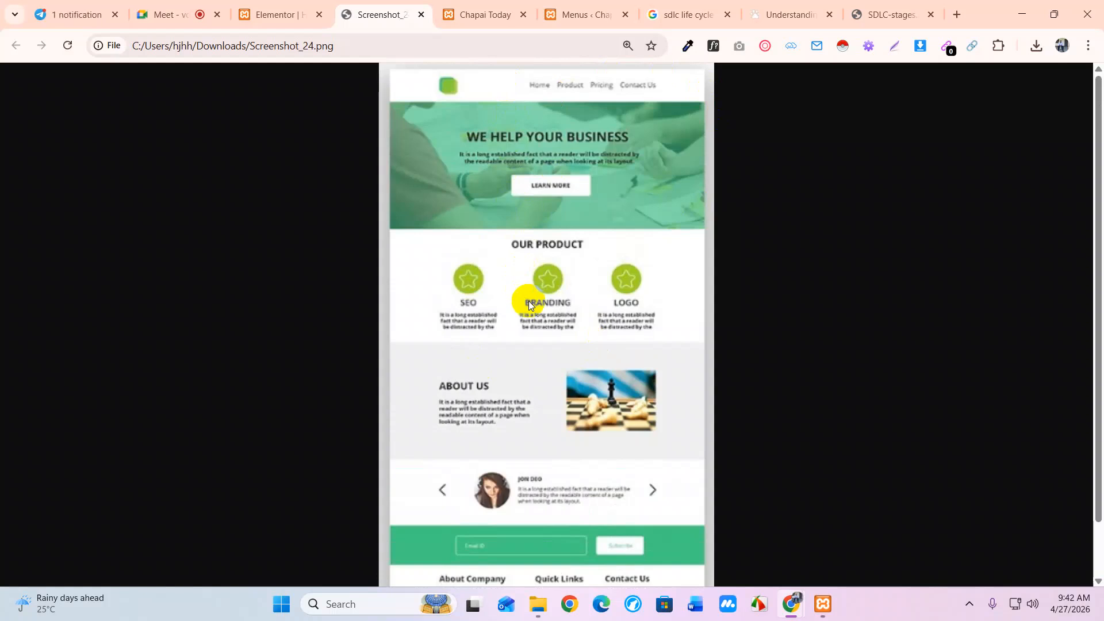
Step: Review the software development cycle diagram again together with its Datarob source article
left_click(906, 17)
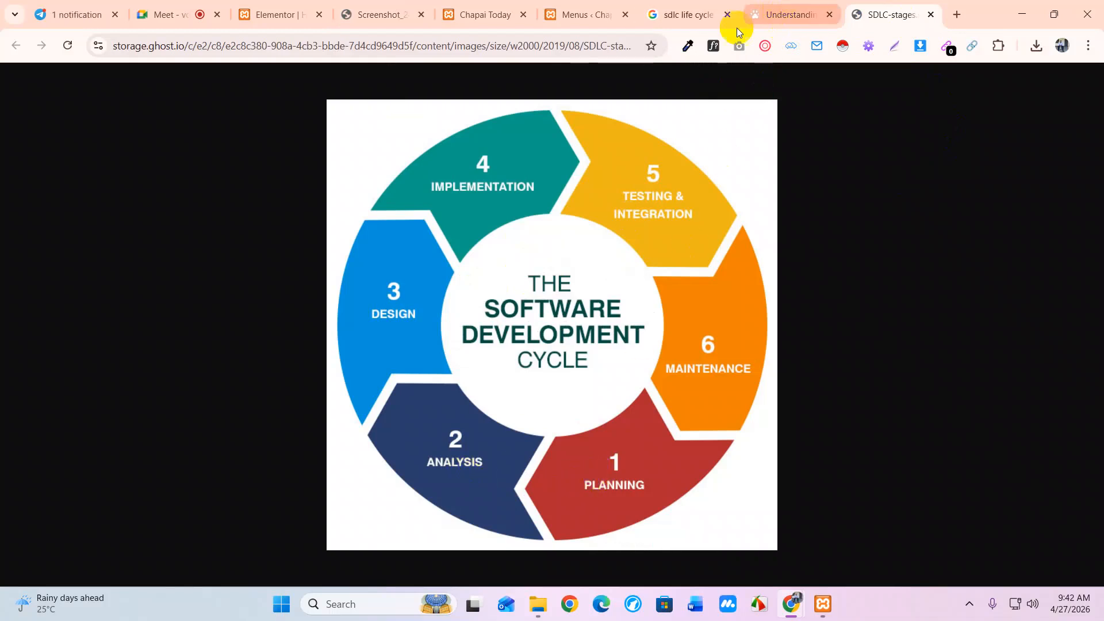
left_click(785, 12)
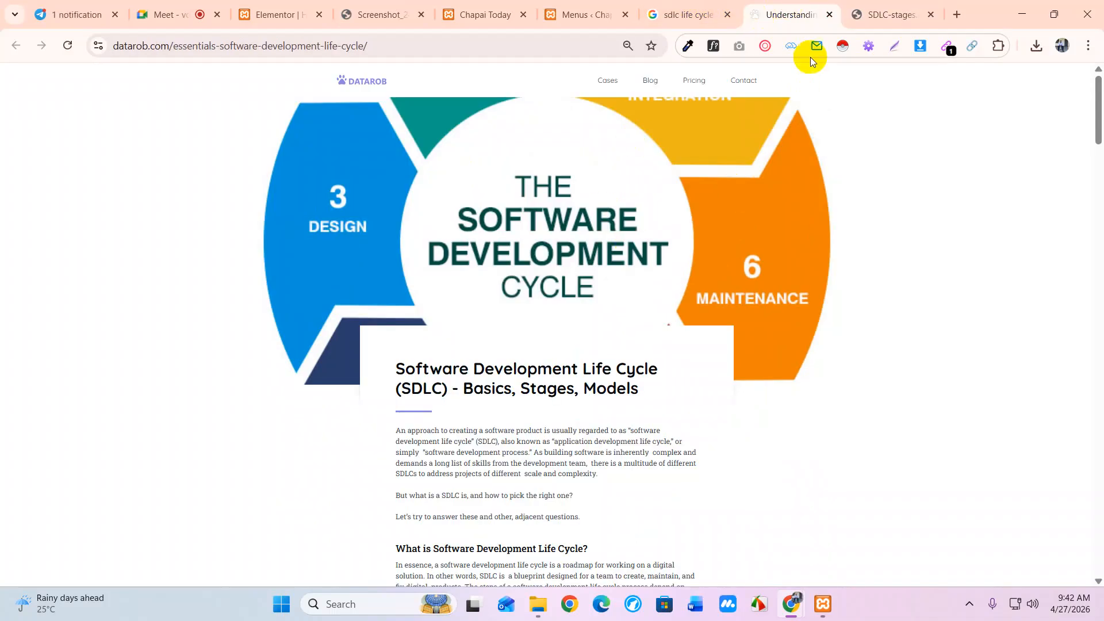
left_click(870, 17)
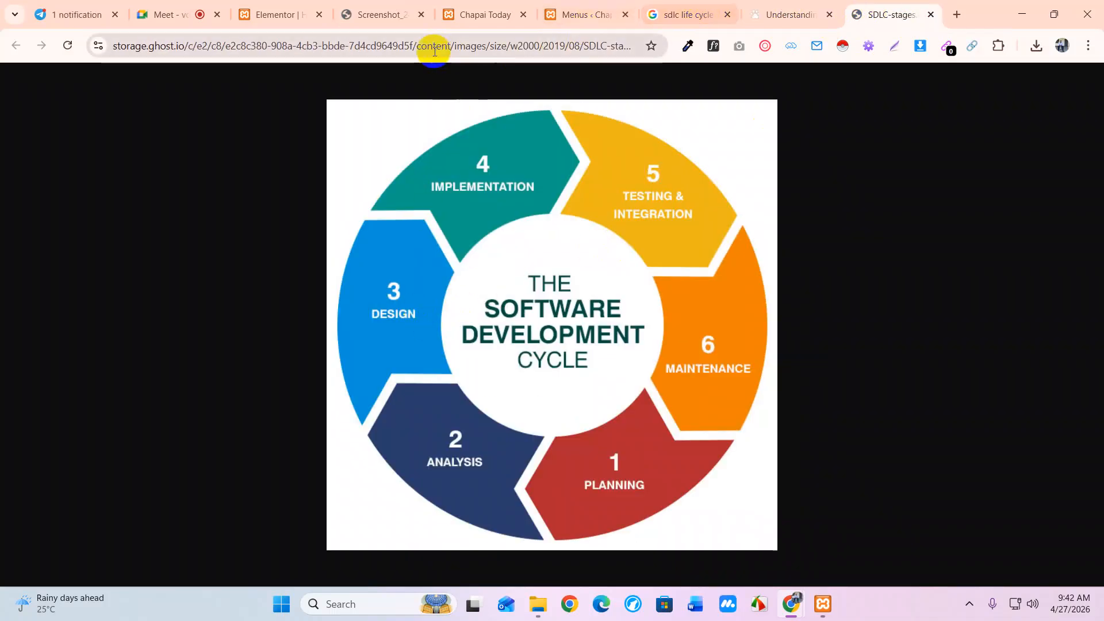
Step: Go back to the template image Screenshot_24.png and reduce its zoom to 125% to view the full page
left_click(378, 14)
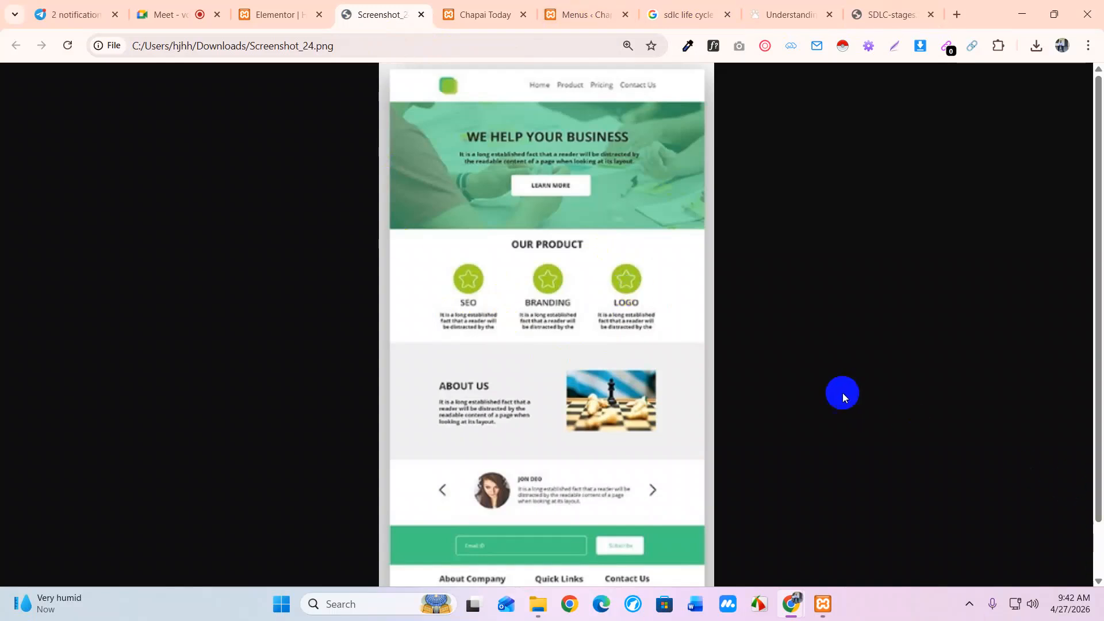
scroll(640, 424, "down", 1)
scroll(639, 424, "up", 1)
key("ctrl+minus")
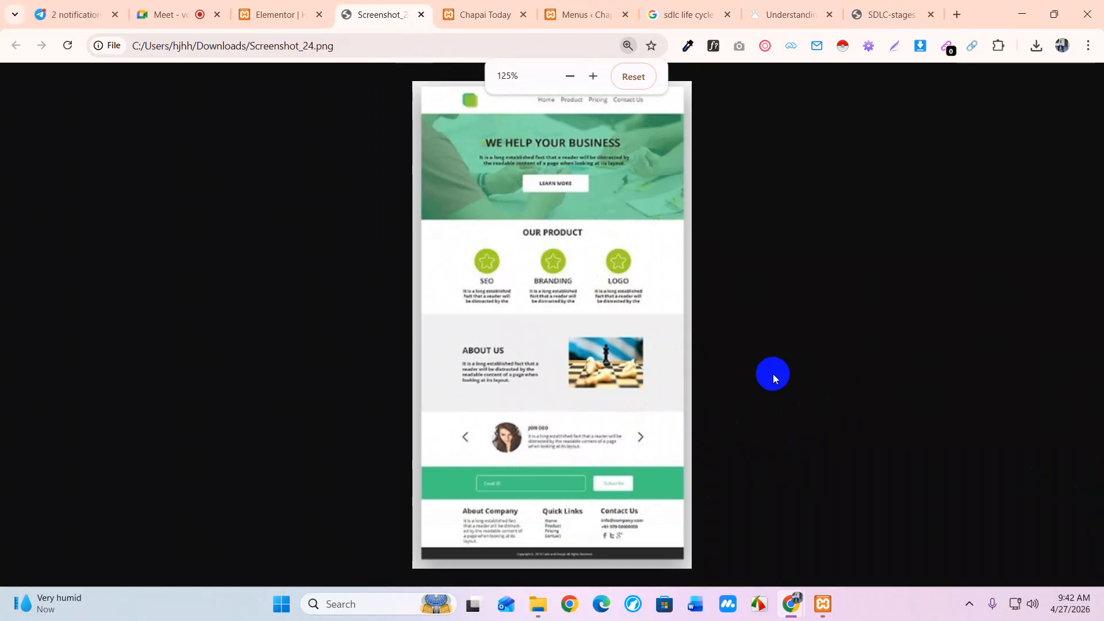
Step: Frame the template's sections with a movable screen-capture selection, from the header down to the footer, and discard the capture
left_click(970, 605)
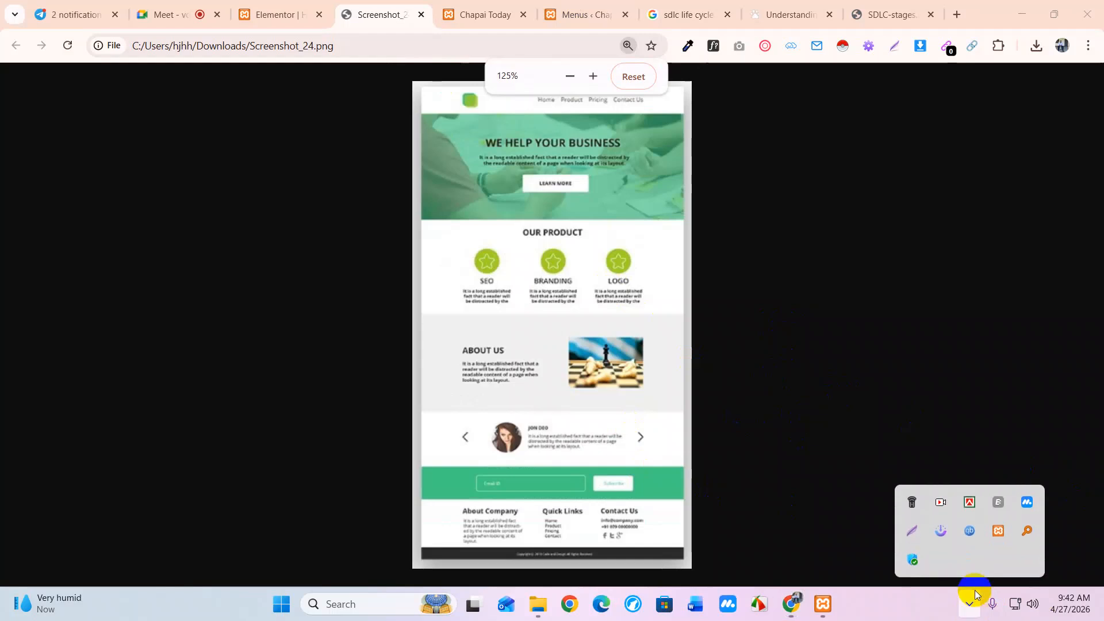
left_click(914, 531)
left_click_drag(420, 84, 689, 116)
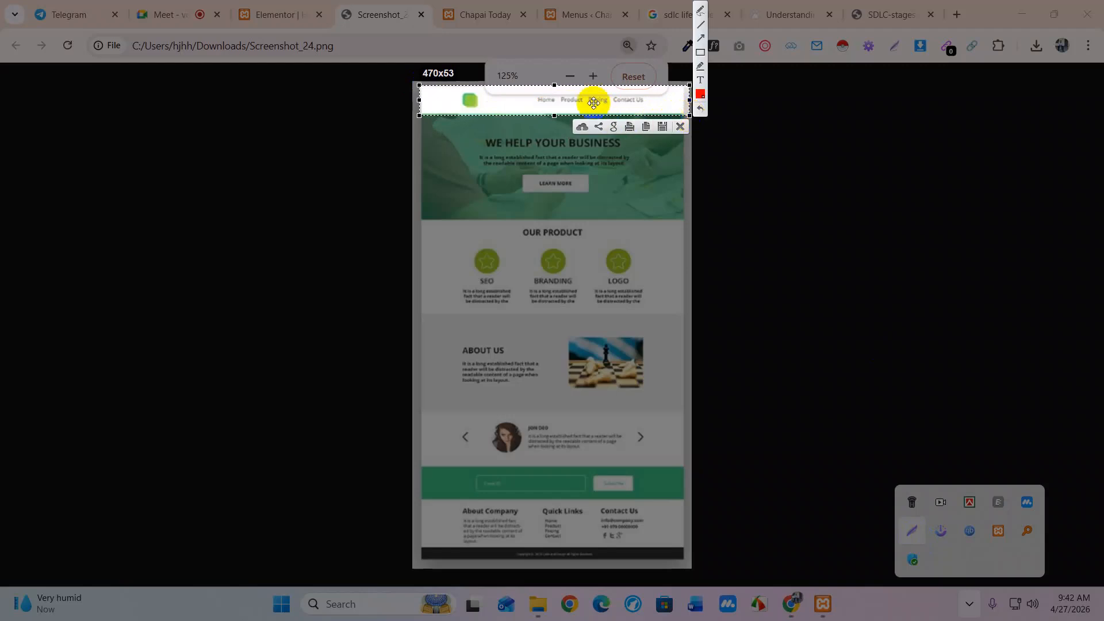
left_click_drag(559, 98, 558, 219)
left_click(559, 144)
left_click_drag(556, 113, 560, 523)
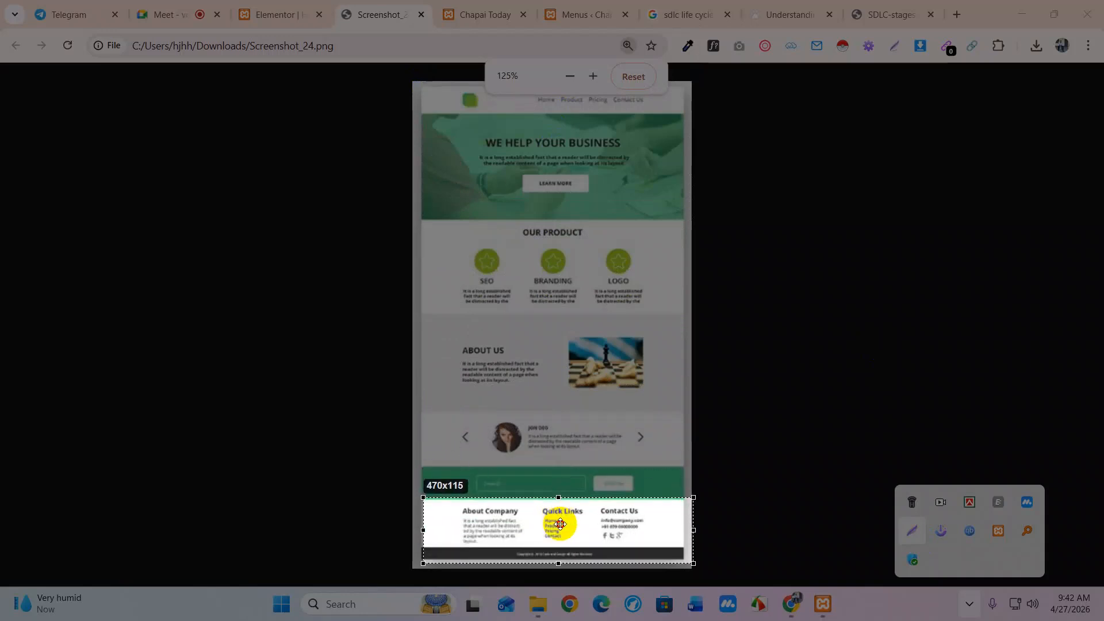
left_click_drag(560, 524, 560, 524)
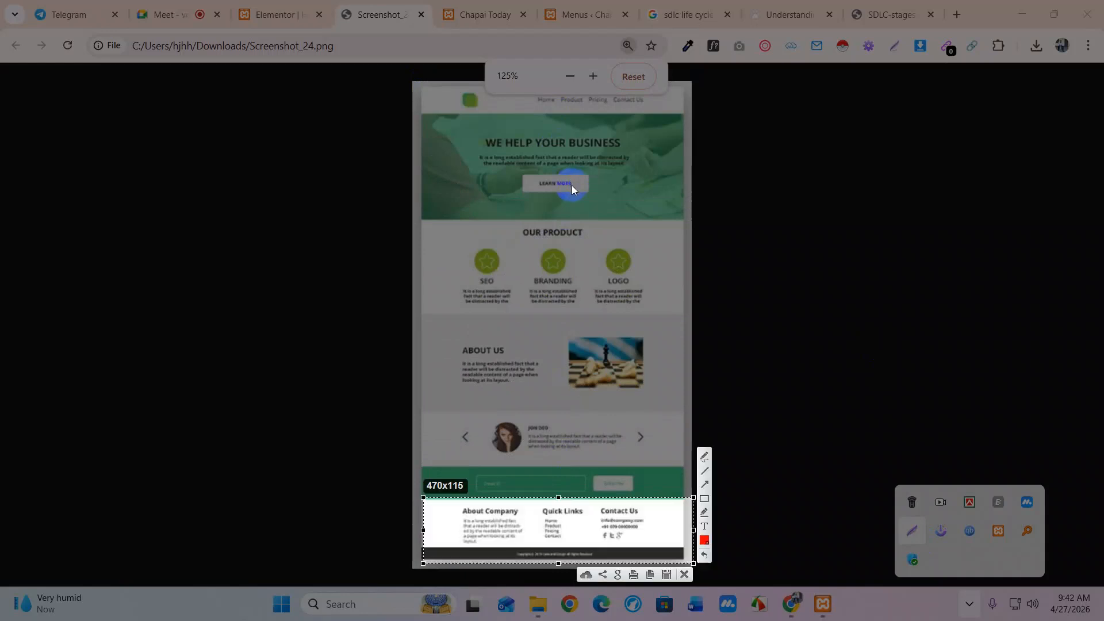
left_click(684, 574)
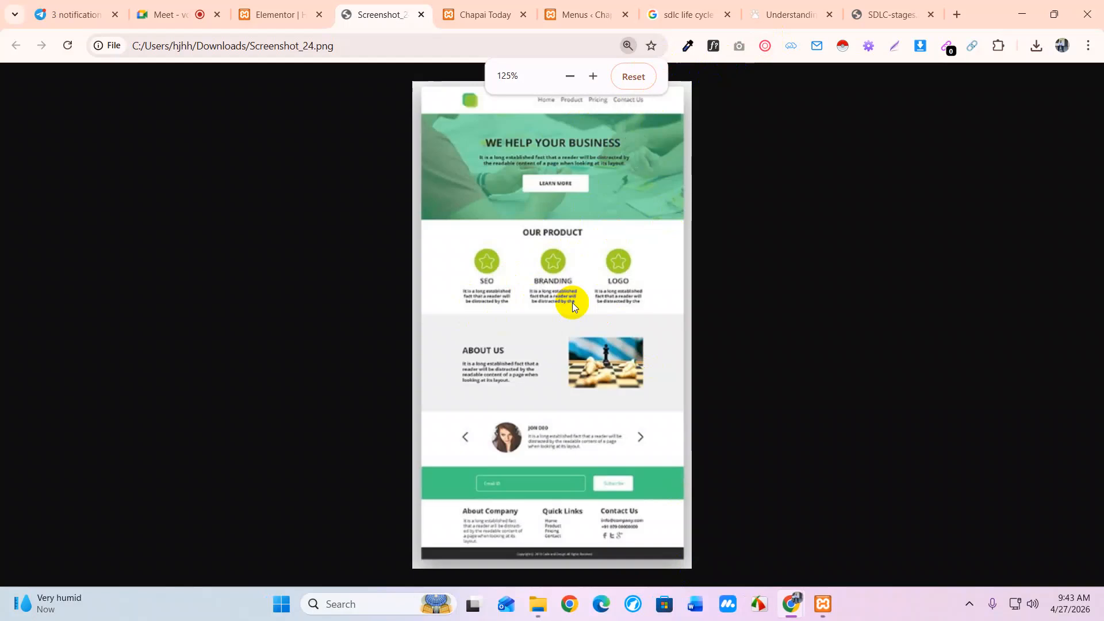
Step: Inspect the template's header with a capture selection at 150% zoom, discard the capture and return the image to 125%
key("ctrl+plus")
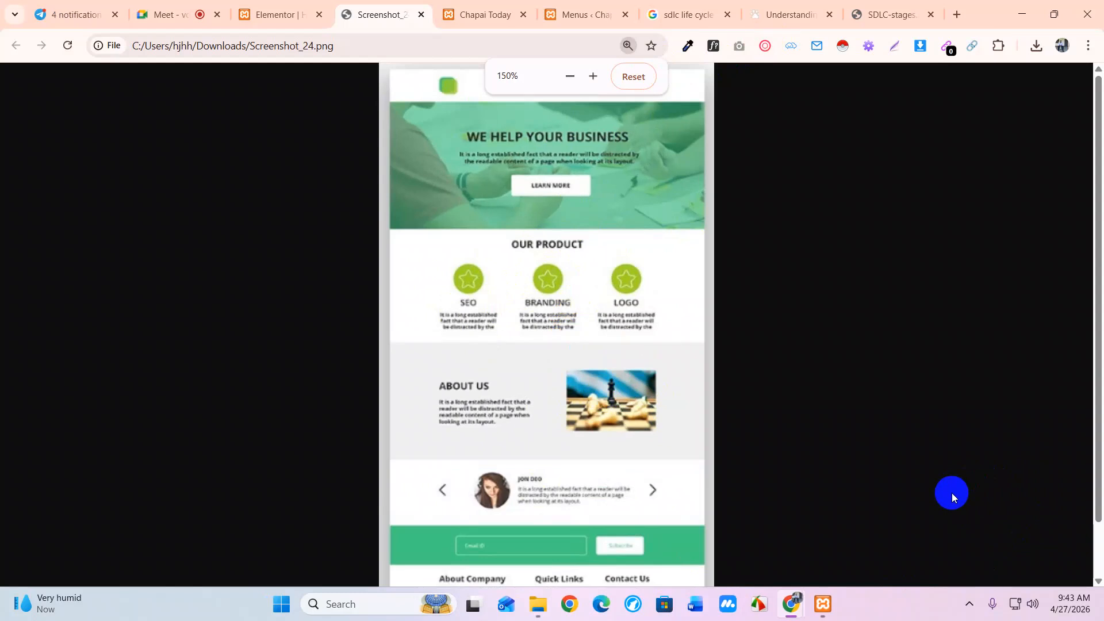
left_click(969, 604)
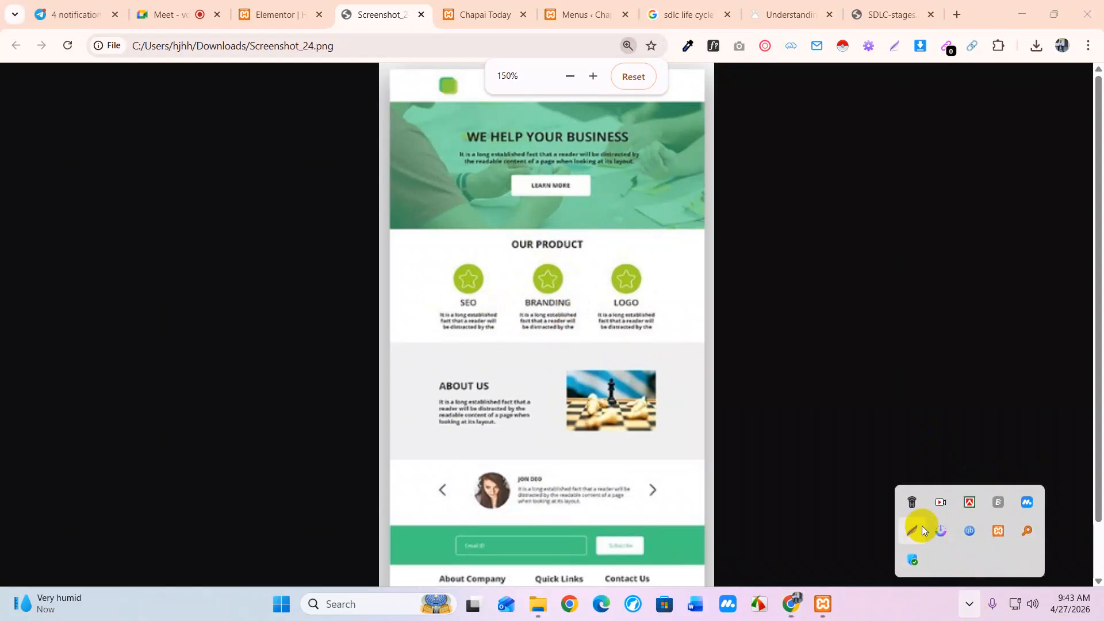
left_click(920, 528)
mouse_move(389, 75)
left_mouse_down()
mouse_move(431, 101)
mouse_move(636, 98)
mouse_move(706, 115)
left_mouse_up()
left_click(699, 127)
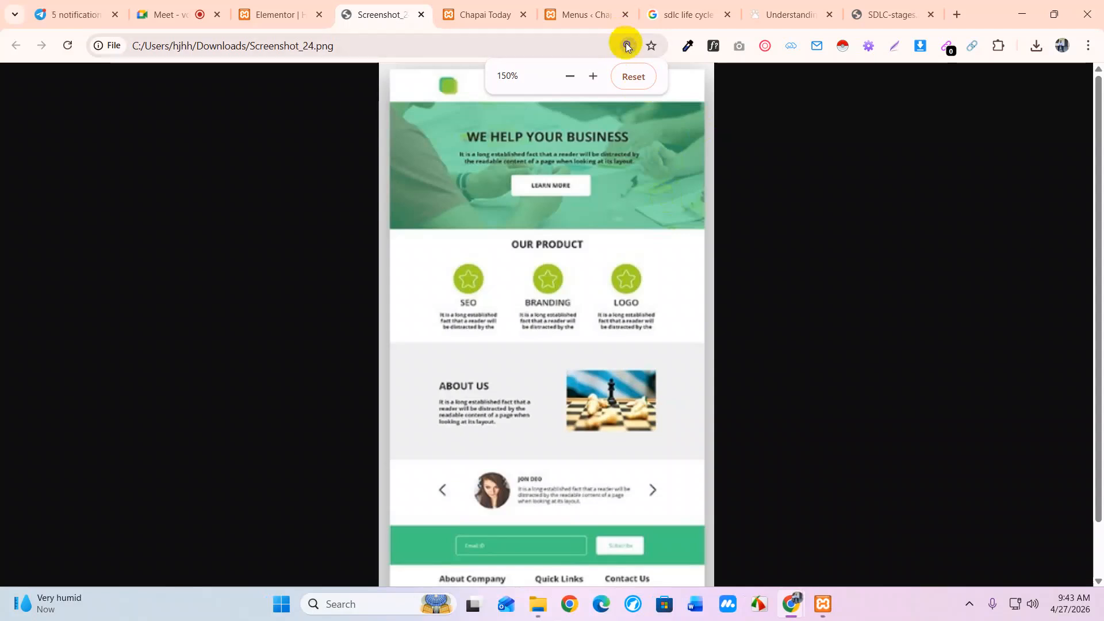
left_click(566, 78)
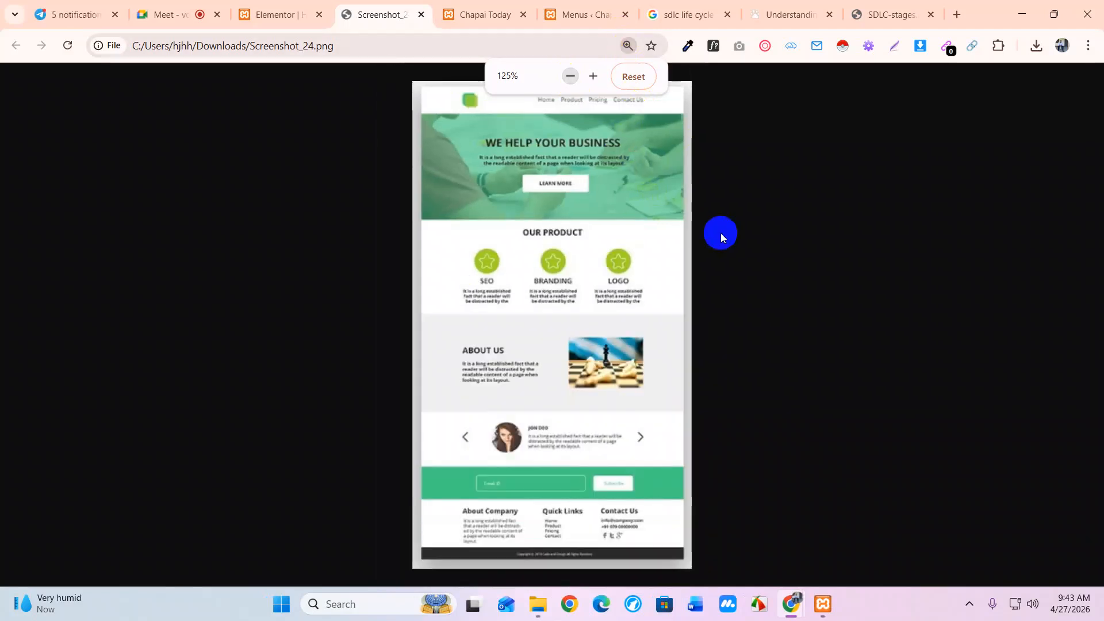
key("ctrl+plus")
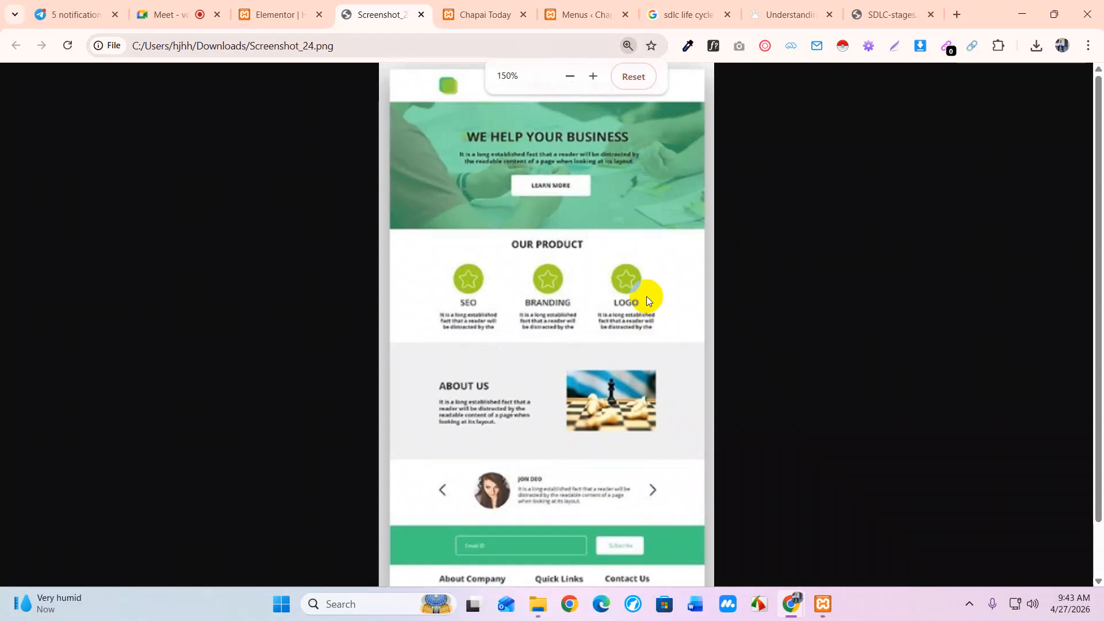
key("ctrl+minus")
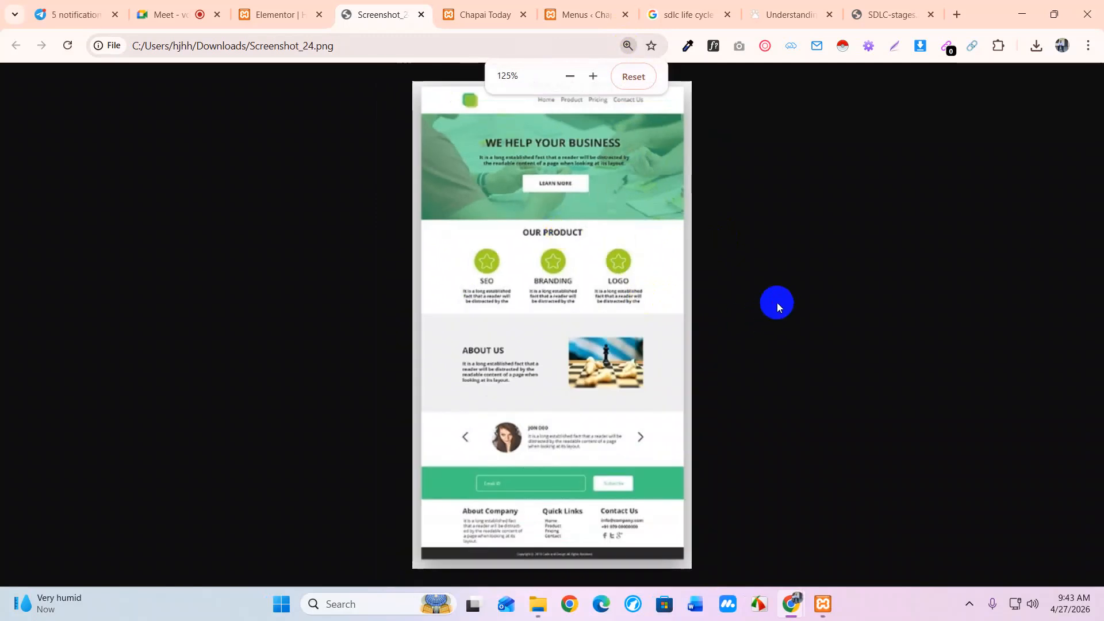
Step: Check the header of the Datarob article, return to the template image and frame its header bar with a temporary capture selection
left_click(753, 12)
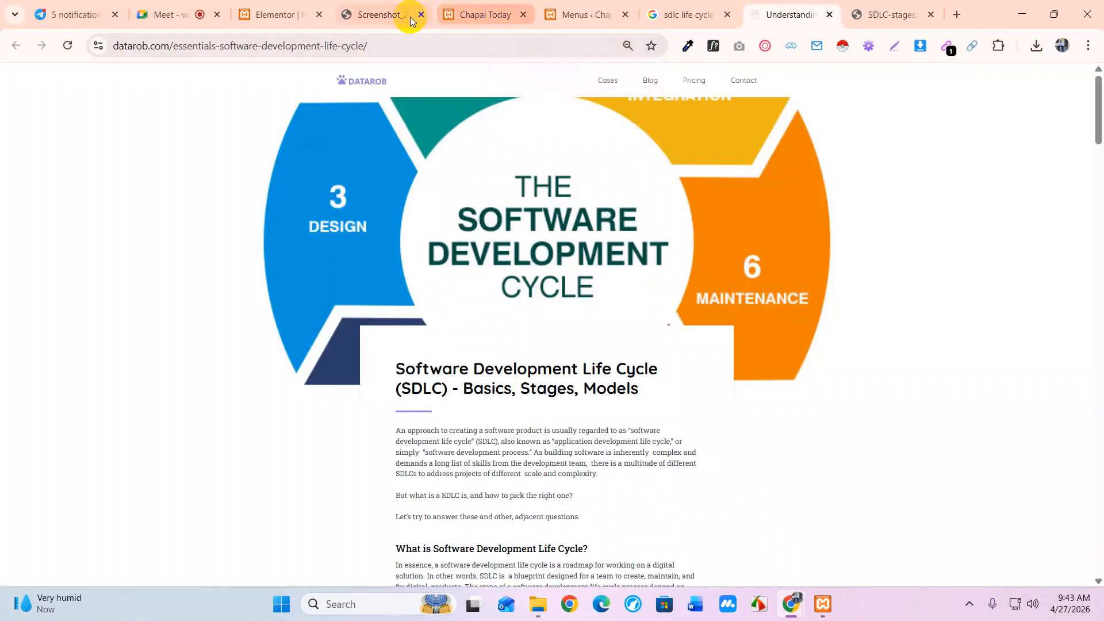
left_click(397, 14)
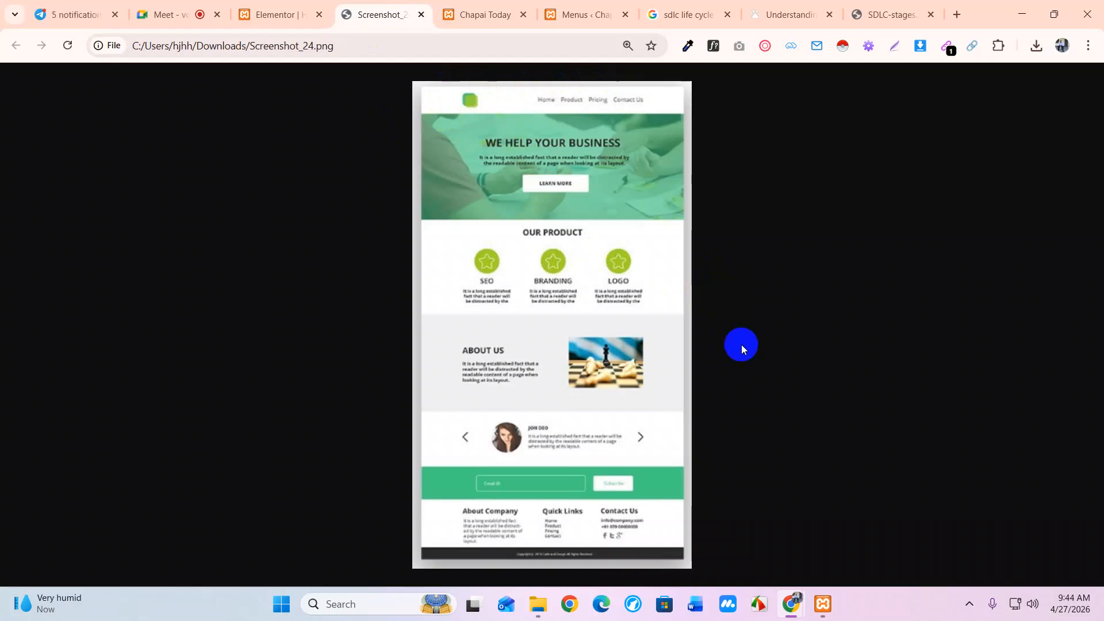
left_click(970, 603)
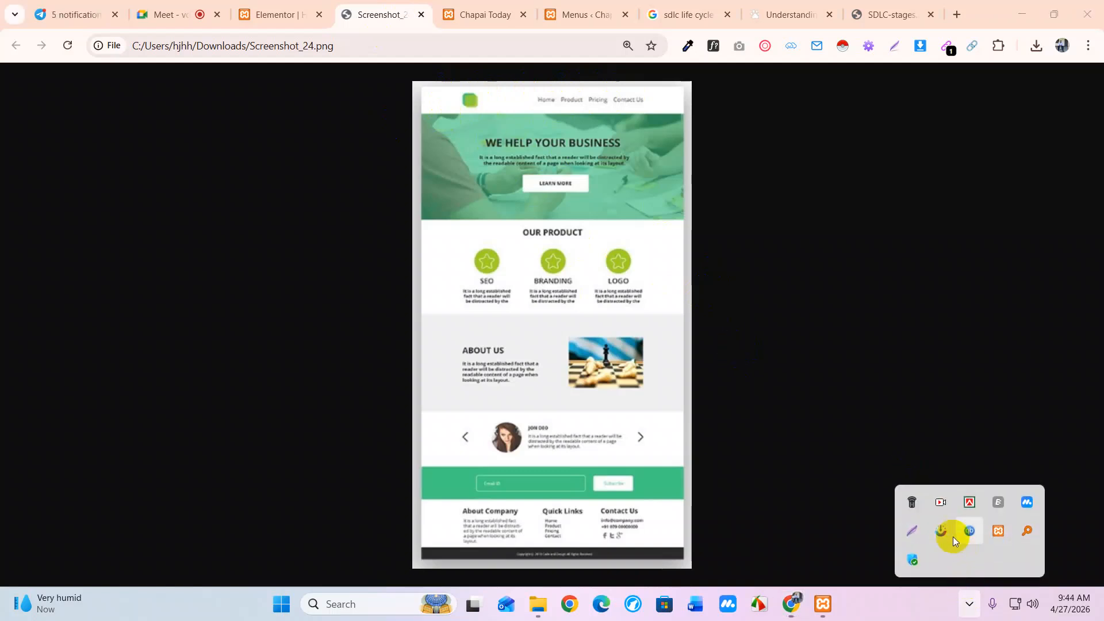
left_click(921, 530)
left_click_drag(420, 85, 684, 116)
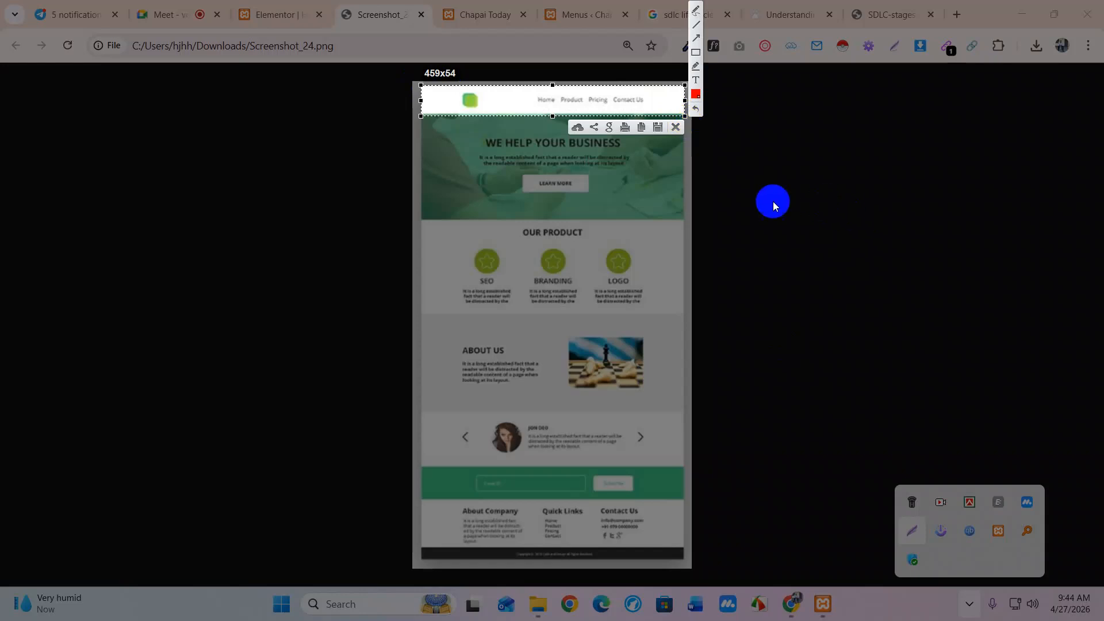
left_click(671, 129)
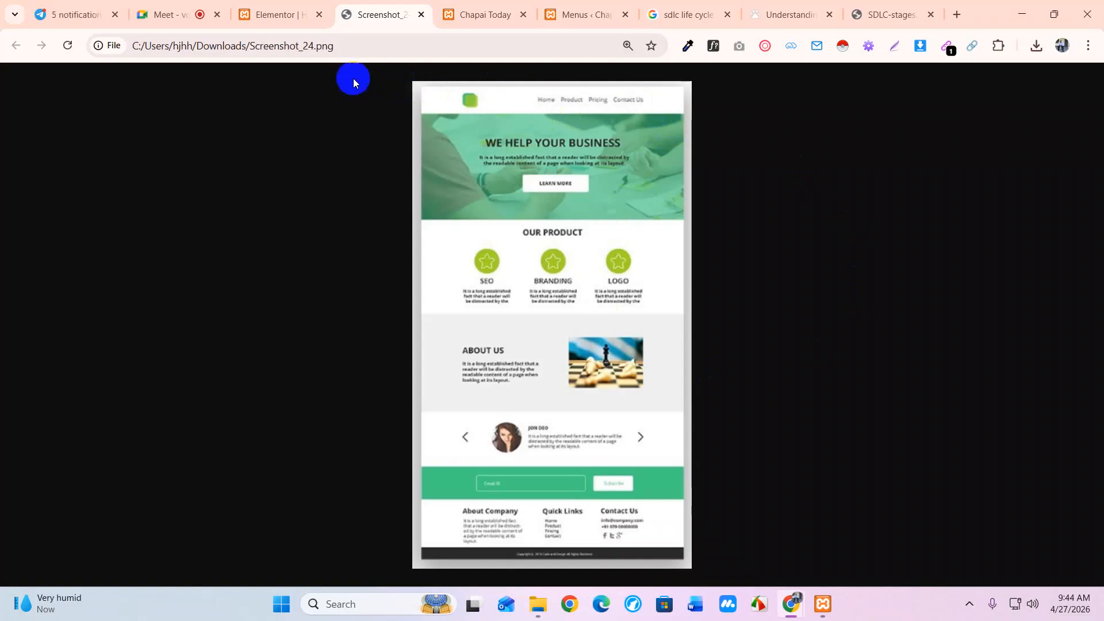
Step: Open the structure choices for a new section on the Elementor Home page, and return to the template image
left_click(277, 15)
left_click(642, 183)
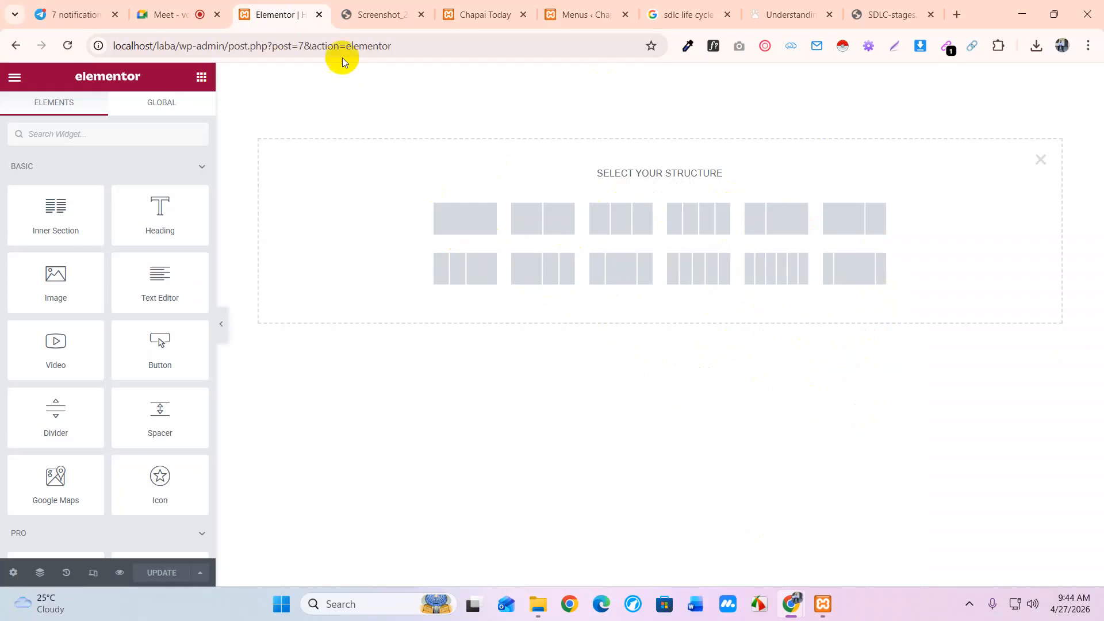
left_click(371, 12)
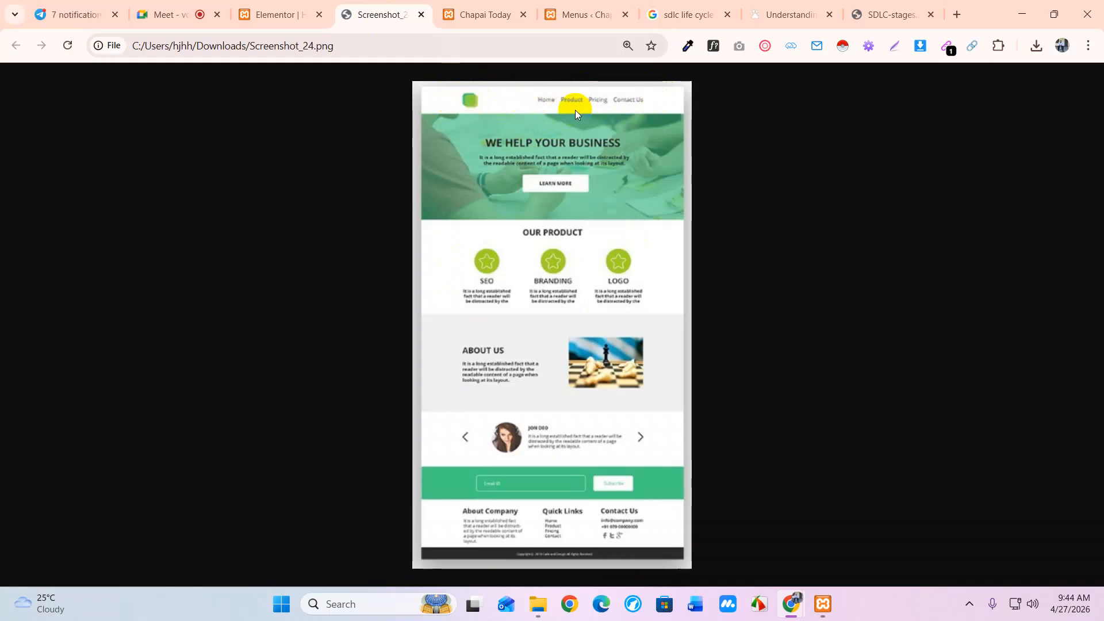
Step: Frame the template's sections from the green hero banner down to the footer with a resized capture selection, and discard the capture
left_click(969, 603)
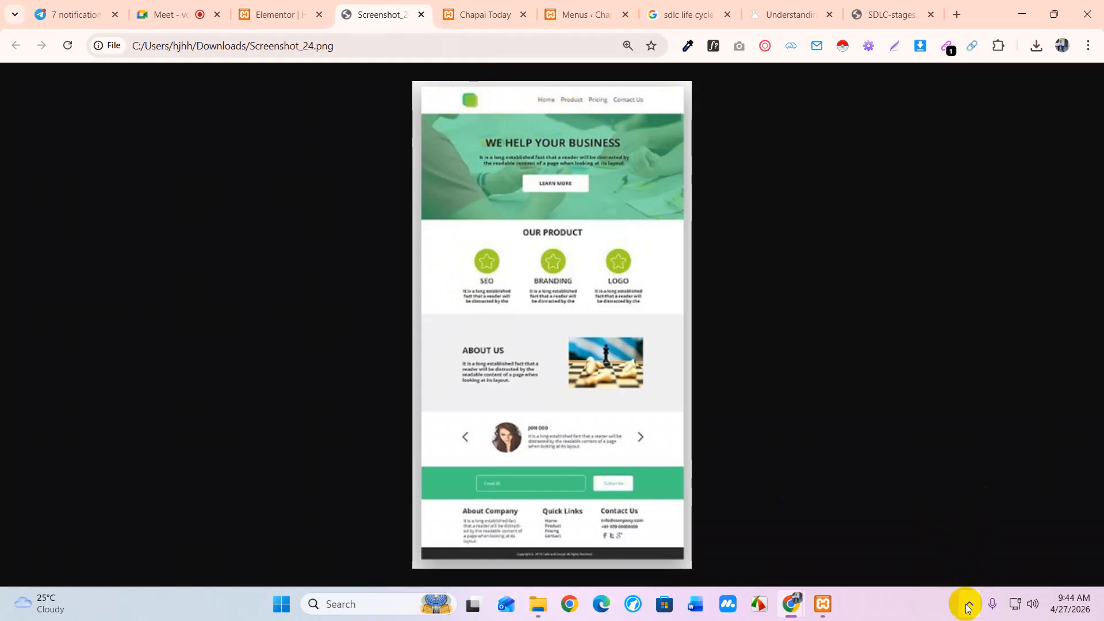
left_click(905, 536)
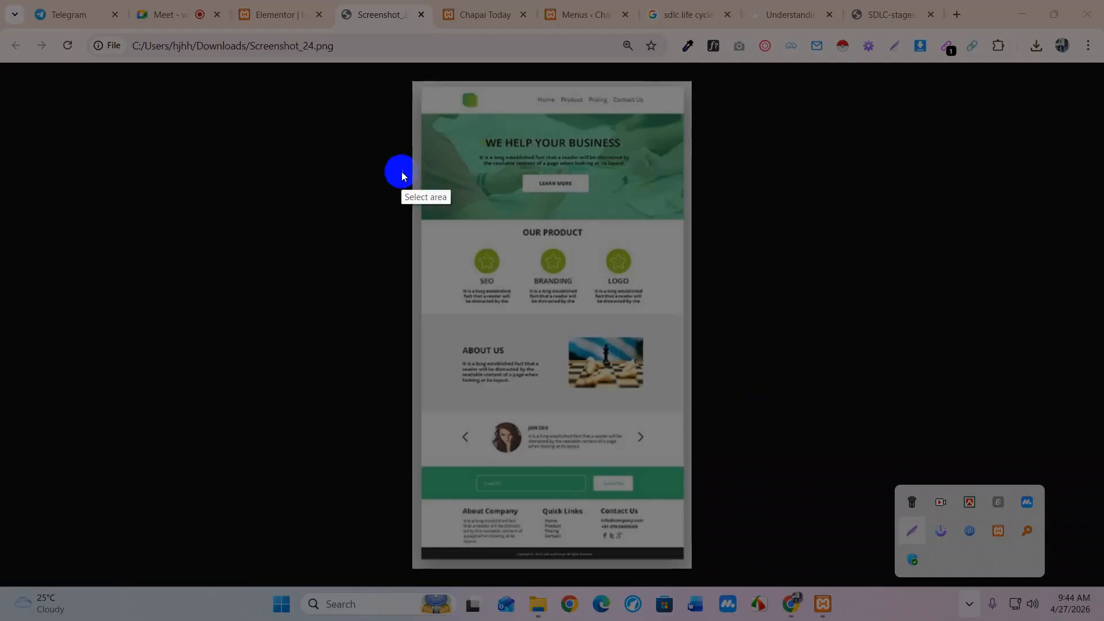
left_click_drag(420, 113, 685, 219)
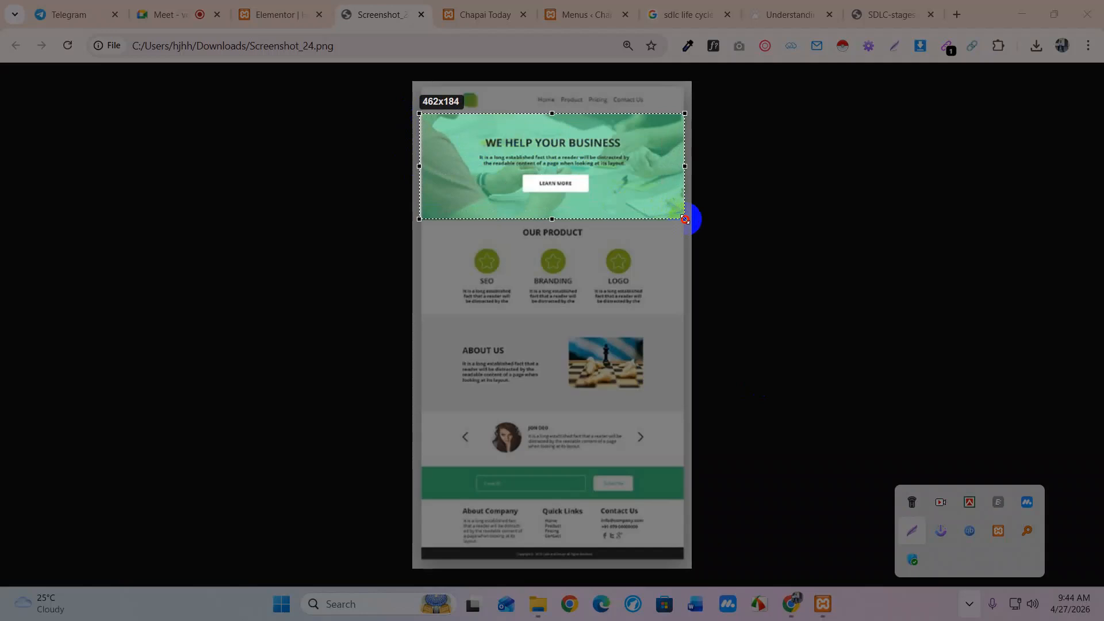
left_click_drag(685, 219, 685, 219)
left_click_drag(552, 114, 552, 155)
left_click_drag(547, 185, 546, 251)
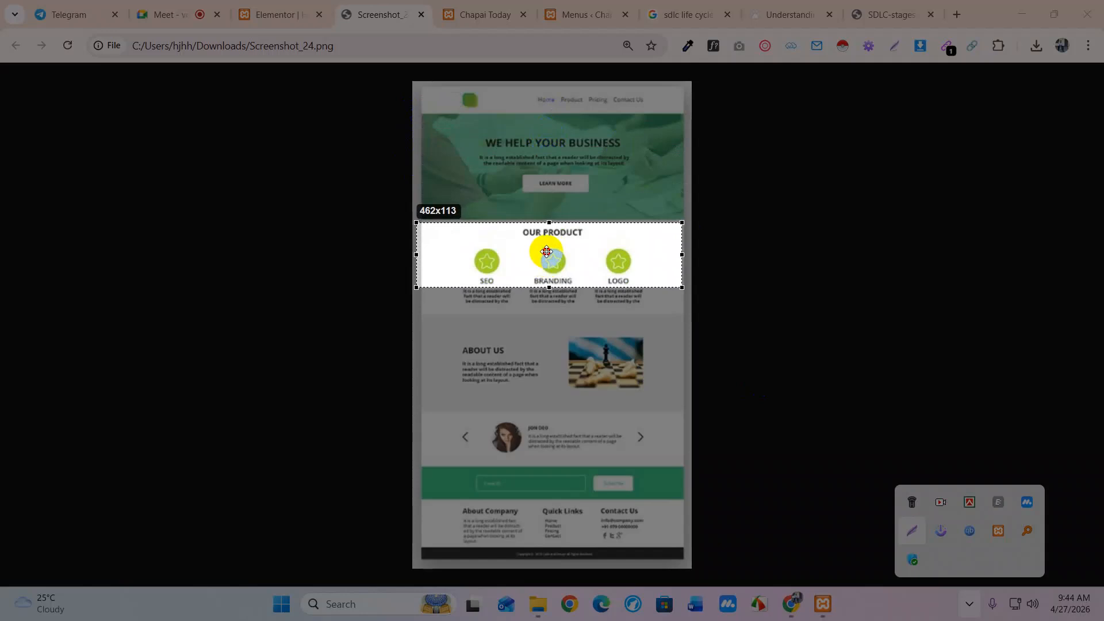
left_click_drag(546, 251, 545, 261)
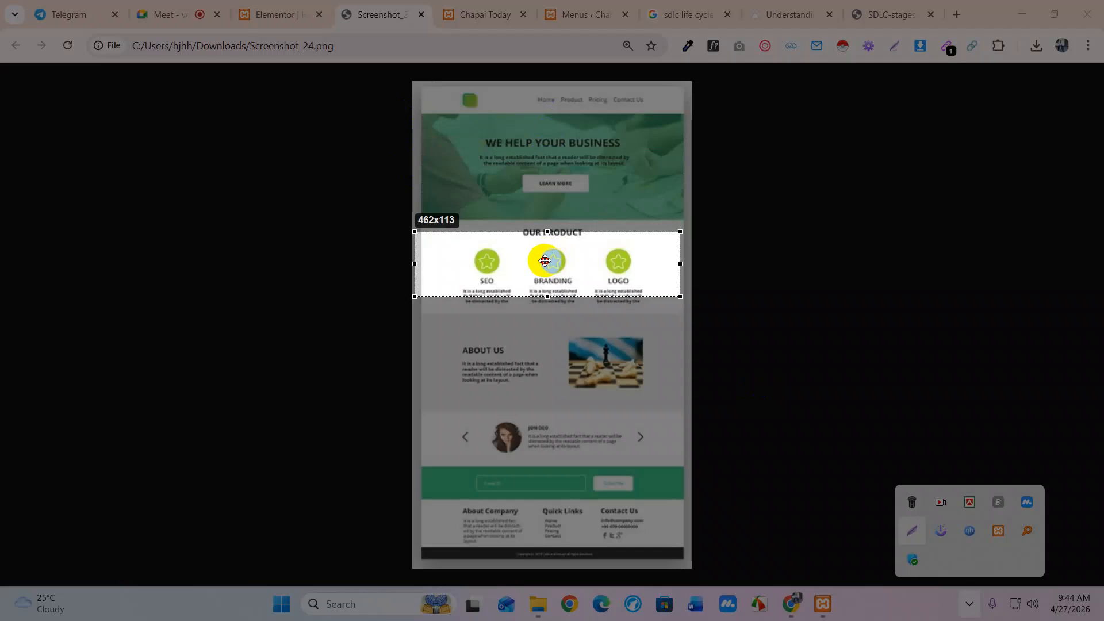
left_click_drag(544, 261, 551, 468)
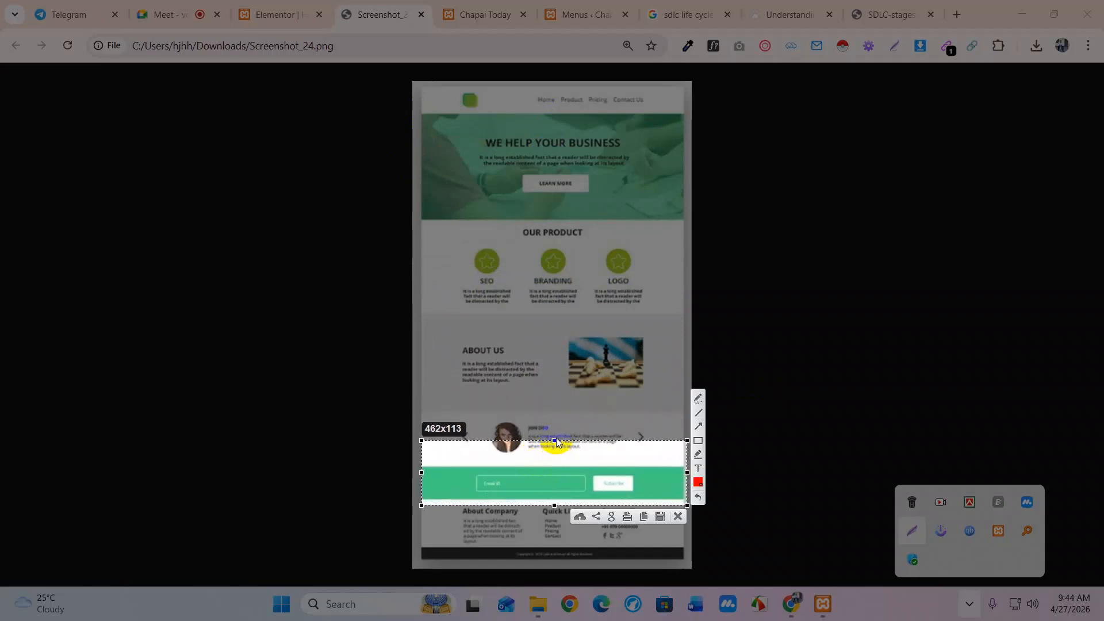
left_click_drag(556, 441, 553, 464)
left_click_drag(554, 480, 550, 521)
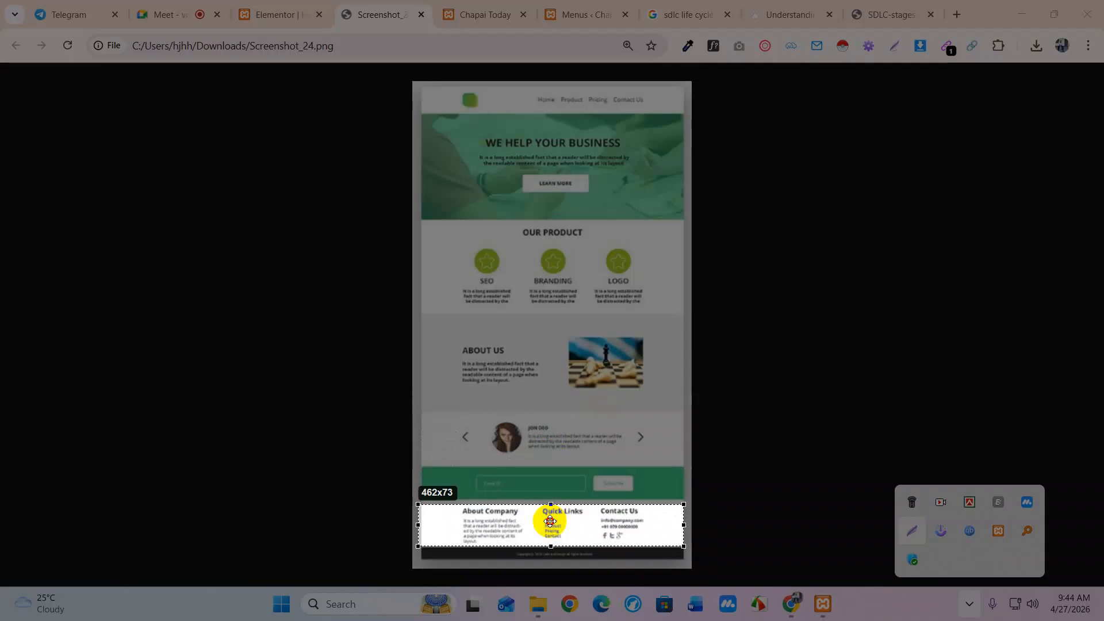
left_click(673, 560)
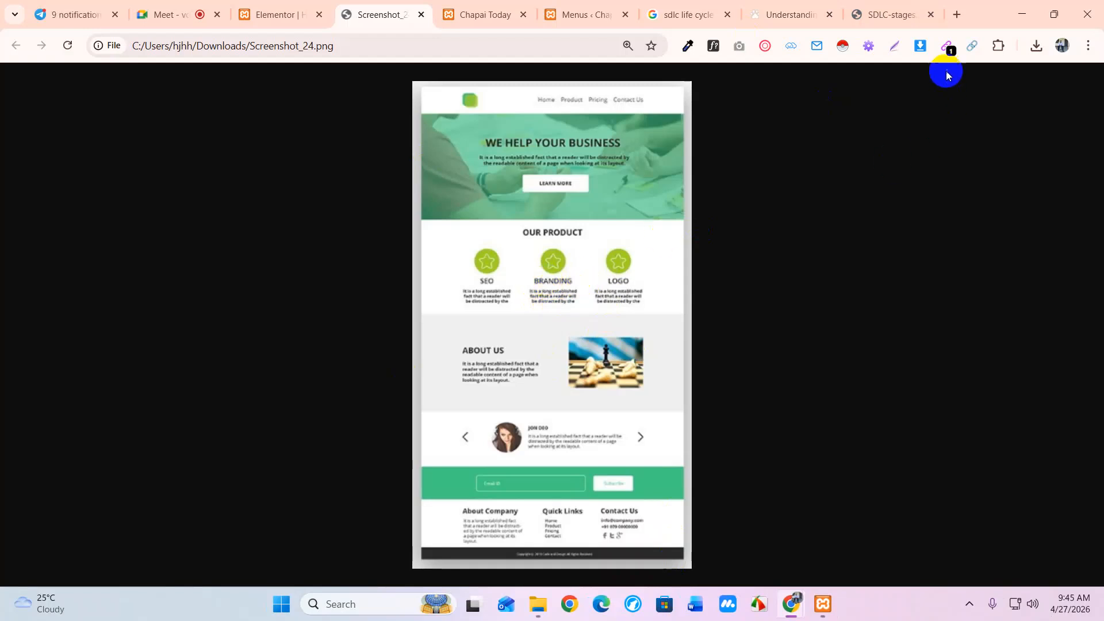
Step: Save the Datarob logo from the SDLC article to the Downloads folder as logo.2f1a485e.svg
left_click(895, 15)
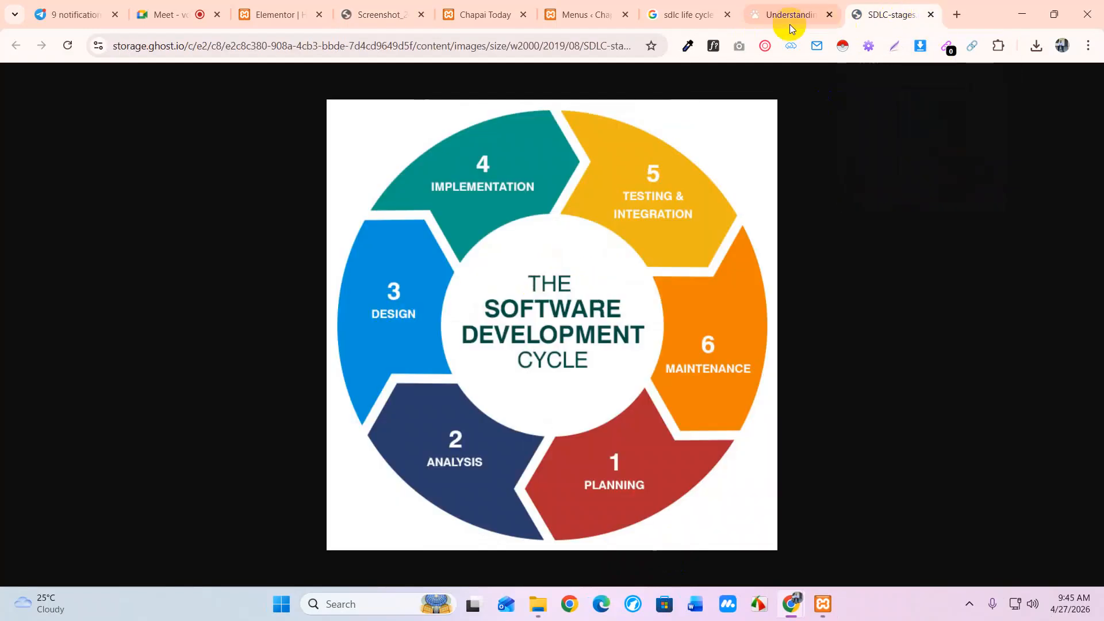
left_click(789, 21)
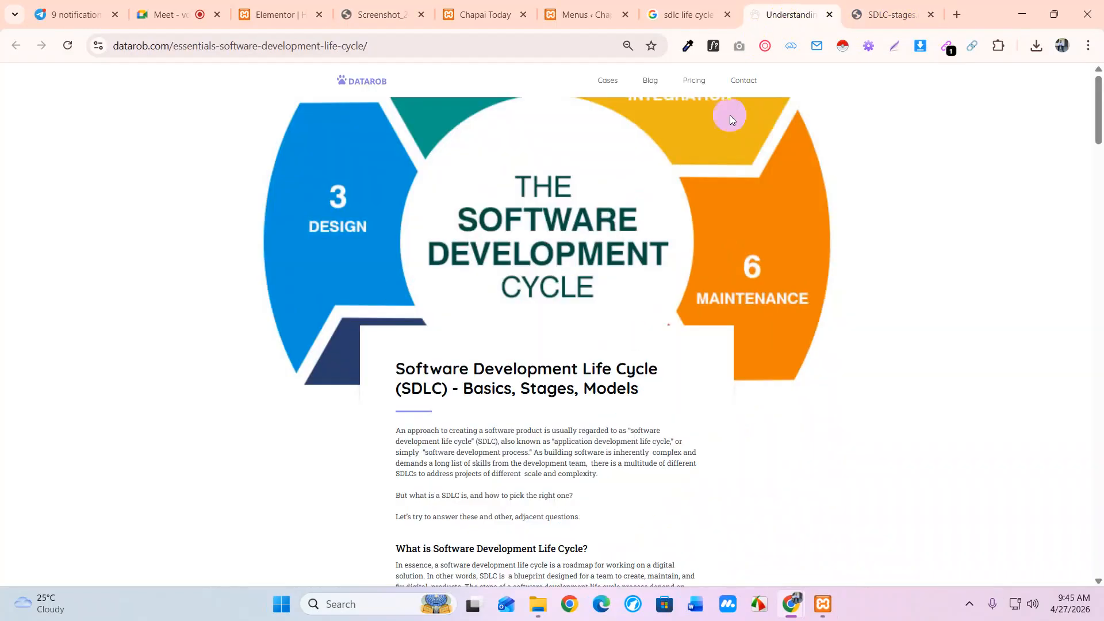
right_click(357, 87)
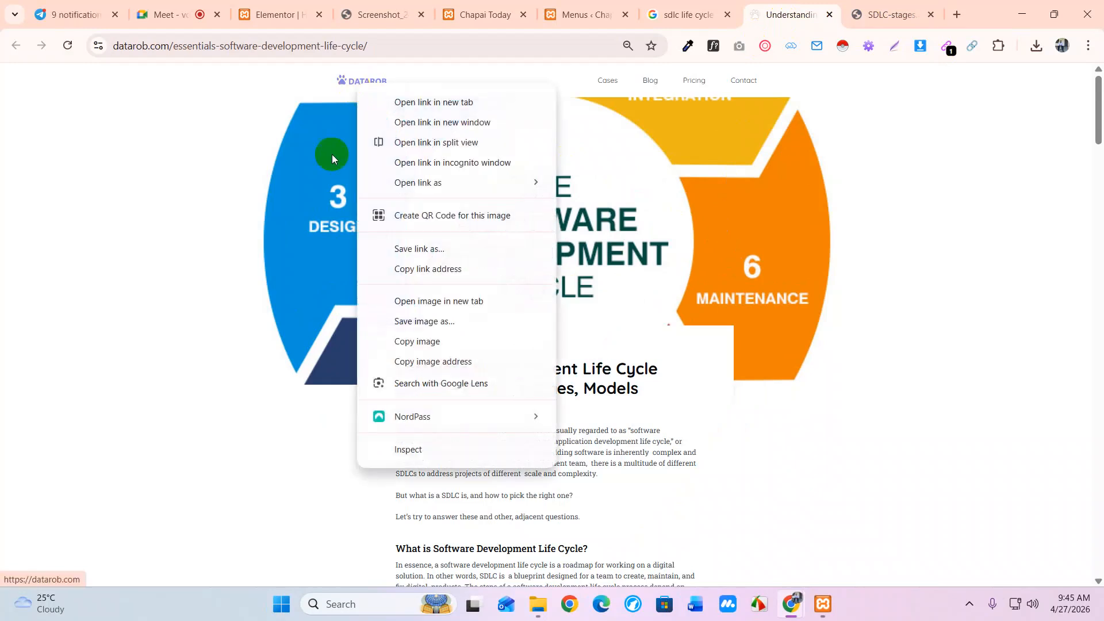
left_click(442, 327)
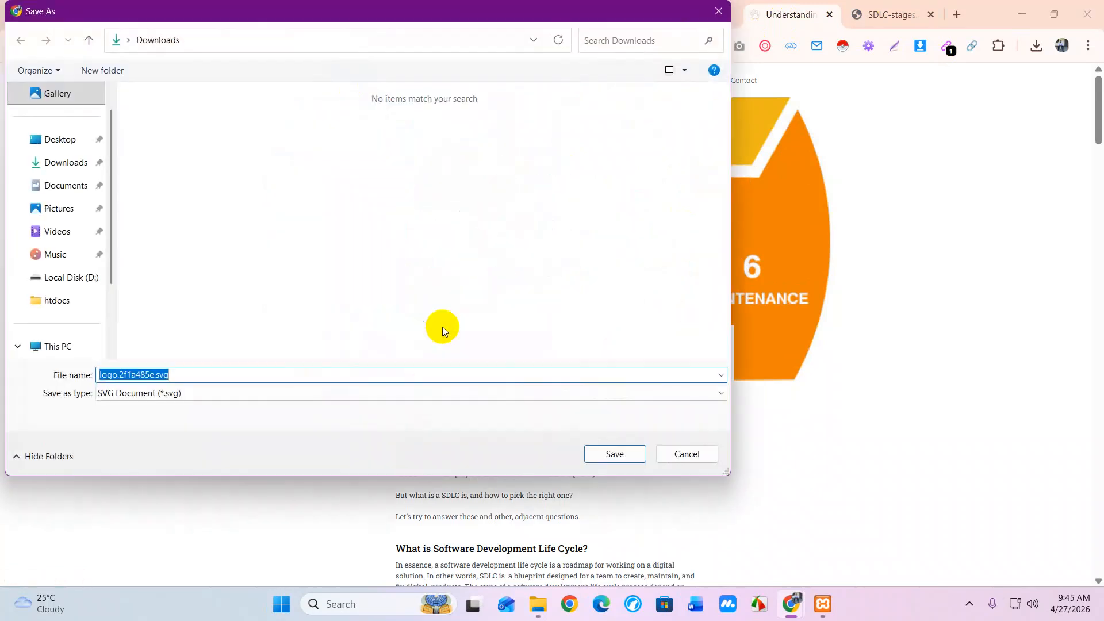
left_click(611, 453)
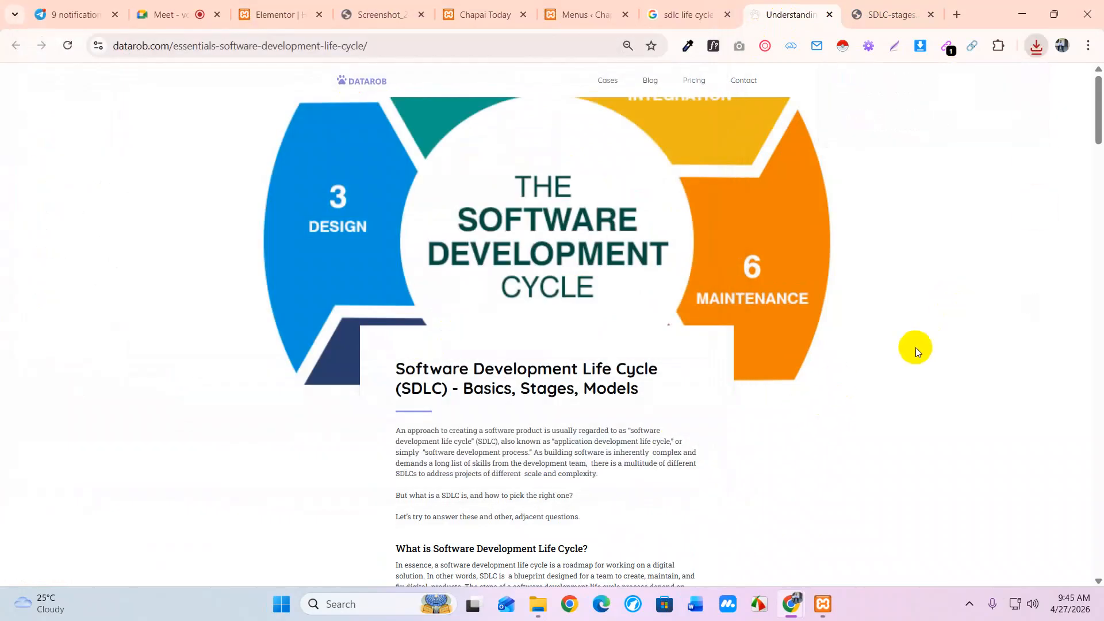
Step: Return to the template image Screenshot_24.png and frame its header bar with a screen-capture selection
left_click(377, 14)
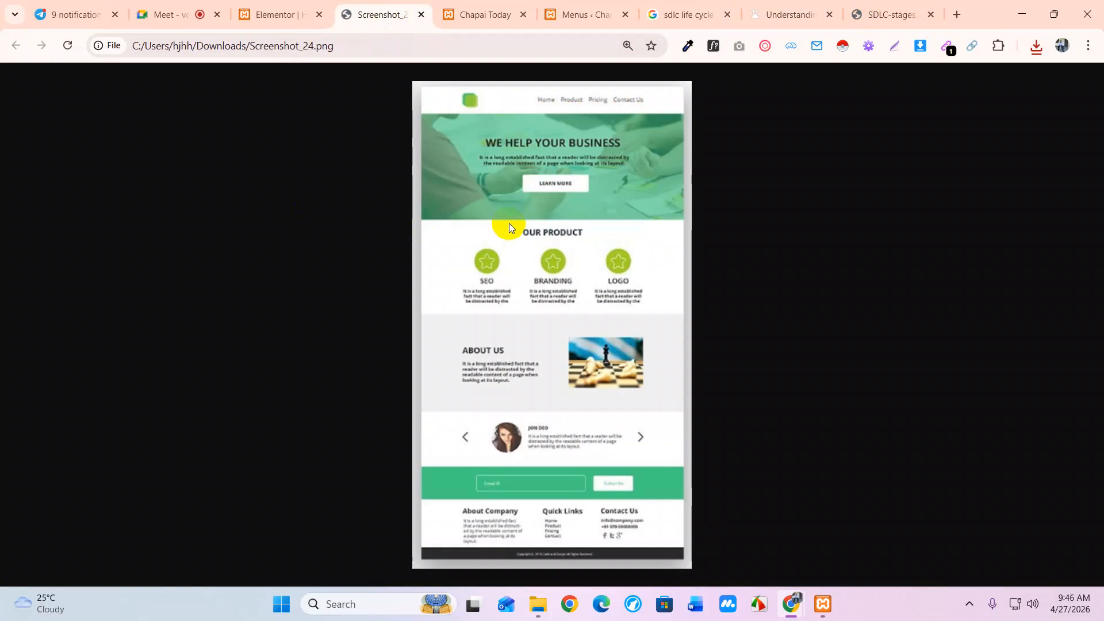
left_click(969, 603)
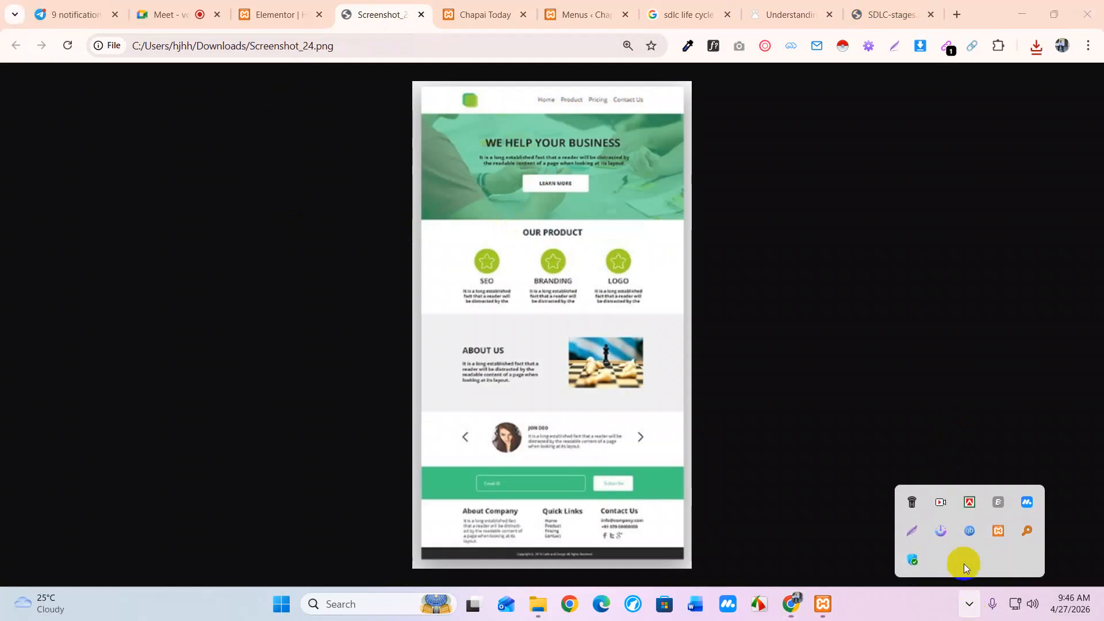
left_click(917, 533)
left_click_drag(424, 85, 687, 113)
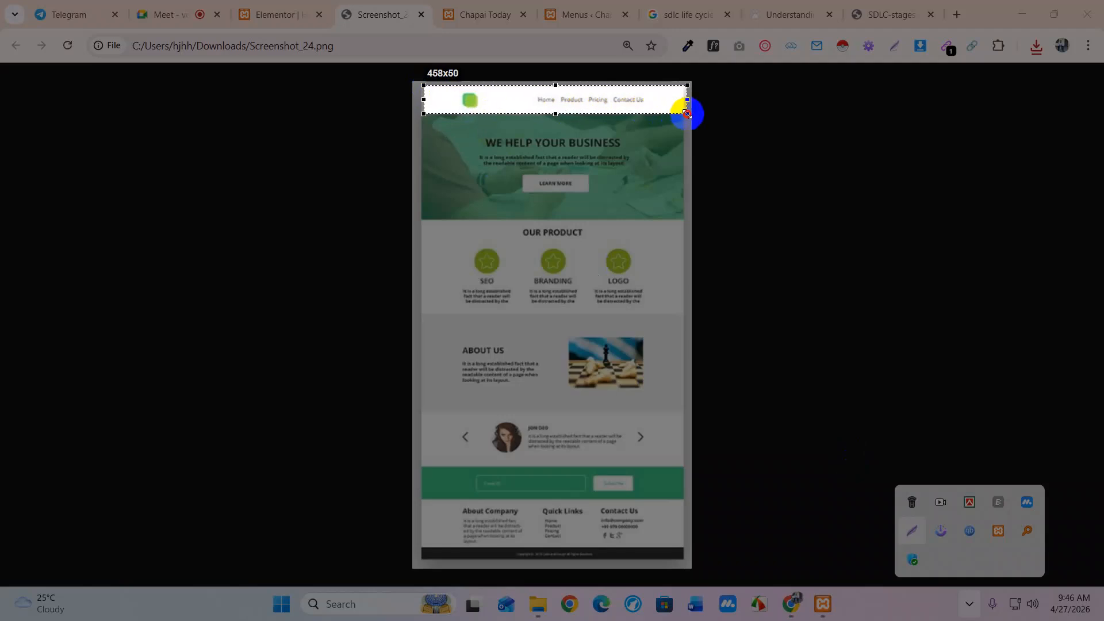
left_click_drag(687, 113, 687, 114)
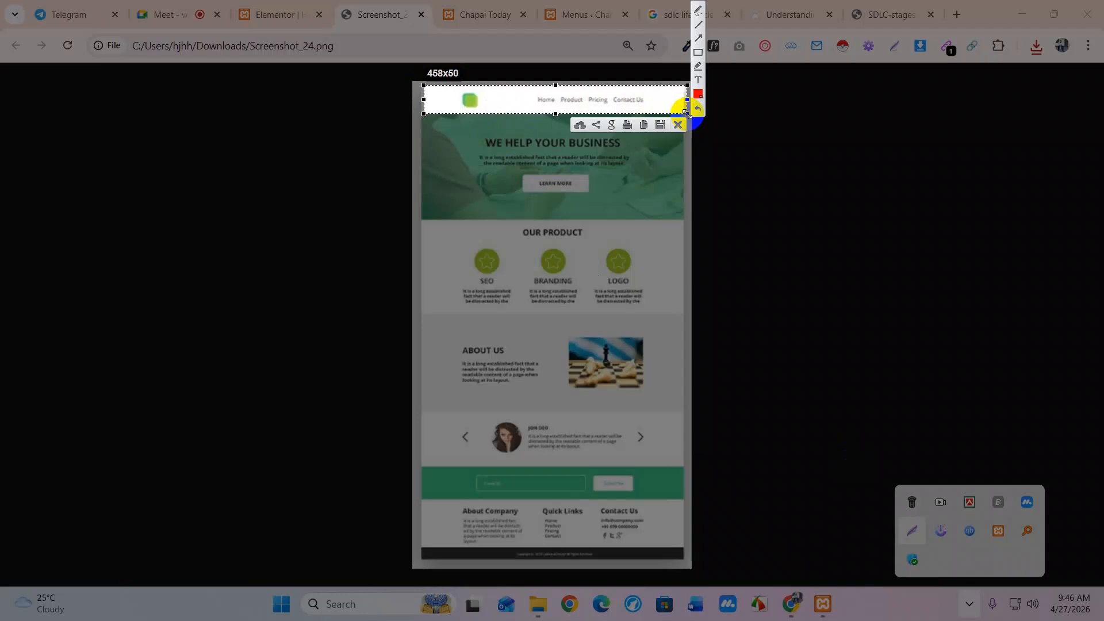
Step: Move the capture selection over the hero and Our Product sections, narrow it to single product columns, and discard the capture
left_click_drag(573, 99, 537, 224)
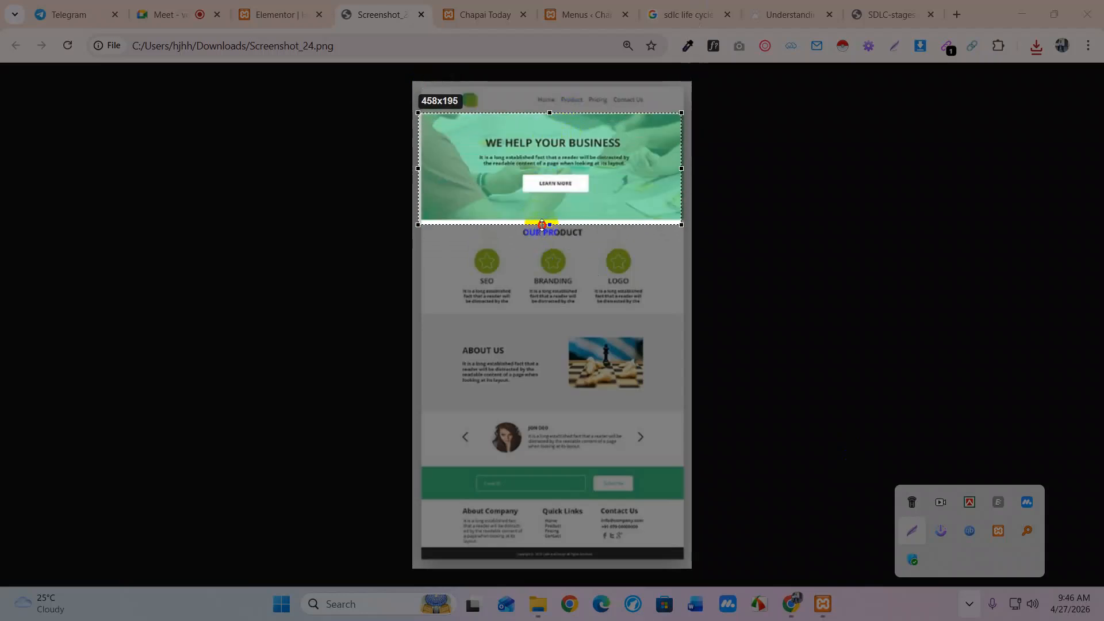
left_click_drag(559, 165, 553, 249)
left_click_drag(547, 197, 545, 223)
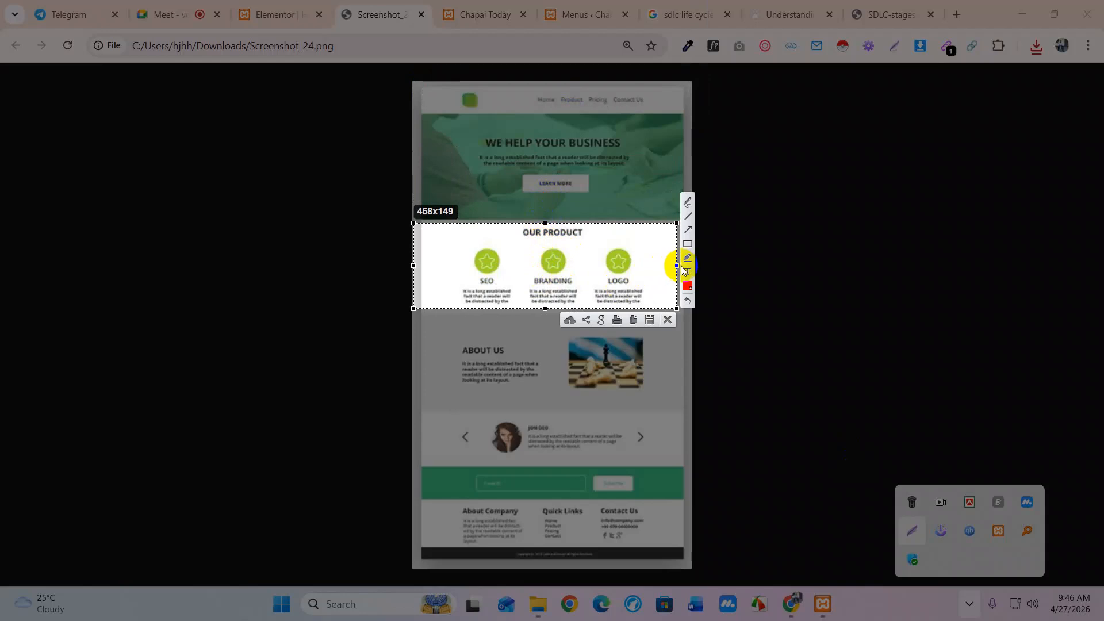
left_click_drag(677, 266, 527, 262)
mouse_move(460, 266)
left_mouse_down()
mouse_move(547, 261)
mouse_move(481, 267)
mouse_move(589, 274)
mouse_move(624, 258)
left_mouse_up()
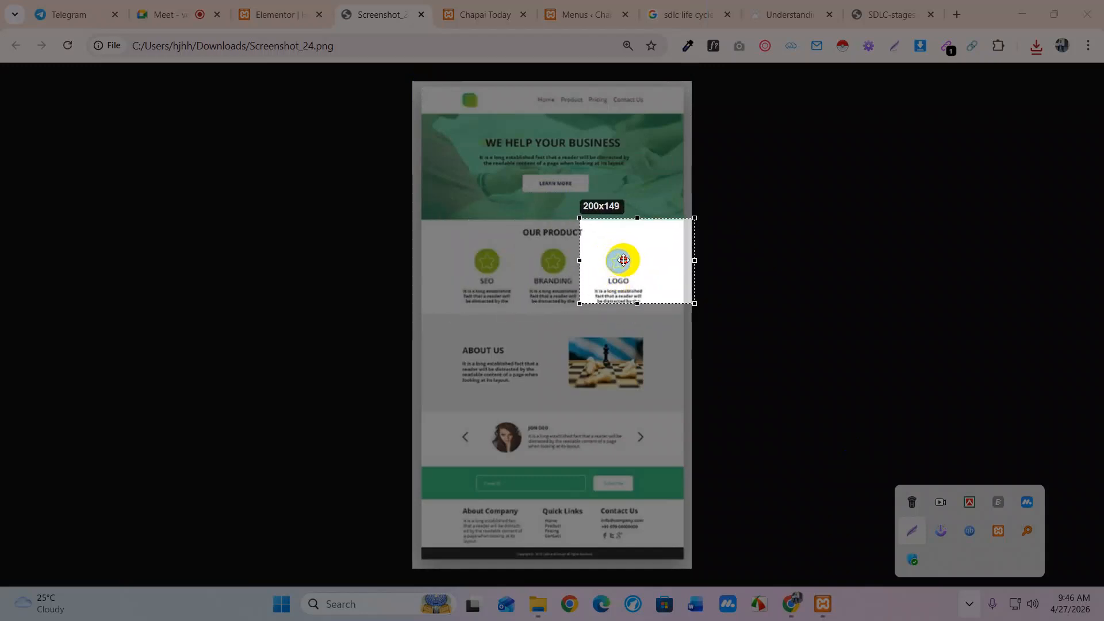
left_click(685, 315)
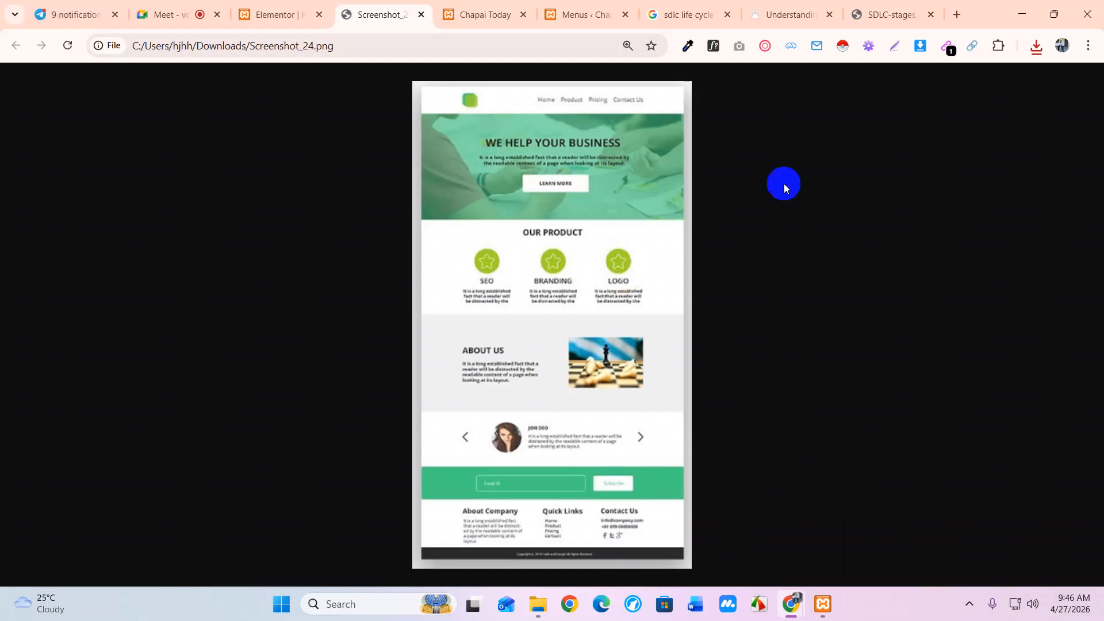
Step: Open the Web Design and Development-Day 12 video from the WEB DEVELOPMENT GOVT playlist on YouTube in a new tab
left_click(891, 14)
left_click(957, 16)
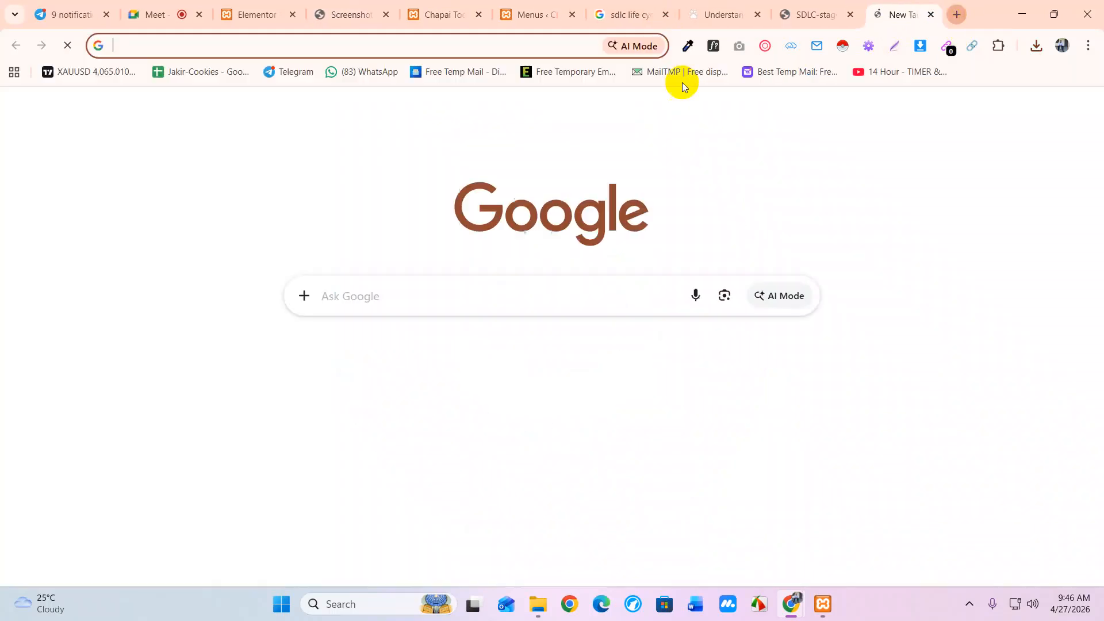
left_click(888, 76)
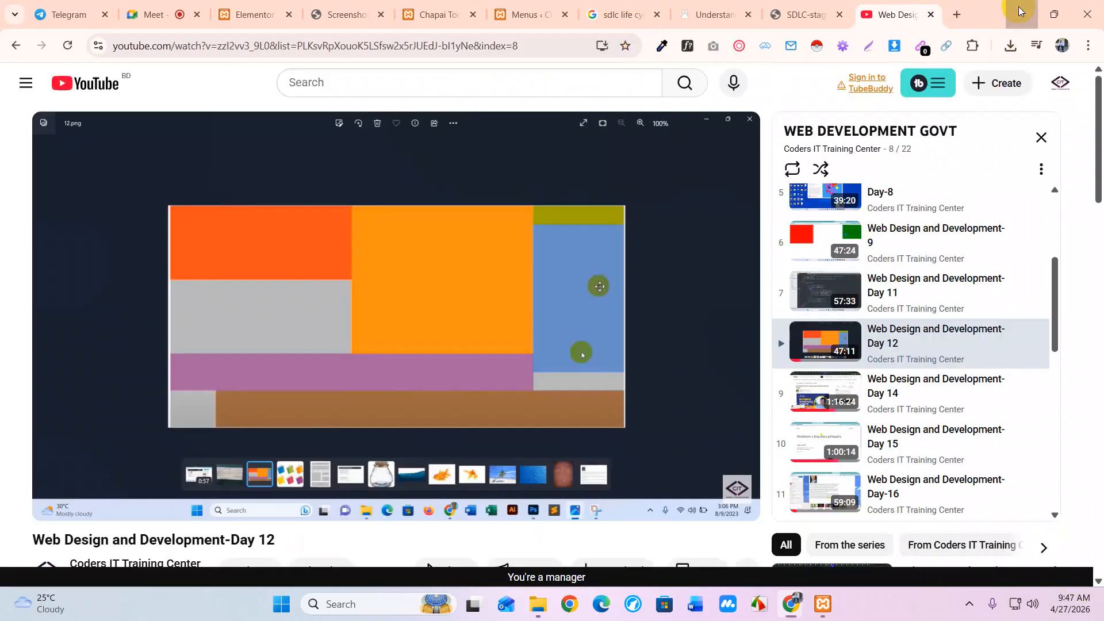
Step: Switch to the Downloads folder and view the coloured layout image Screenshot_1.jpg in a maximized window
left_click(1021, 12)
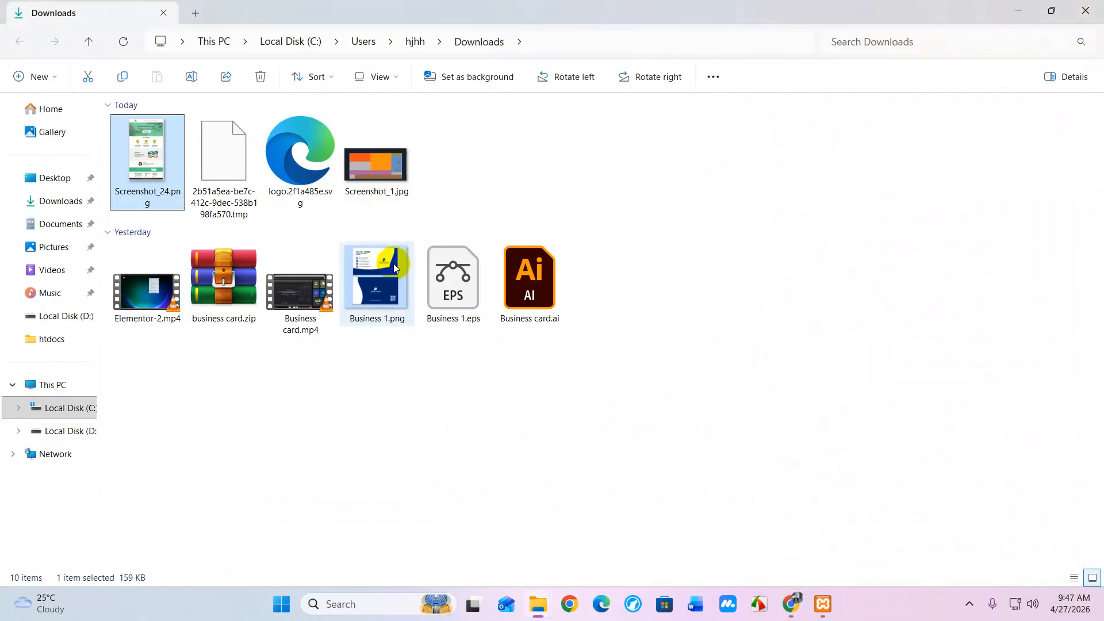
double_click(375, 168)
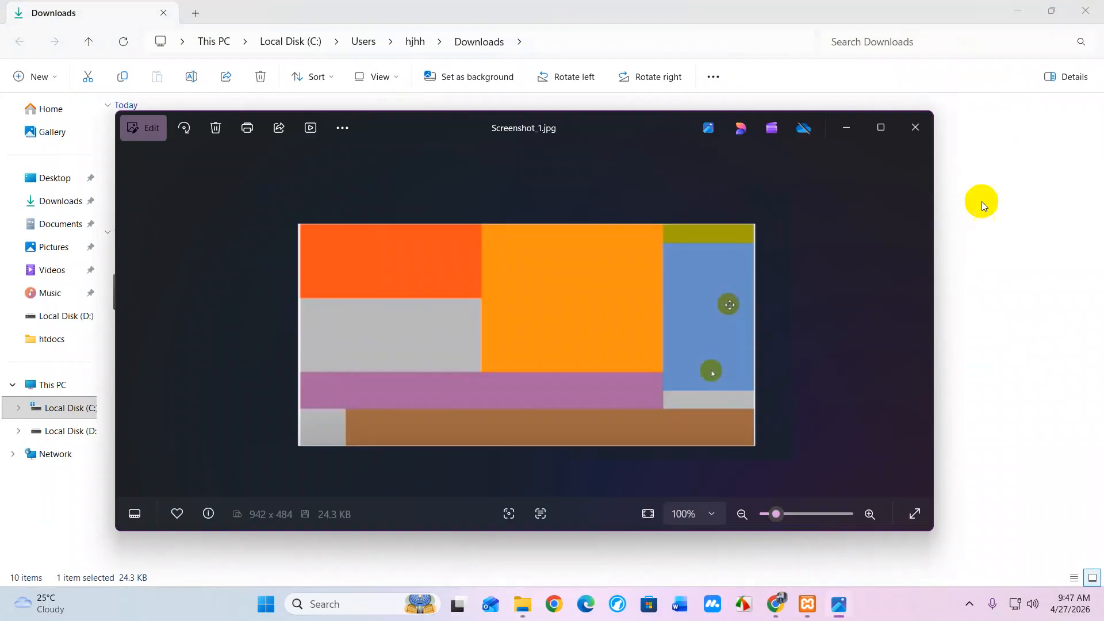
left_click(880, 126)
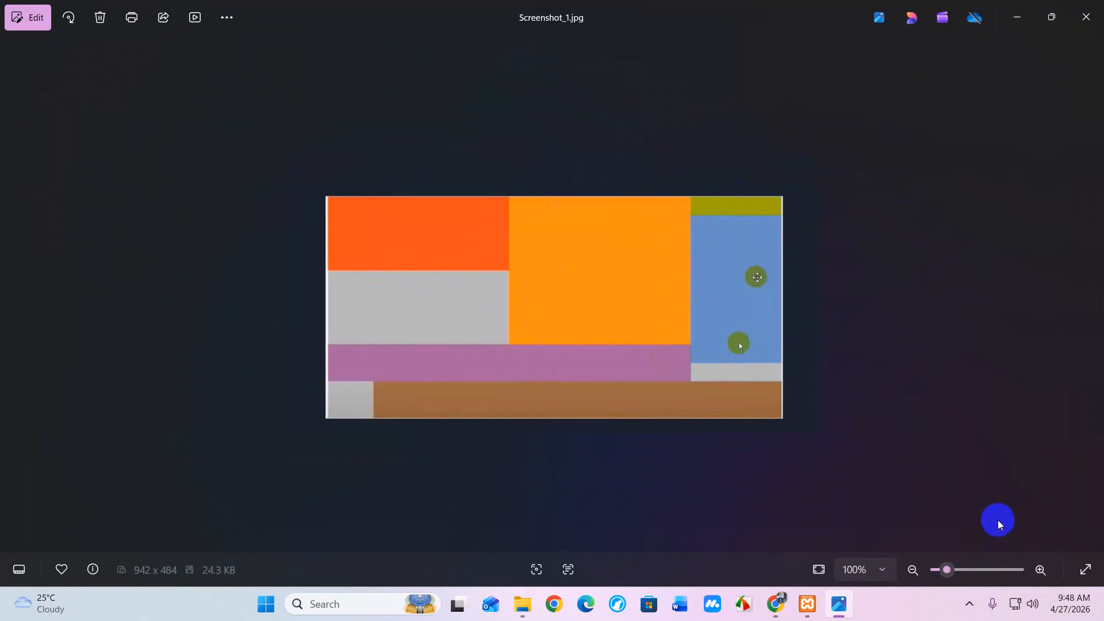
Step: Frame the coloured layout's blocks above the brown row with a capture selection, resizing it to compare the possible row divisions
left_click(970, 604)
left_click(913, 543)
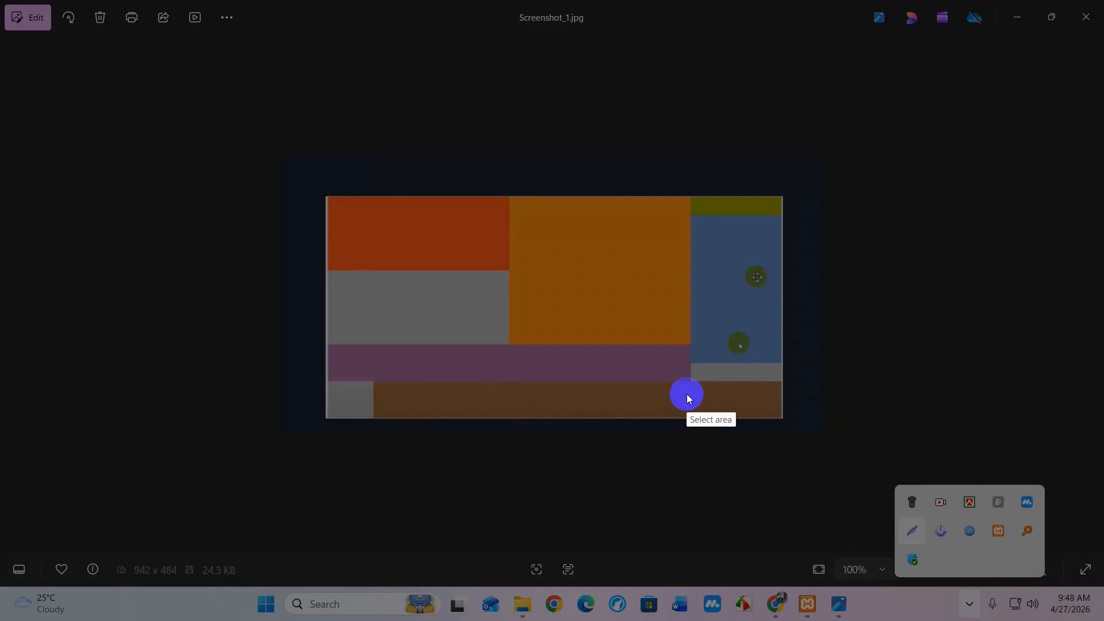
mouse_move(326, 197)
left_mouse_down()
mouse_move(622, 347)
mouse_move(743, 360)
mouse_move(782, 379)
left_mouse_up()
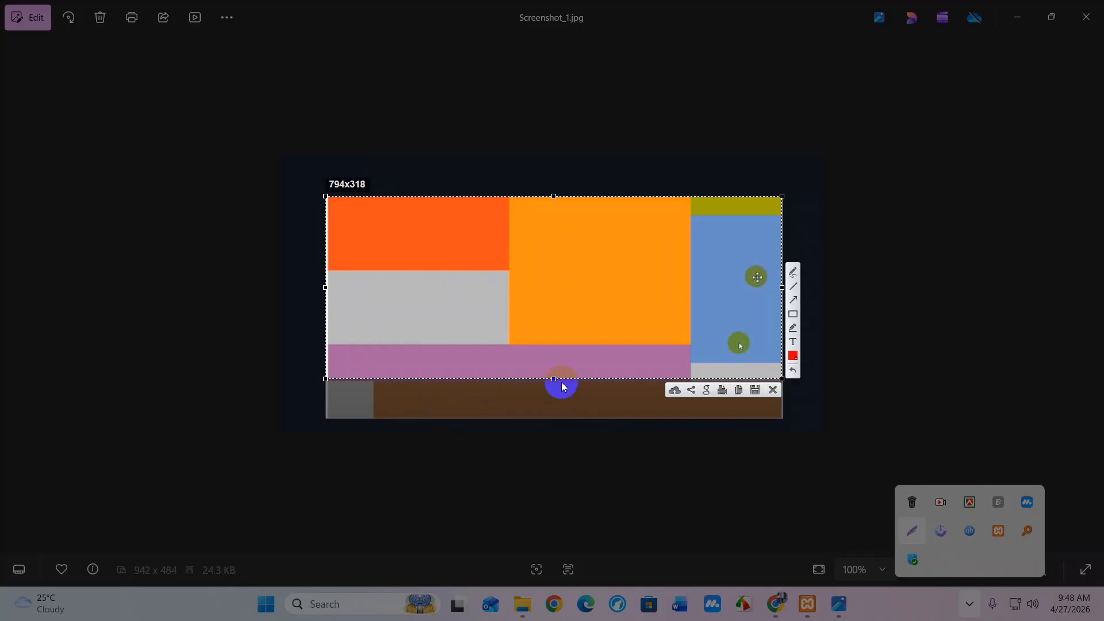
left_click_drag(554, 379, 547, 273)
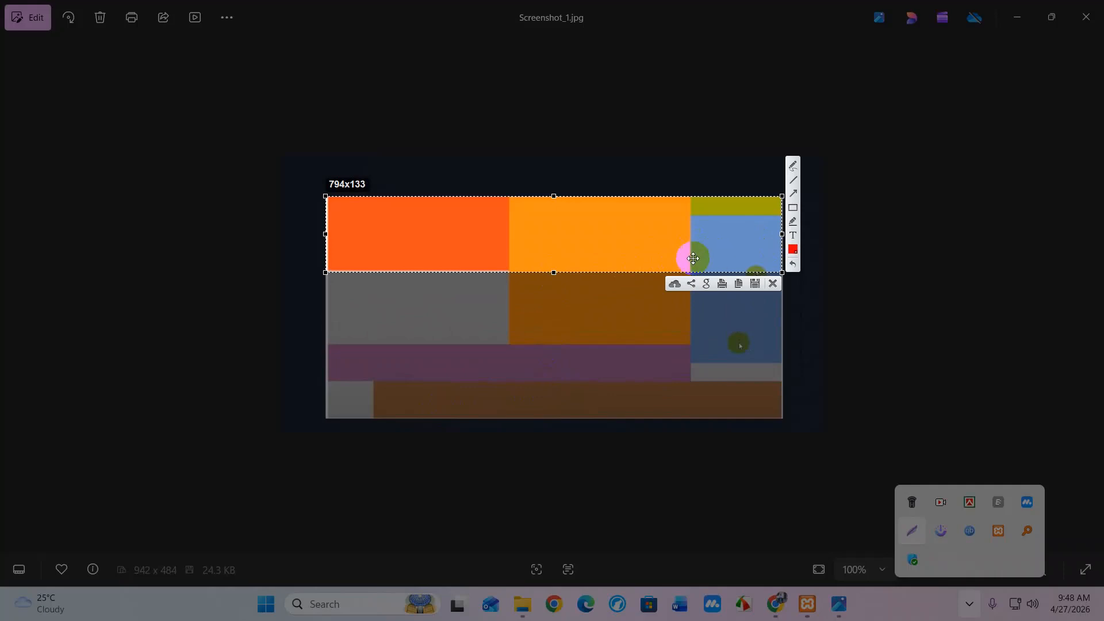
left_click_drag(554, 272, 557, 345)
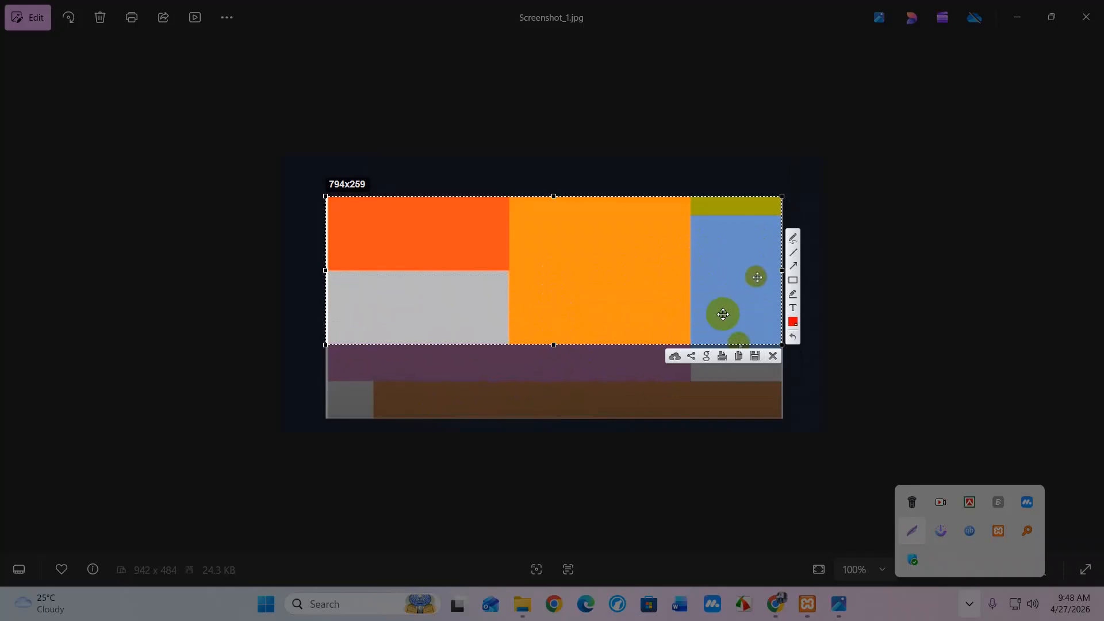
left_click_drag(555, 344, 552, 381)
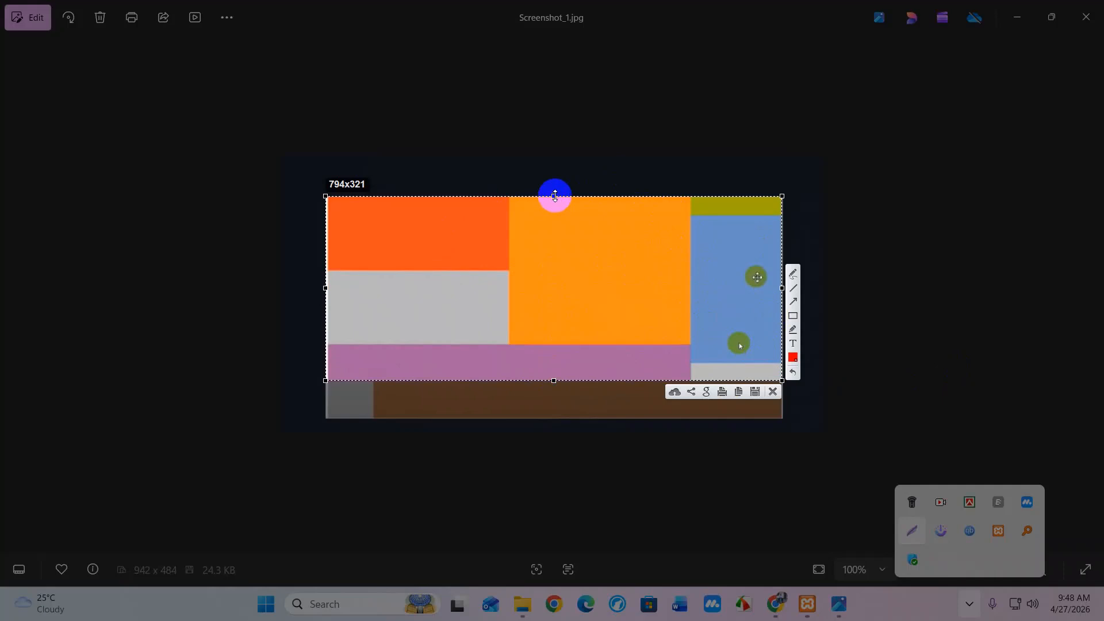
mouse_move(555, 196)
left_mouse_down()
mouse_move(541, 393)
mouse_move(561, 330)
mouse_move(545, 211)
mouse_move(560, 379)
left_mouse_up()
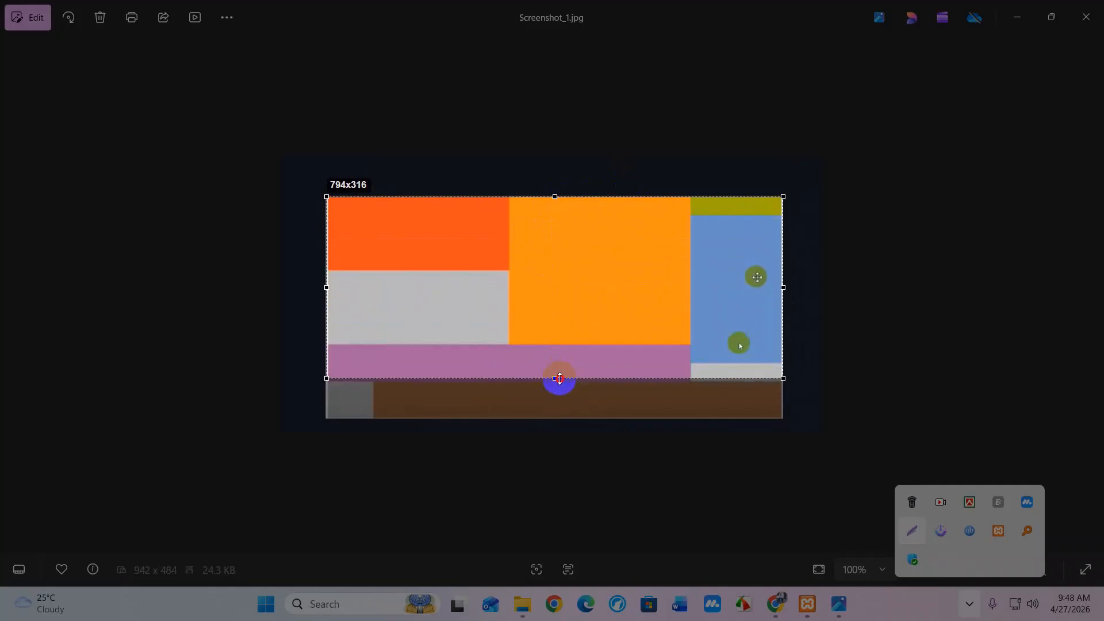
left_click_drag(559, 378, 556, 381)
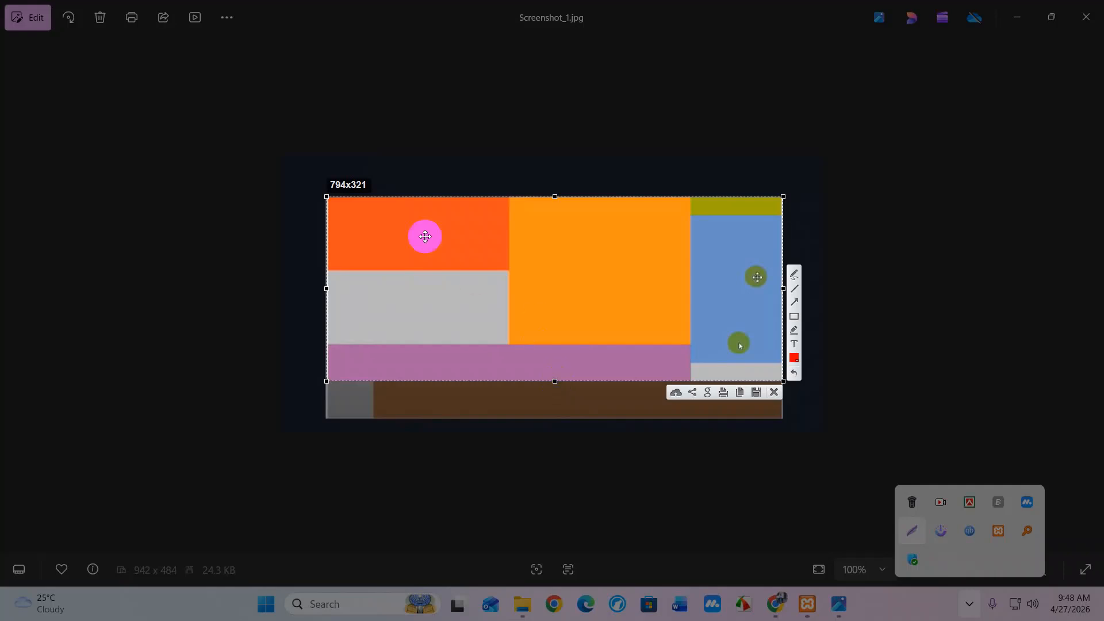
Step: Resize the capture selection to examine the layout's column divisions beside the blue block, discard it, and close the image
left_click(795, 285)
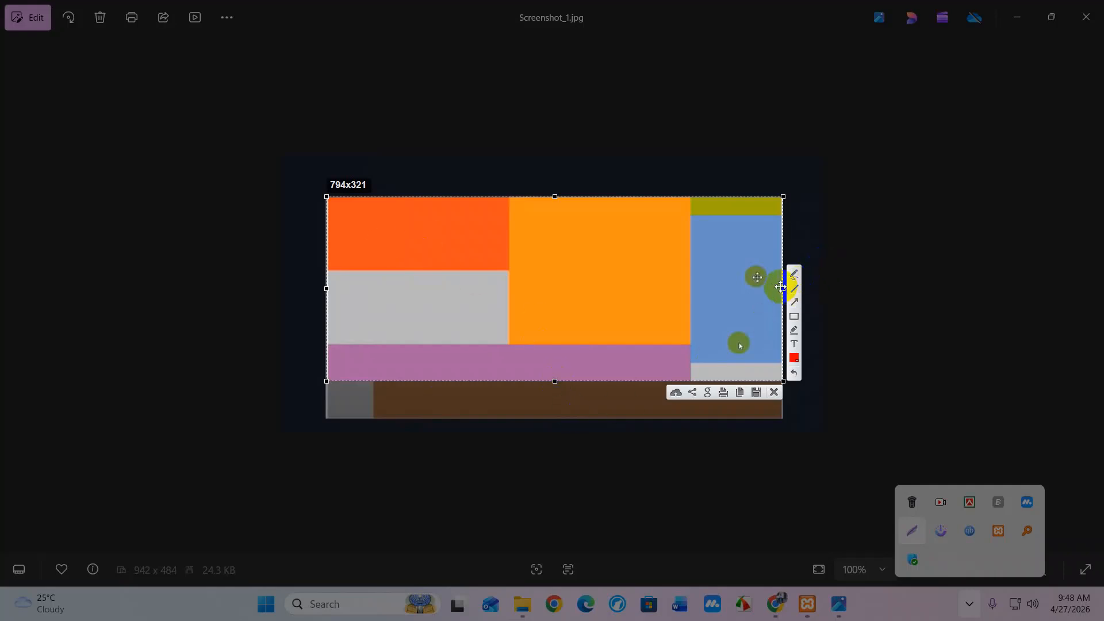
left_click_drag(783, 290, 691, 299)
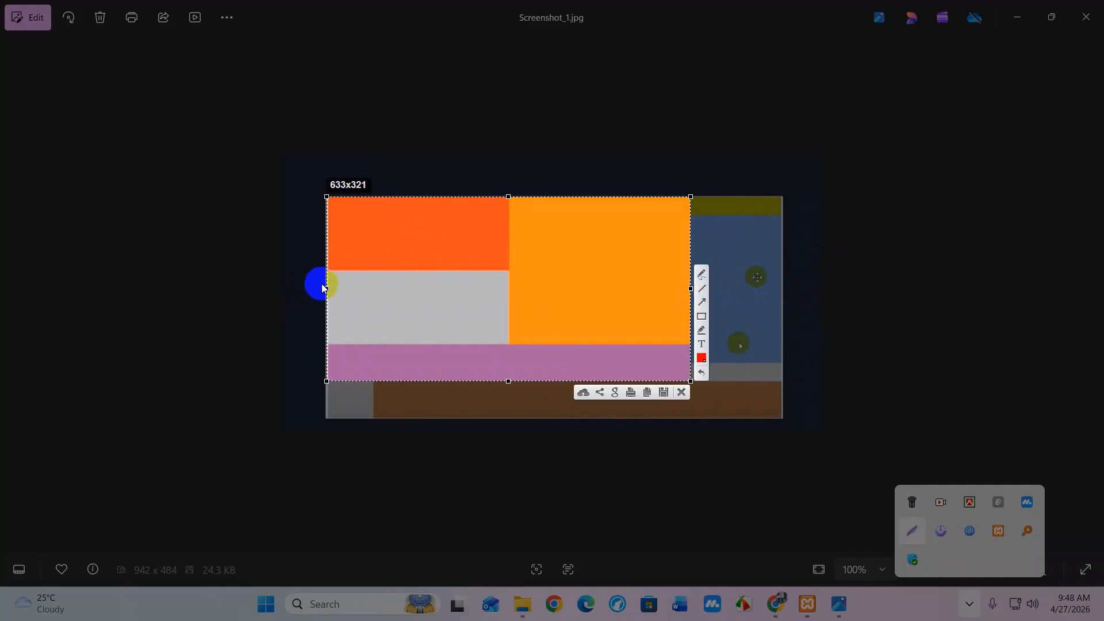
left_click_drag(326, 287, 744, 296)
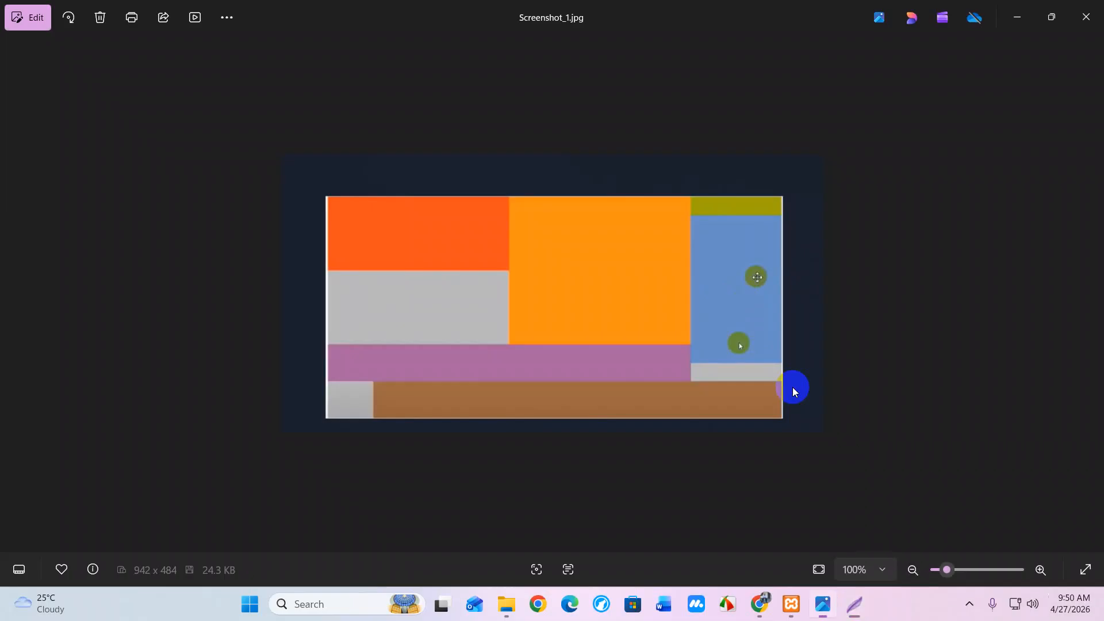
left_click(1085, 17)
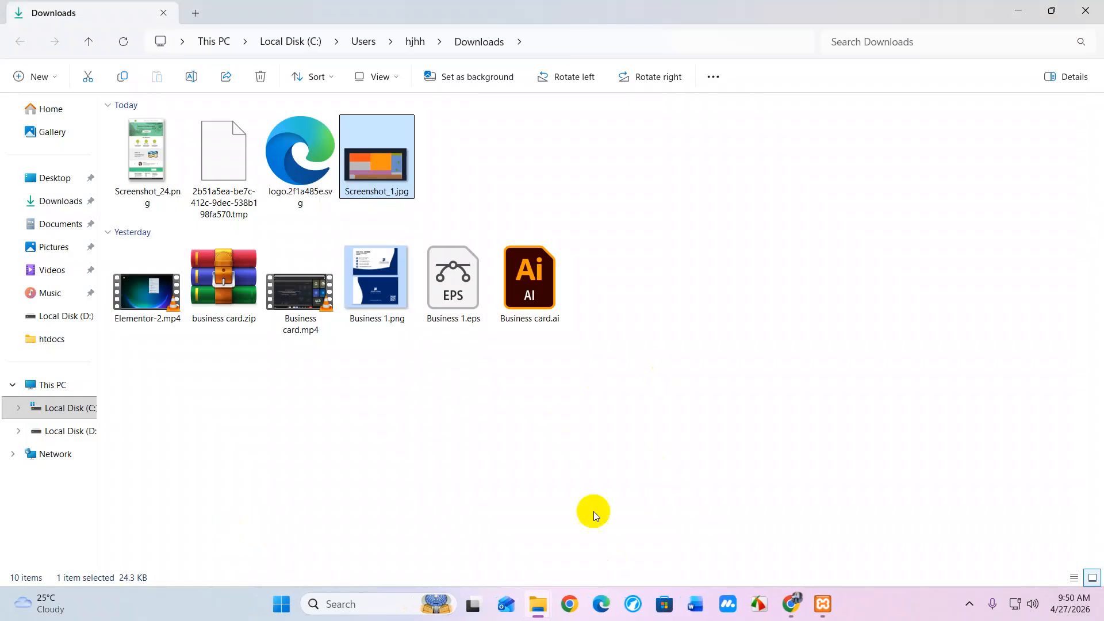
Step: Skim the Day 12 YouTube video through its HTML and CSS layout coding, from about 15:52 to 41:09
mouse_move(792, 603)
left_click(722, 574)
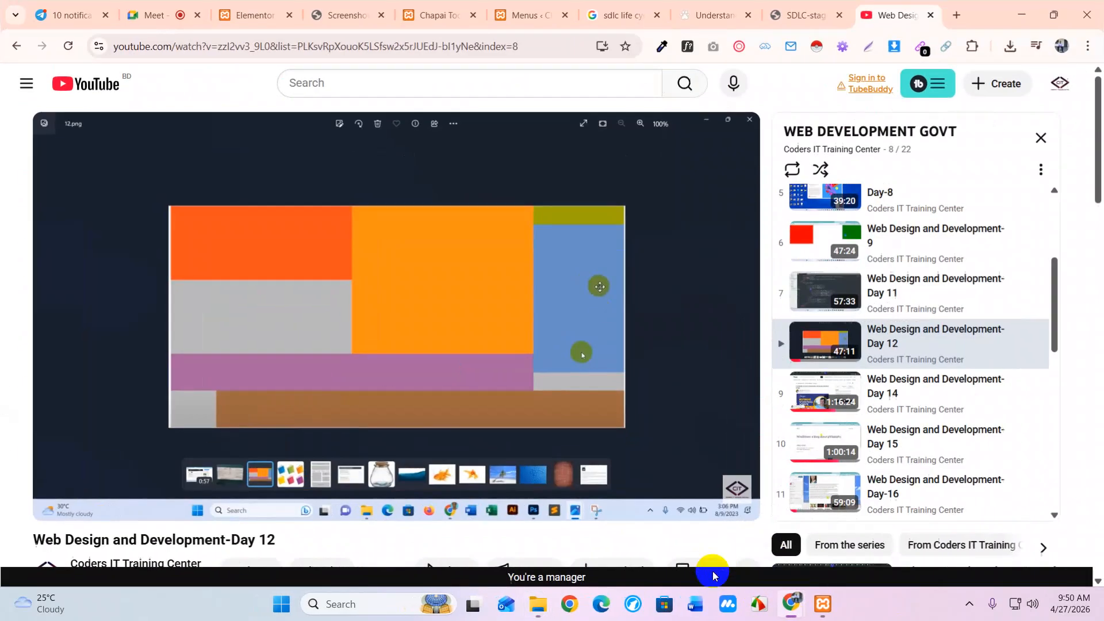
left_click(281, 412)
left_click(278, 478)
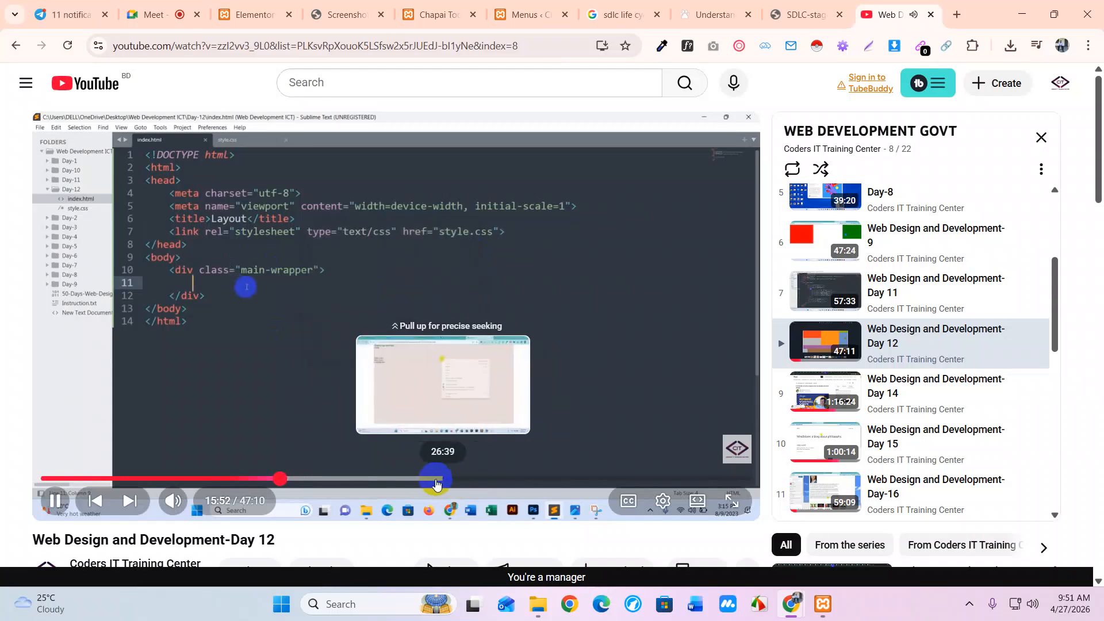
left_click(400, 483)
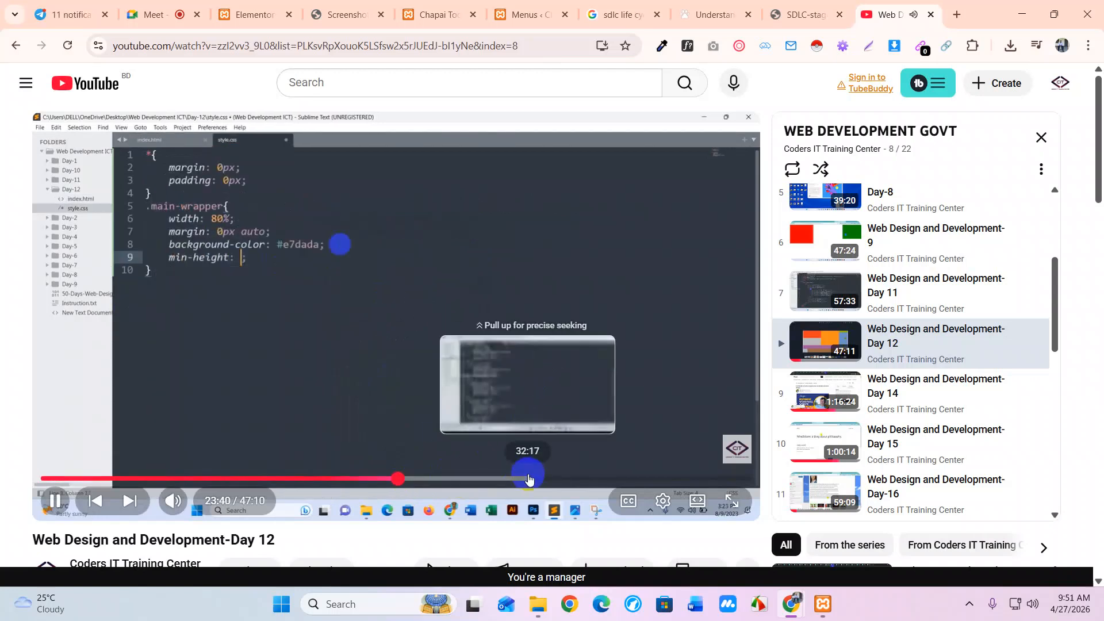
left_click(528, 480)
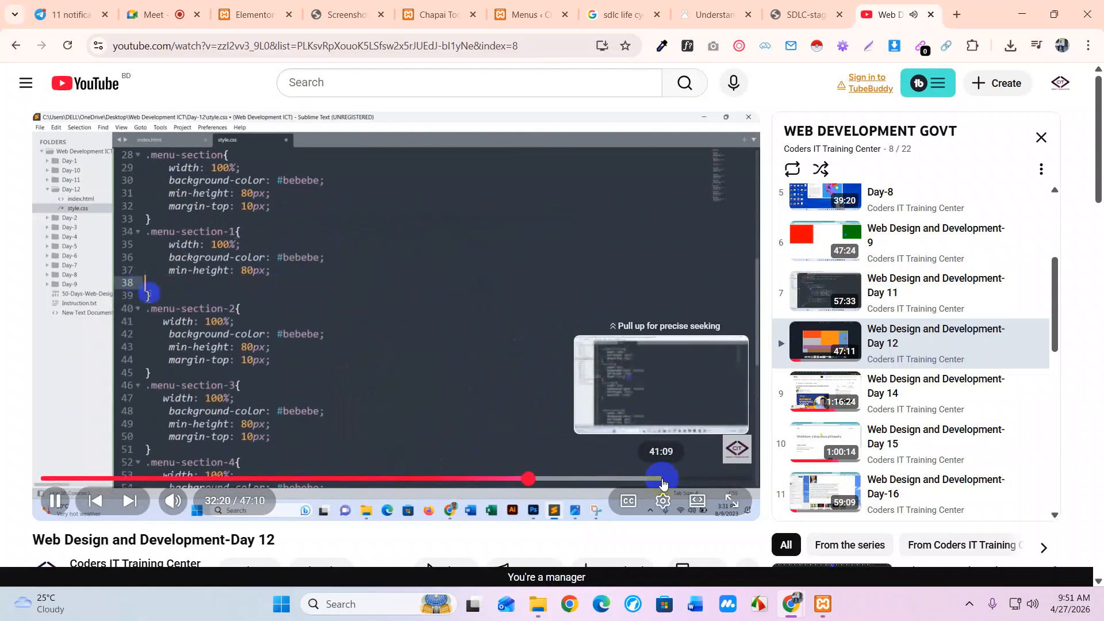
left_click(662, 481)
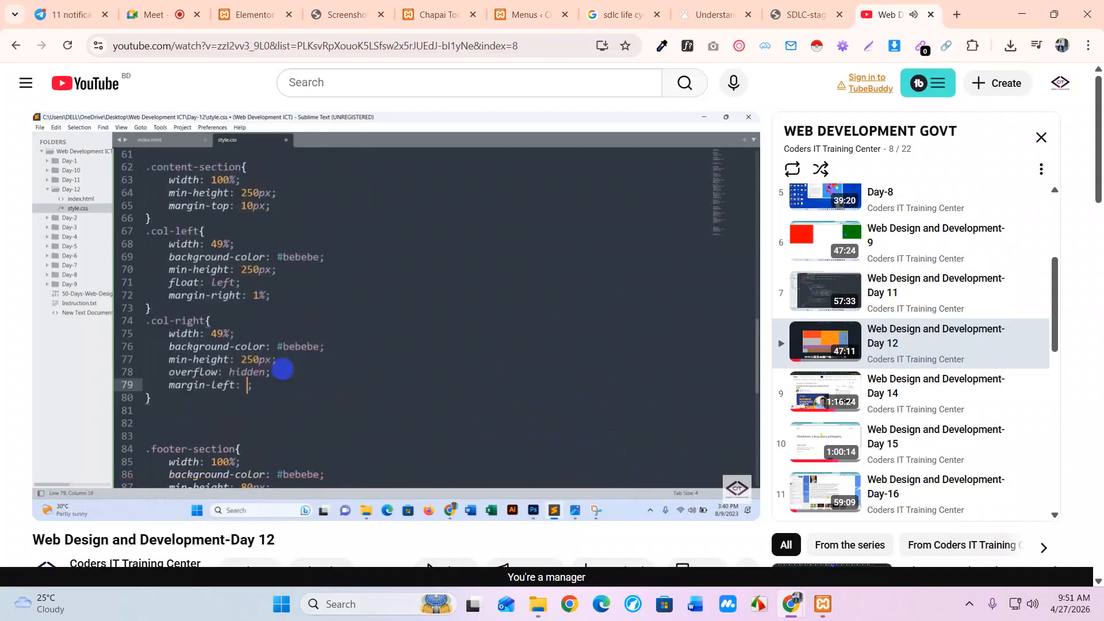
left_click(436, 114)
Step: Add a Site Logo widget to the narrow first column of the header section on the Elementor Home page
left_click(253, 14)
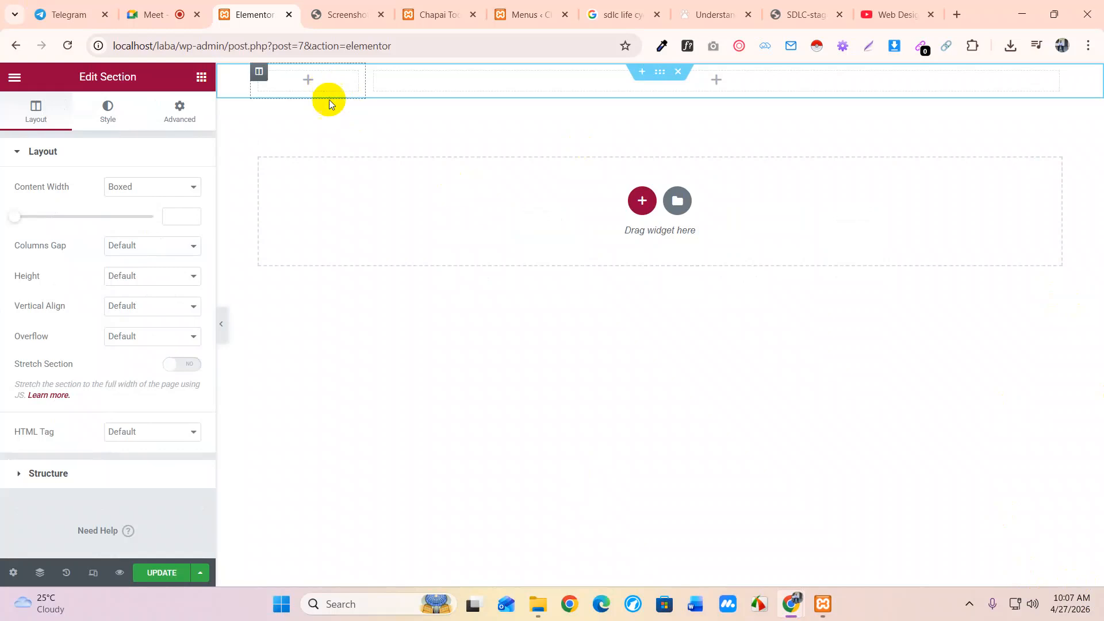
left_click(329, 99)
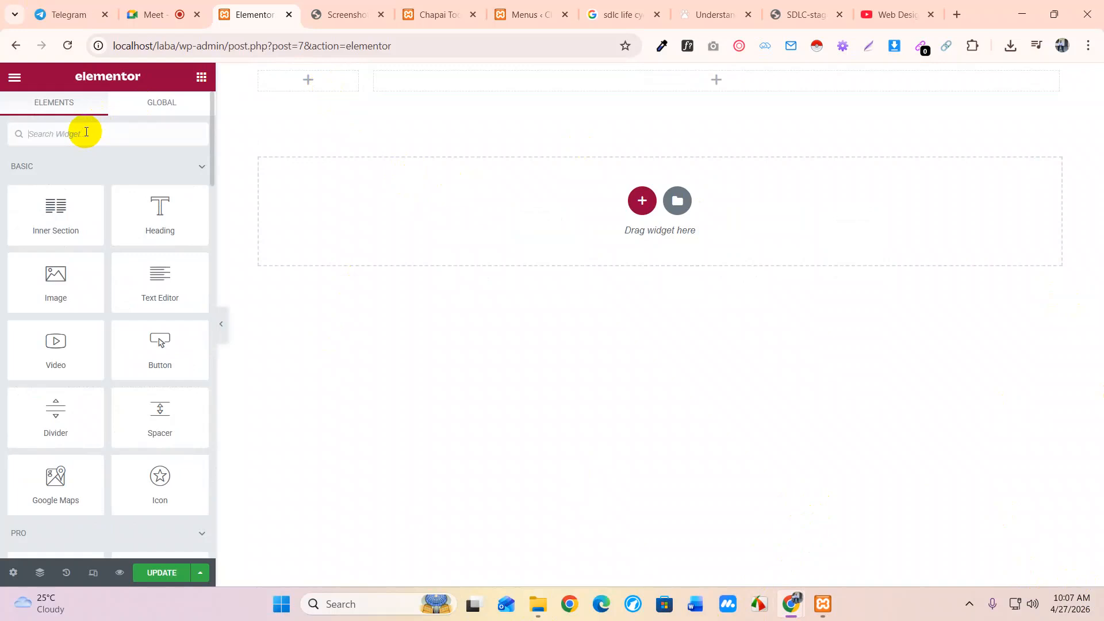
type("log")
left_click_drag(67, 188, 331, 80)
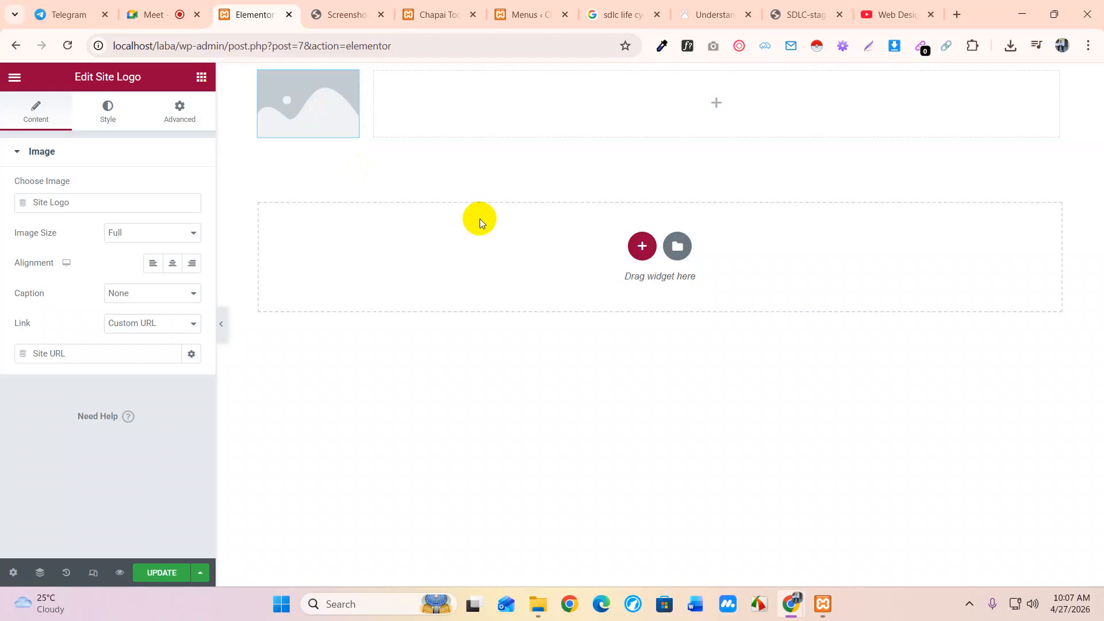
Step: Open the logo selection in the Chapai Today site's Site Identity customization settings
left_click(428, 26)
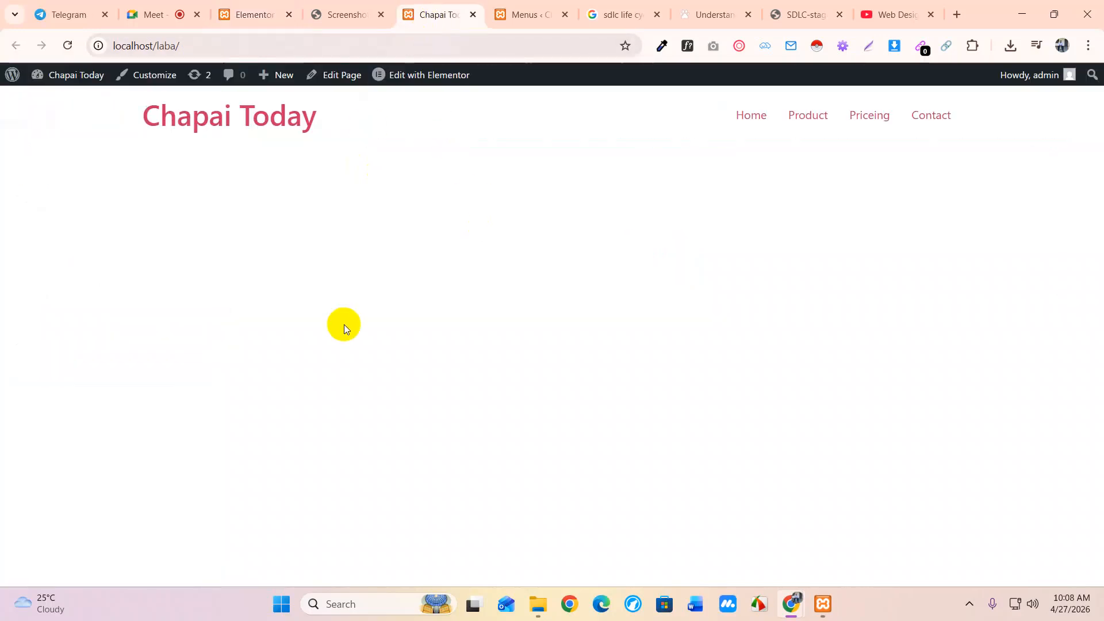
left_click(67, 92)
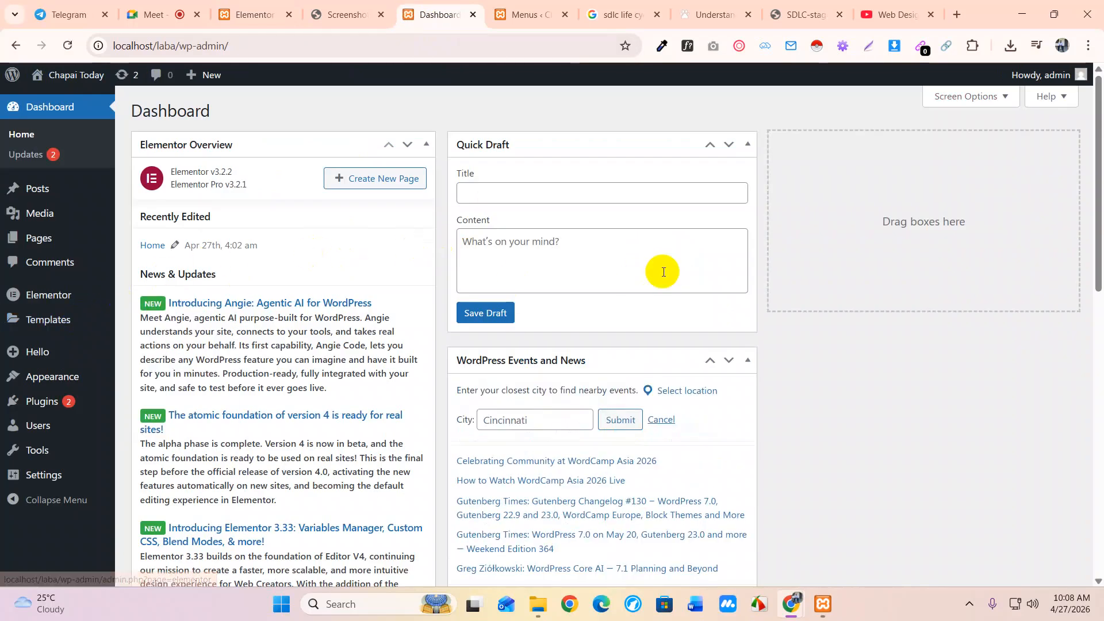
left_click(42, 384)
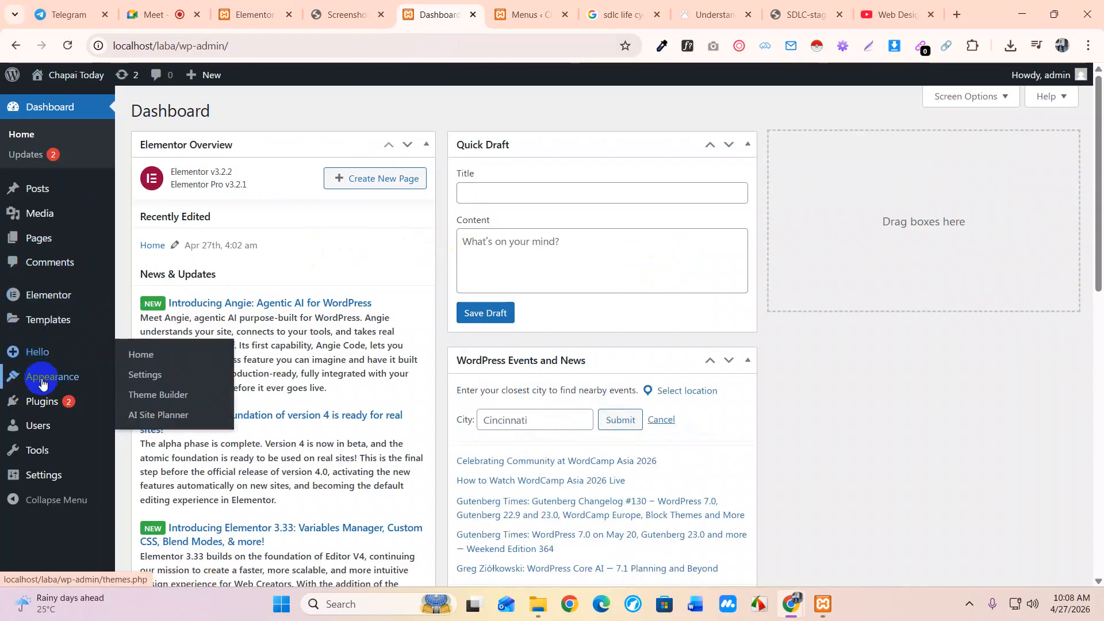
left_click(162, 420)
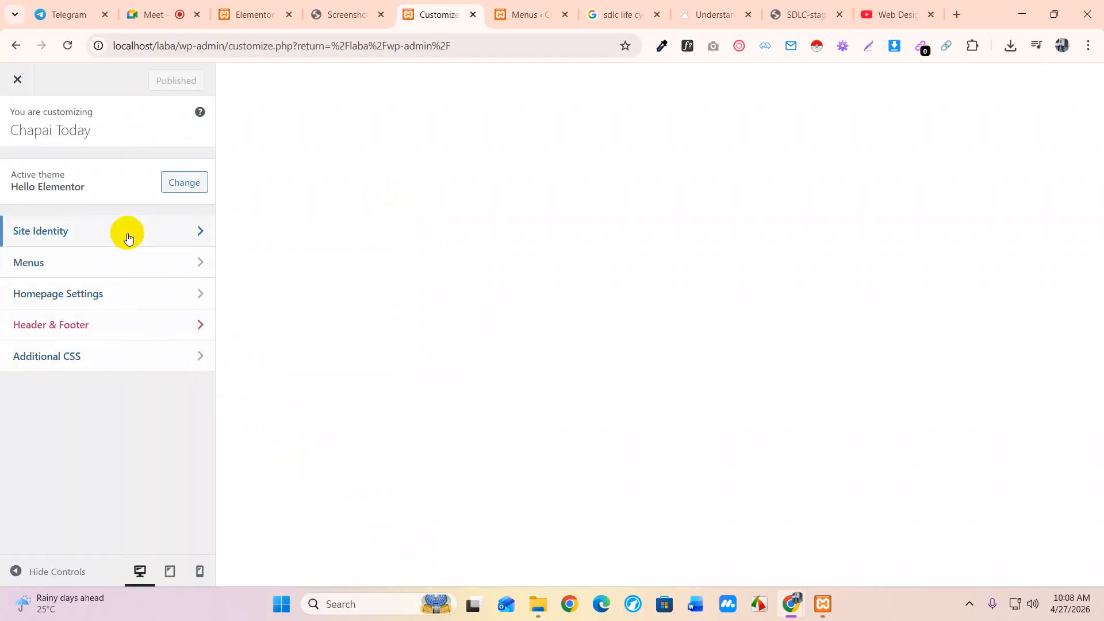
left_click(127, 238)
left_click(121, 211)
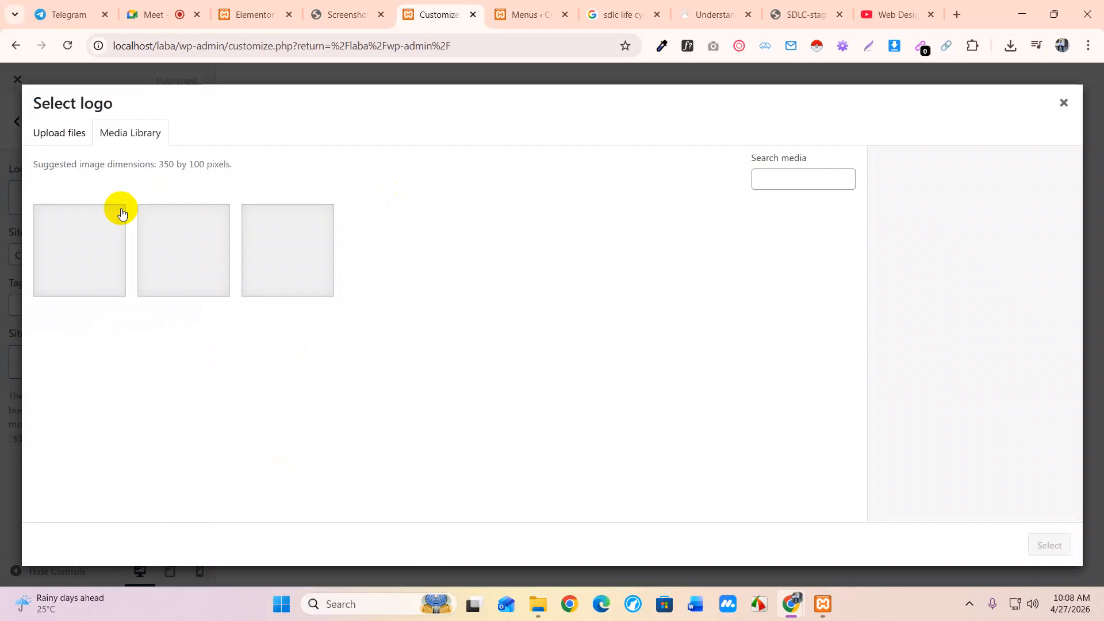
Step: Look through the Downloads and Desktop folders for a logo file to upload, and dismiss the file chooser
left_click(69, 135)
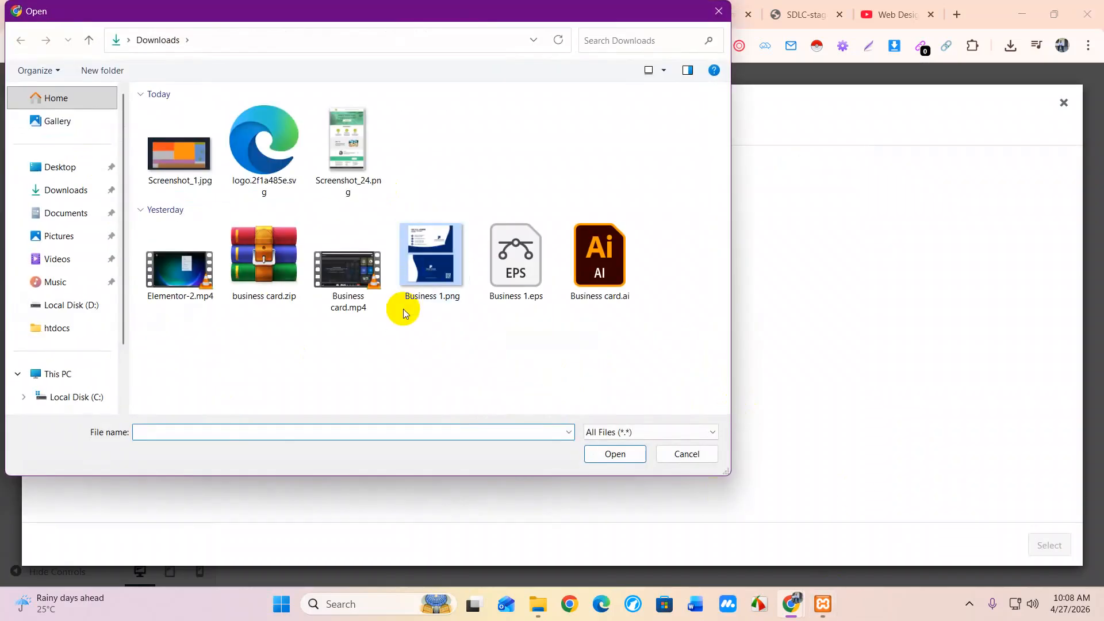
left_click(56, 167)
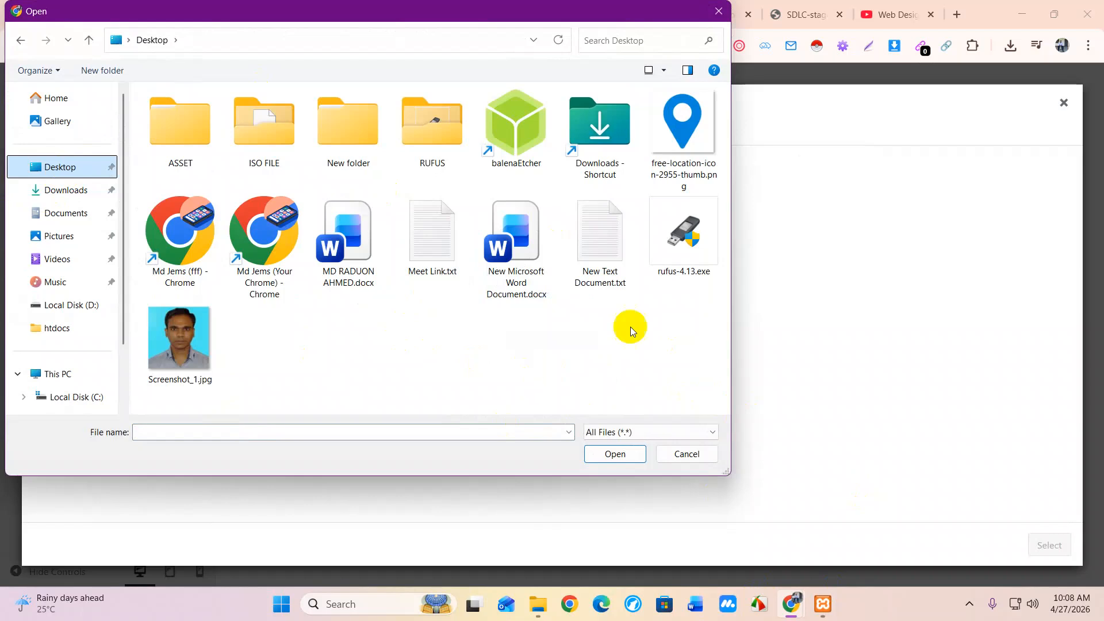
left_click(720, 11)
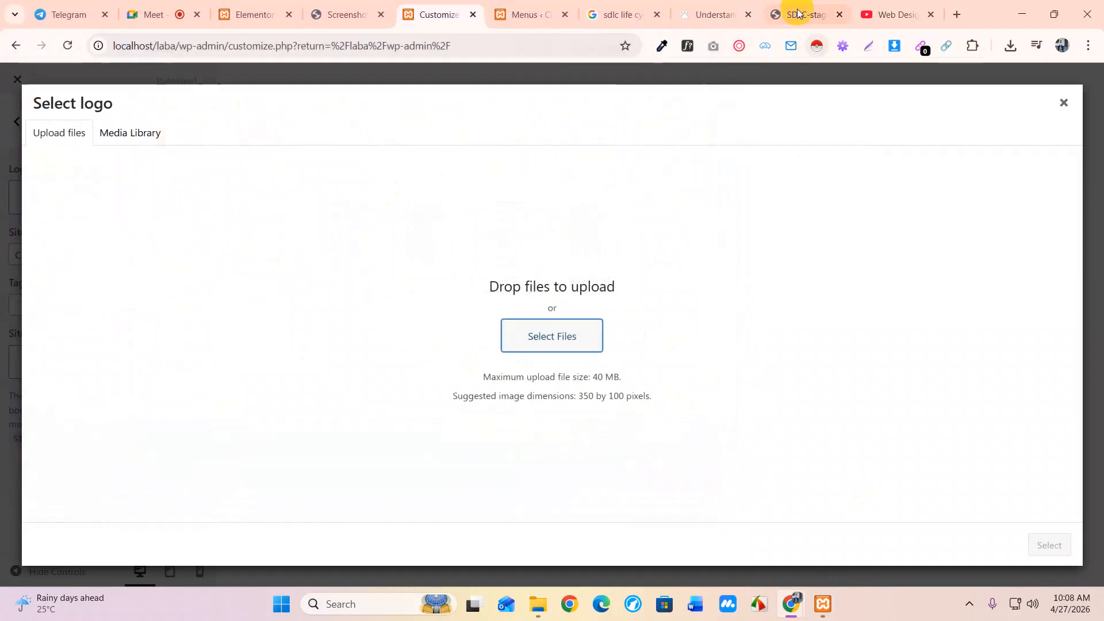
left_click(793, 15)
left_click(710, 14)
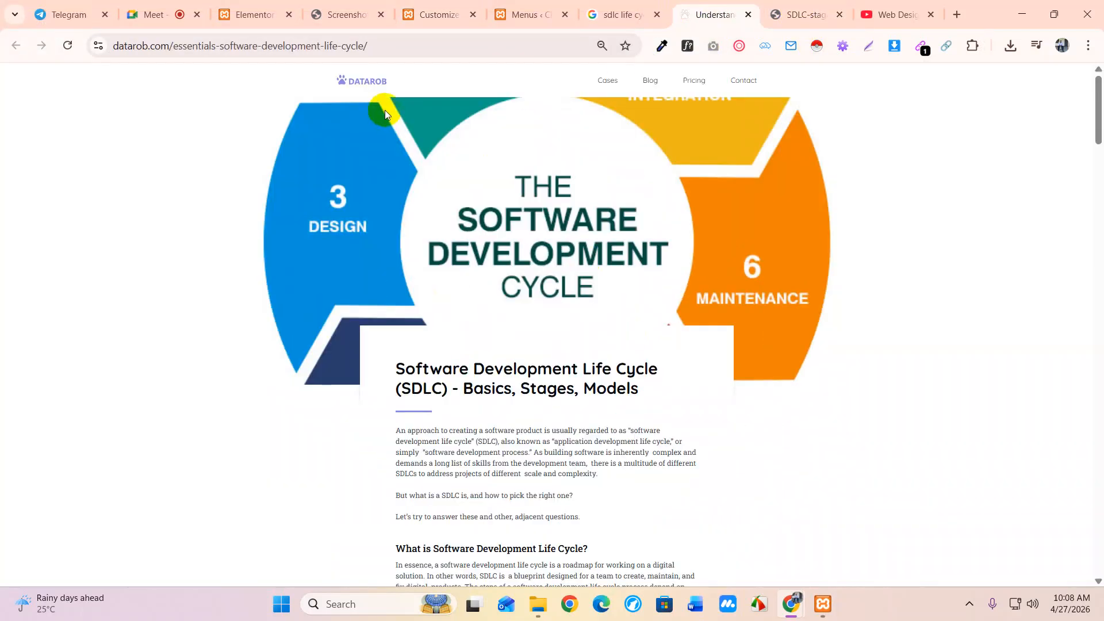
right_click(363, 84)
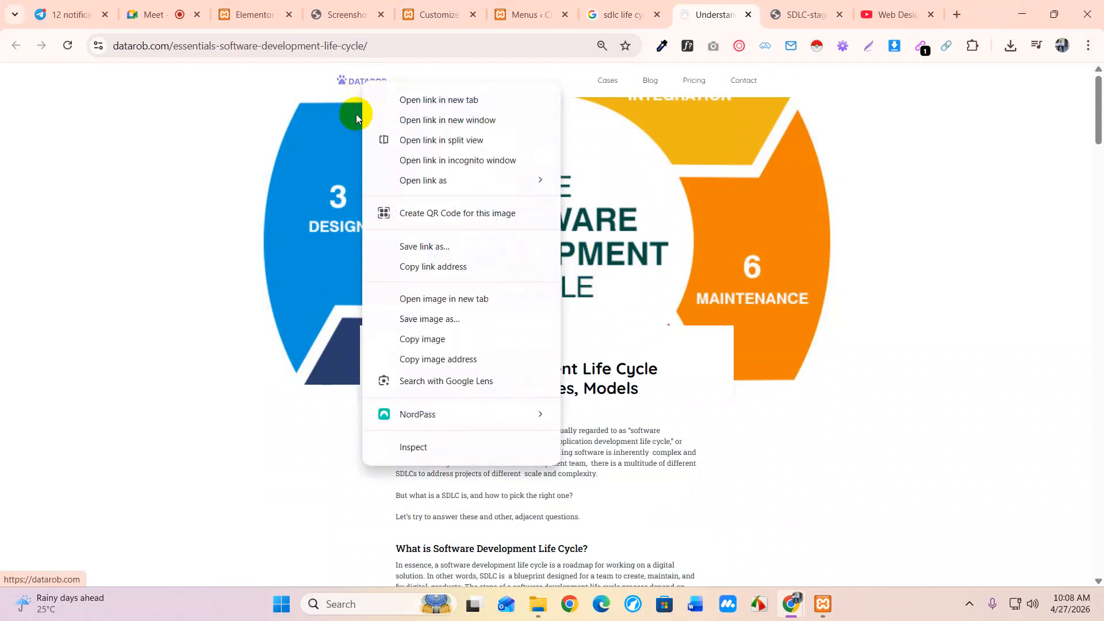
left_click(435, 319)
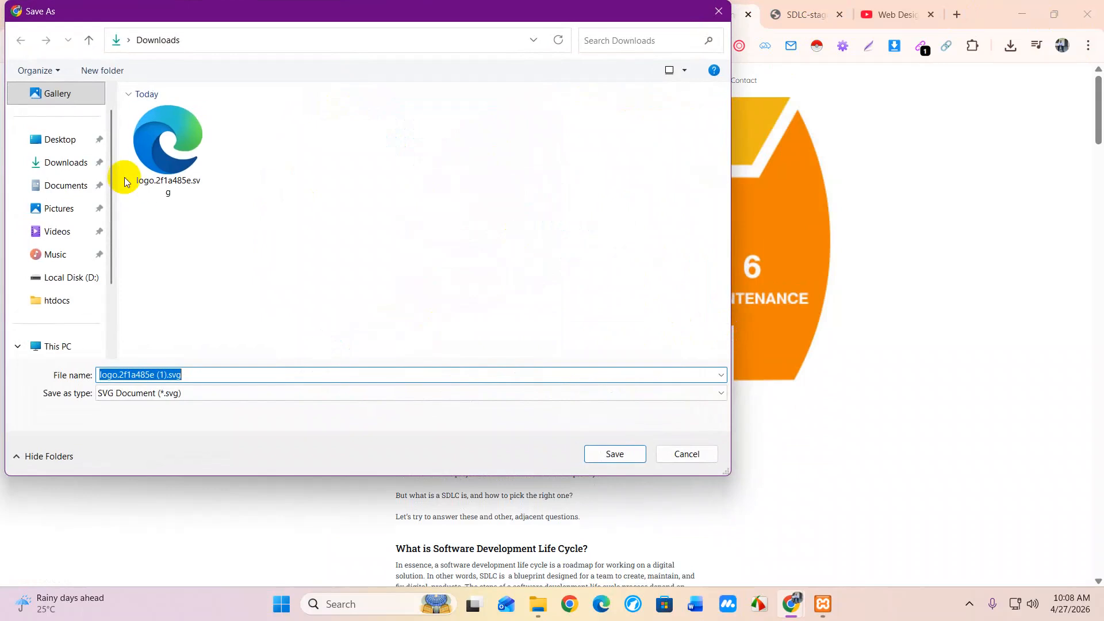
left_click(719, 11)
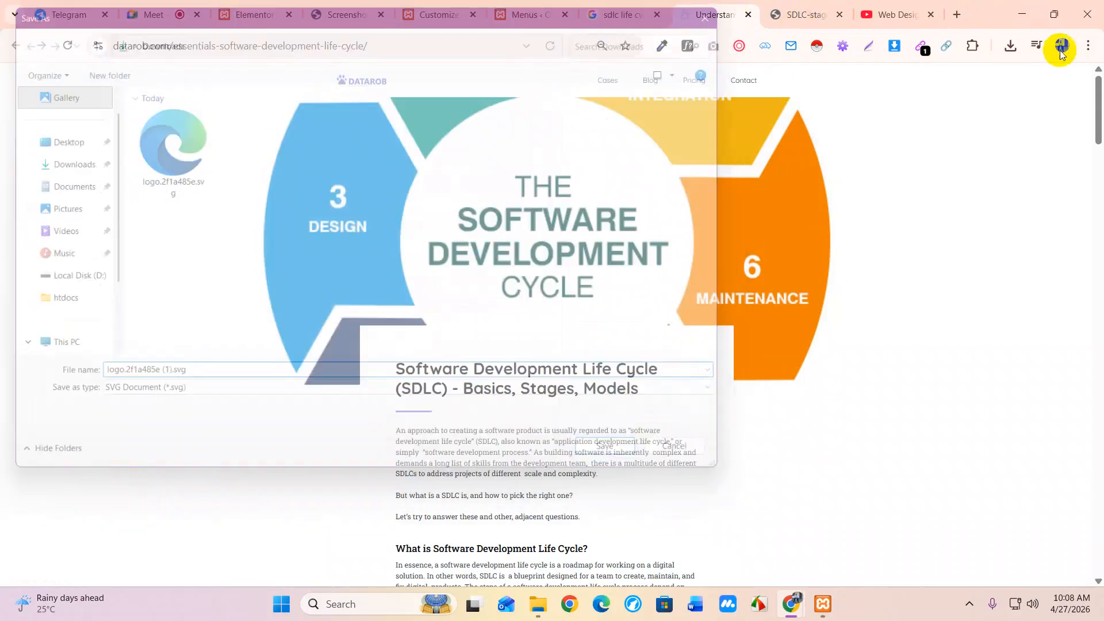
Step: Search Google for "svg to png" in a new browser tab
left_click(957, 15)
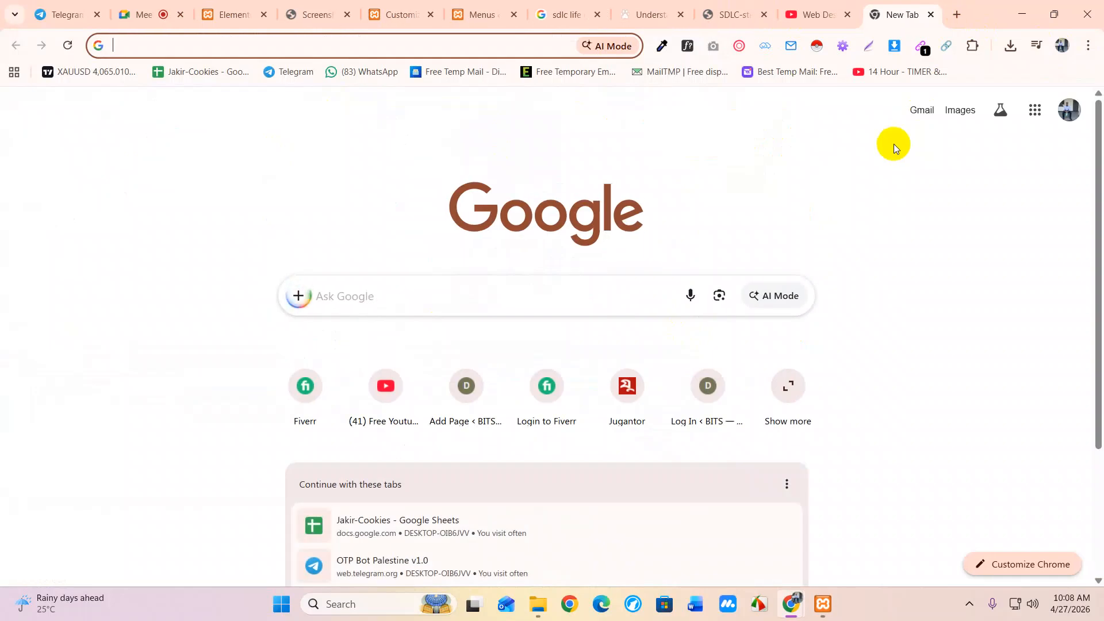
type("svg")
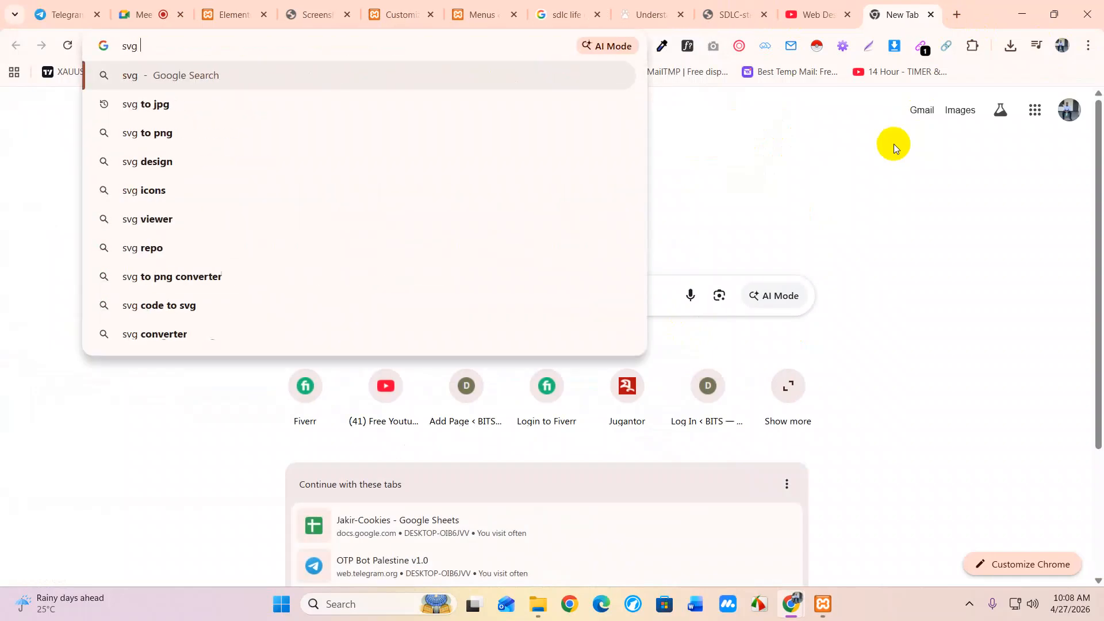
key("Down")
key("Down")
key("Return")
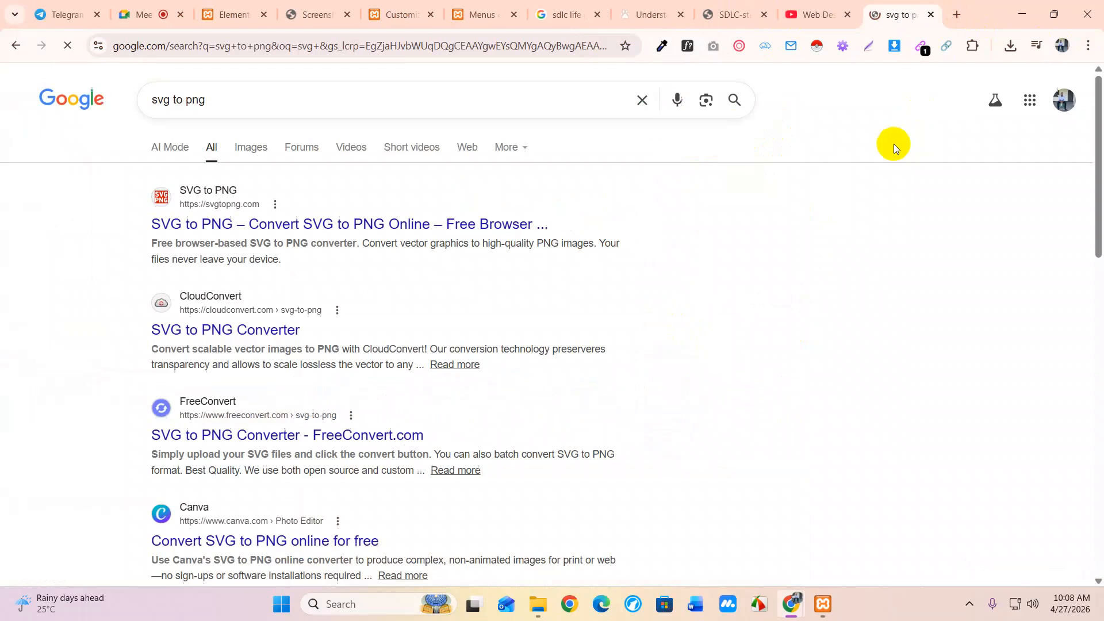
Step: Convert logo.2f1a485e.svg to PNG with the svgtopng.com converter and download the converted file
left_click(392, 225)
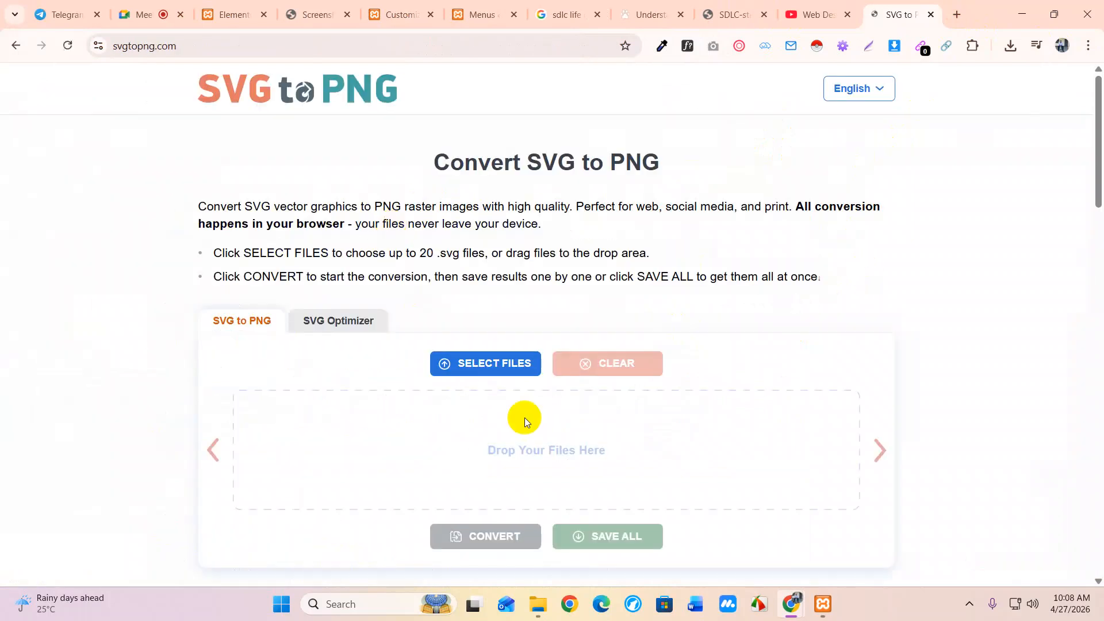
scroll(708, 423, "down", 2)
left_click(506, 227)
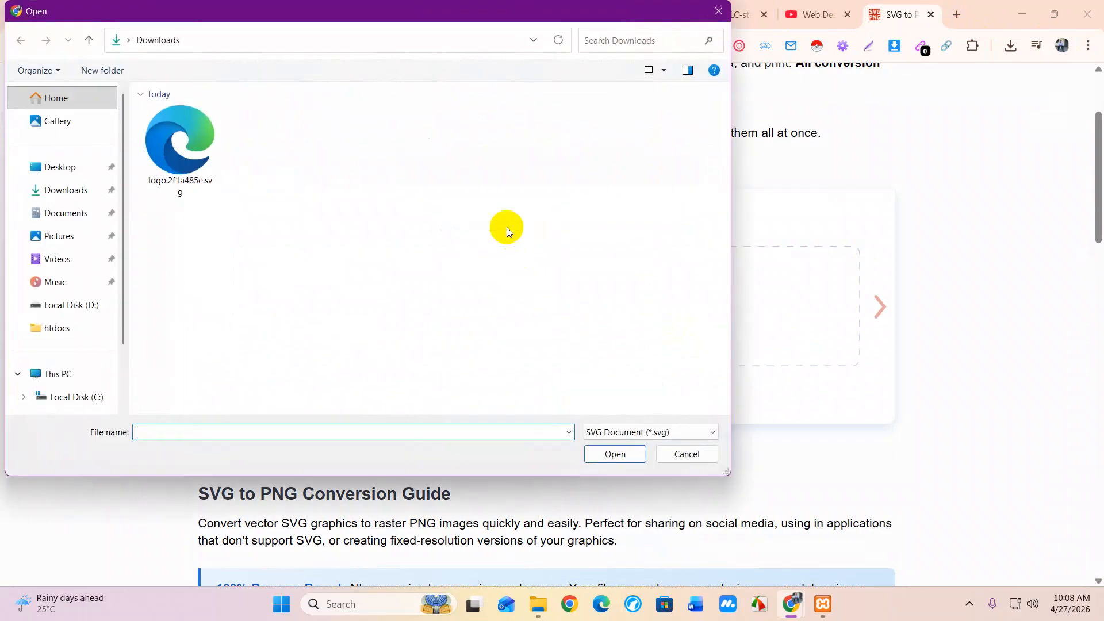
left_click(207, 158)
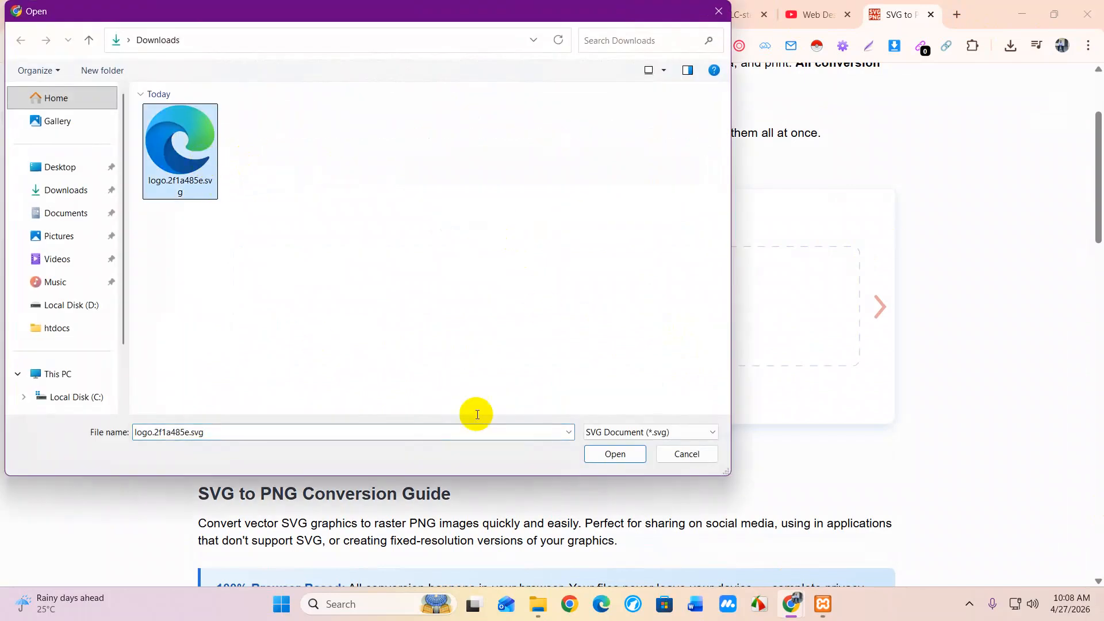
left_click(618, 453)
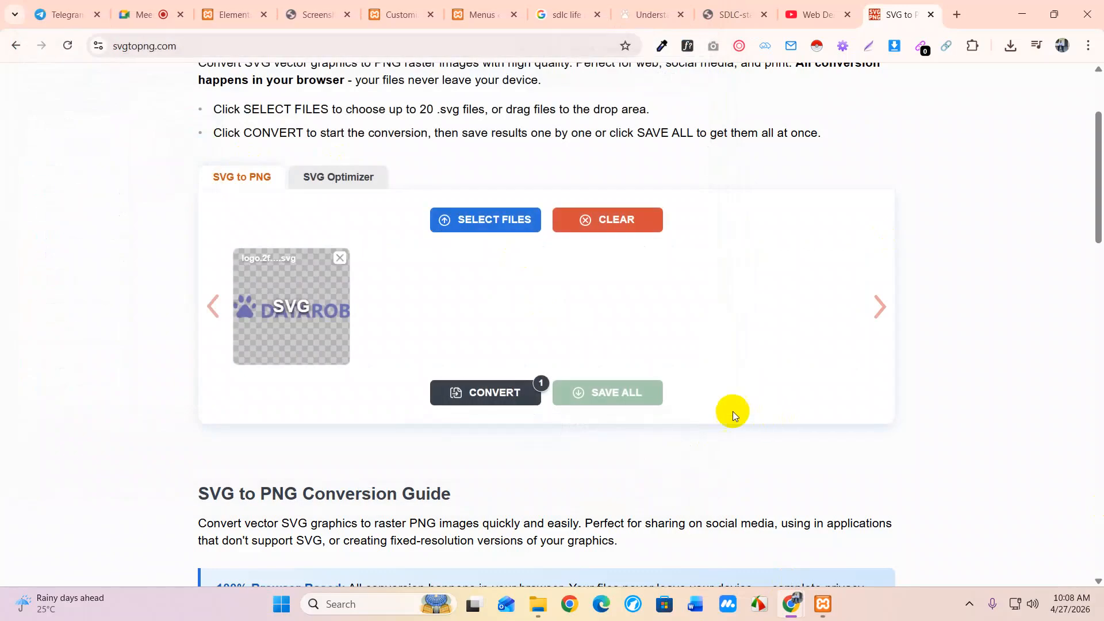
left_click(504, 395)
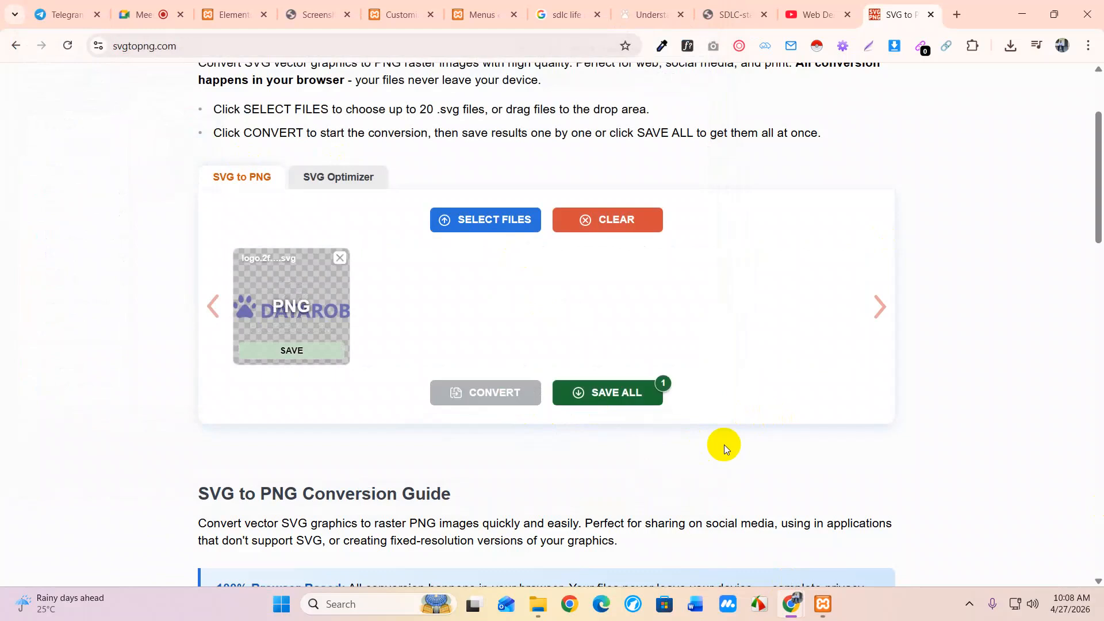
left_click(604, 388)
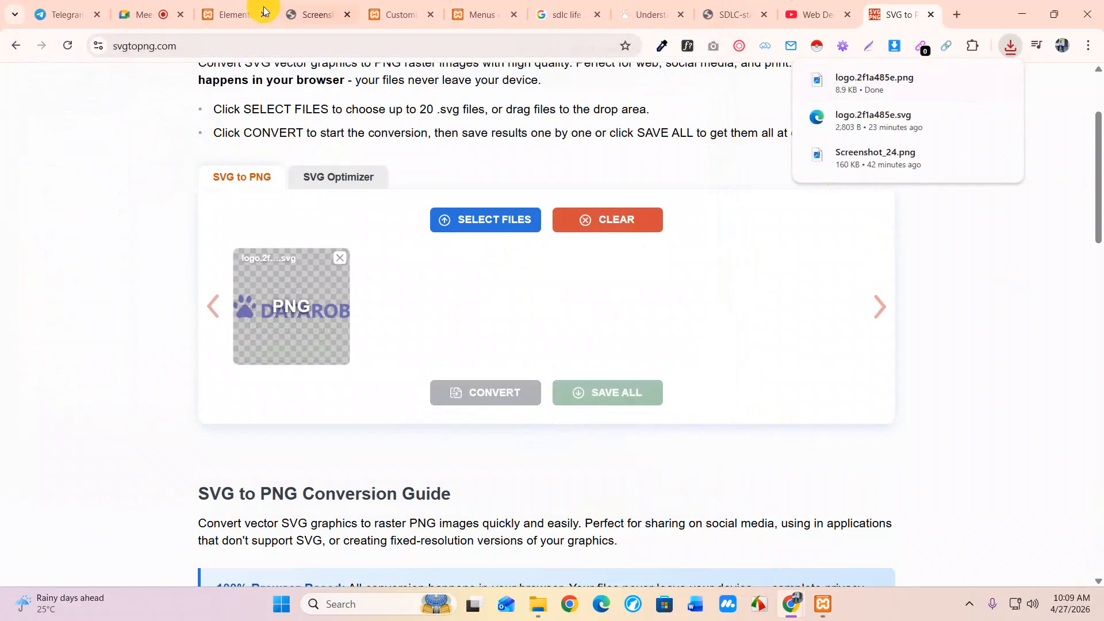
Step: Switch to the WordPress Customizer, upload logo.2f1a485e.png and select it as the site logo
left_click(230, 14)
left_click(405, 16)
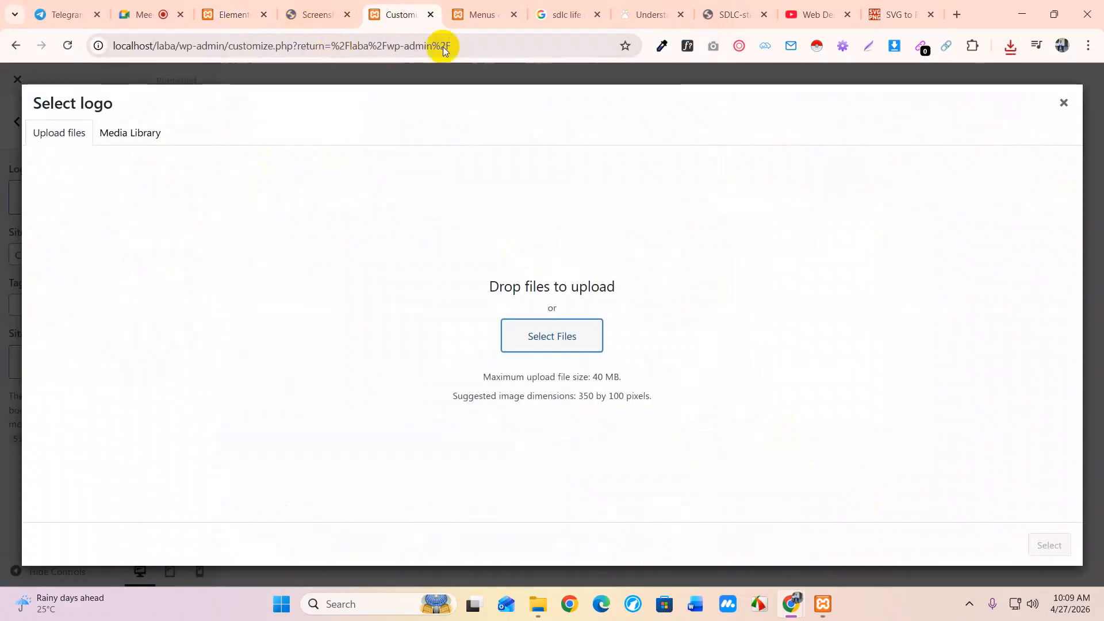
left_click(552, 339)
left_click(180, 164)
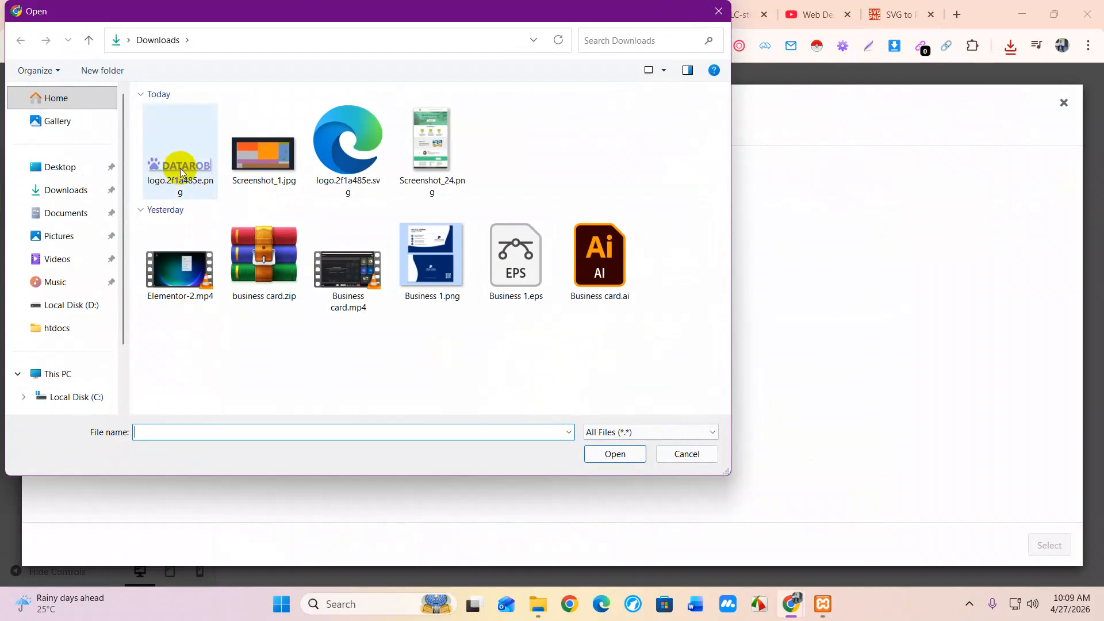
left_click(617, 457)
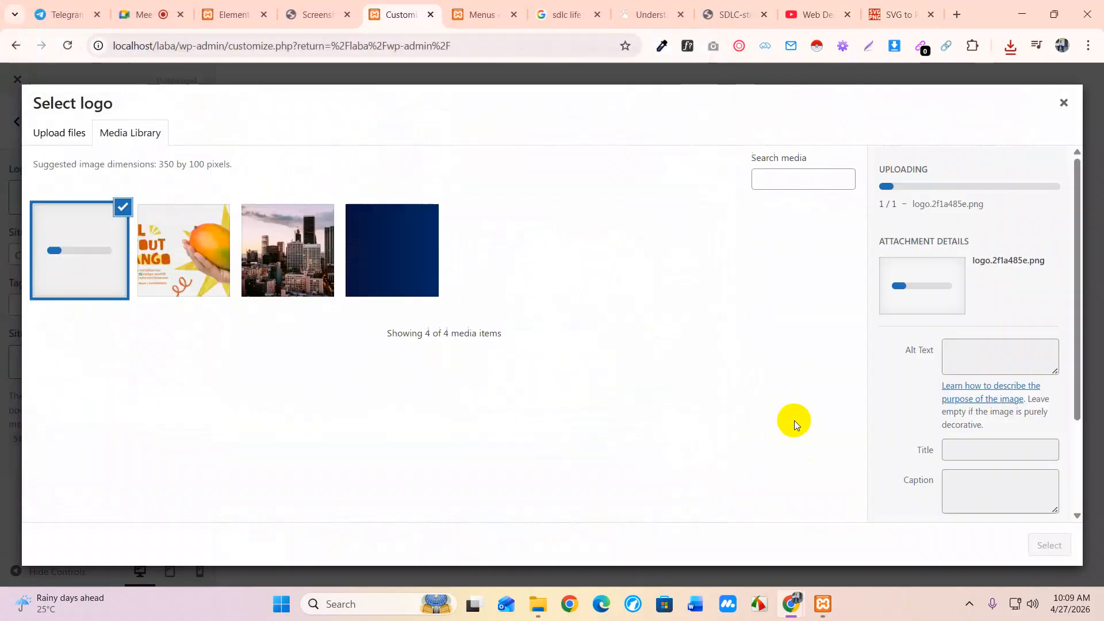
left_click(1057, 547)
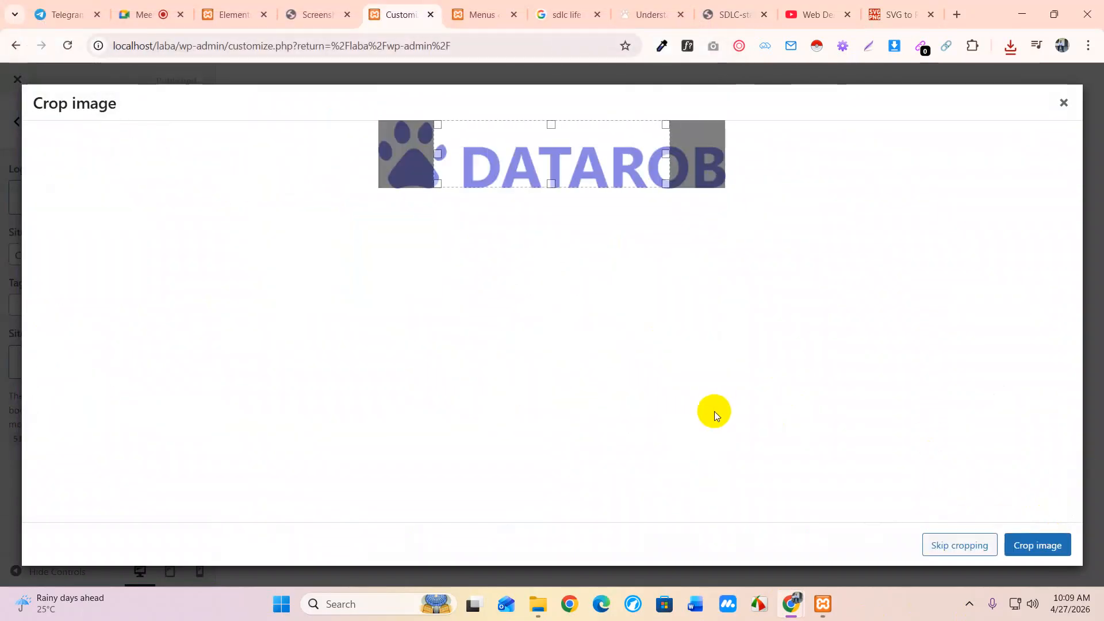
Step: Keep the full width of the logo image without cropping and publish the site identity change
left_click_drag(439, 153, 378, 156)
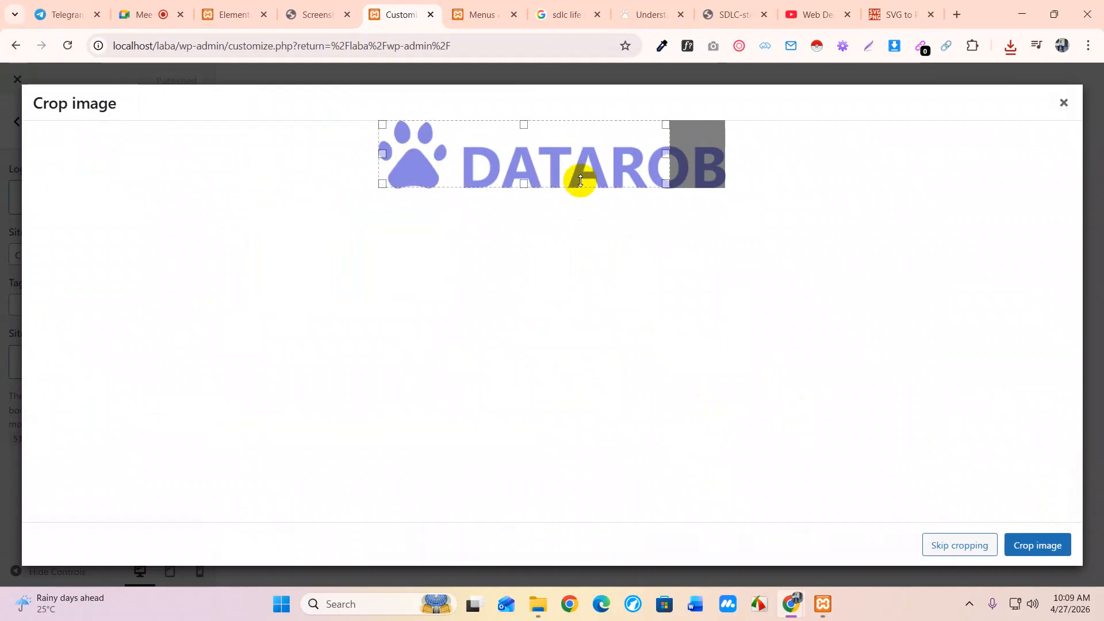
left_click_drag(665, 153, 728, 151)
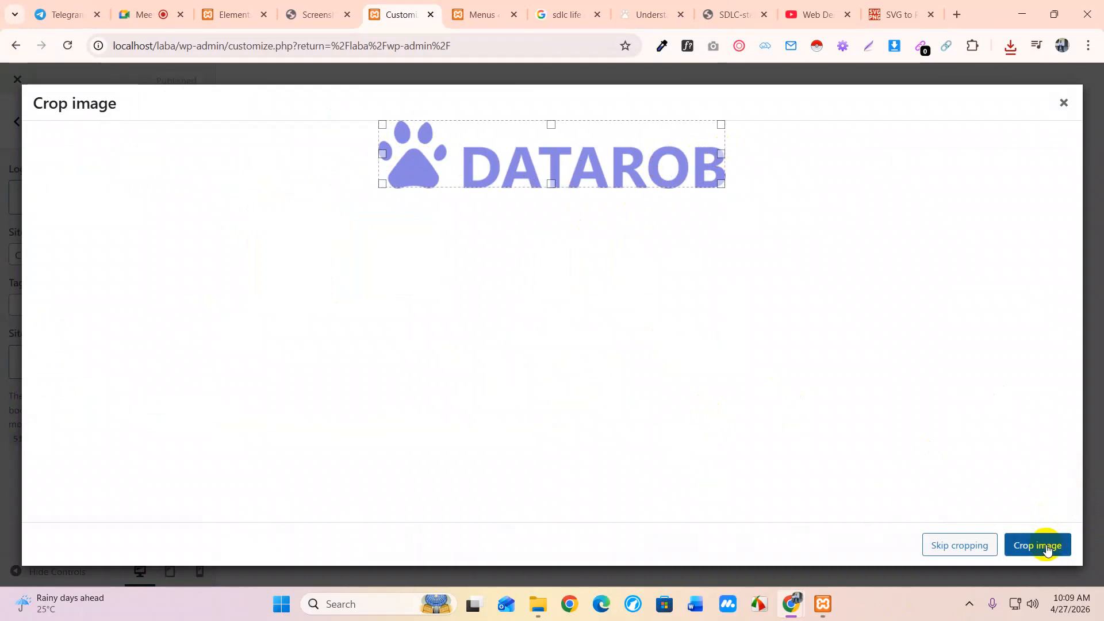
left_click(959, 544)
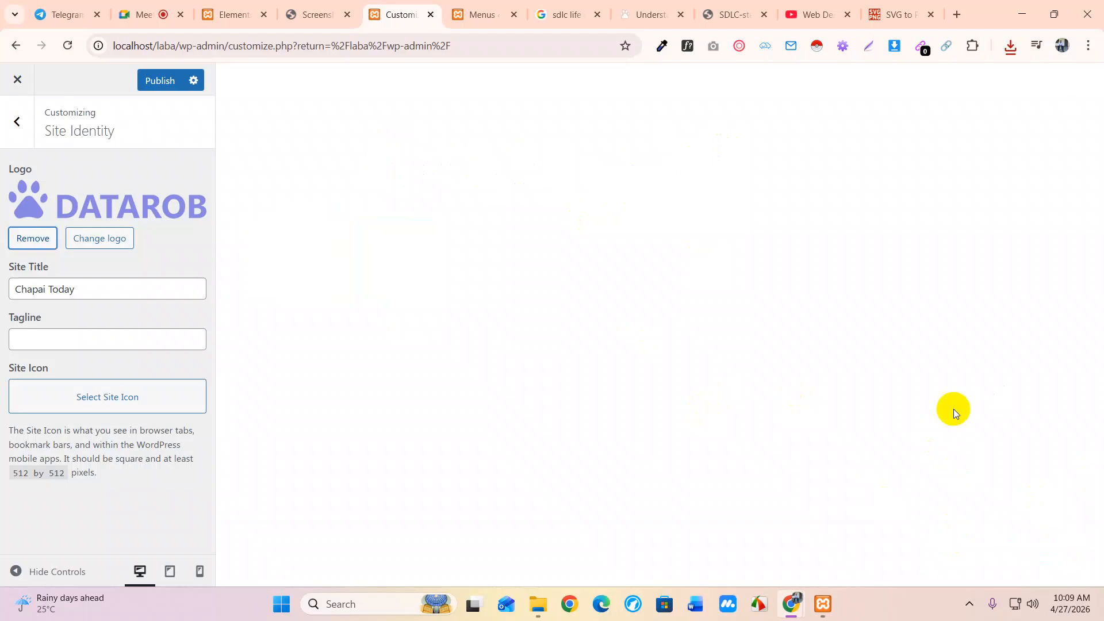
left_click(145, 85)
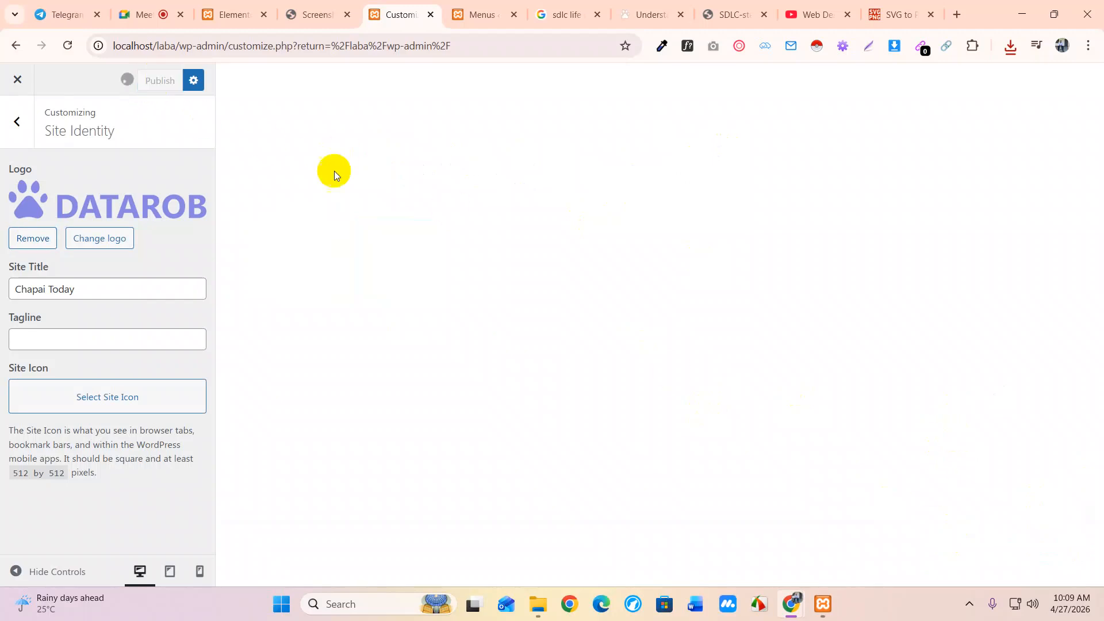
Step: Save the page in Elementor and reload the editor to refresh the Site Logo widget
left_click(233, 14)
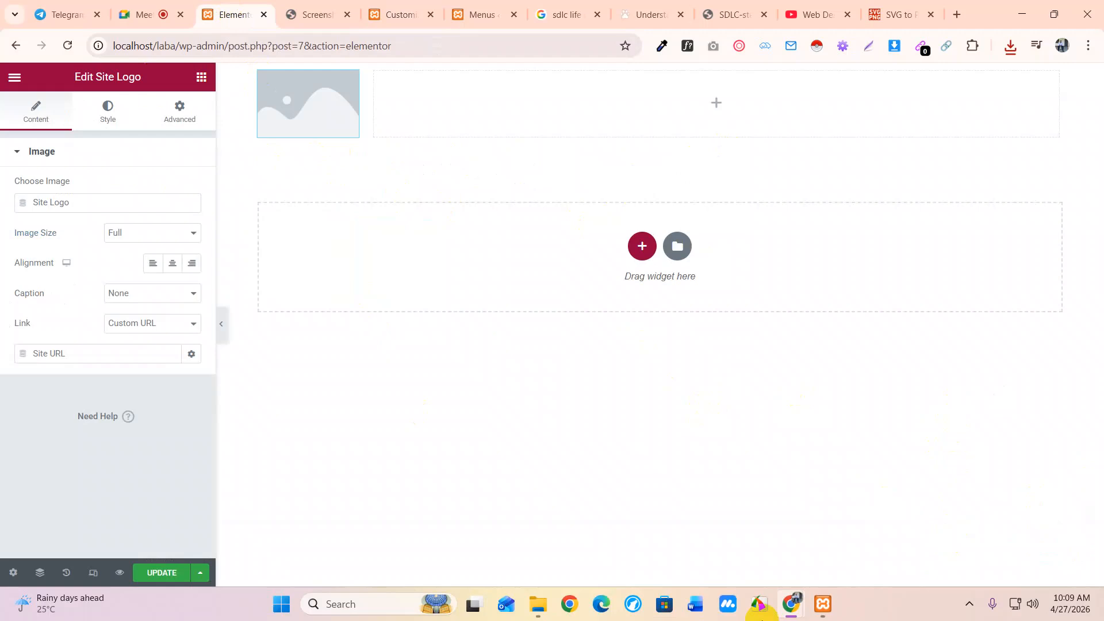
left_click(67, 45)
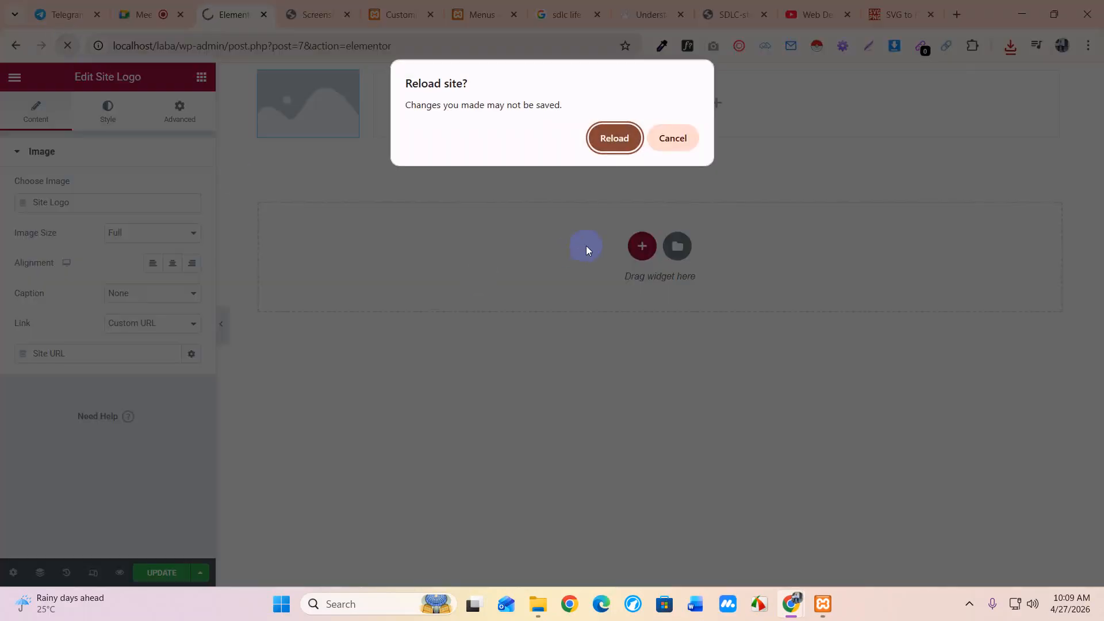
left_click(673, 138)
left_click(158, 573)
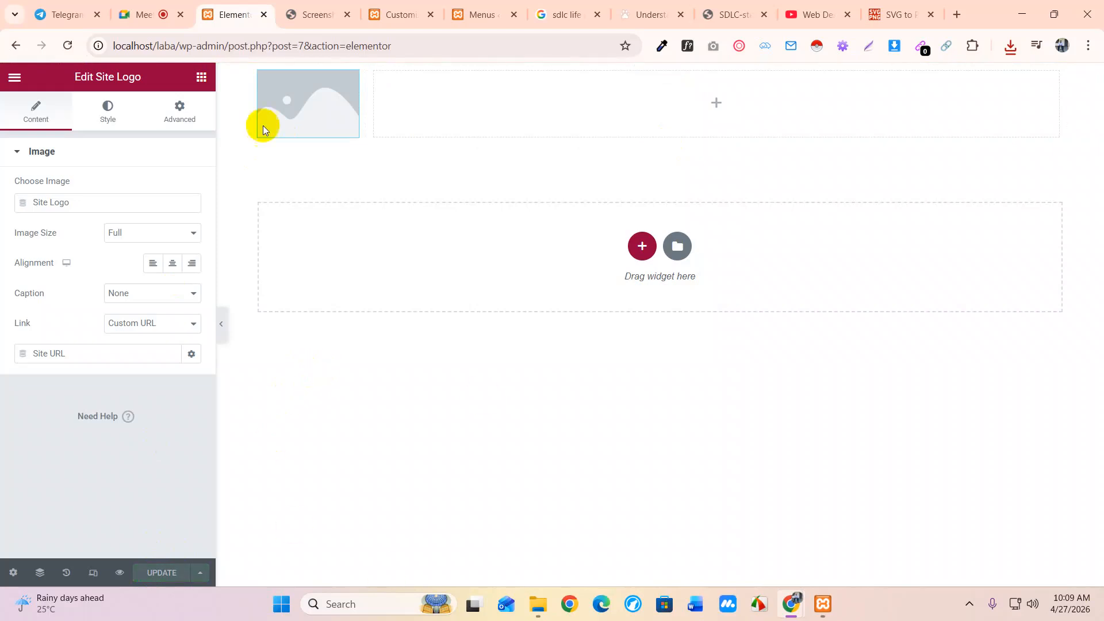
left_click(68, 46)
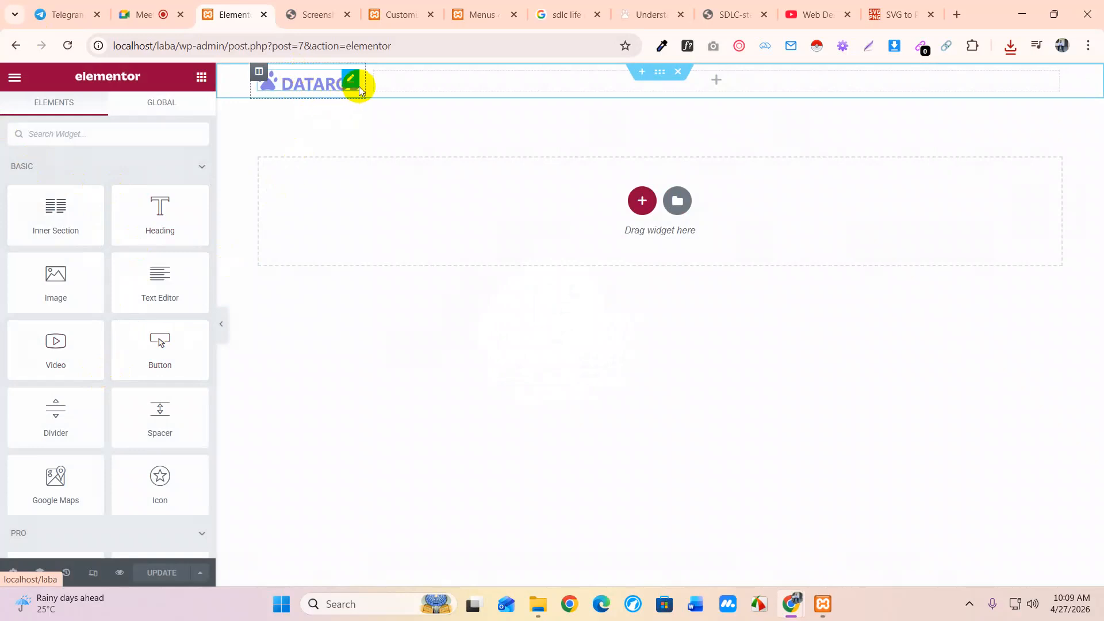
Step: Narrow the logo column slightly and add a Nav Menu widget to the empty column beside it
left_click_drag(367, 84, 350, 87)
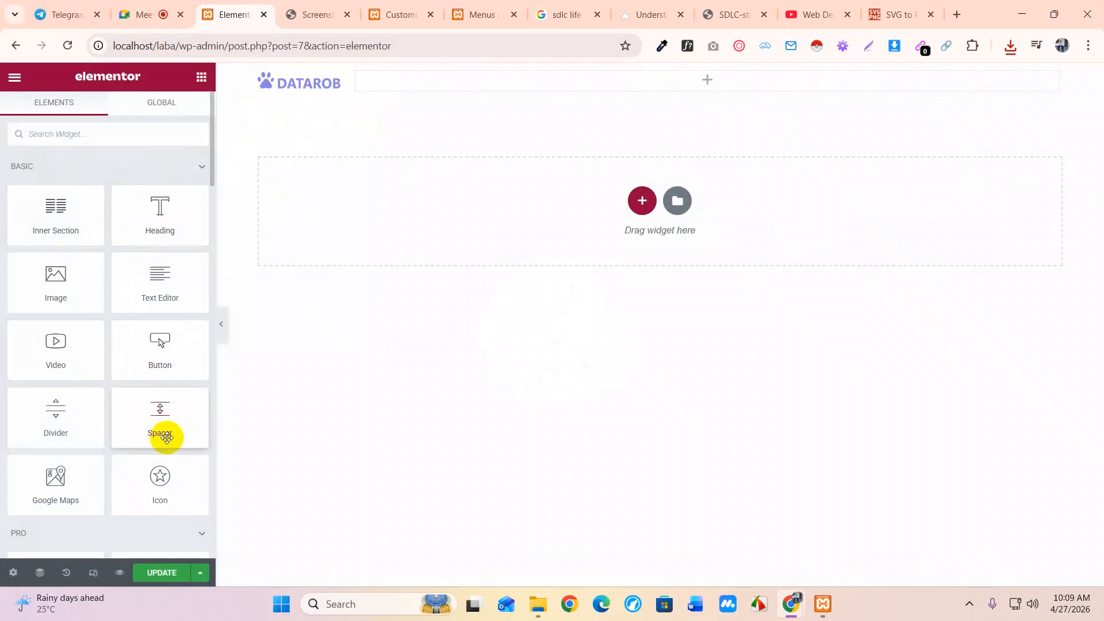
scroll(150, 440, "down", 4)
scroll(139, 443, "down", 3)
left_click_drag(49, 436, 697, 95)
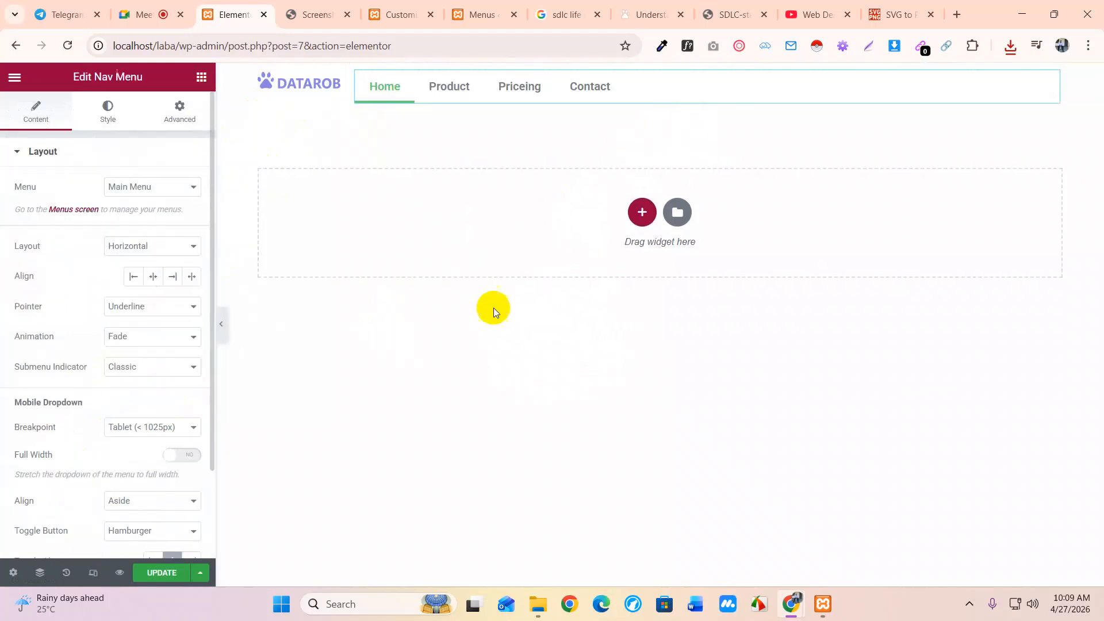
Step: Examine the Screenshot_24.png mockup's content width by marking an area of about 327x814 from logo to footer with the screen-capture tool, then discard it
left_click(322, 14)
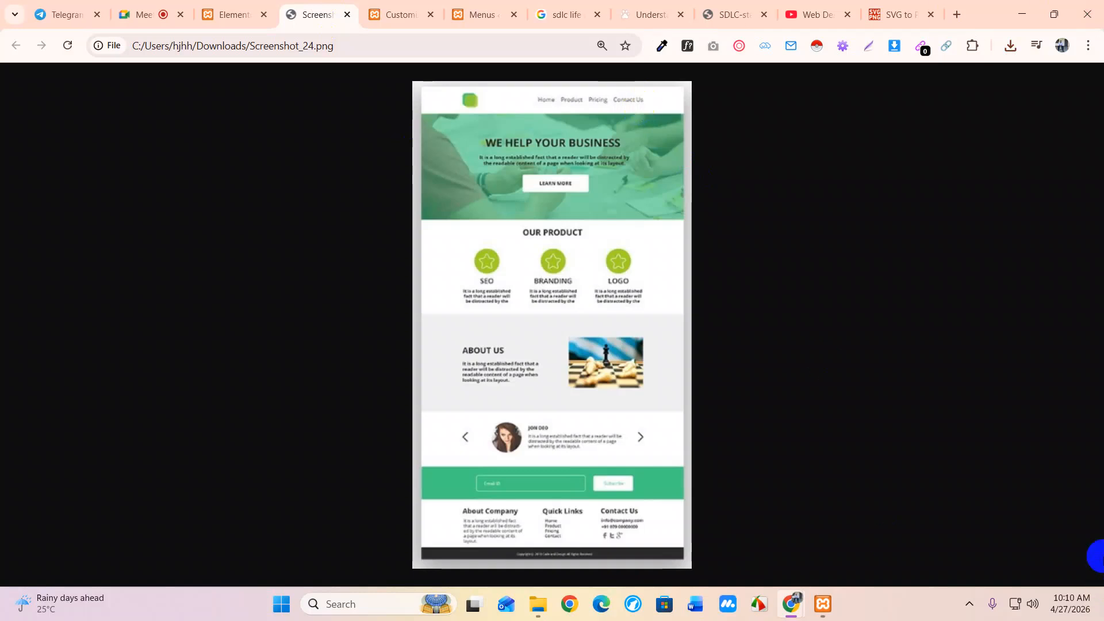
left_click(957, 600)
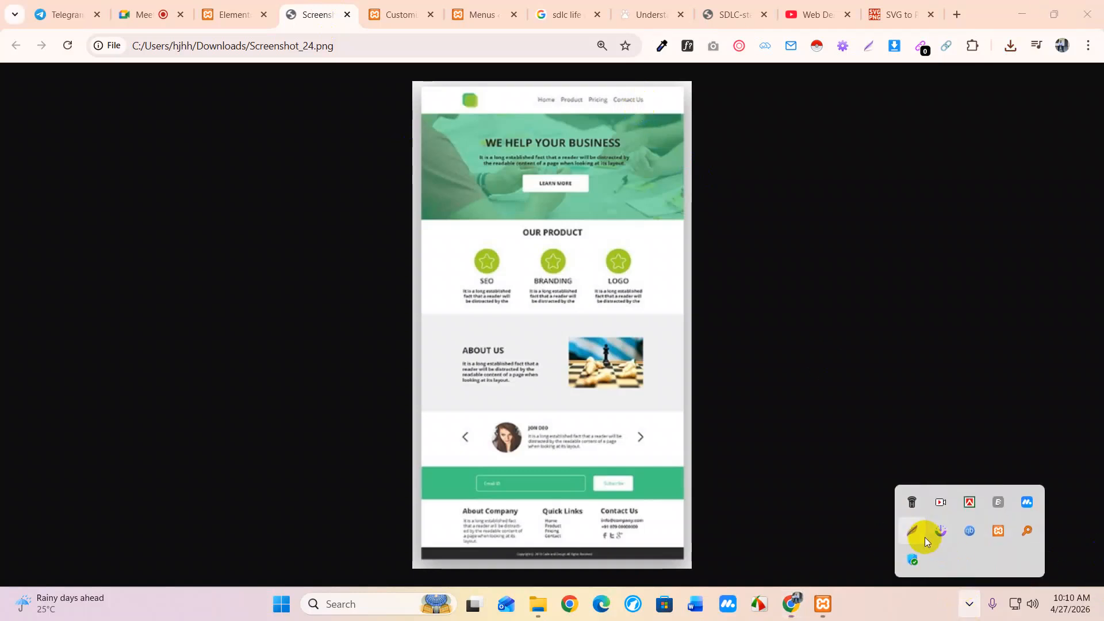
left_click(918, 533)
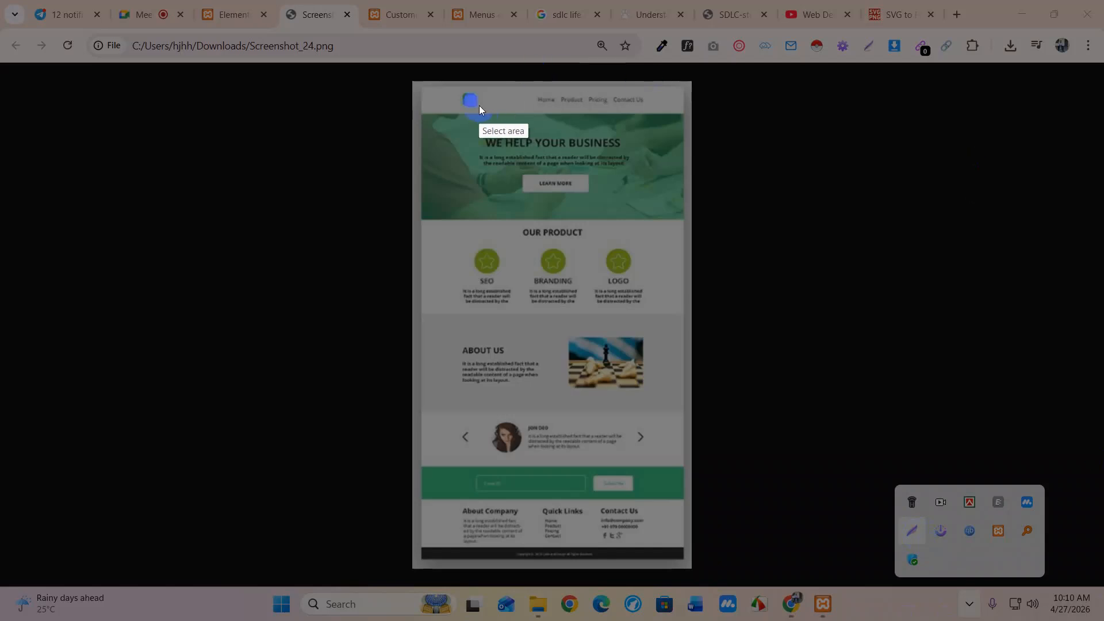
mouse_move(461, 92)
left_mouse_down()
mouse_move(654, 504)
mouse_move(666, 548)
mouse_move(649, 560)
left_mouse_up()
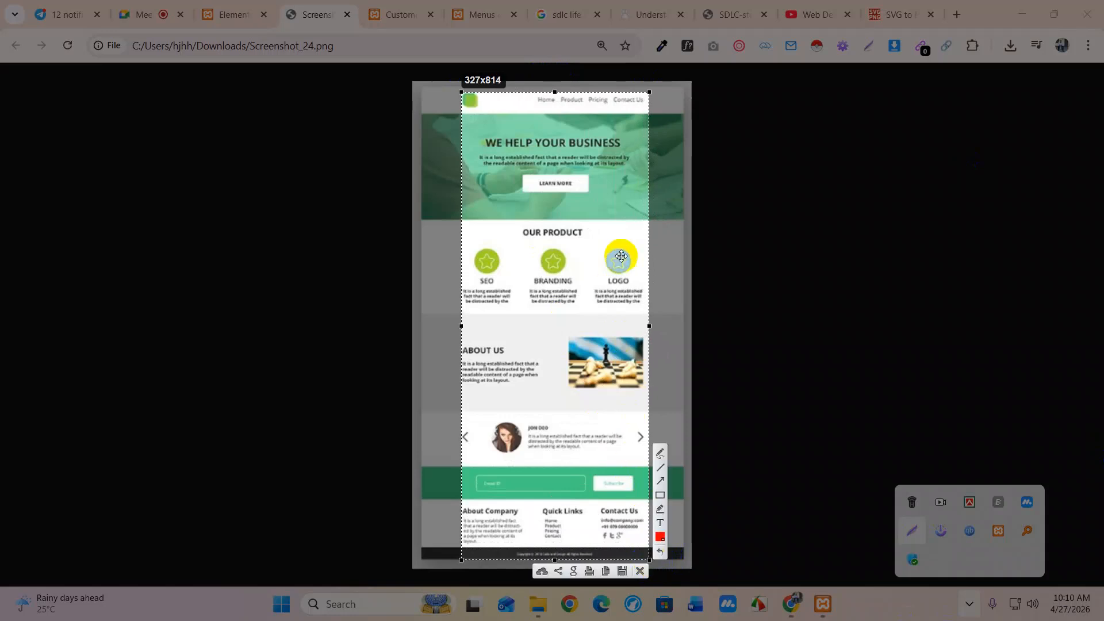
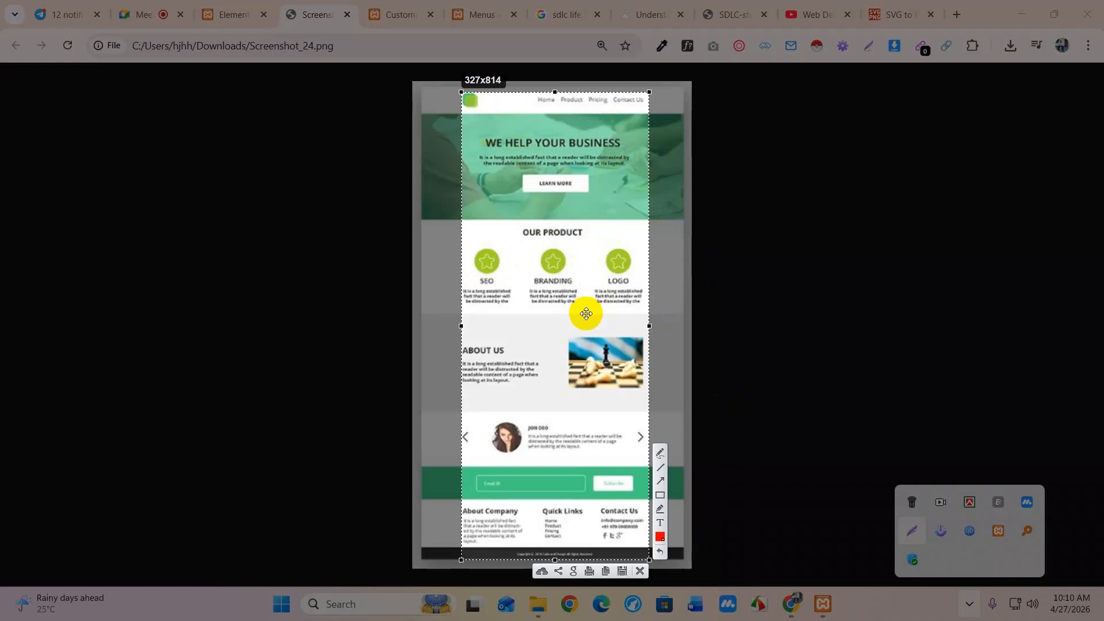
left_click(640, 571)
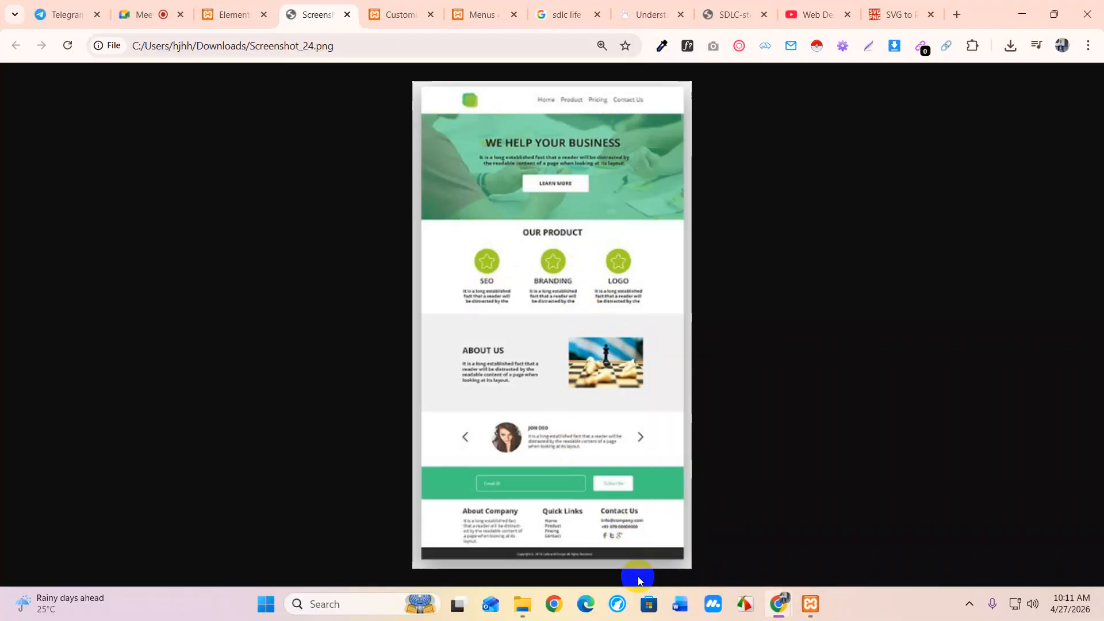
Step: Align the Nav Menu items to the right and set their pointer to None
left_click(227, 15)
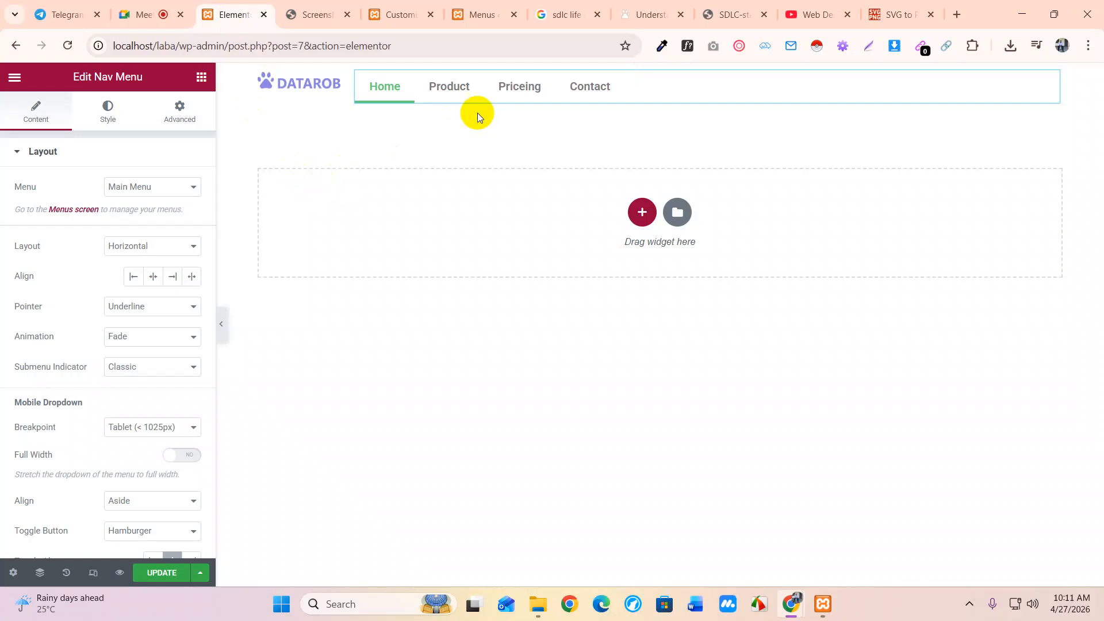
left_click(172, 276)
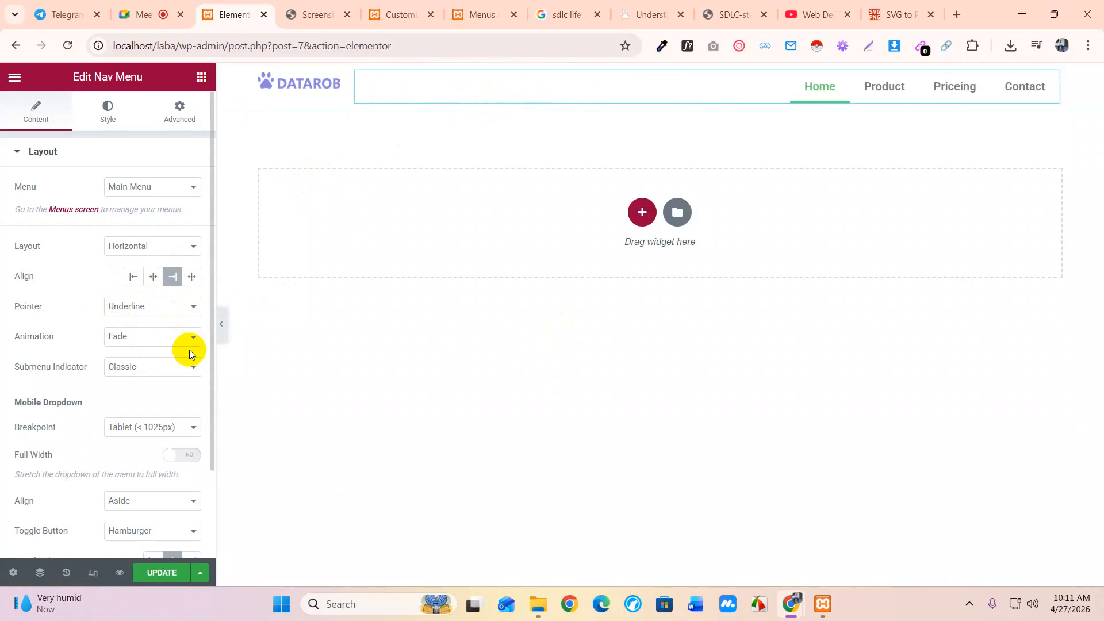
left_click(150, 316)
left_click(119, 323)
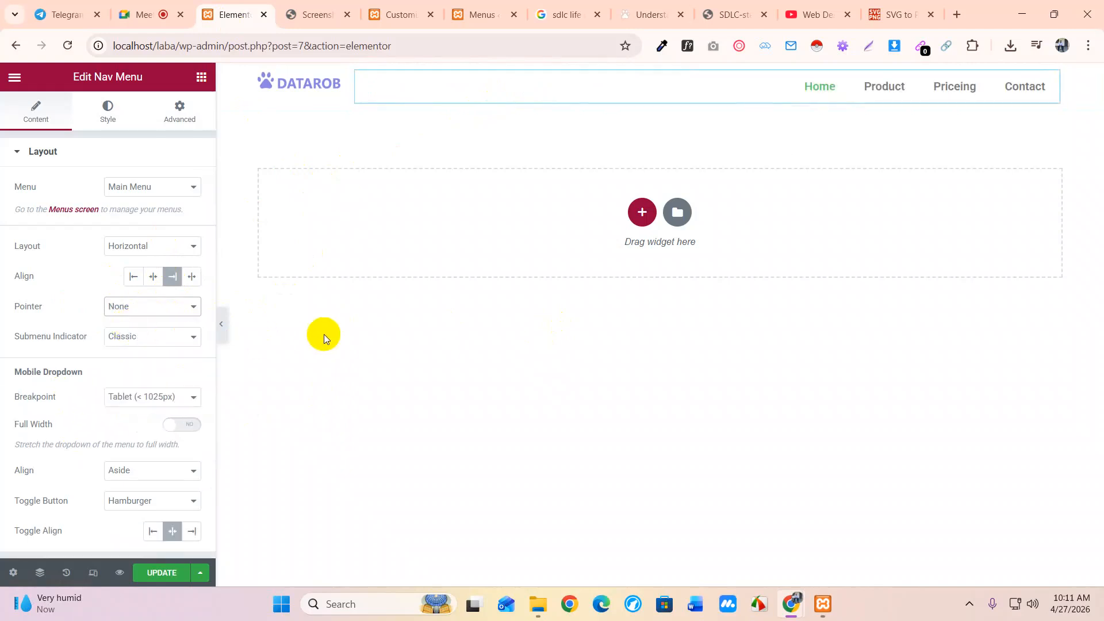
Step: Check the menu in the Screenshot_24.png mockup and set the Nav Menu's typography family to Rajdhani
left_click(314, 15)
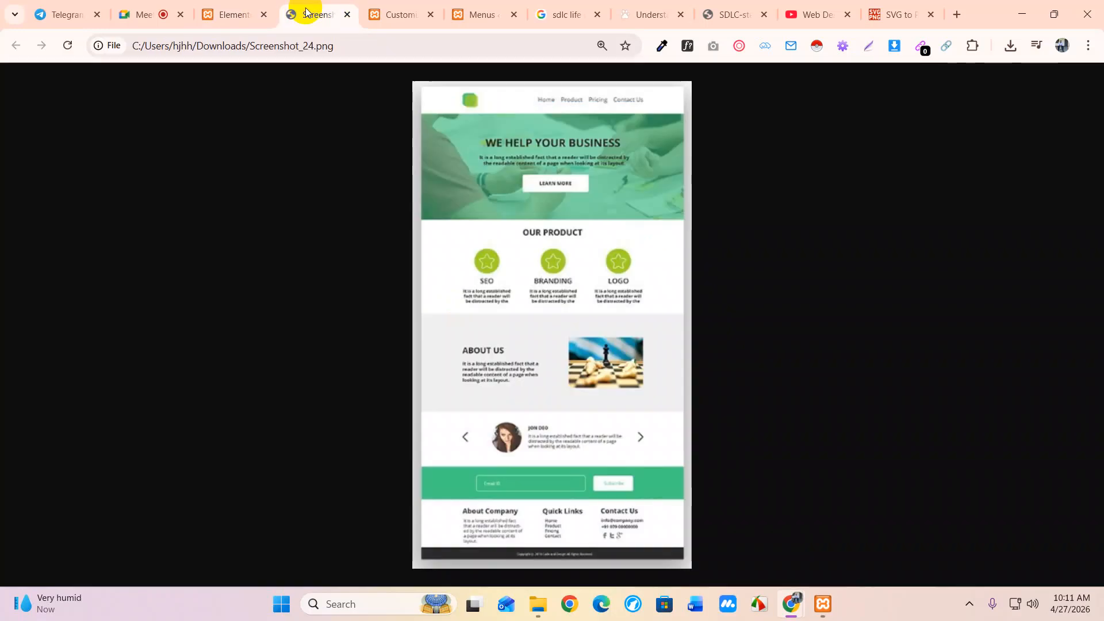
left_click(230, 14)
scroll(136, 443, "down", 1)
scroll(112, 233, "up", 1)
left_click(108, 114)
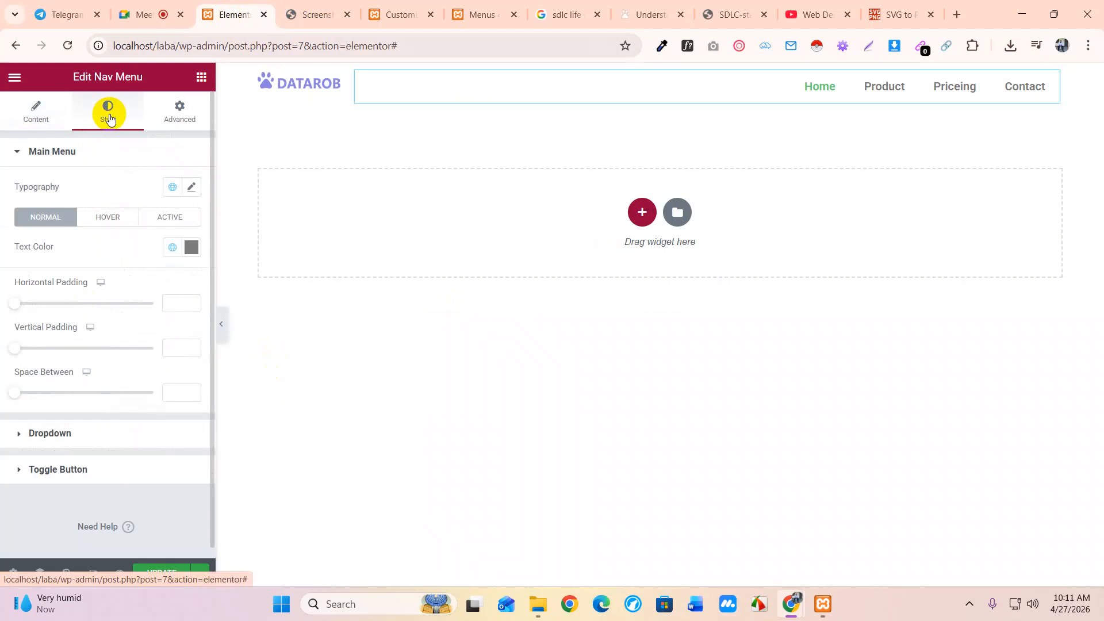
left_click(192, 187)
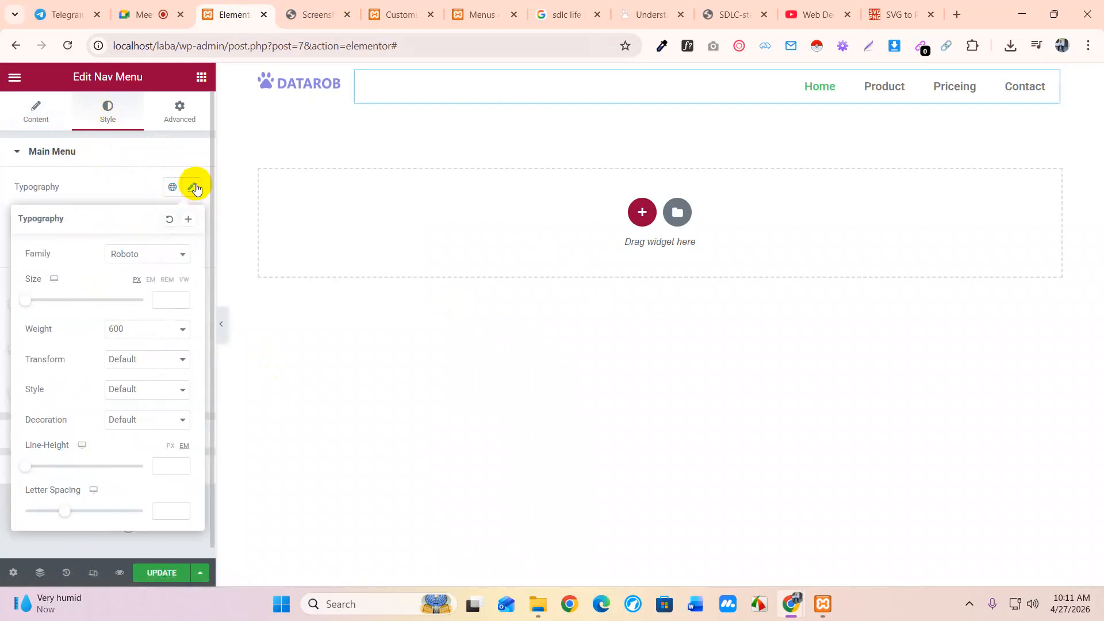
left_click(167, 257)
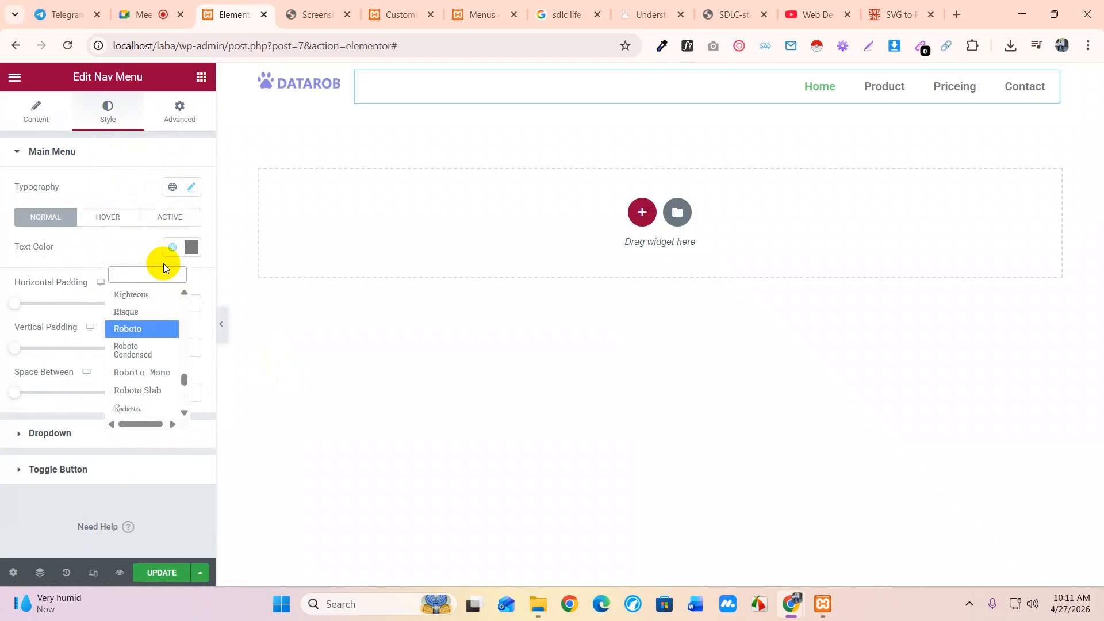
left_click(164, 263)
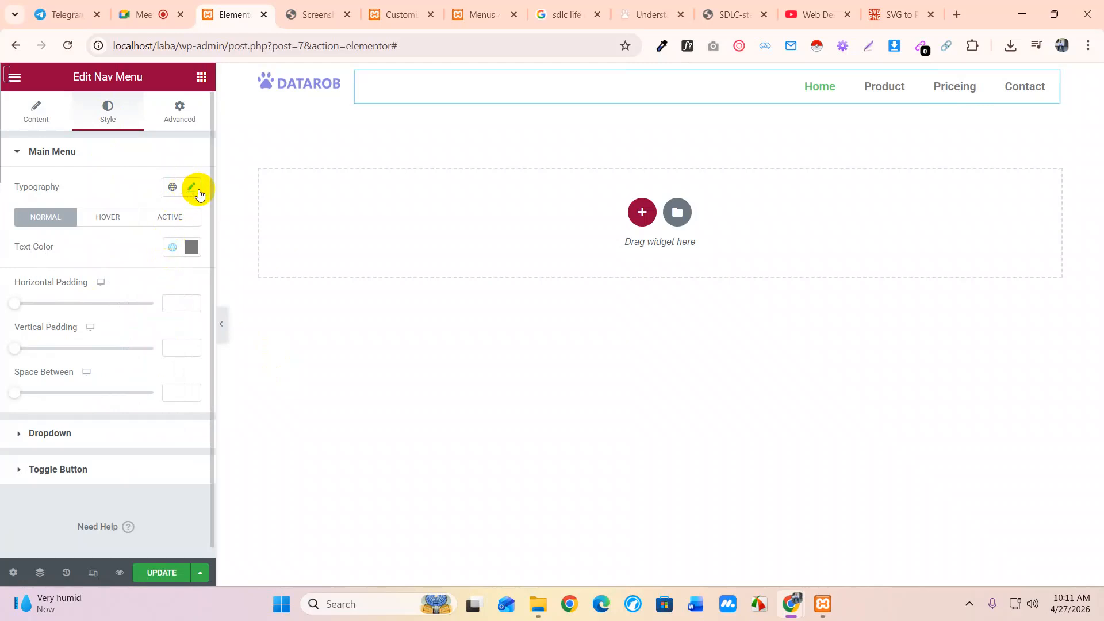
left_click(192, 187)
left_click(148, 259)
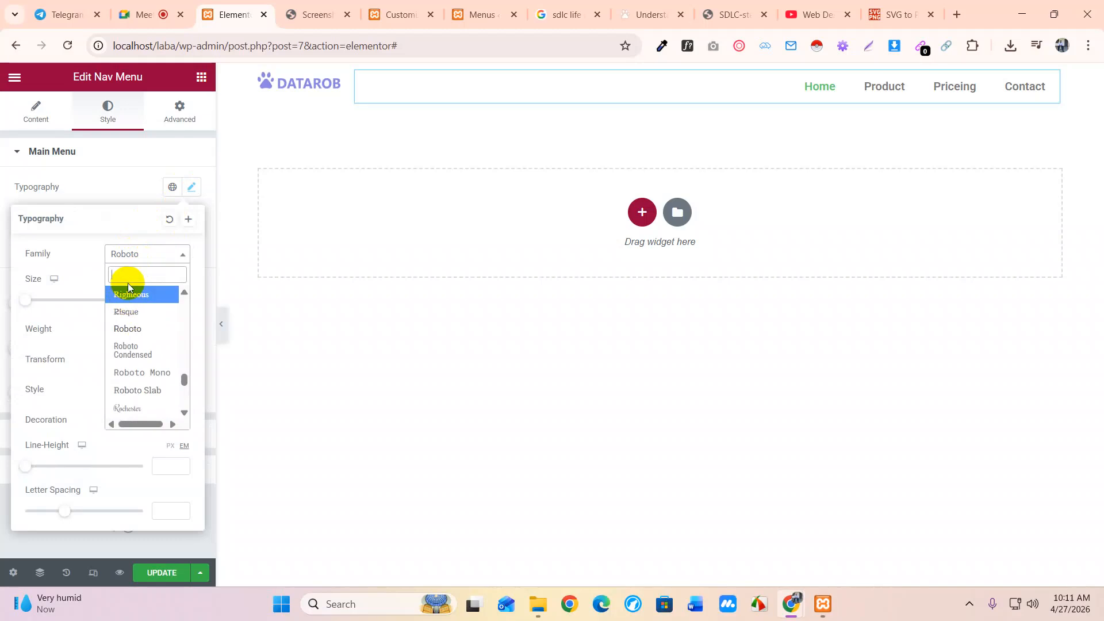
type("raj")
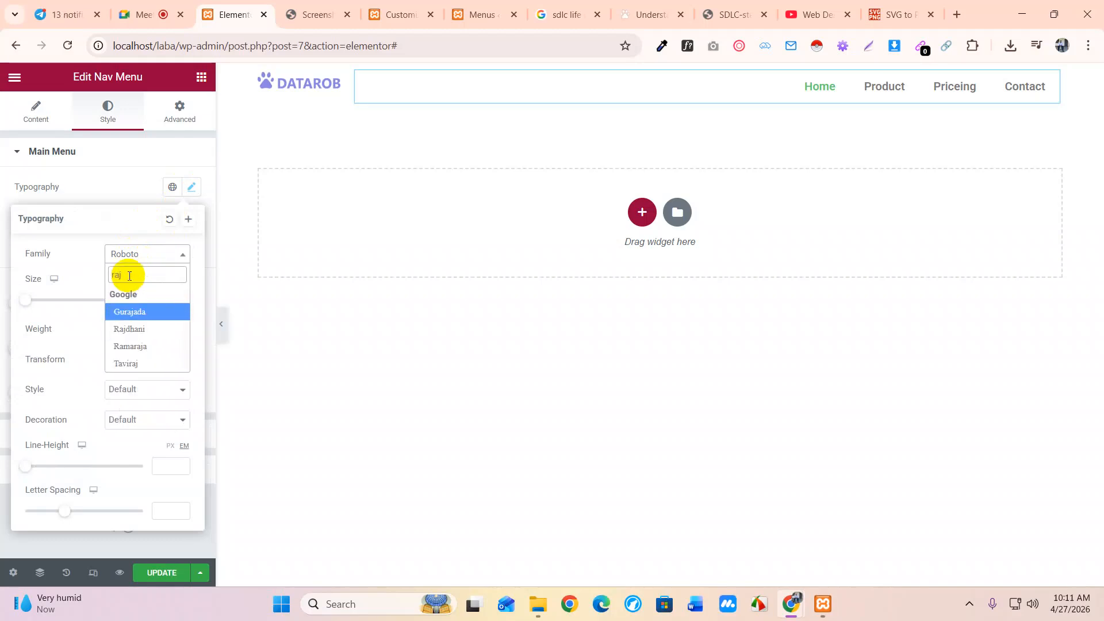
left_click(138, 329)
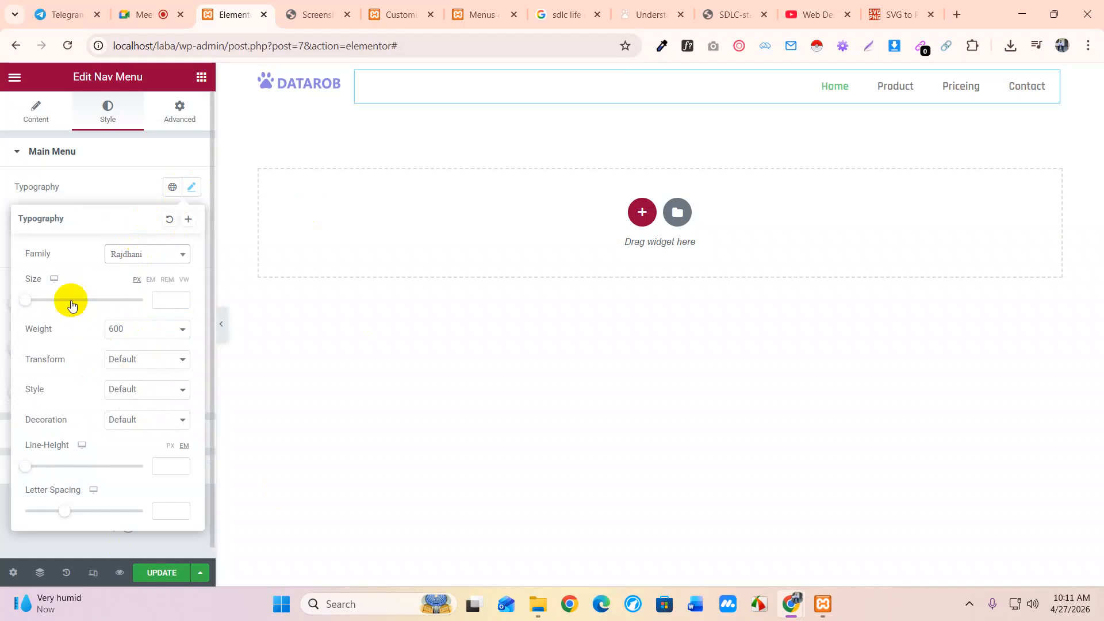
Step: Set the menu text size to 18 px with the Default transform, and compare the menu with the Screenshot_24.png mockup
left_click(158, 298)
type("18")
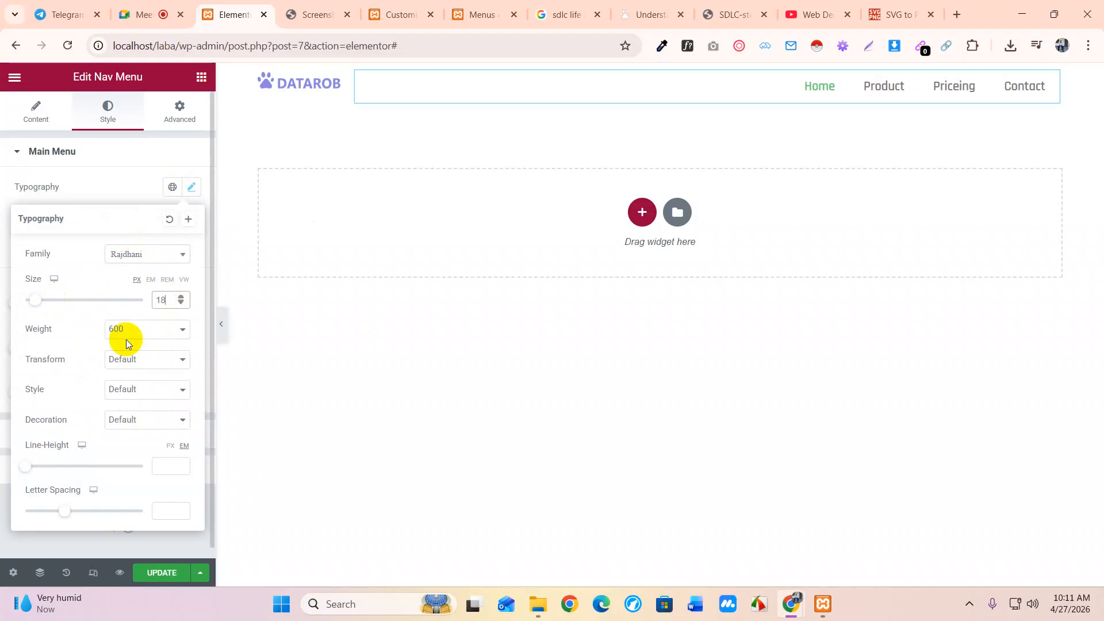
left_click(124, 362)
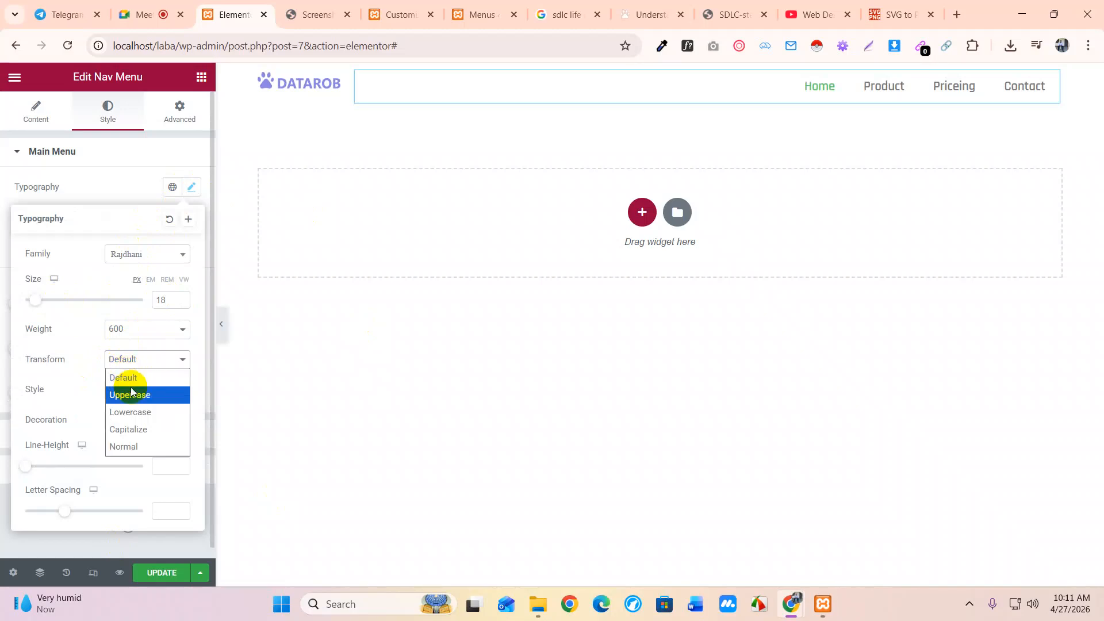
left_click(127, 376)
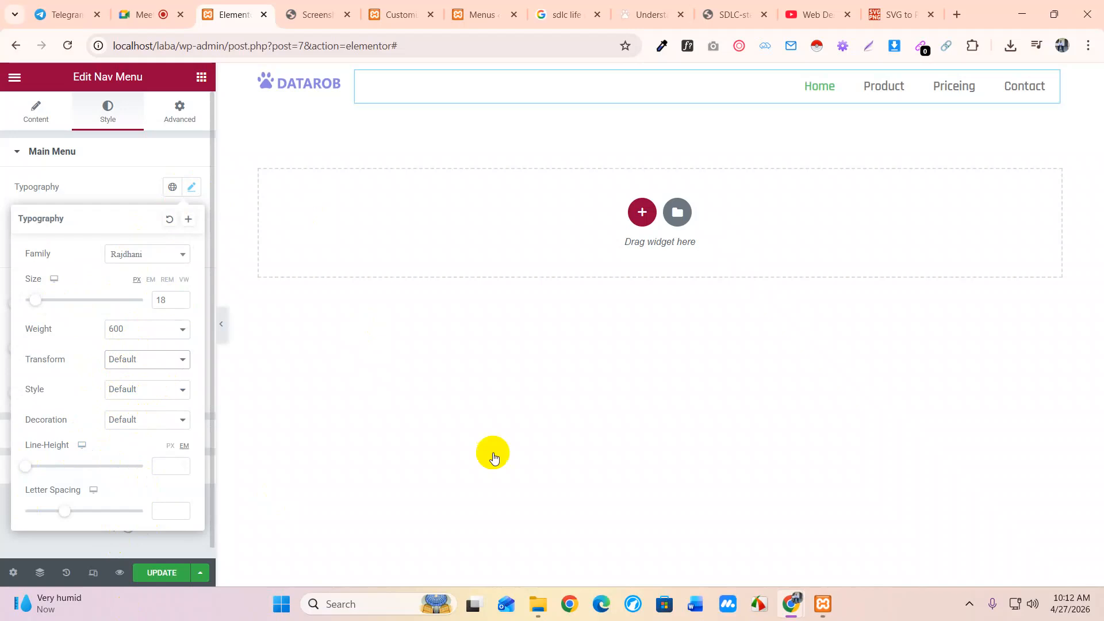
left_click(316, 14)
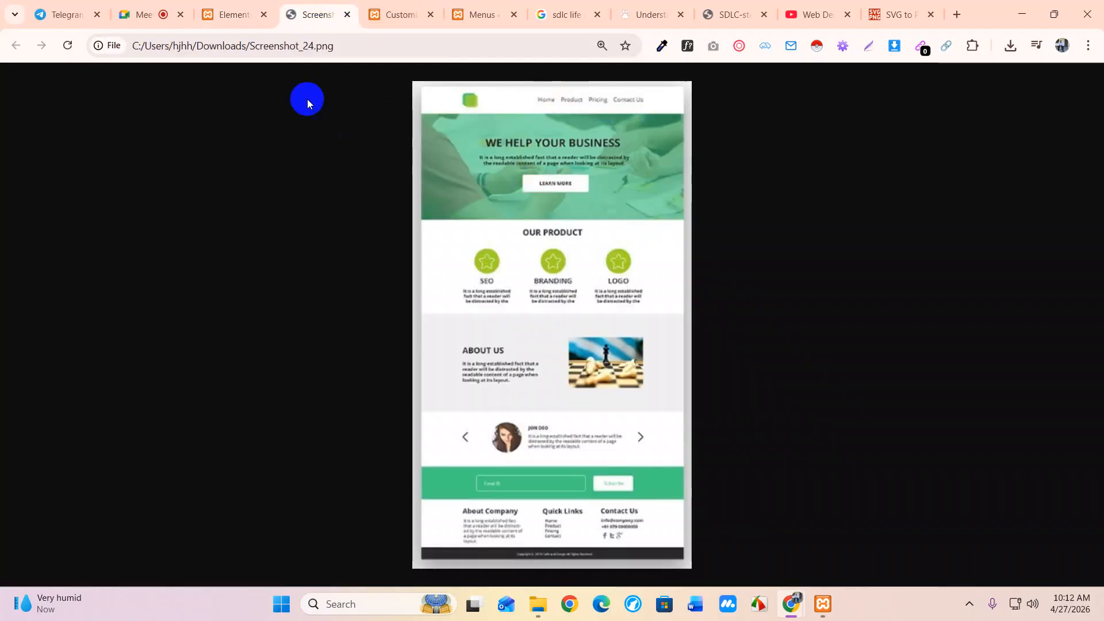
left_click(226, 14)
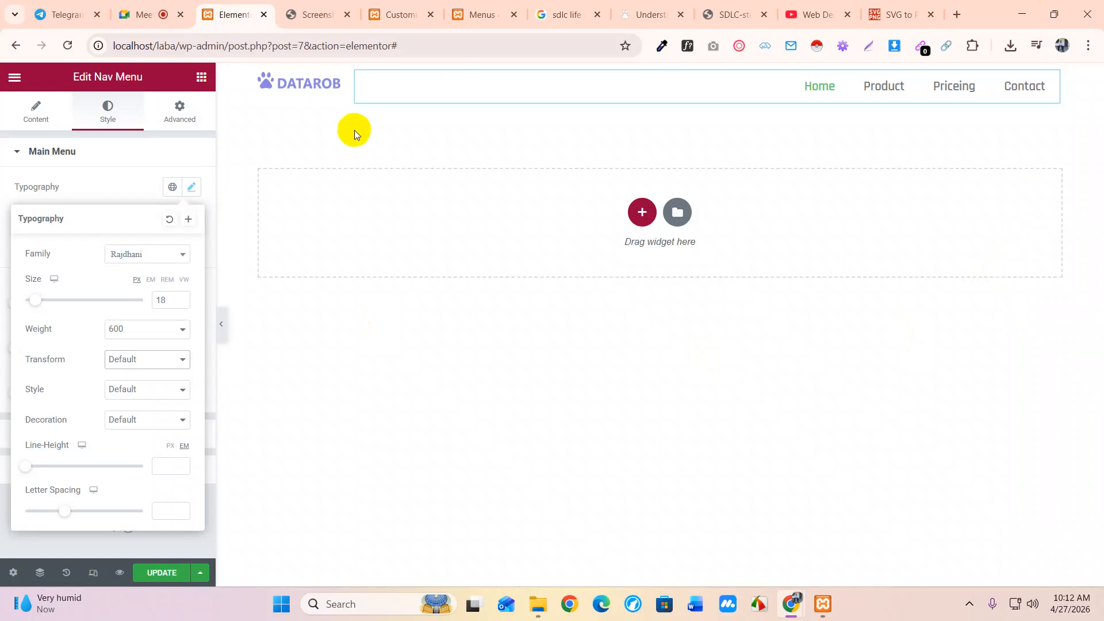
Step: Open w3schools.com in a new tab and examine how its navigation bar marks the HTML and SQL items, returning to the Elementor editor
left_click(957, 14)
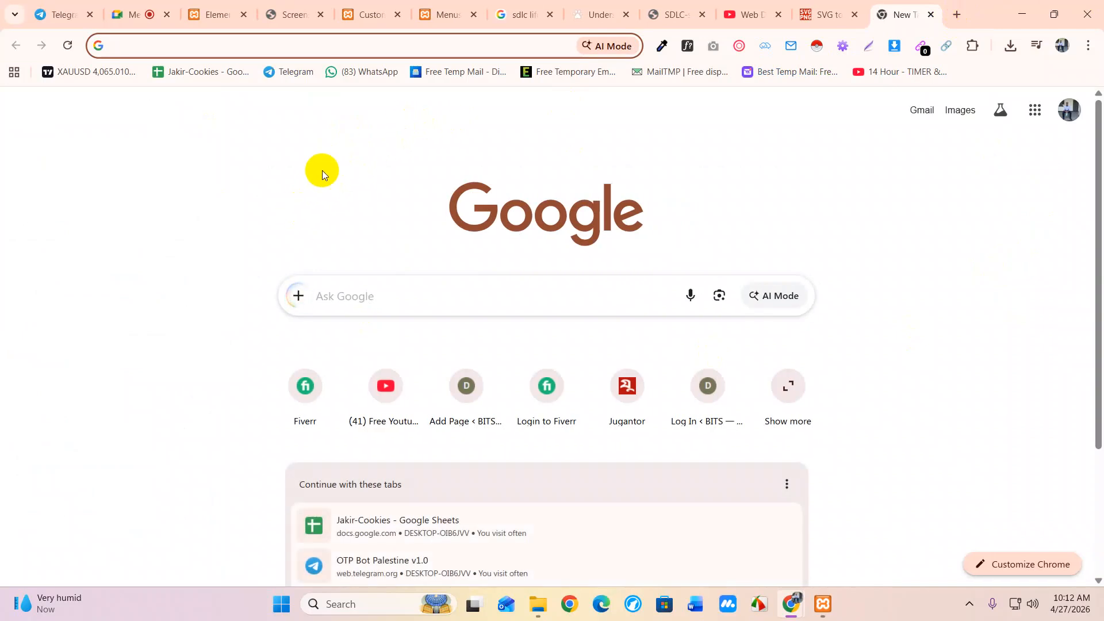
type("w3")
key("Right")
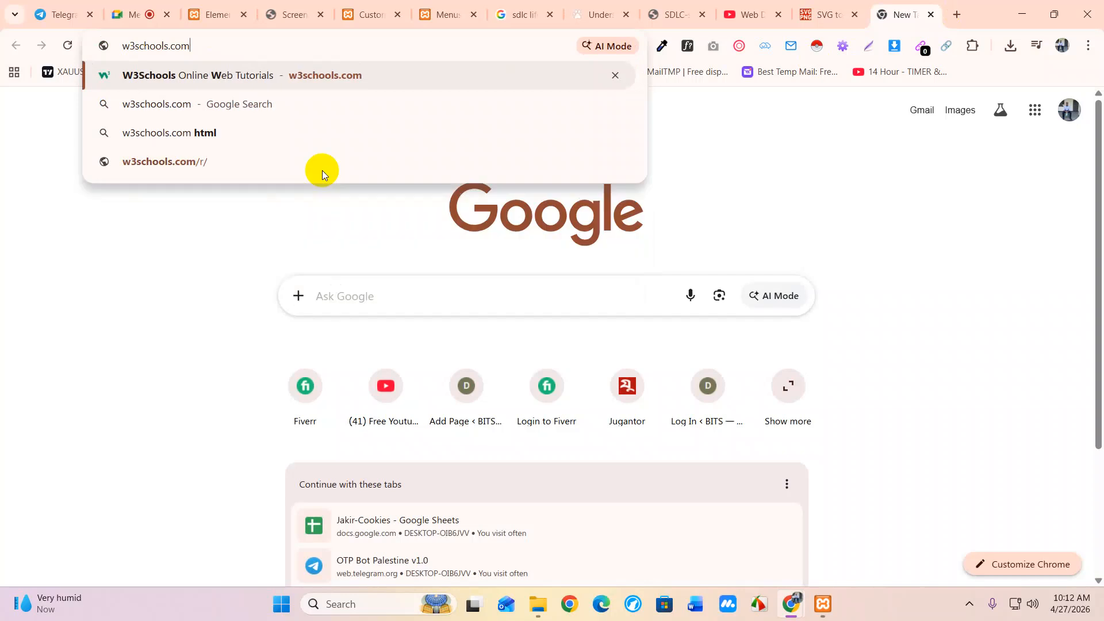
key("Return")
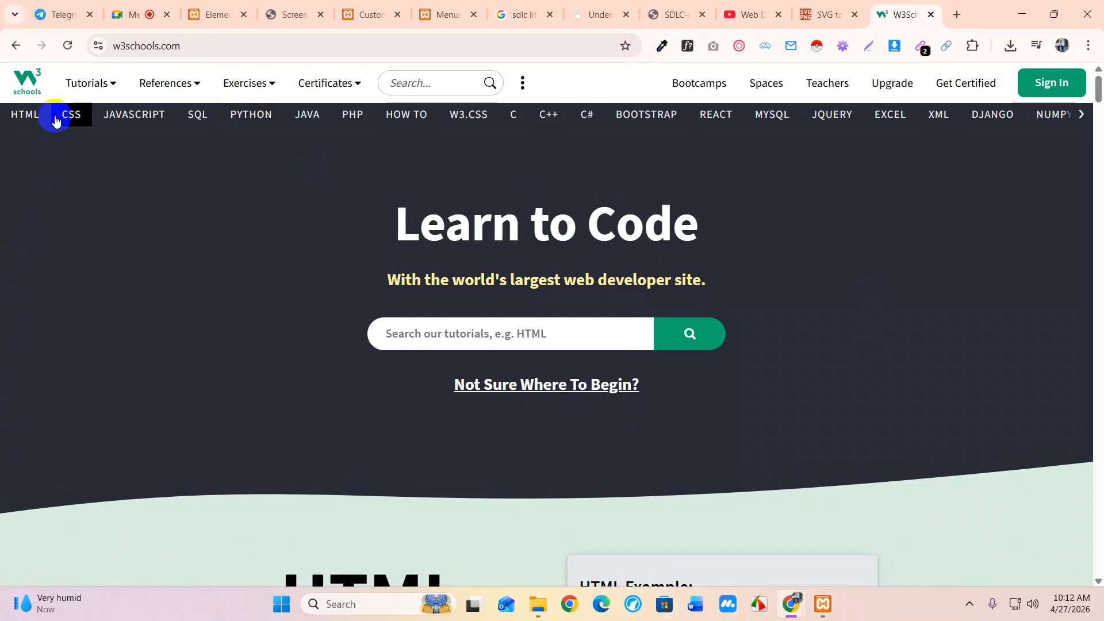
left_click(25, 114)
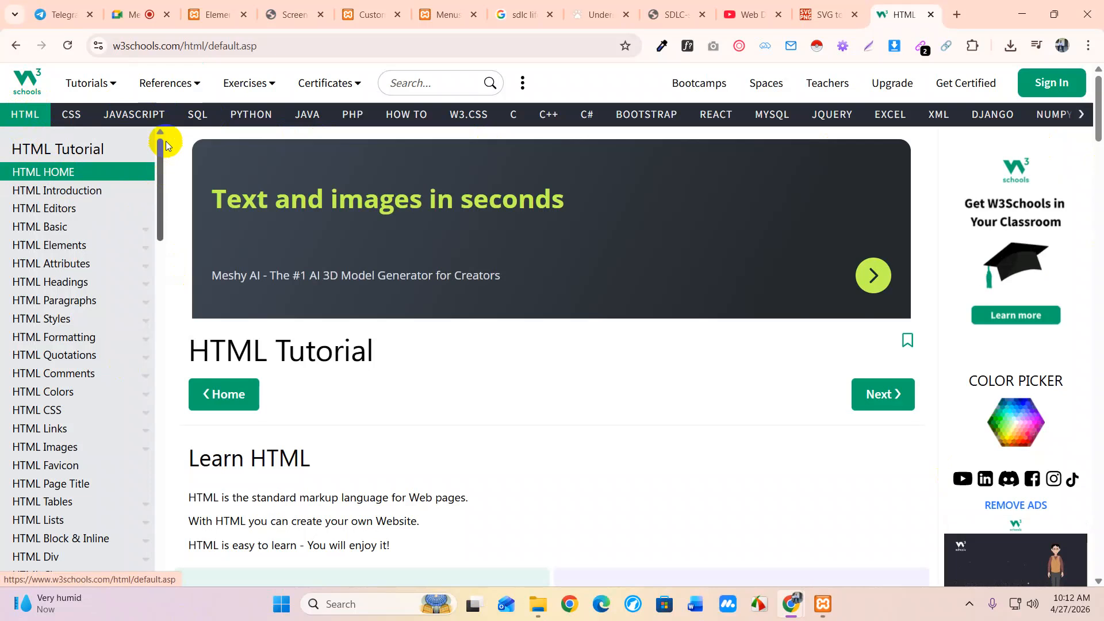
left_click(197, 114)
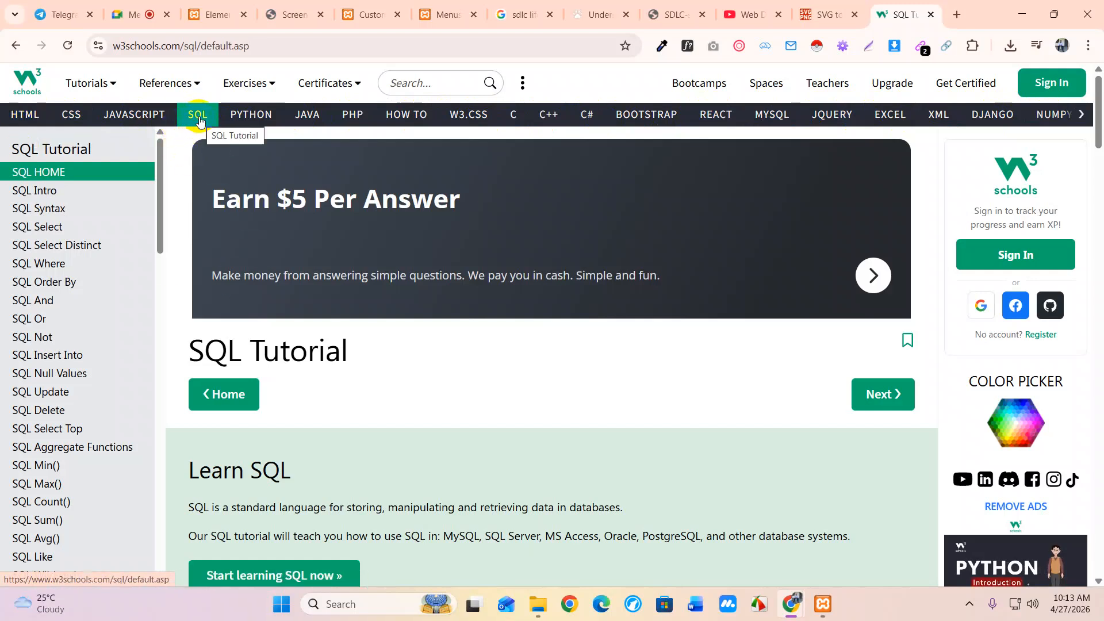
left_click(208, 12)
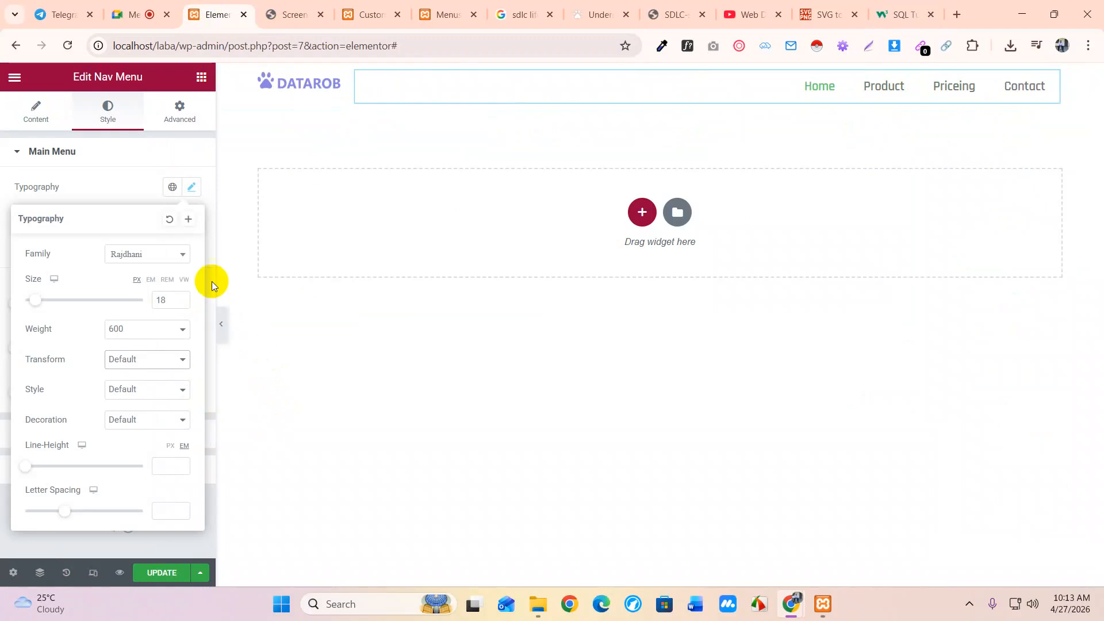
Step: Set the Nav Menu's hover text color to red #E10000 and check it on the menu items
left_click(188, 189)
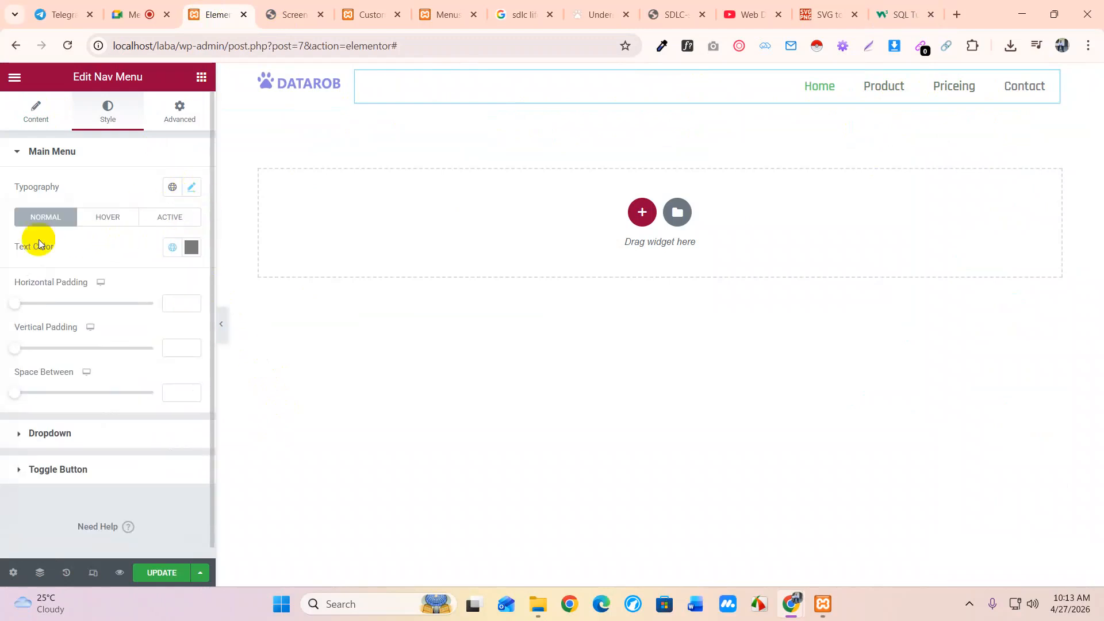
left_click(106, 219)
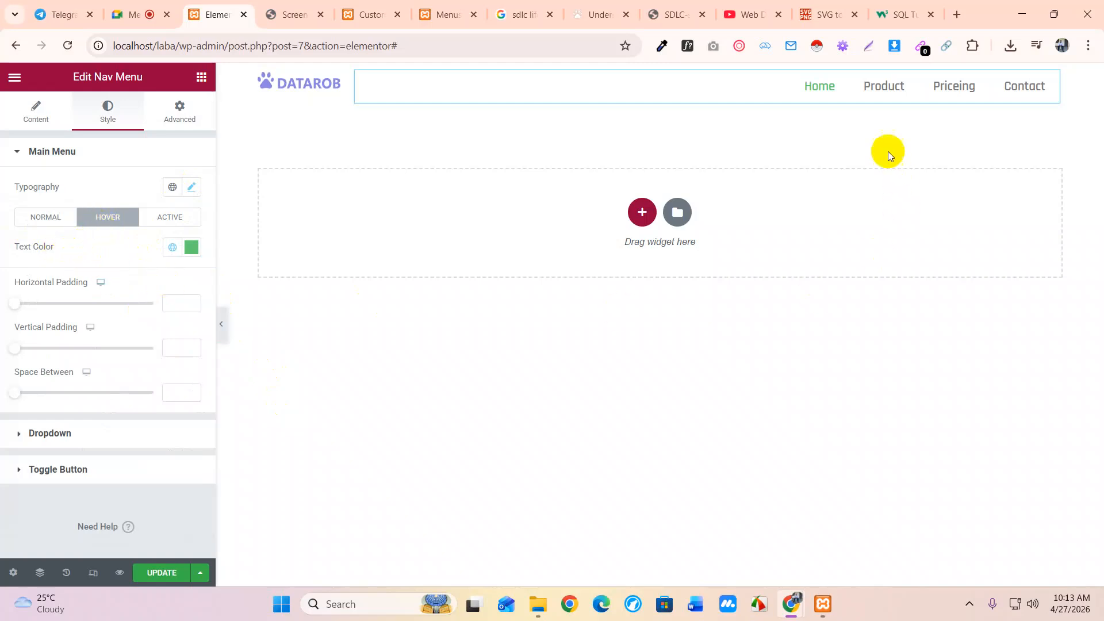
left_click(191, 248)
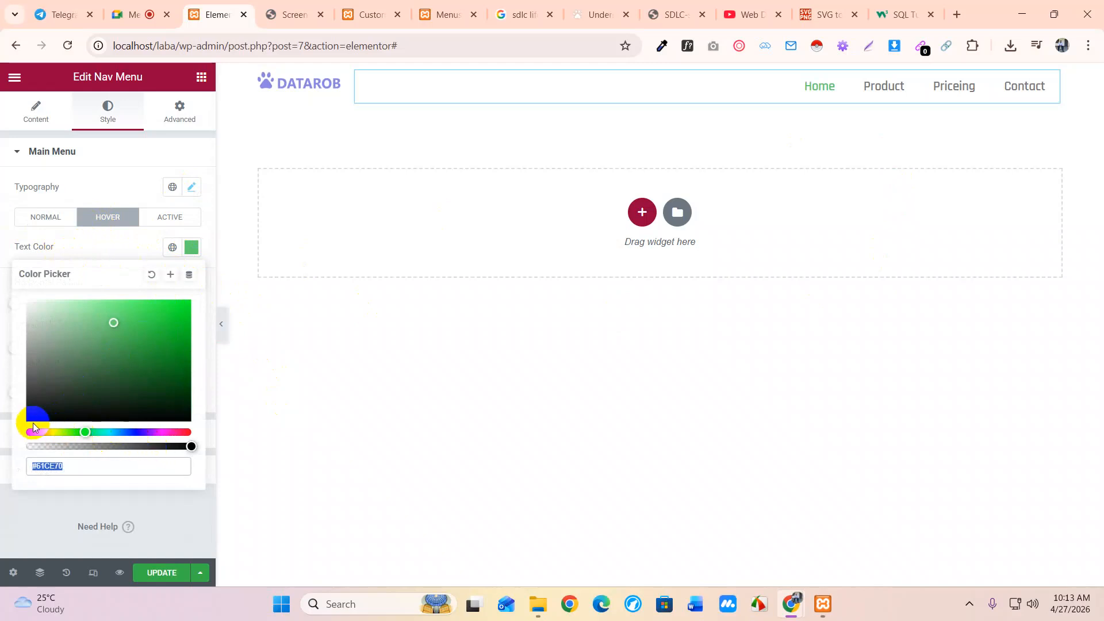
left_click_drag(44, 431, 26, 432)
left_click_drag(153, 338, 195, 316)
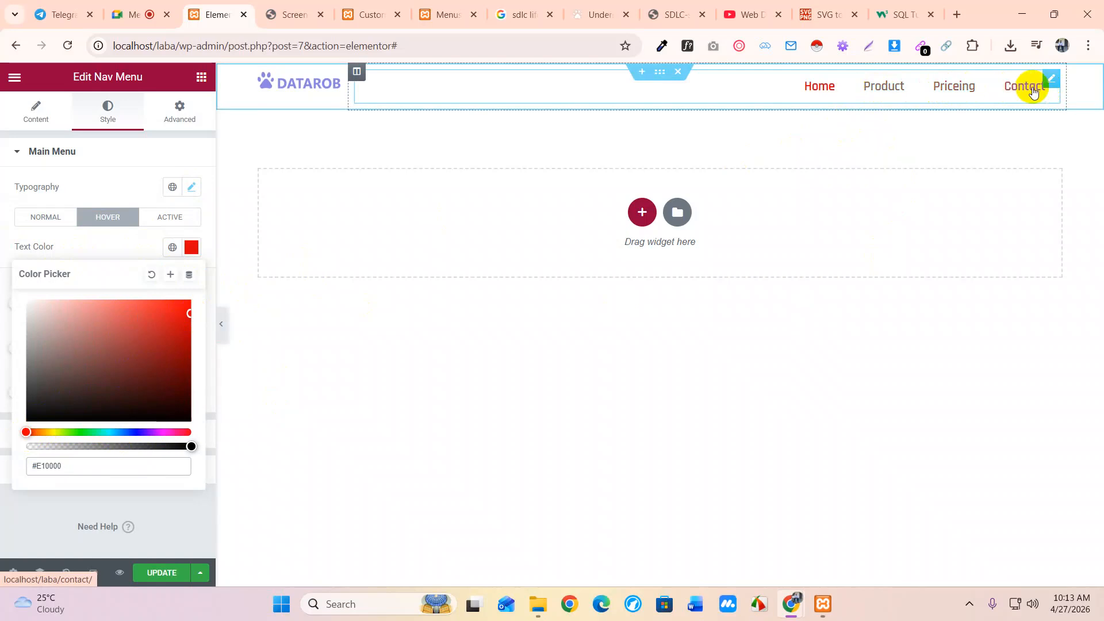
left_click(116, 236)
Step: Try blue, olive and dark red for the Nav Menu's active text color and settle on purple #930588
left_click(165, 218)
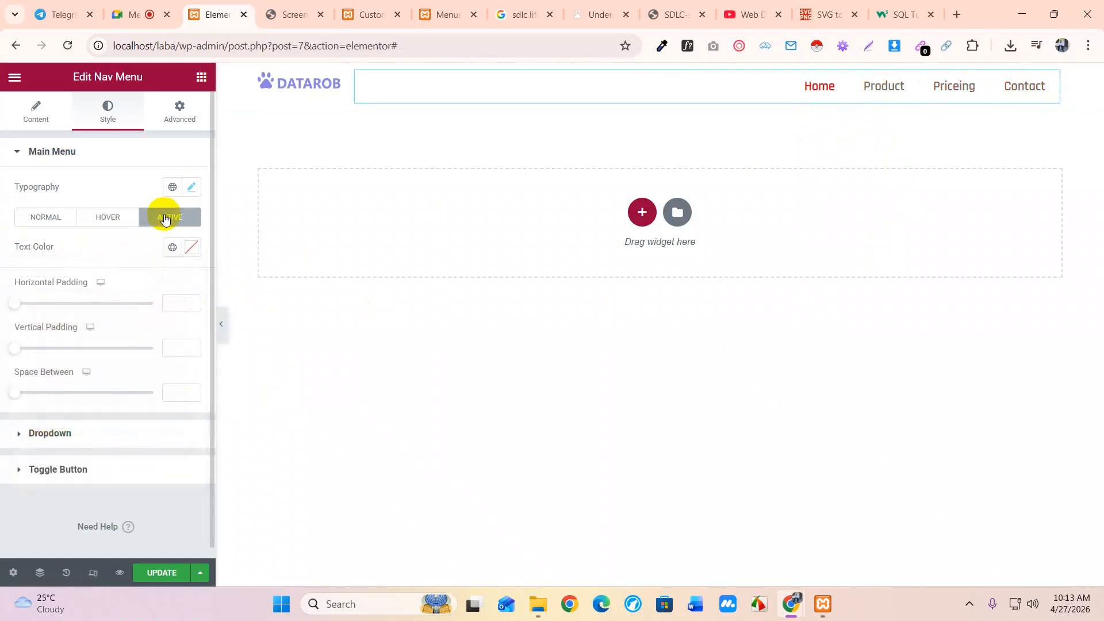
left_click(192, 248)
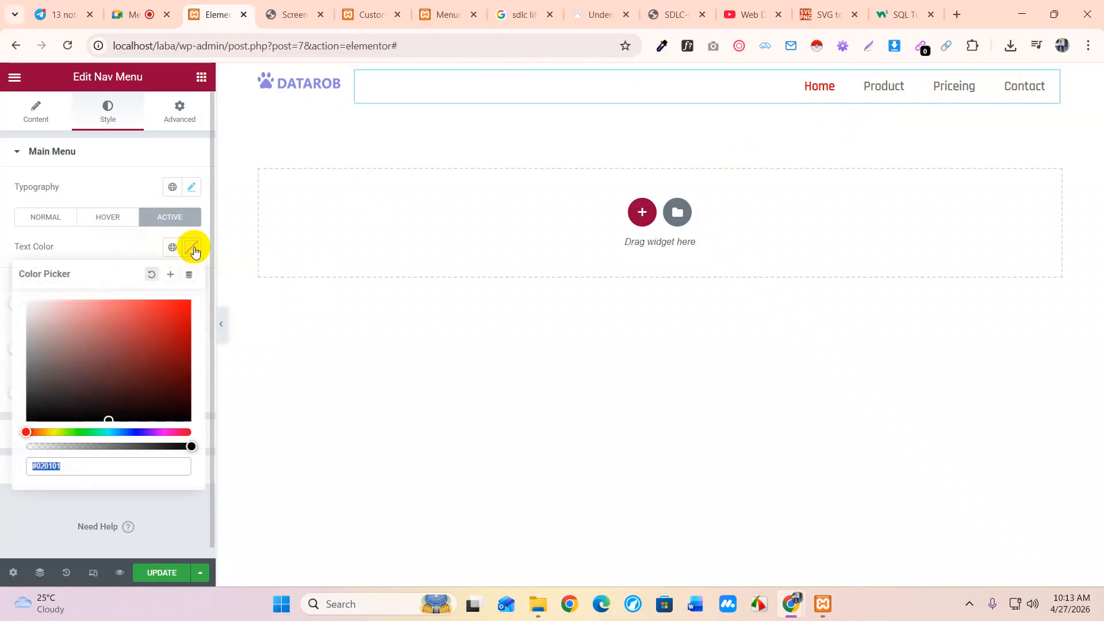
left_click(129, 432)
mouse_move(151, 387)
left_mouse_down()
mouse_move(168, 323)
mouse_move(212, 301)
mouse_move(179, 381)
mouse_move(178, 343)
mouse_move(76, 324)
mouse_move(179, 312)
left_mouse_up()
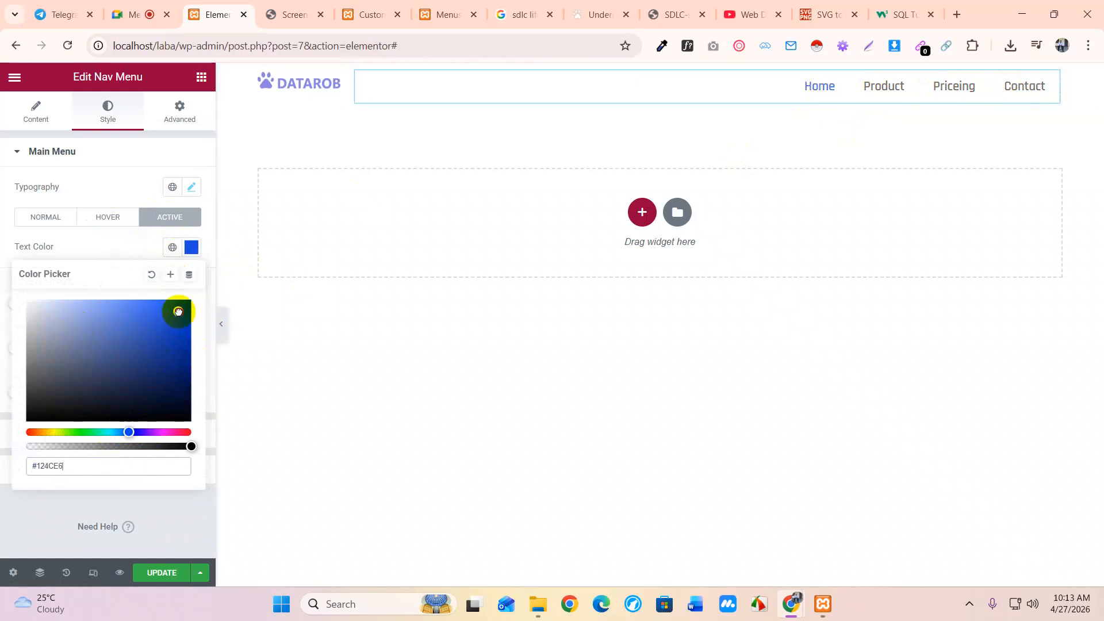
left_click(57, 432)
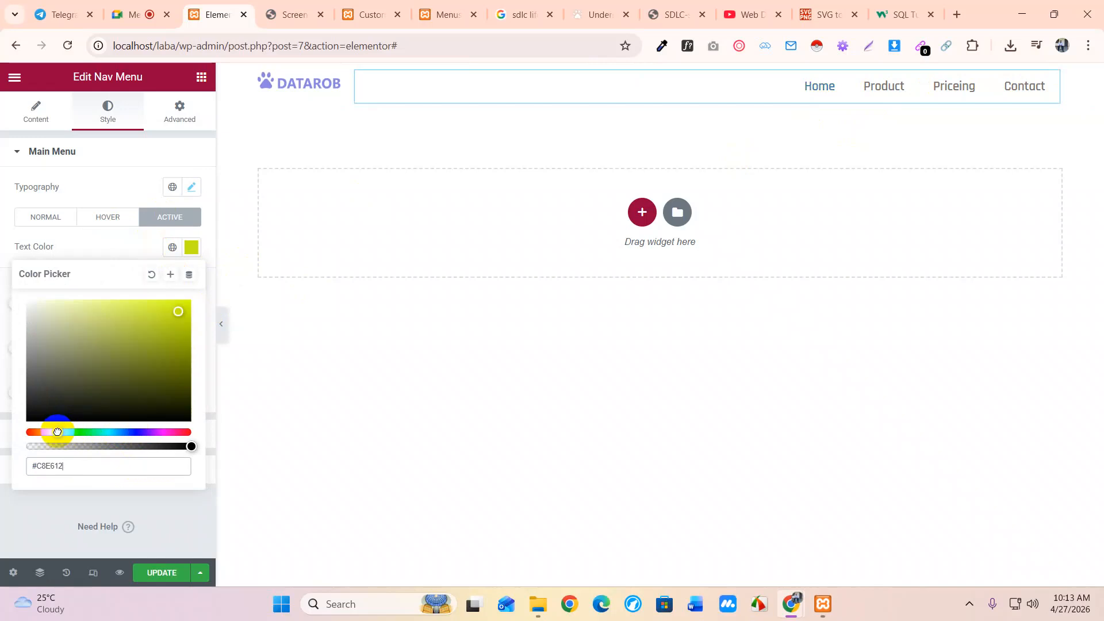
left_click(171, 310)
left_click_drag(171, 311, 196, 353)
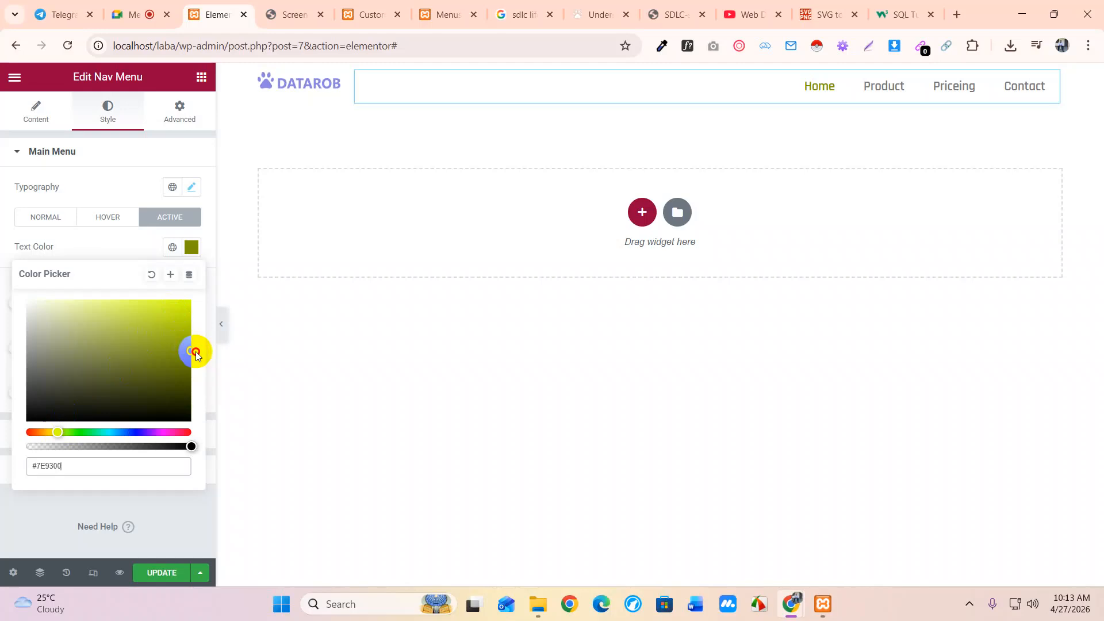
left_click(189, 431)
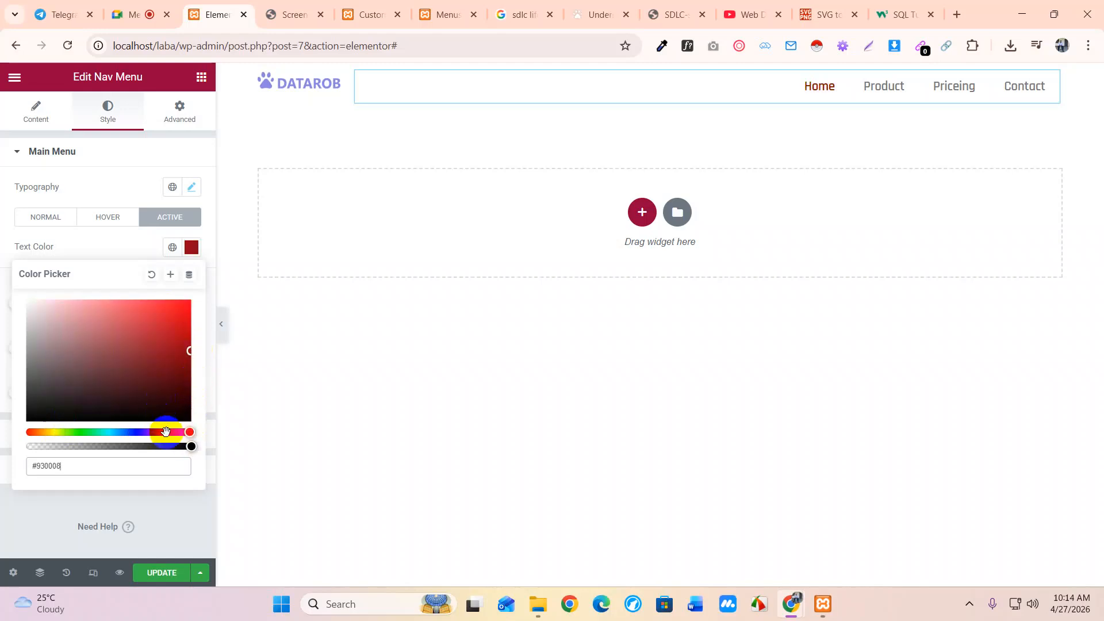
left_click(166, 432)
left_click(180, 343)
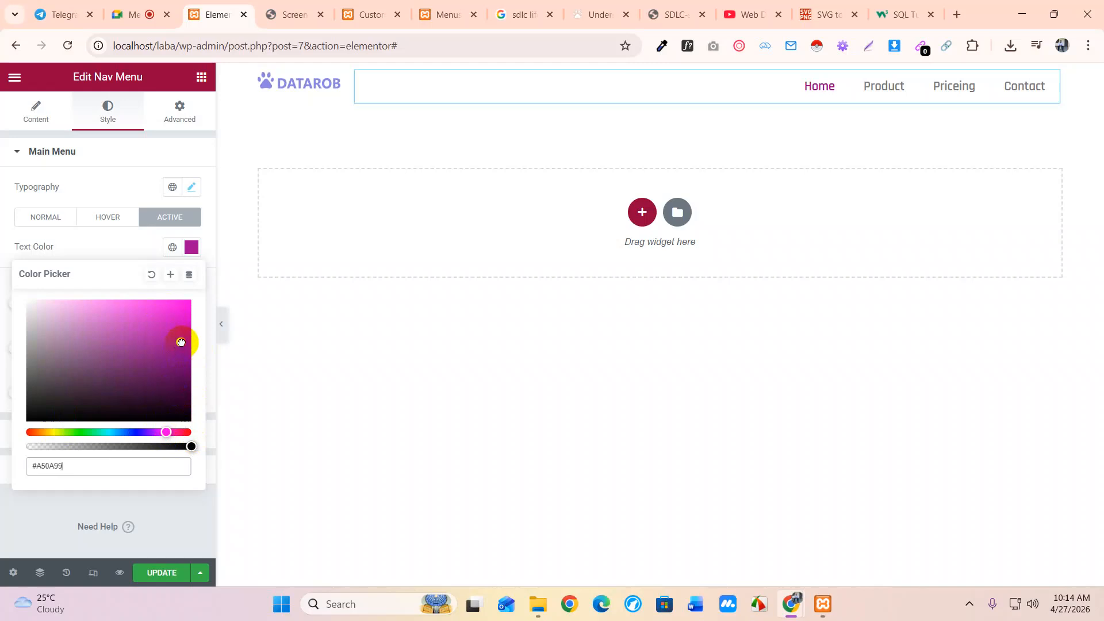
left_click_drag(180, 343, 186, 351)
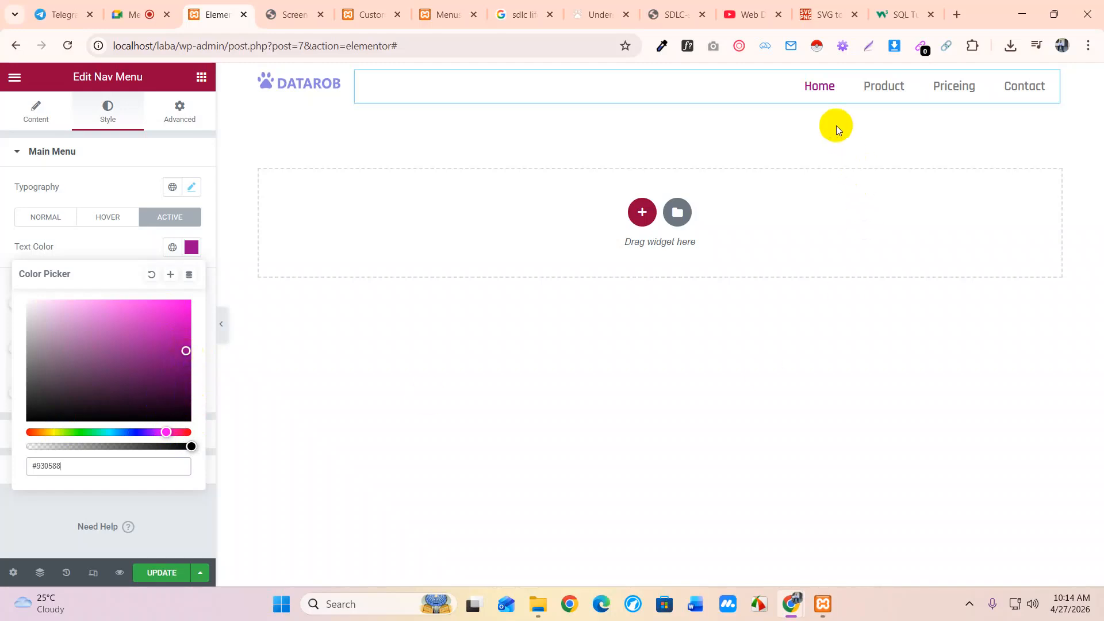
left_click(192, 248)
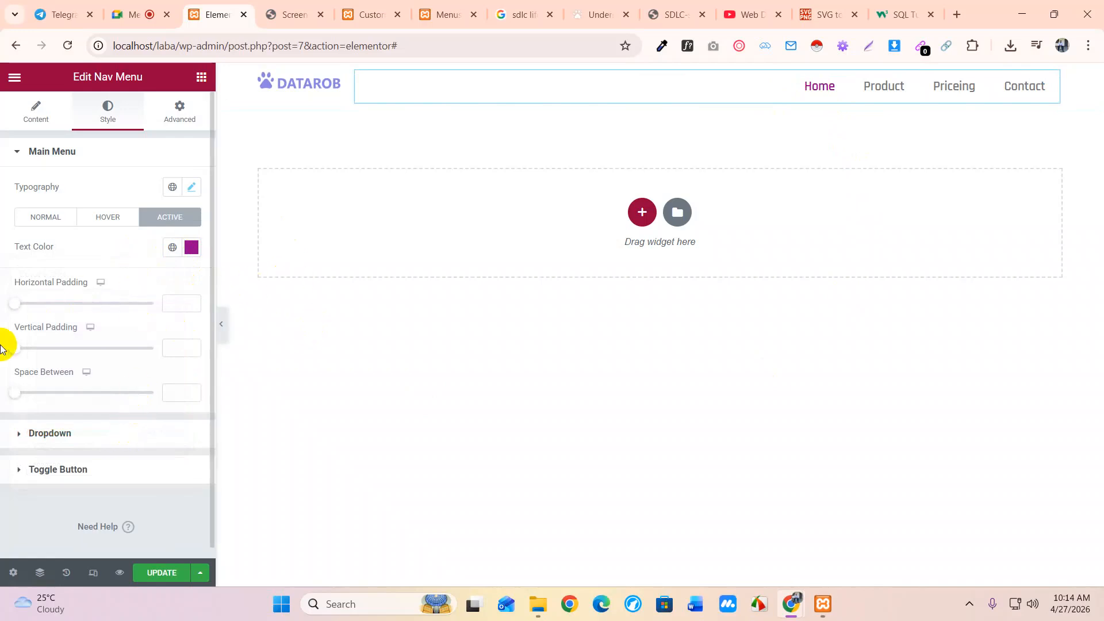
Step: Try a Classic hover background in dark grey #292727 on the Nav Menu widget and reset its color
left_click(186, 117)
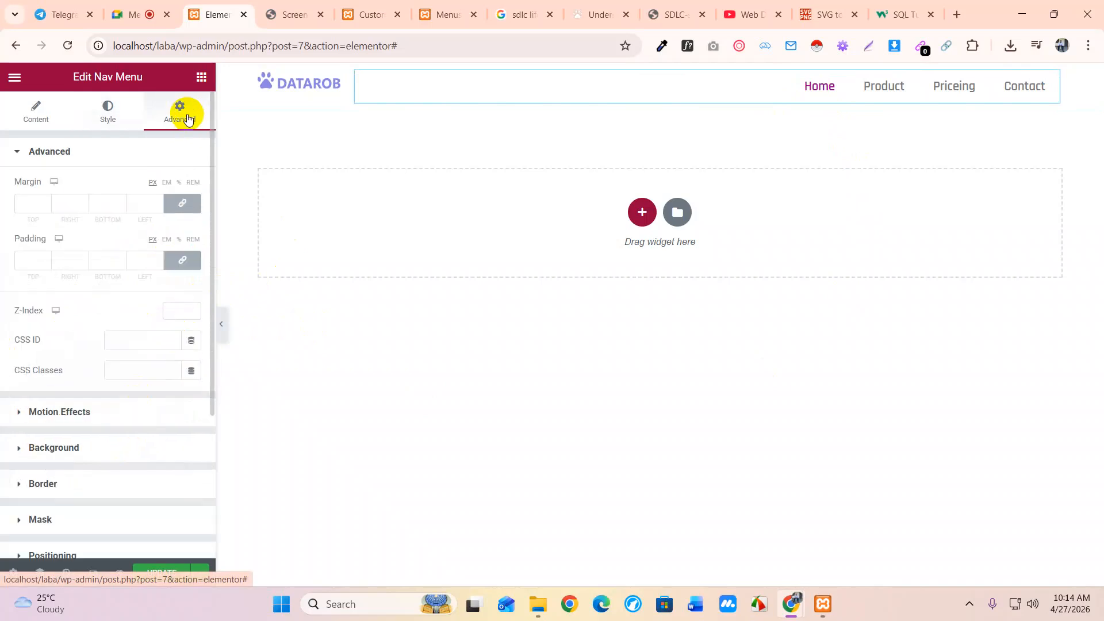
scroll(113, 397, "down", 3)
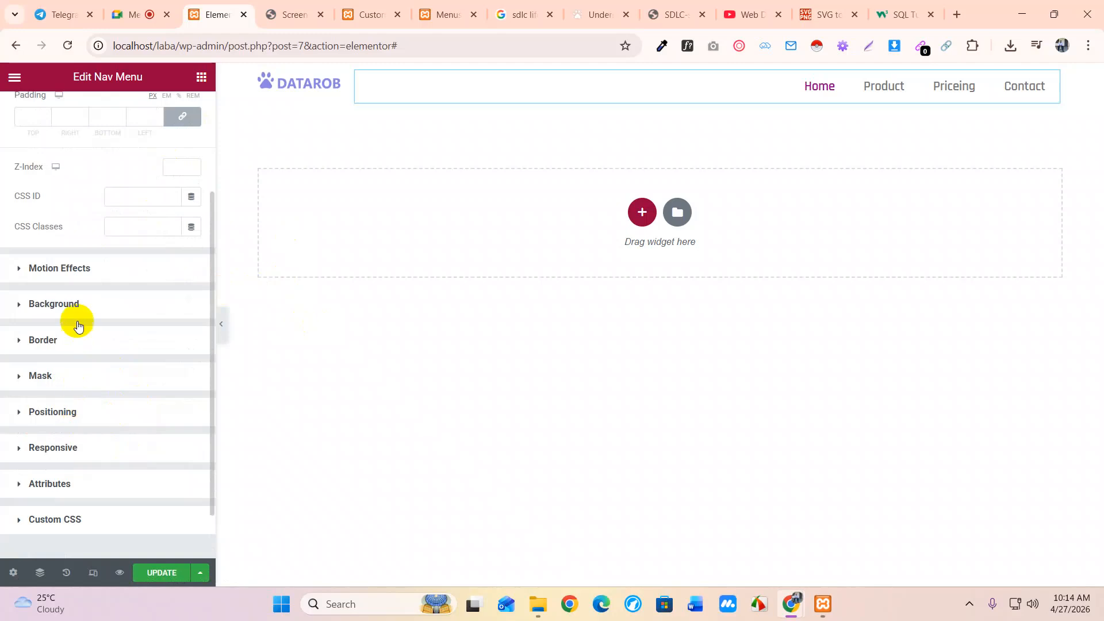
left_click(78, 304)
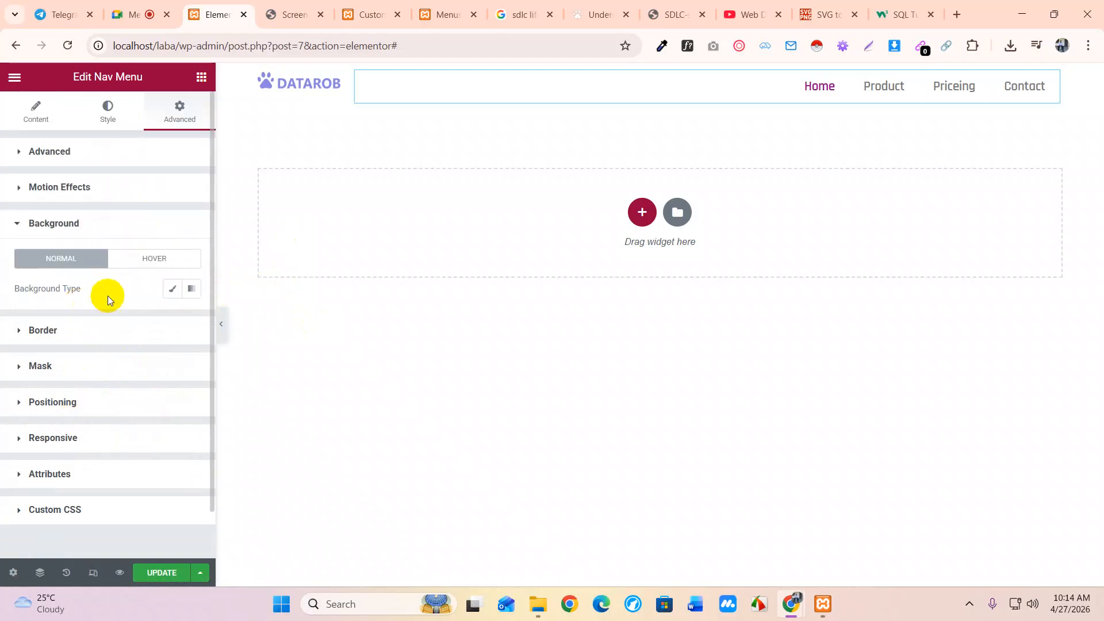
left_click(150, 263)
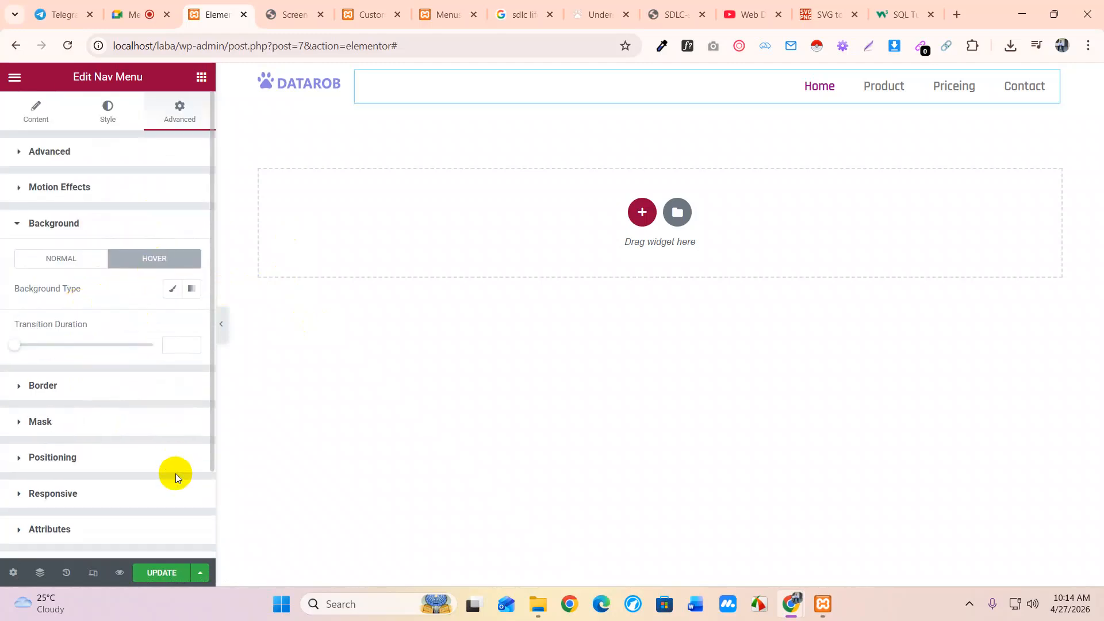
left_click(175, 292)
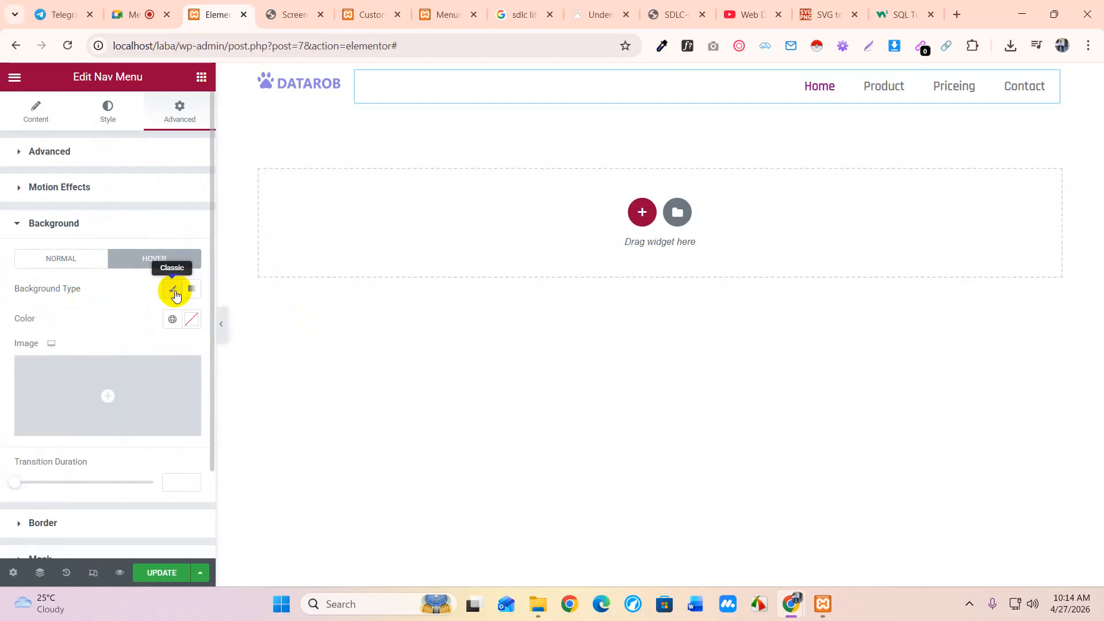
left_click(192, 319)
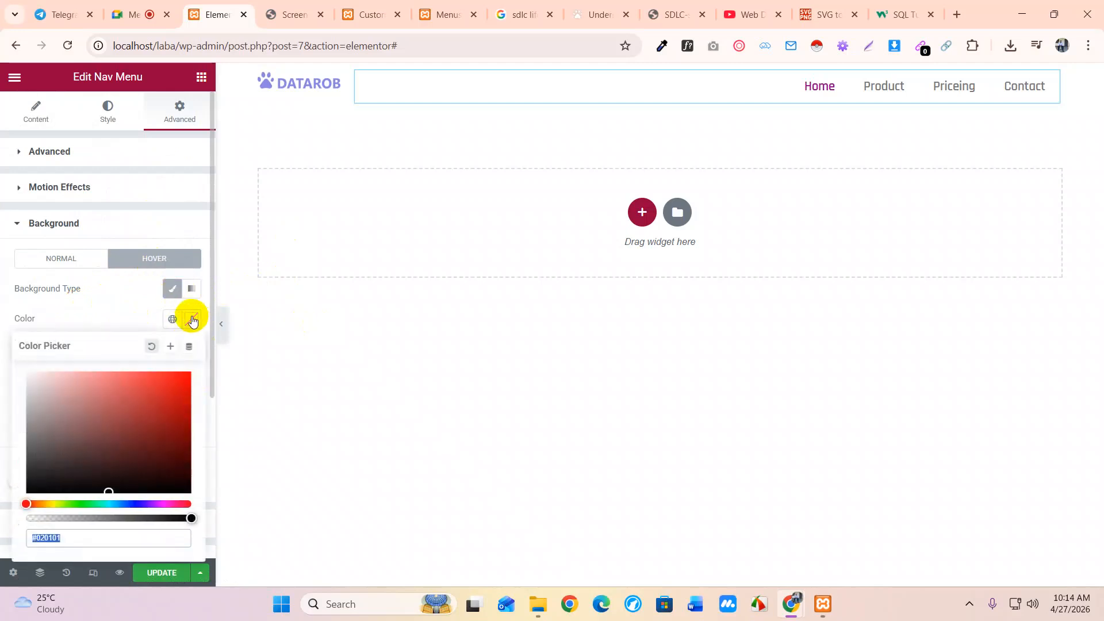
left_click_drag(62, 461, 34, 474)
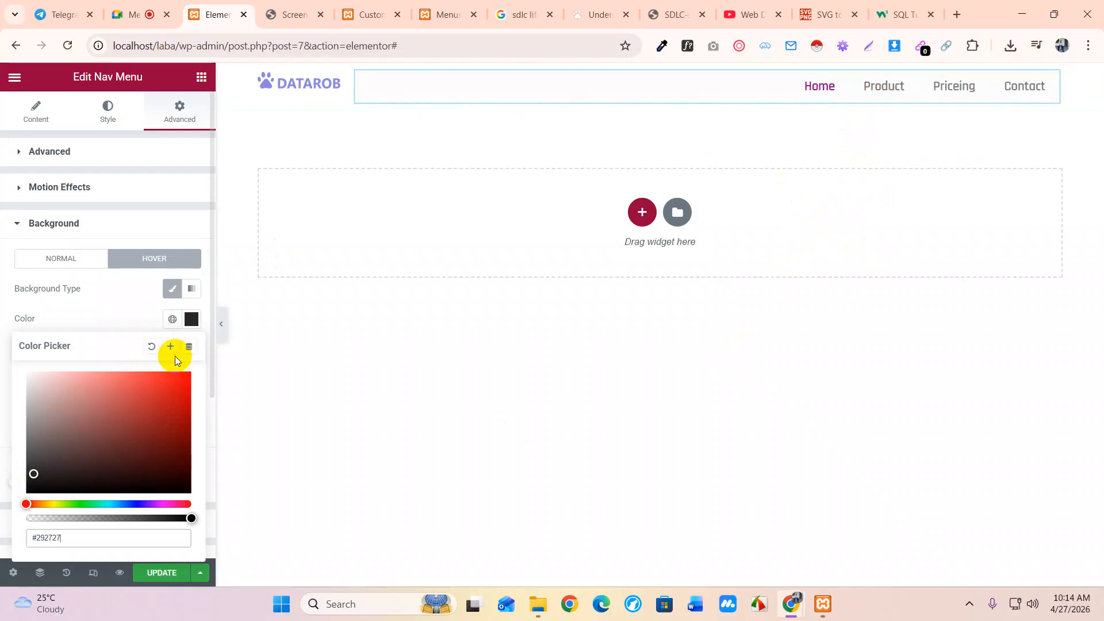
left_click(151, 347)
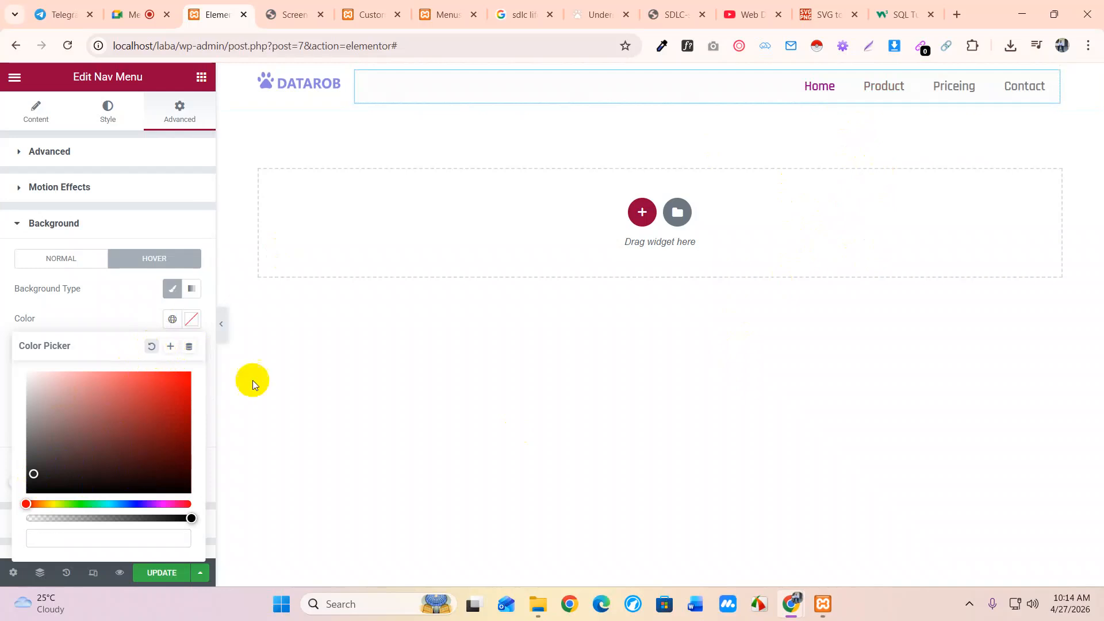
Step: Check the Nav Menu's hover style settings and set the menu's pointer to Background
left_click(109, 124)
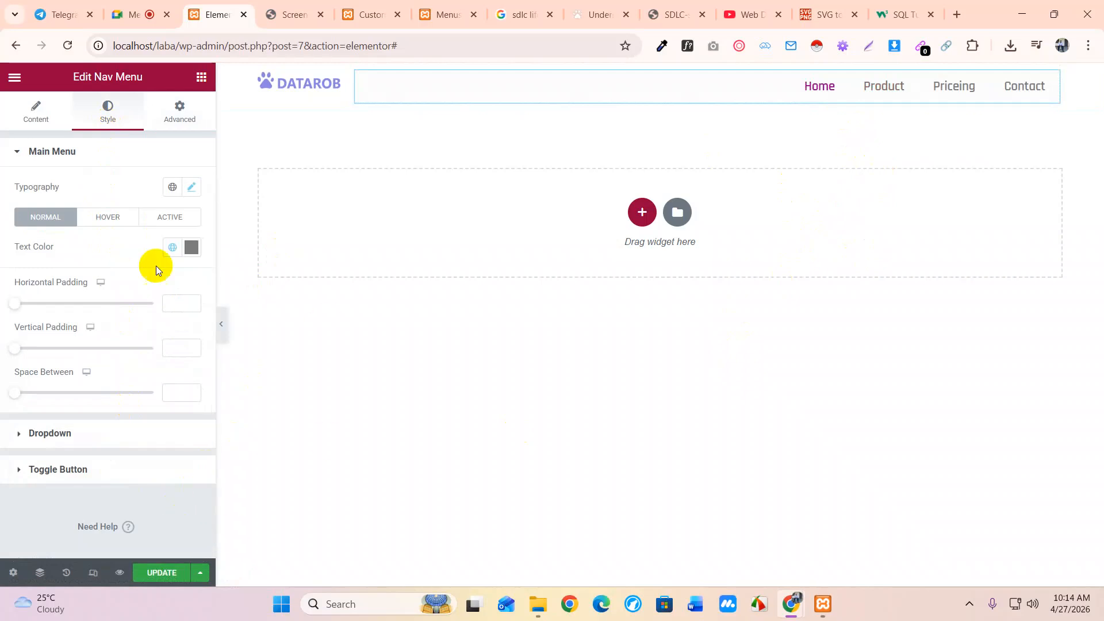
left_click(117, 224)
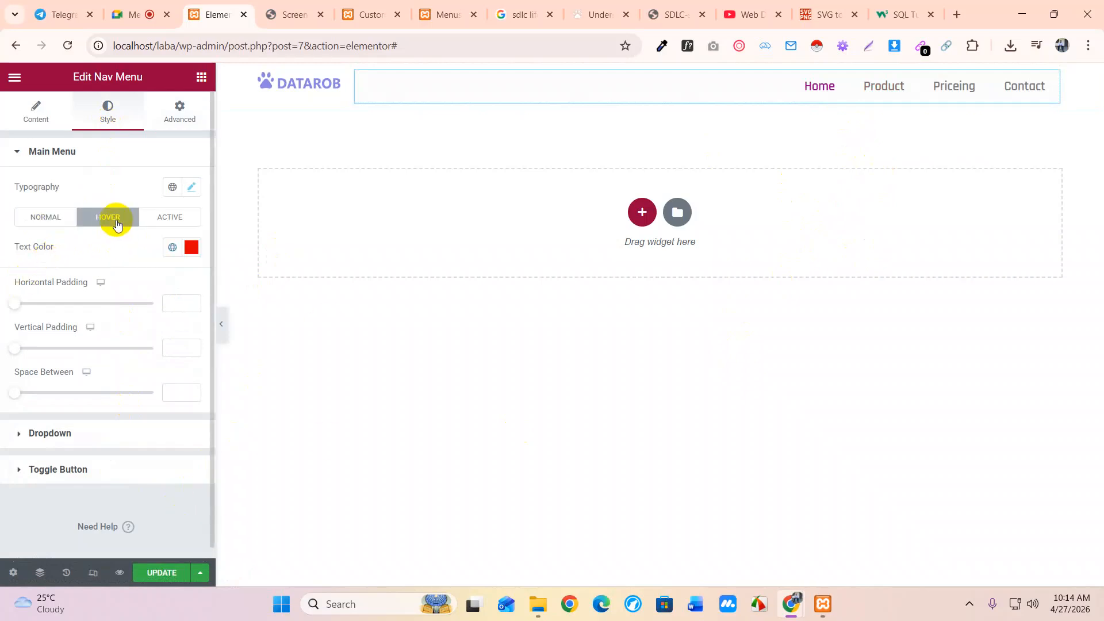
scroll(136, 374, "down", 1)
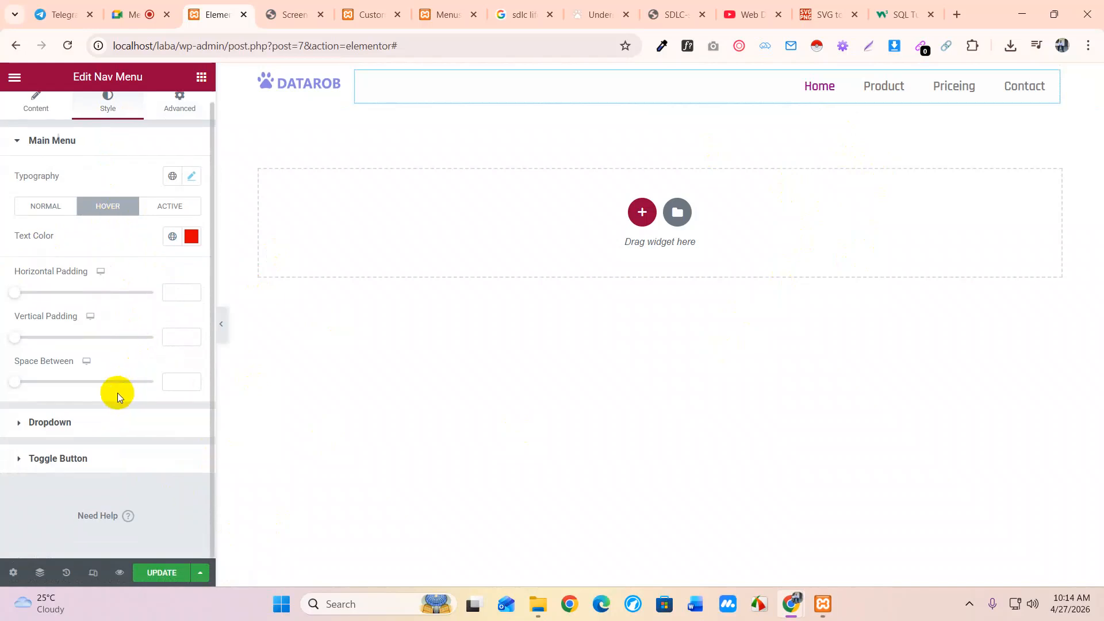
scroll(117, 391, "up", 1)
left_click(51, 118)
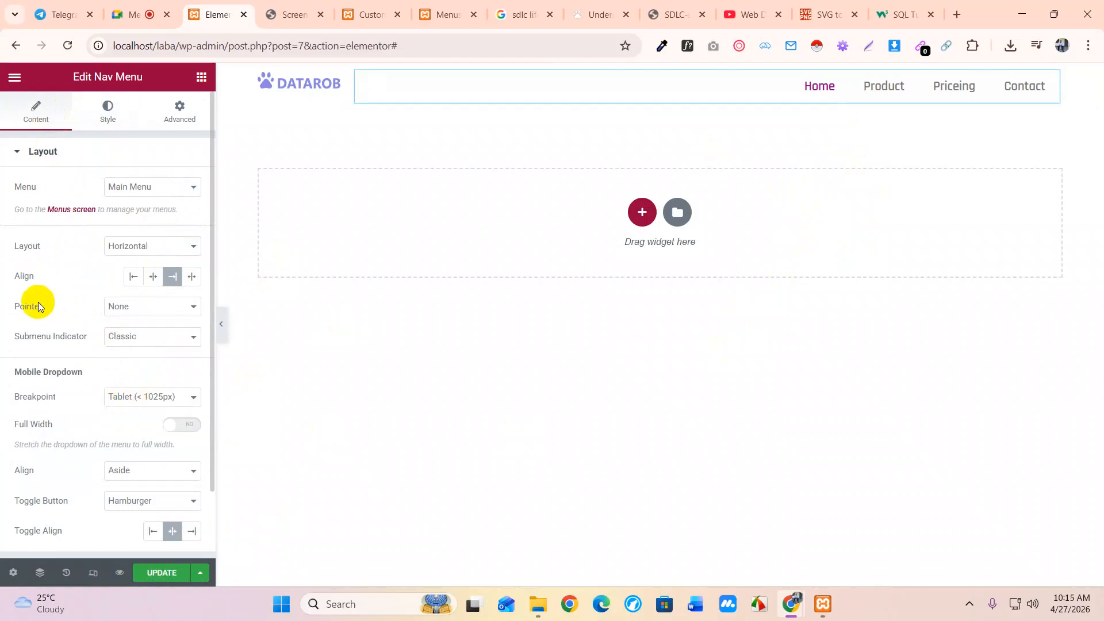
left_click(132, 310)
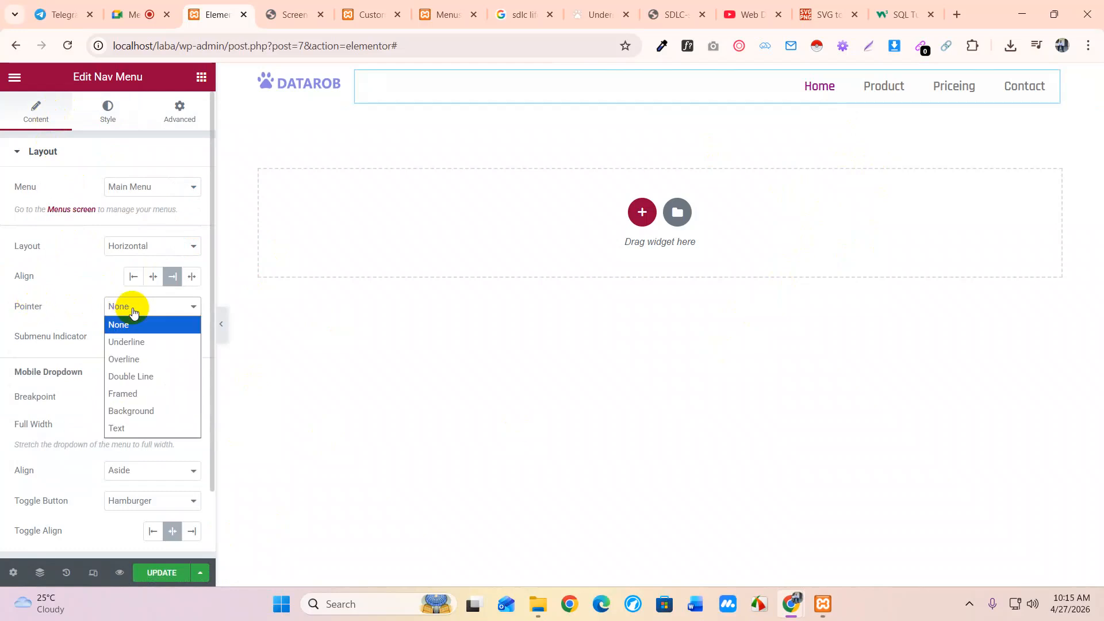
left_click(152, 412)
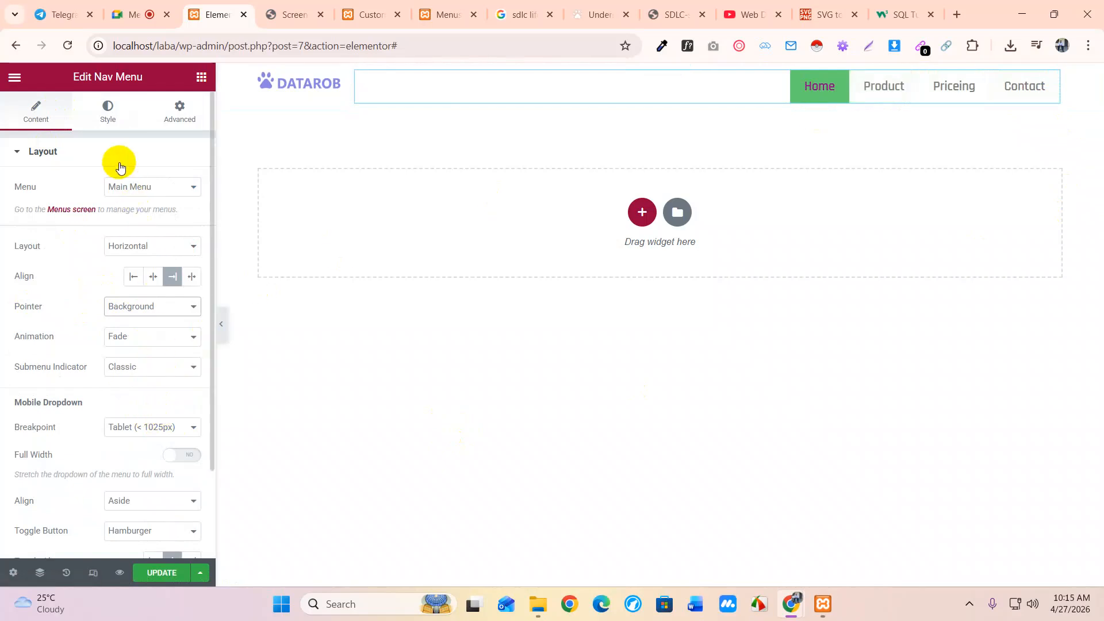
Step: Set the Nav Menu's hover pointer color to black #000000 and check it on the Product item
left_click(108, 110)
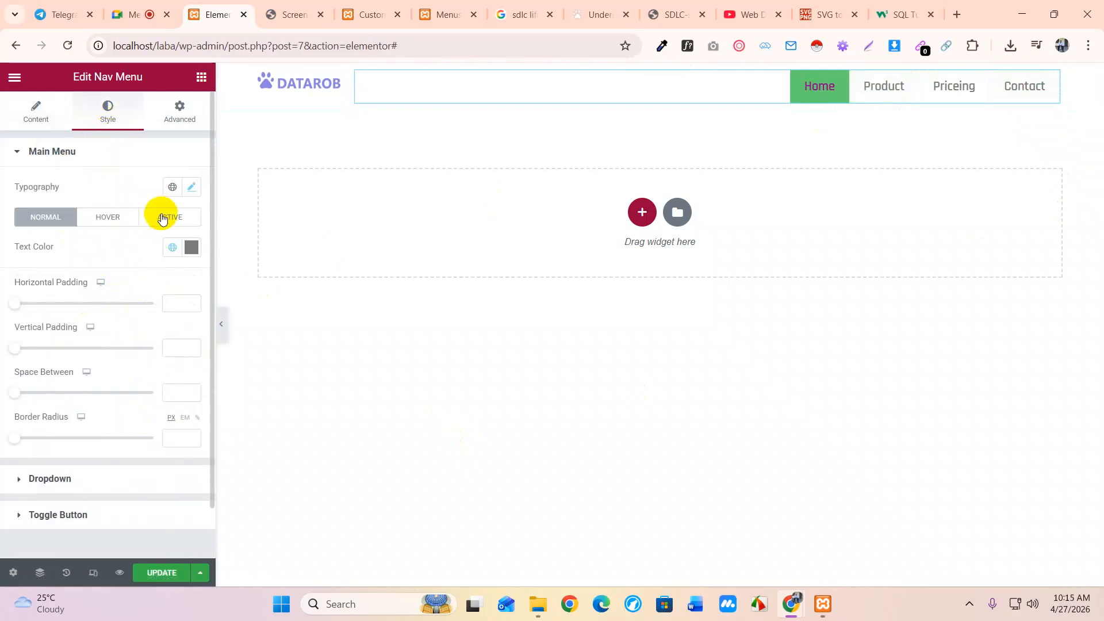
left_click(115, 216)
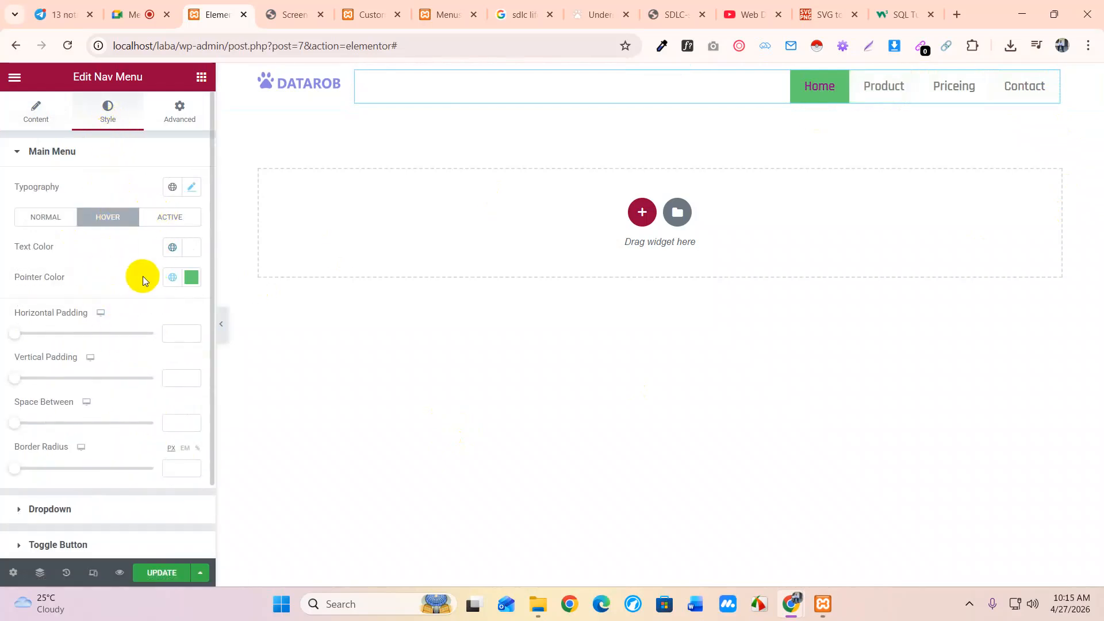
left_click(193, 280)
left_click(36, 454)
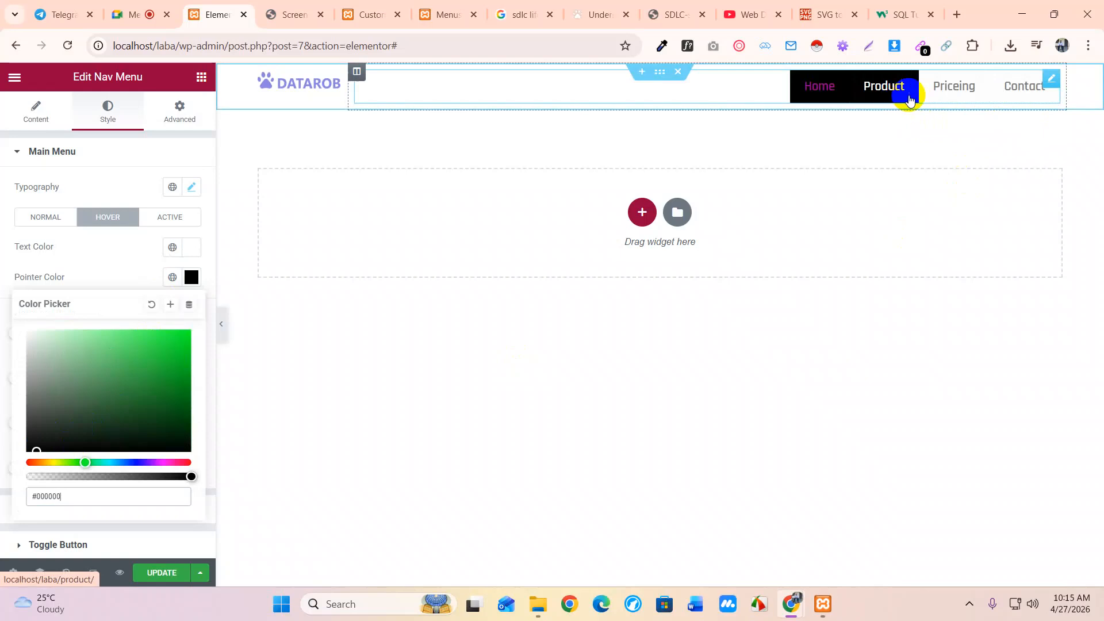
Step: Review the Screenshot_24.png mockup and open fiverr.com in a new tab
left_click(300, 19)
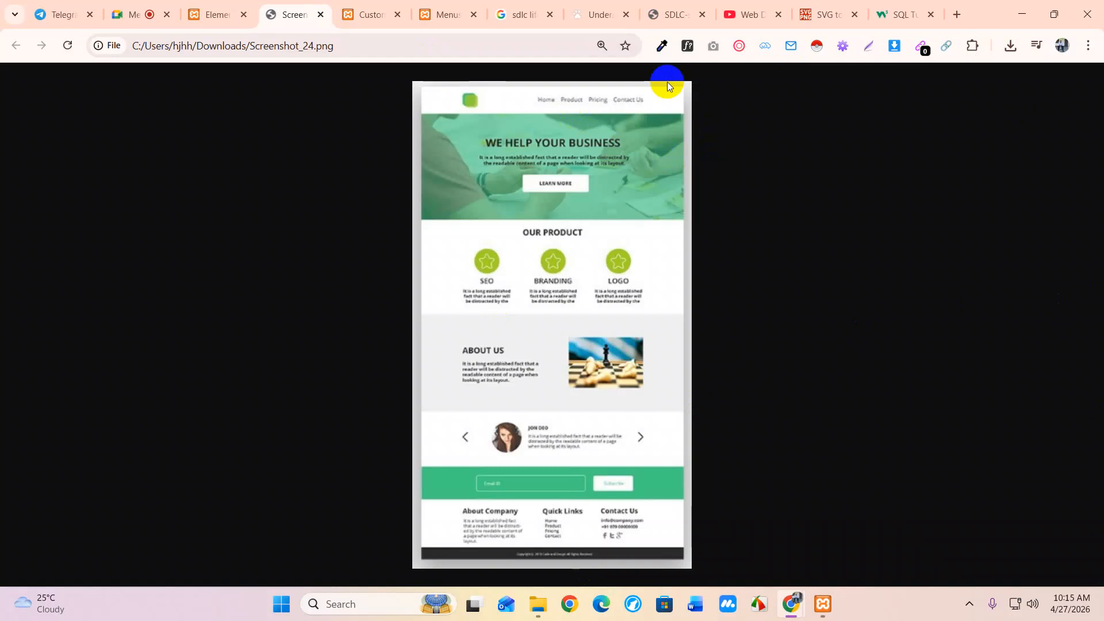
left_click(954, 13)
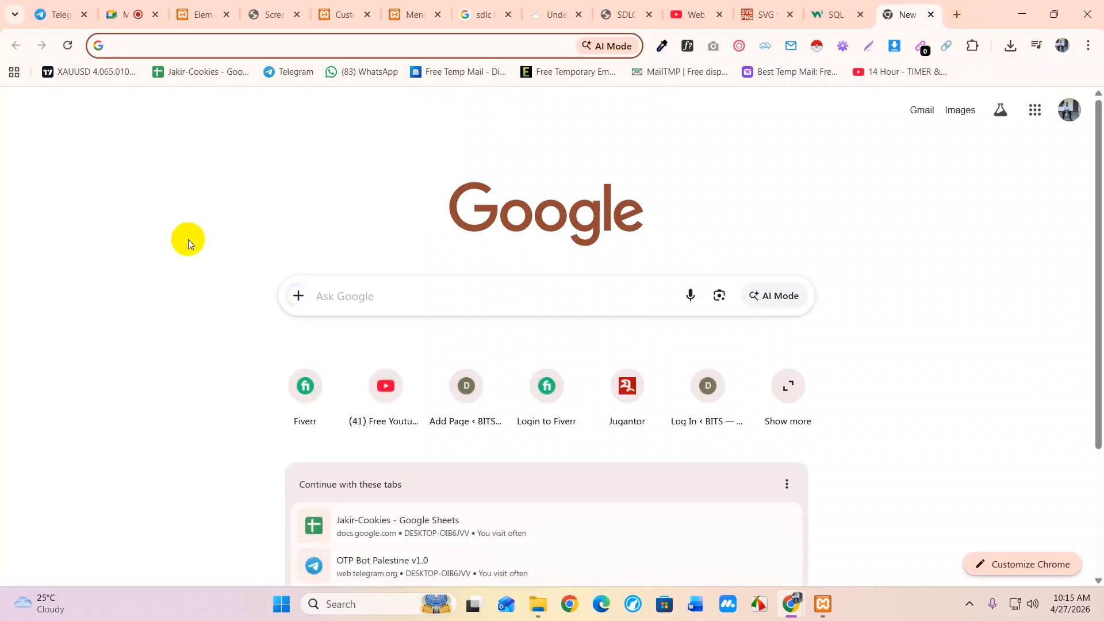
type("fiverr.com")
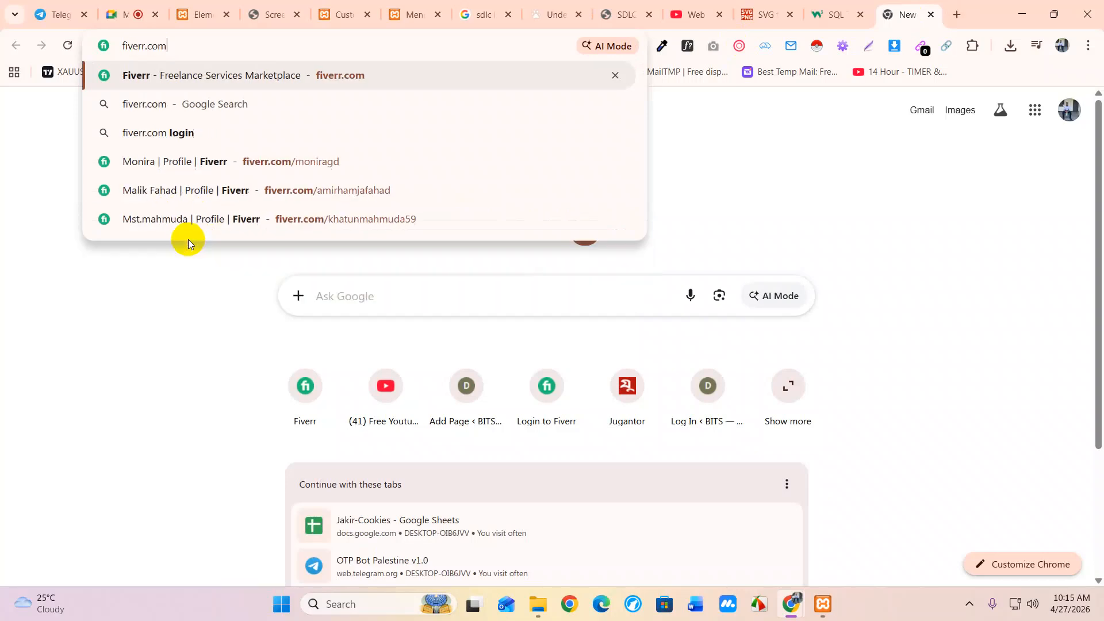
key("Return")
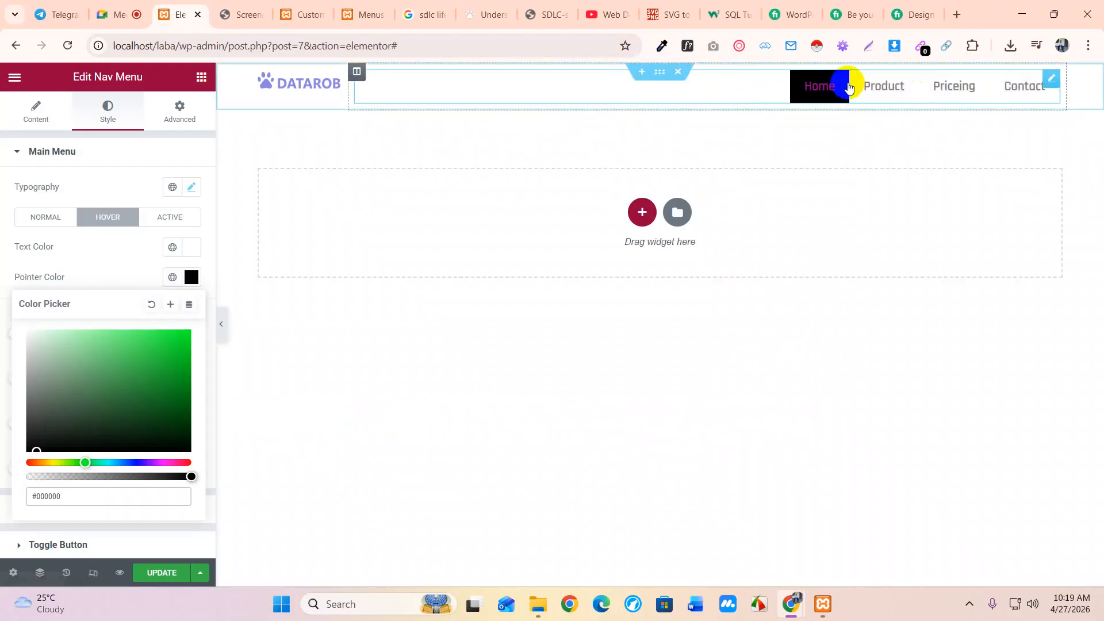
Step: Reset the Nav Menu's hover pointer color to the default green and set the menu's pointer back to None
left_click_drag(117, 439, 113, 353)
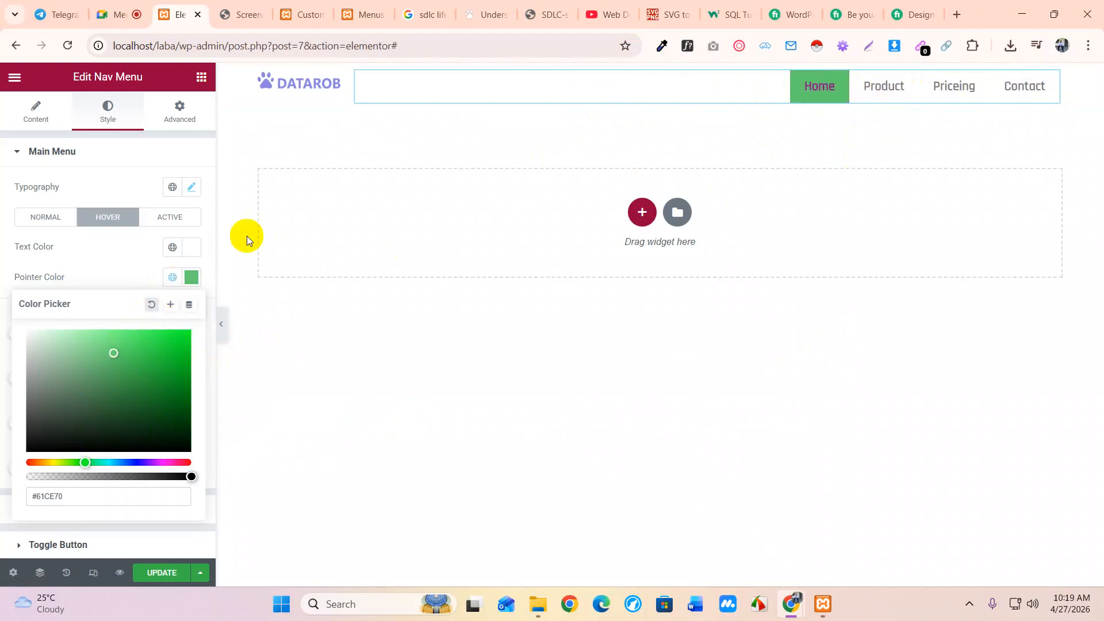
left_click(38, 118)
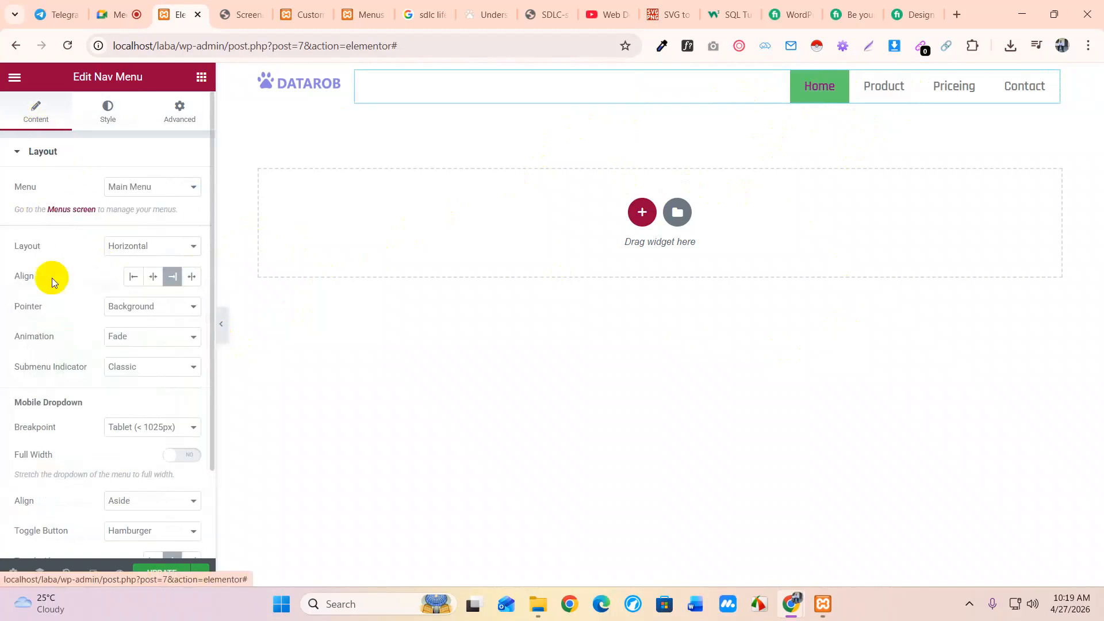
left_click(165, 243)
left_click(165, 243)
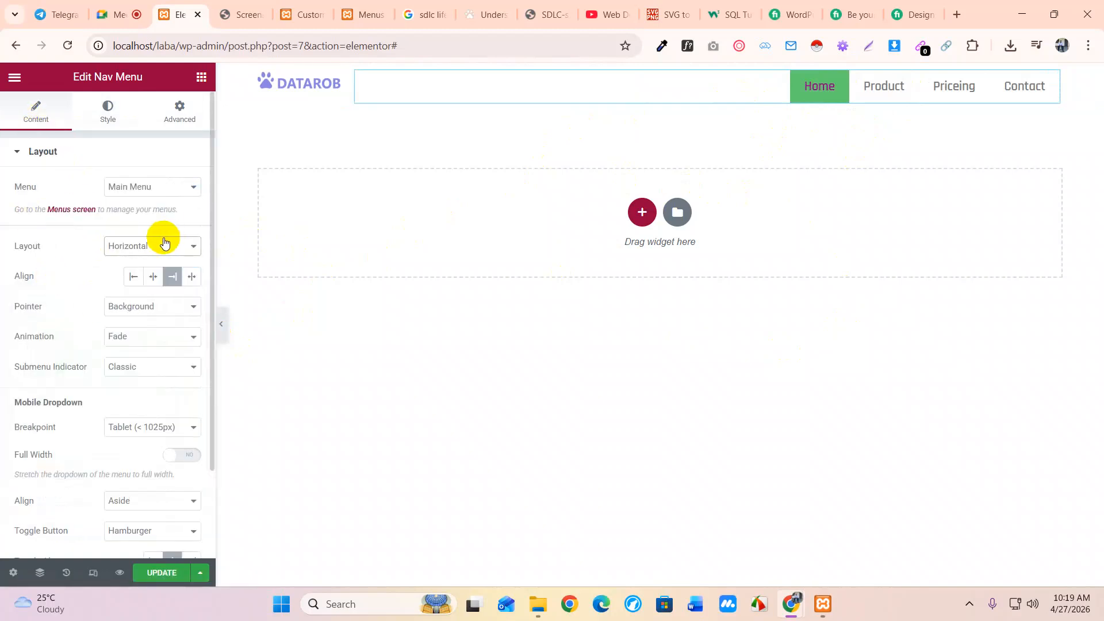
left_click(165, 306)
left_click(143, 322)
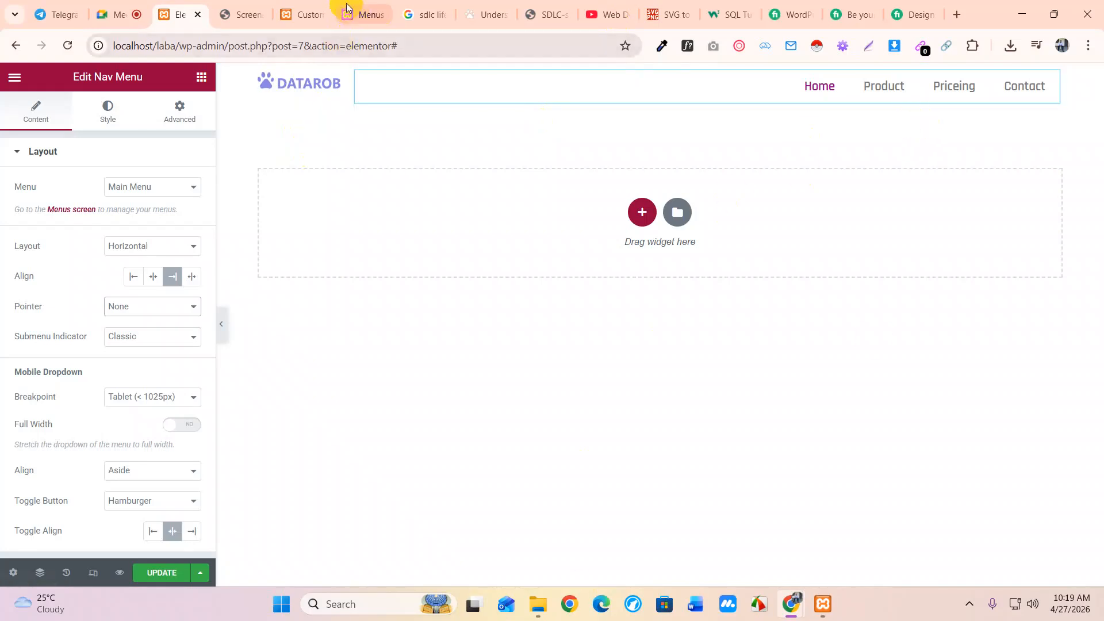
Step: Check the hero section of the Screenshot_24.png mockup and search Google for office meeting images in the SVG converter's tab
left_click(244, 15)
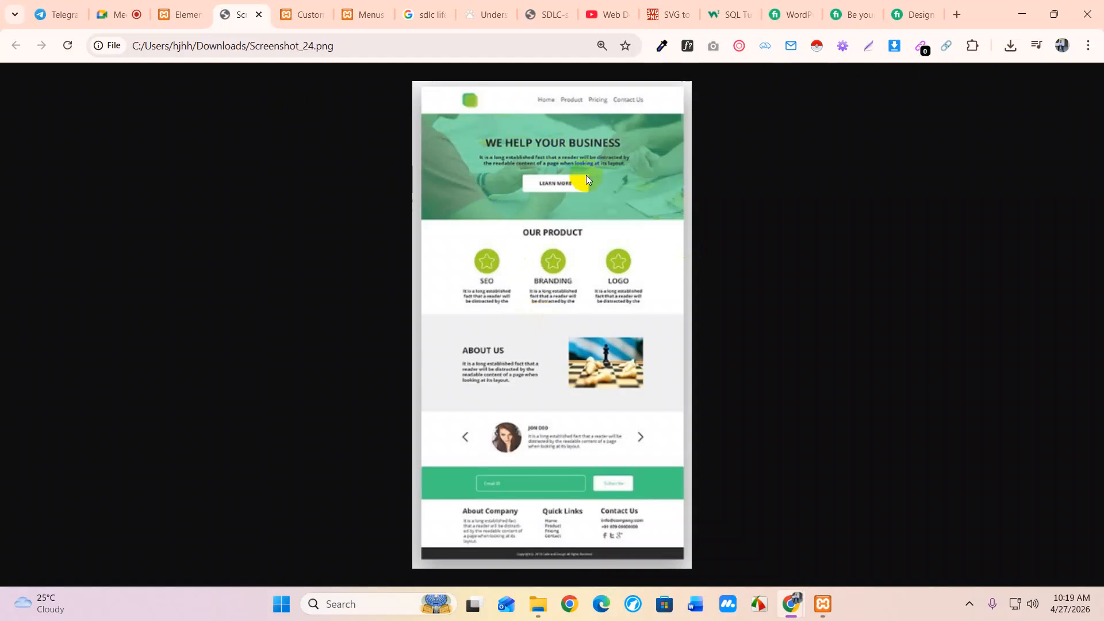
left_click(668, 16)
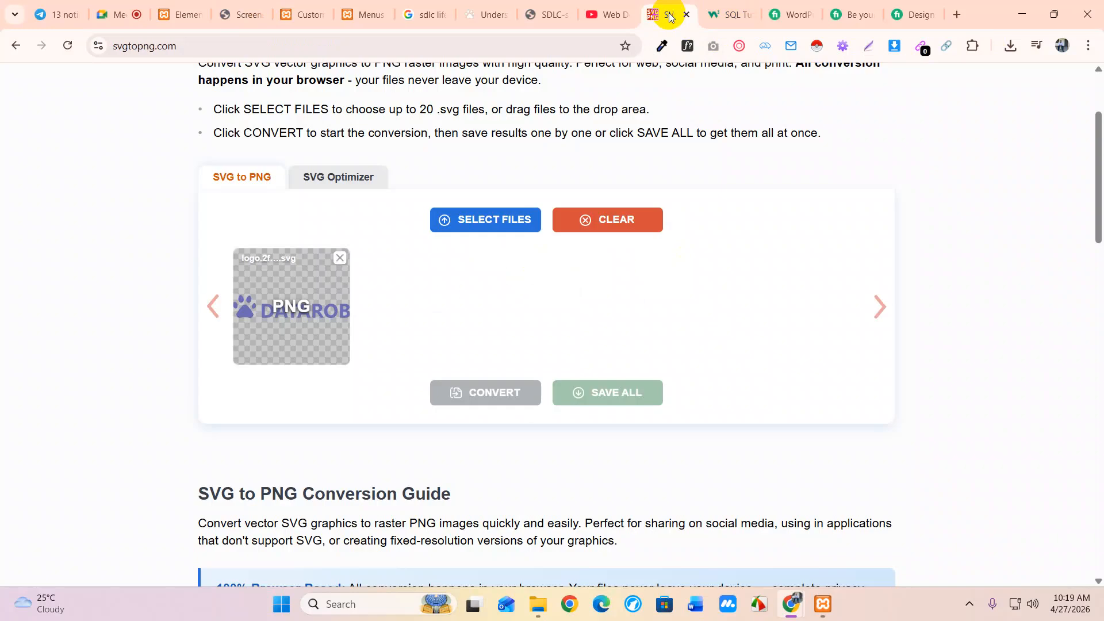
left_click(489, 48)
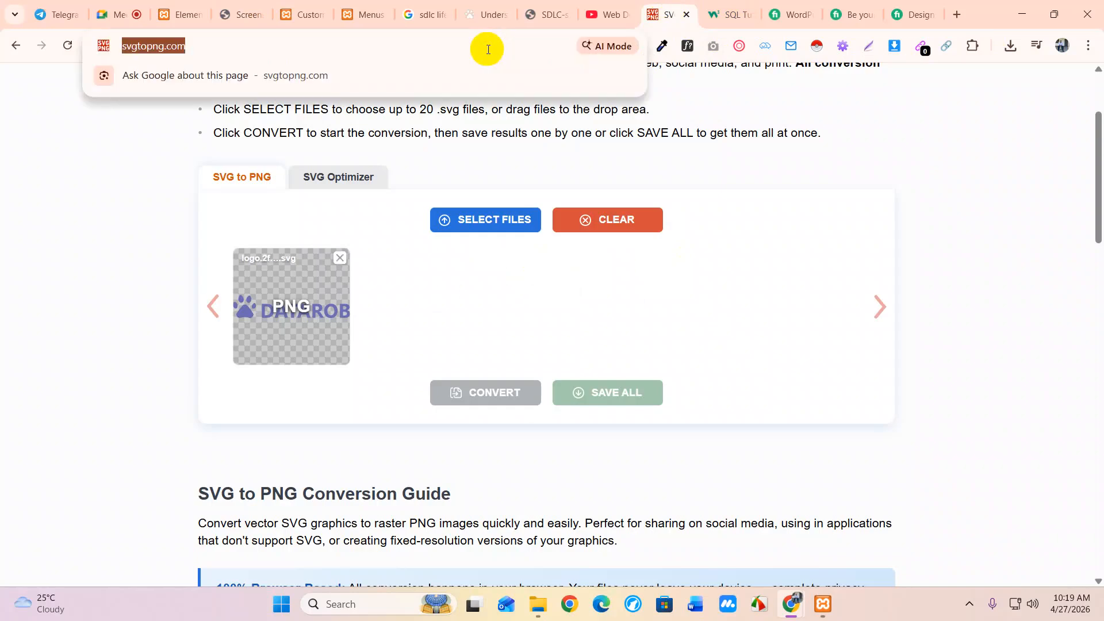
type("off")
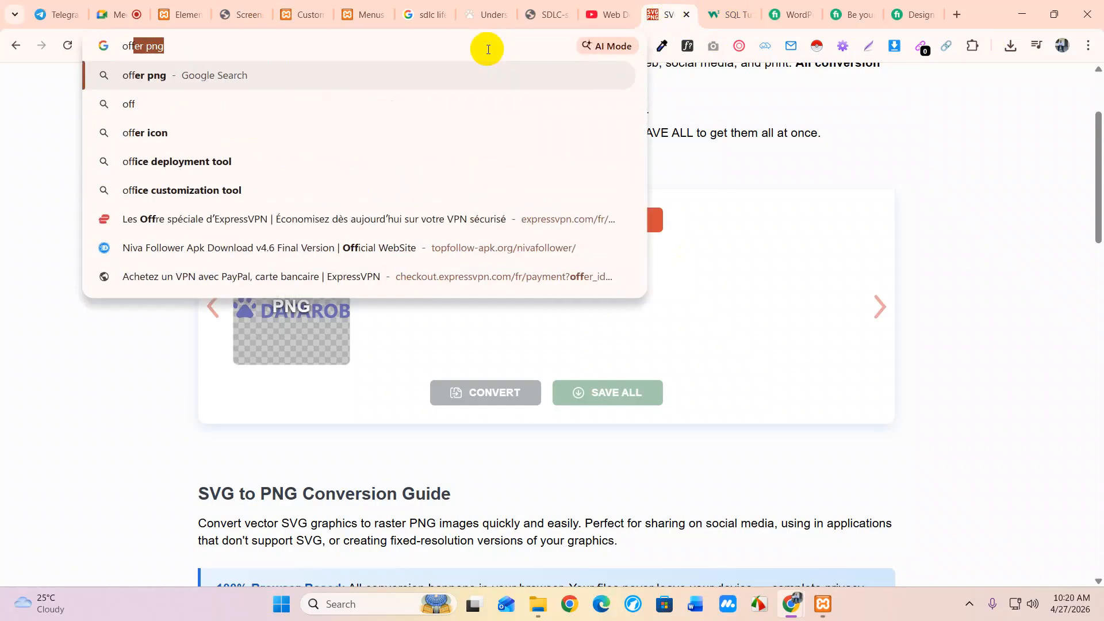
type("ice meeting")
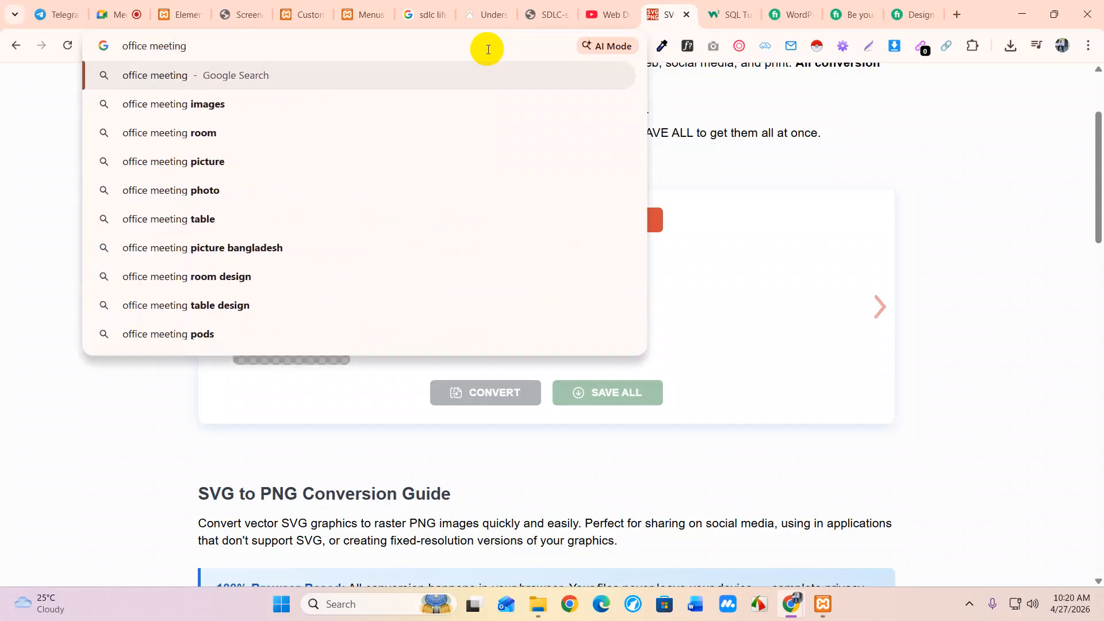
key("Down")
key("Return")
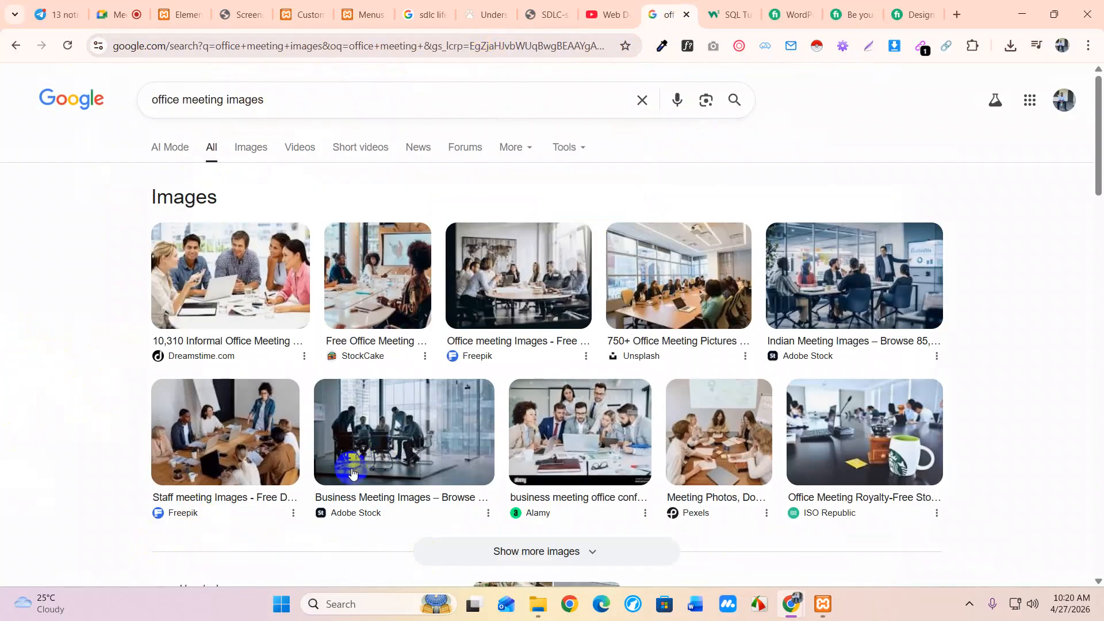
Step: Save the Adobe Stock "Indian Meeting Images" picture as a JPEG in the Downloads folder under its suggested file name
left_click(920, 343)
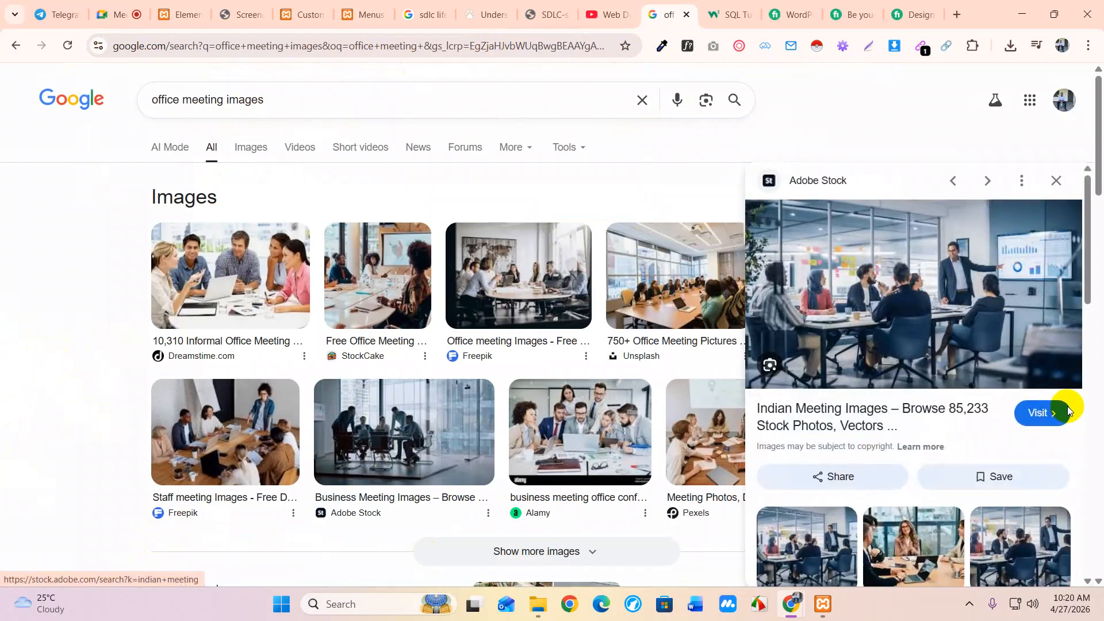
scroll(1069, 407, "down", 5)
scroll(1070, 408, "up", 5)
right_click(900, 307)
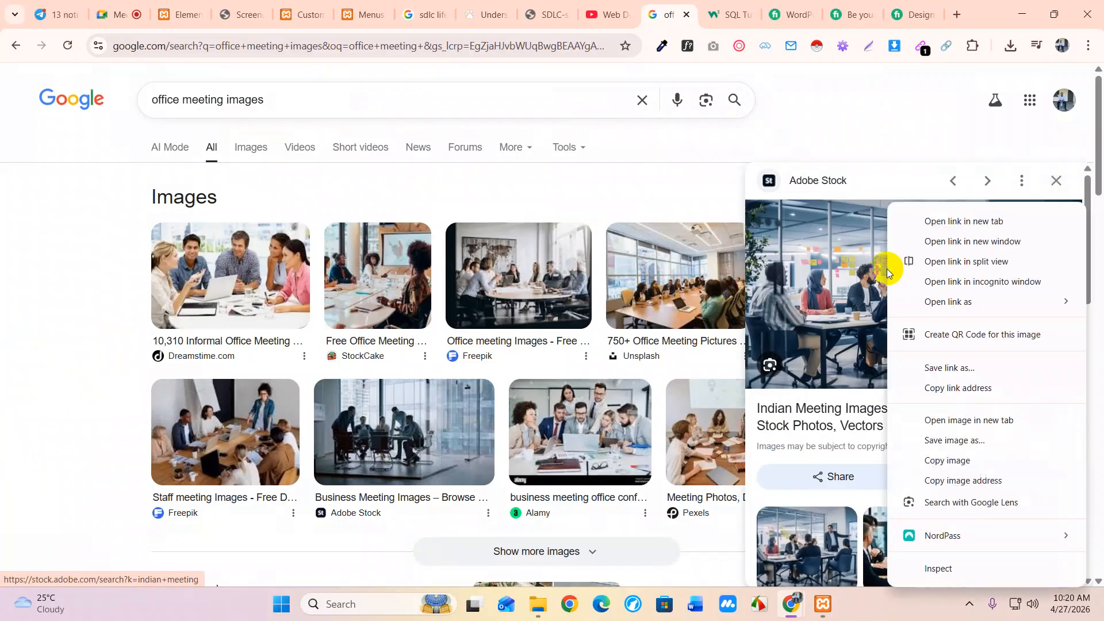
left_click(964, 440)
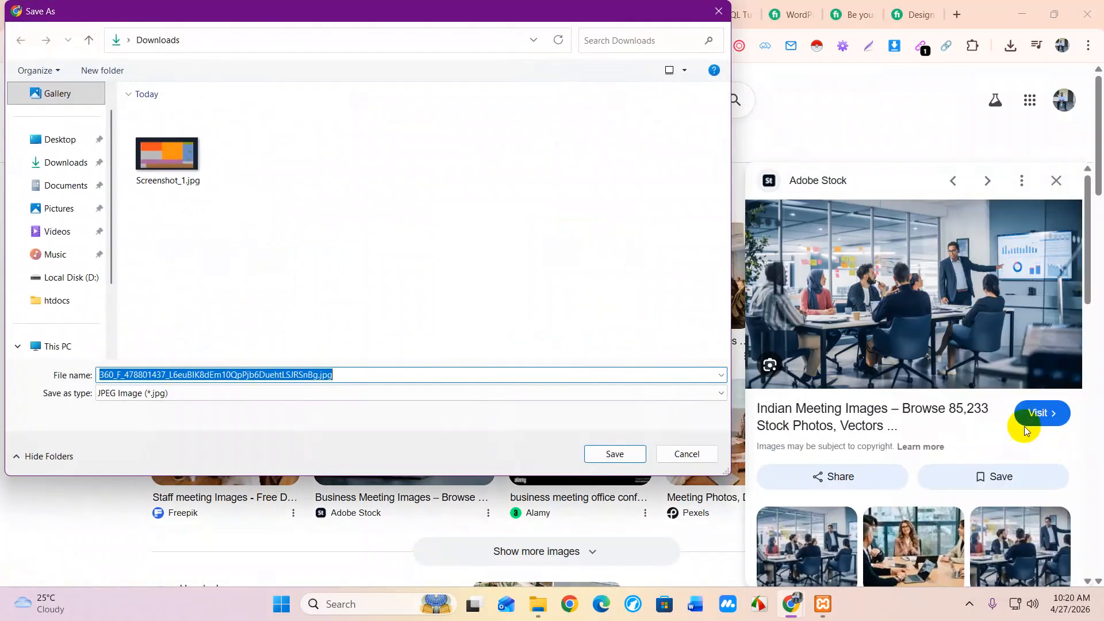
left_click(614, 455)
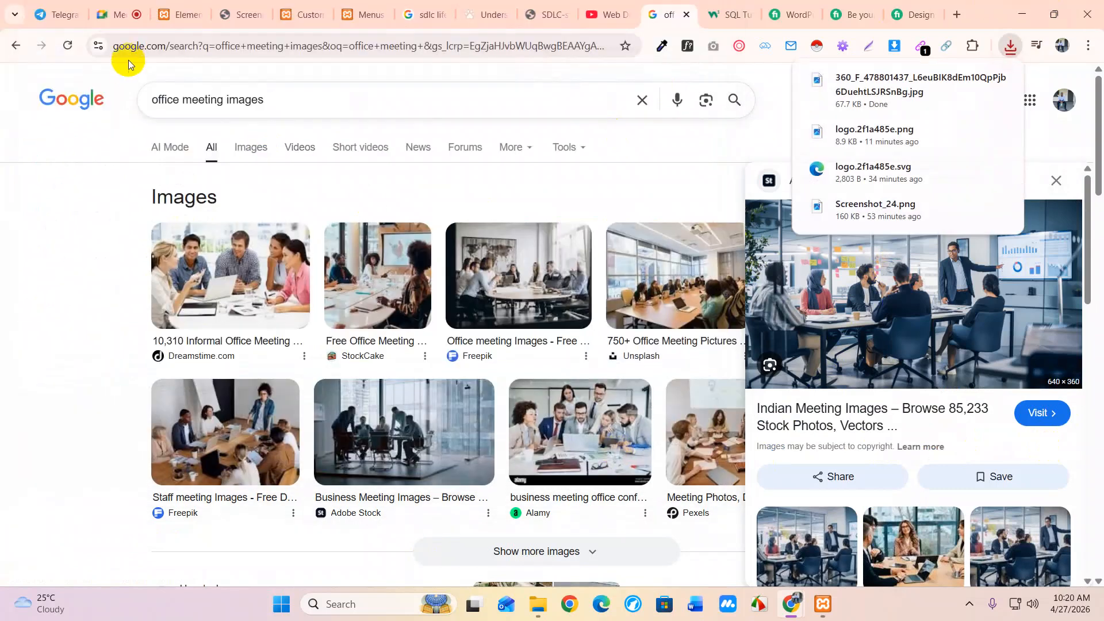
Step: Check the hero section of the Screenshot_24.png mockup and update the page in Elementor to save the header
left_click(180, 15)
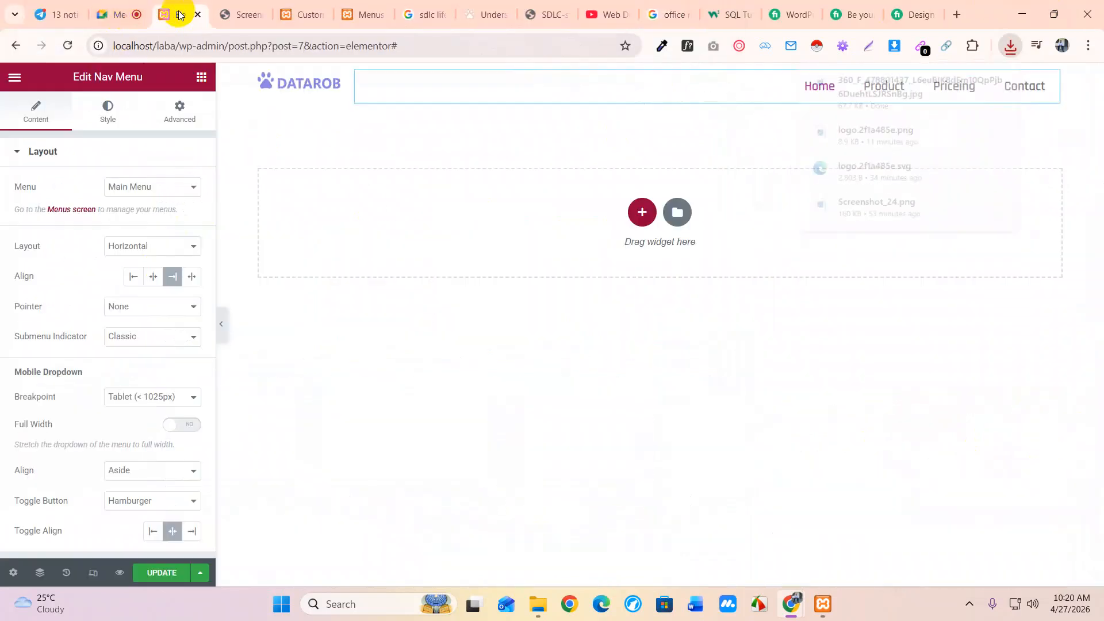
left_click(682, 460)
left_click(244, 14)
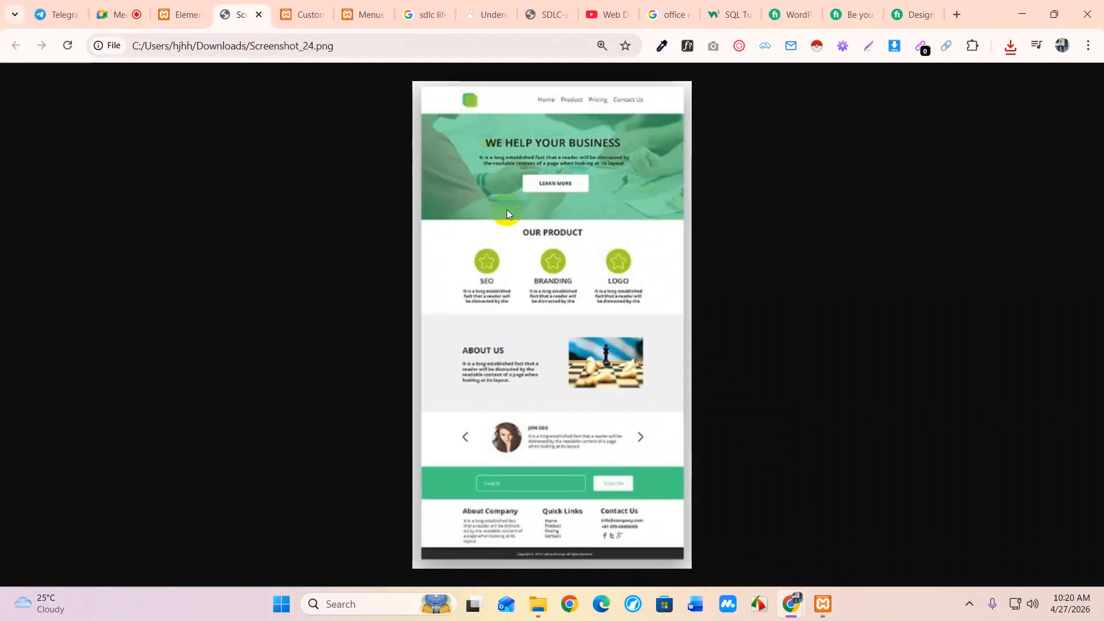
left_click(184, 15)
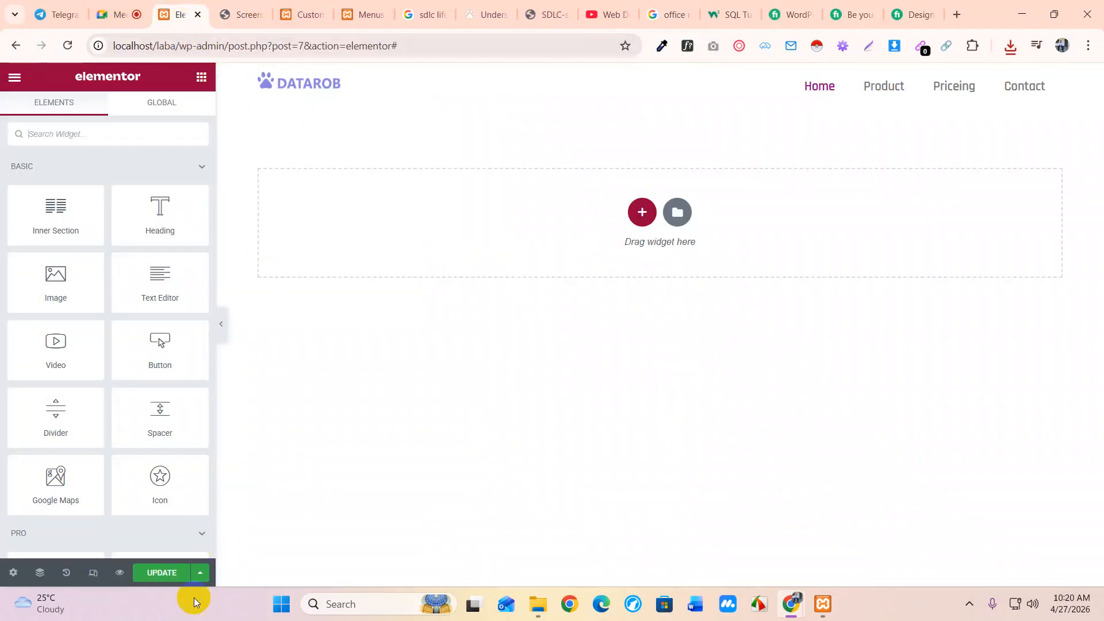
left_click(161, 573)
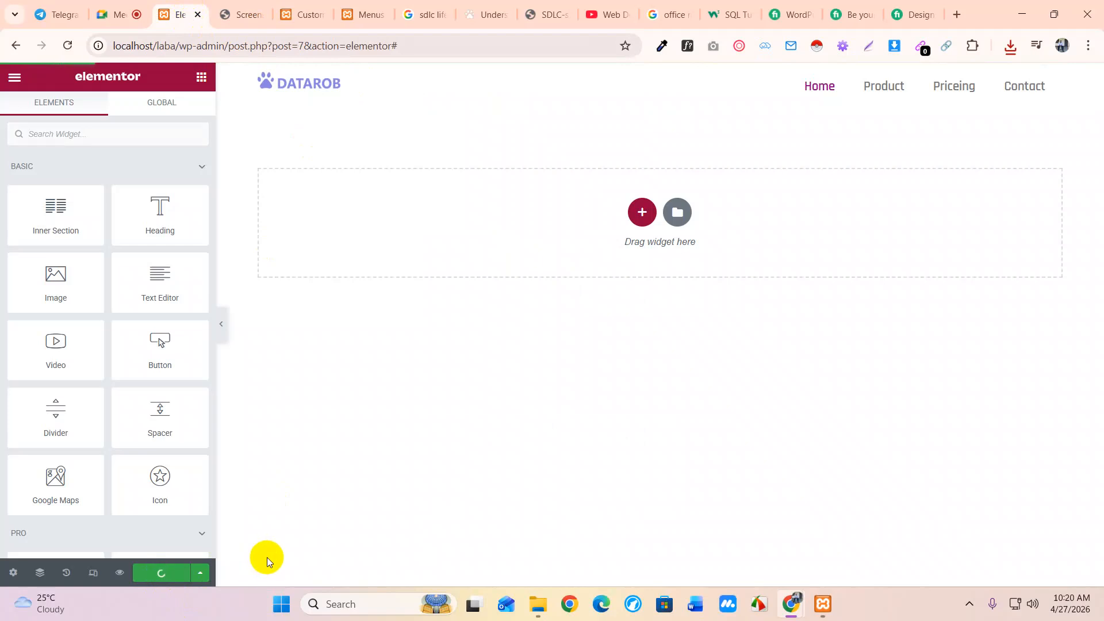
Step: Visit the live site from the WordPress dashboard and check the header at a narrow mobile width before restoring the window
left_click_drag(305, 15, 220, 14)
left_click(17, 80)
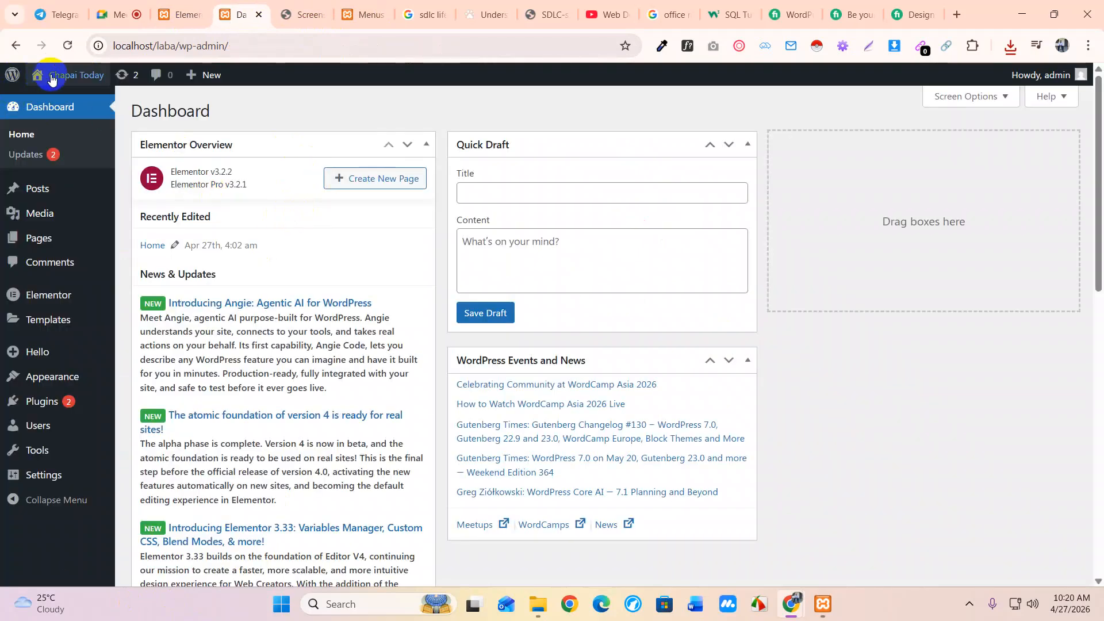
left_click(64, 82)
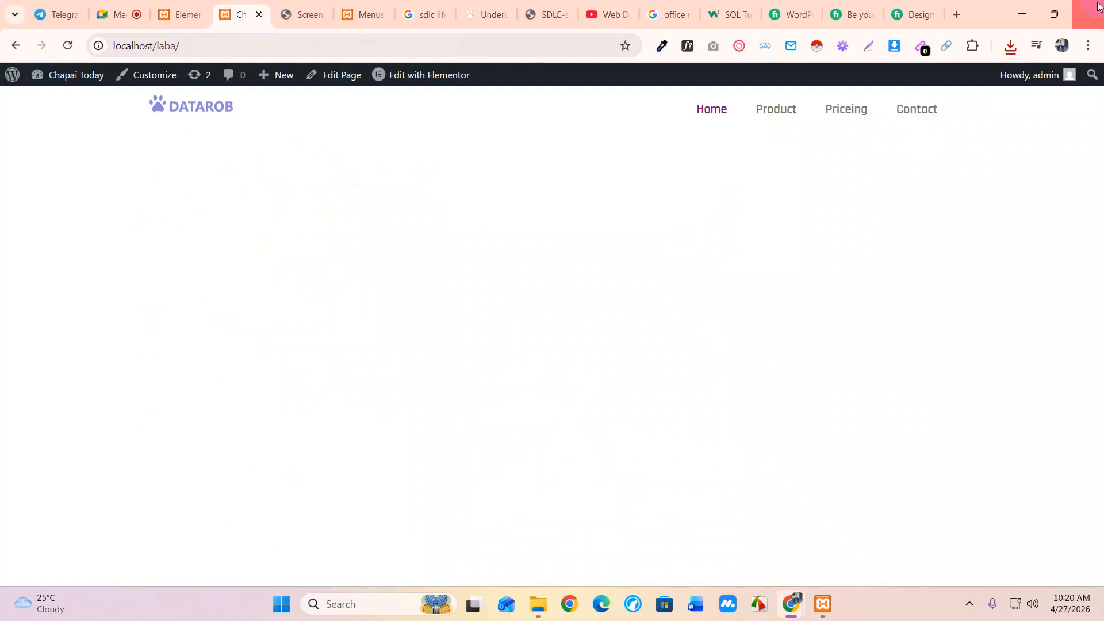
left_click(1054, 15)
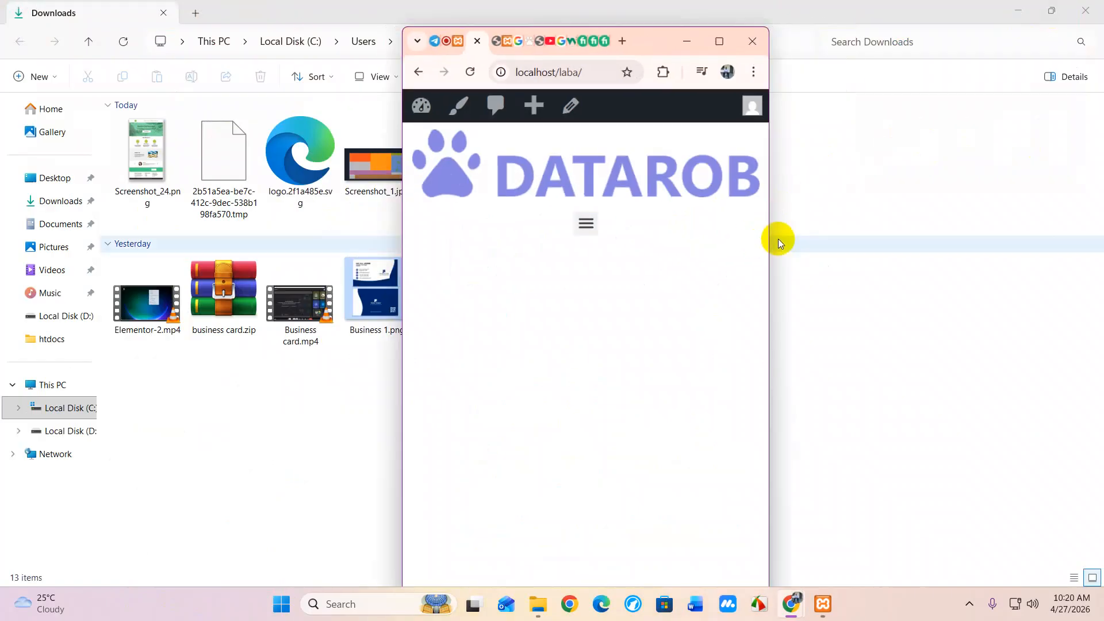
left_click_drag(771, 232, 764, 232)
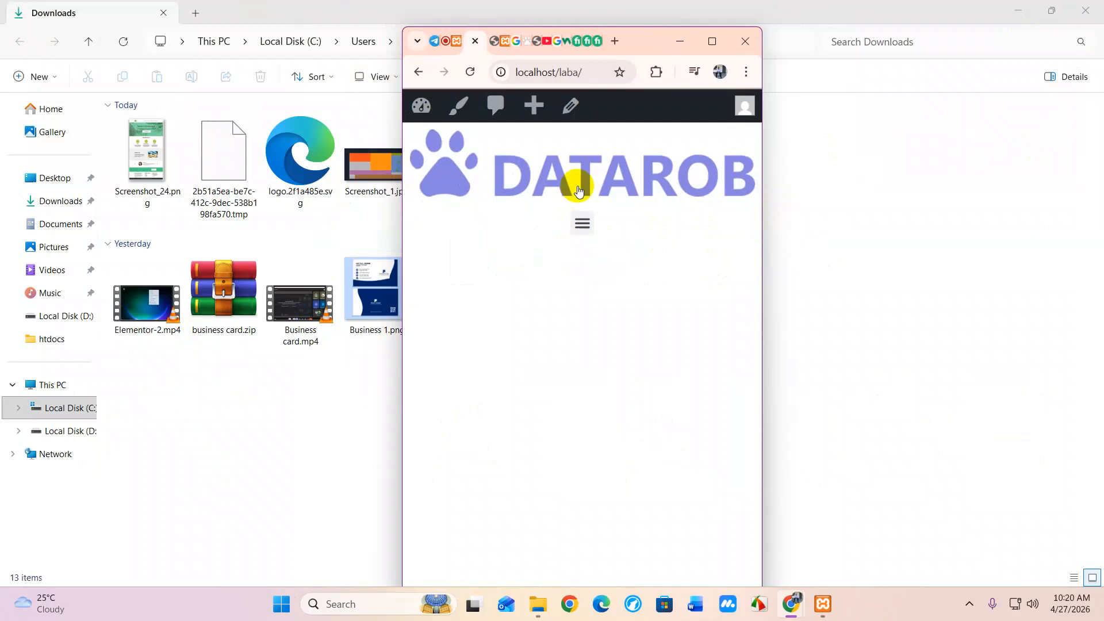
left_click(713, 41)
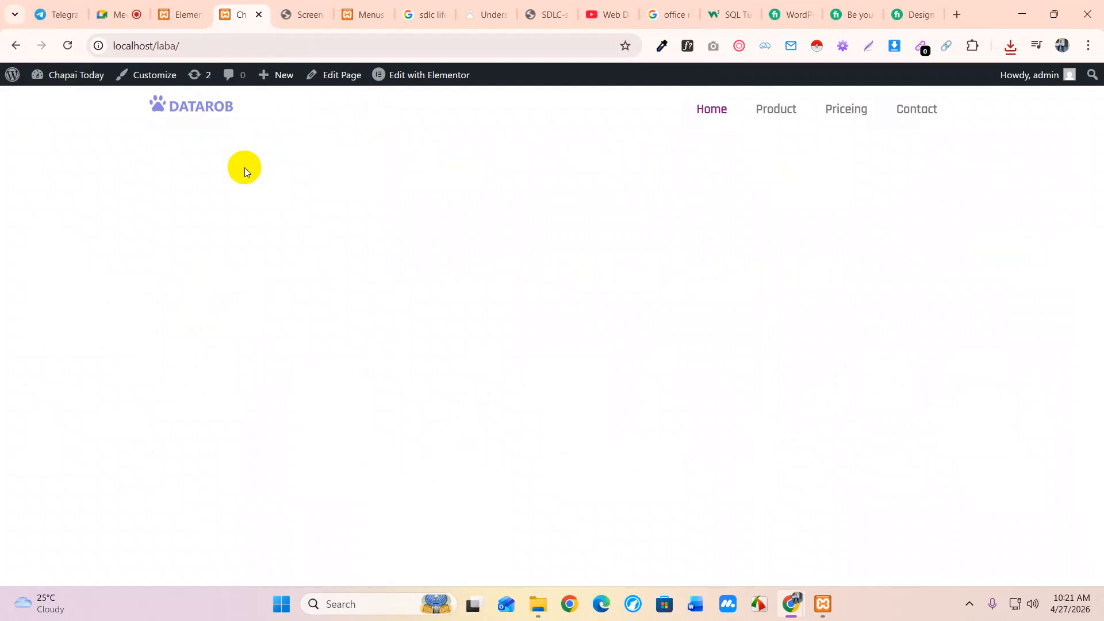
Step: Review the Screenshot_24.png mockup and add a new single-column section below the header in Elementor
left_click(170, 20)
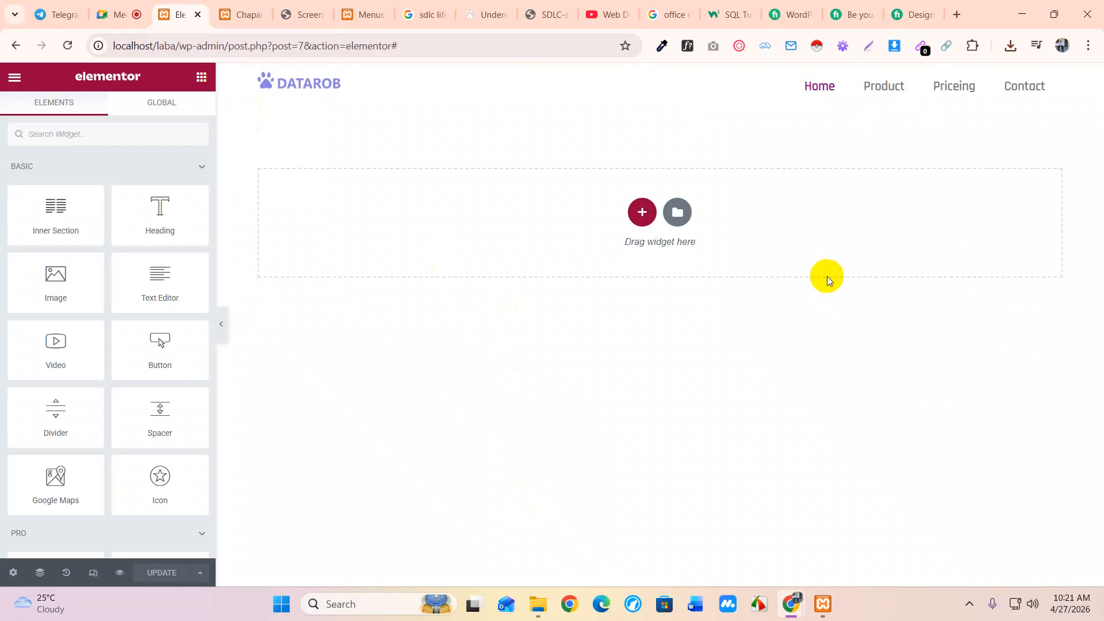
left_click(712, 410)
left_click(290, 15)
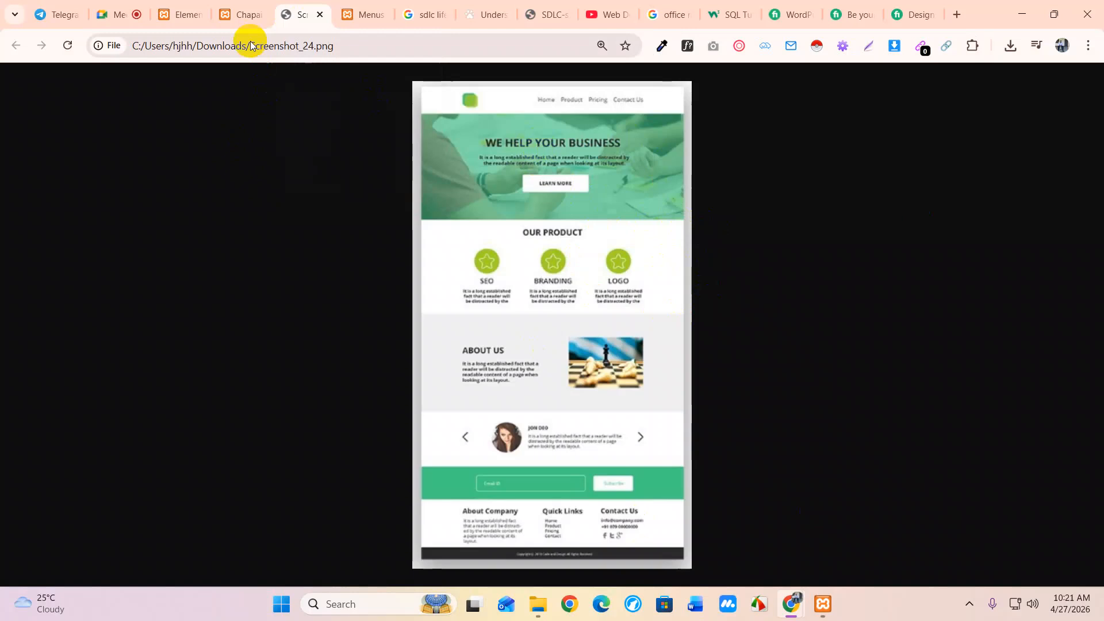
left_click(186, 18)
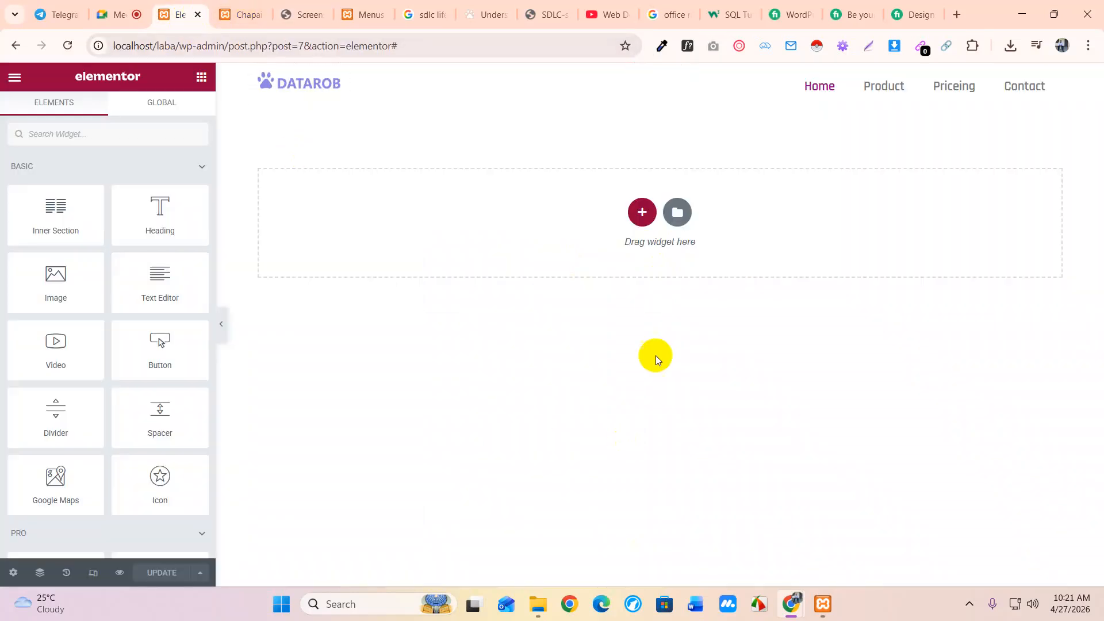
left_click(641, 212)
left_click(468, 249)
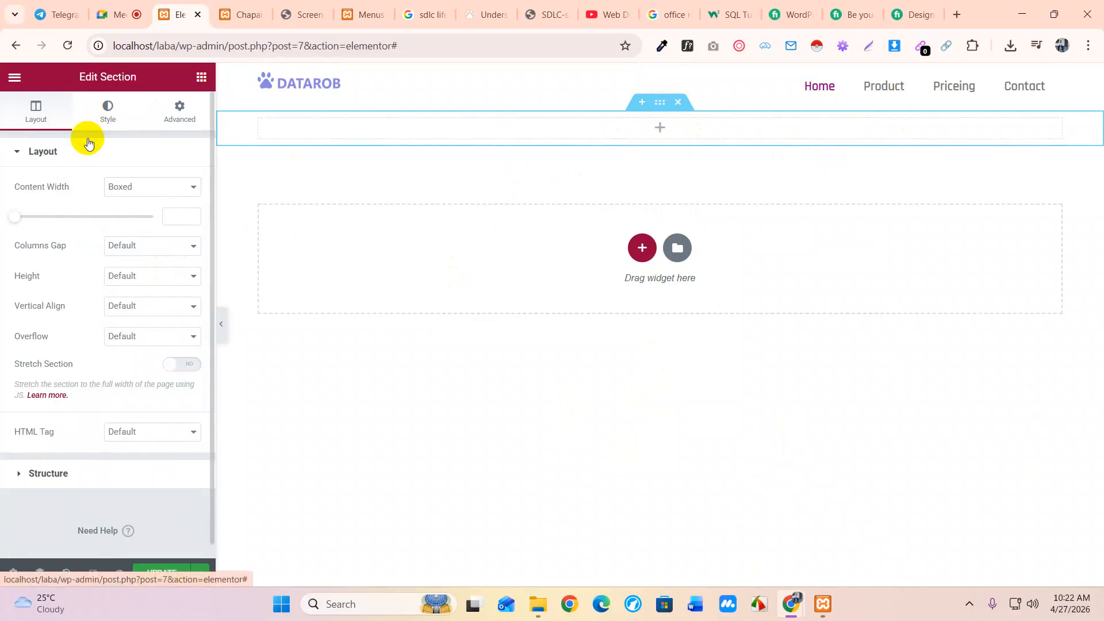
Step: Set the new section's height to Min Height, try minimum heights of 500 and 300 px, and settle on 400 px
left_click(143, 280)
left_click(139, 328)
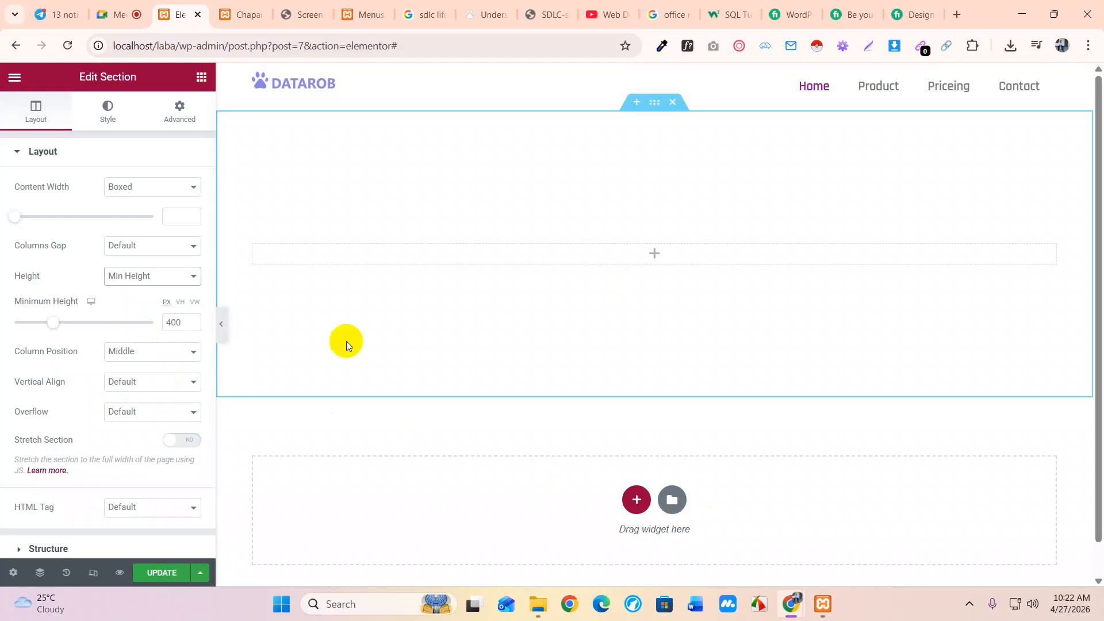
left_click(171, 323)
left_click_drag(170, 323, 161, 325)
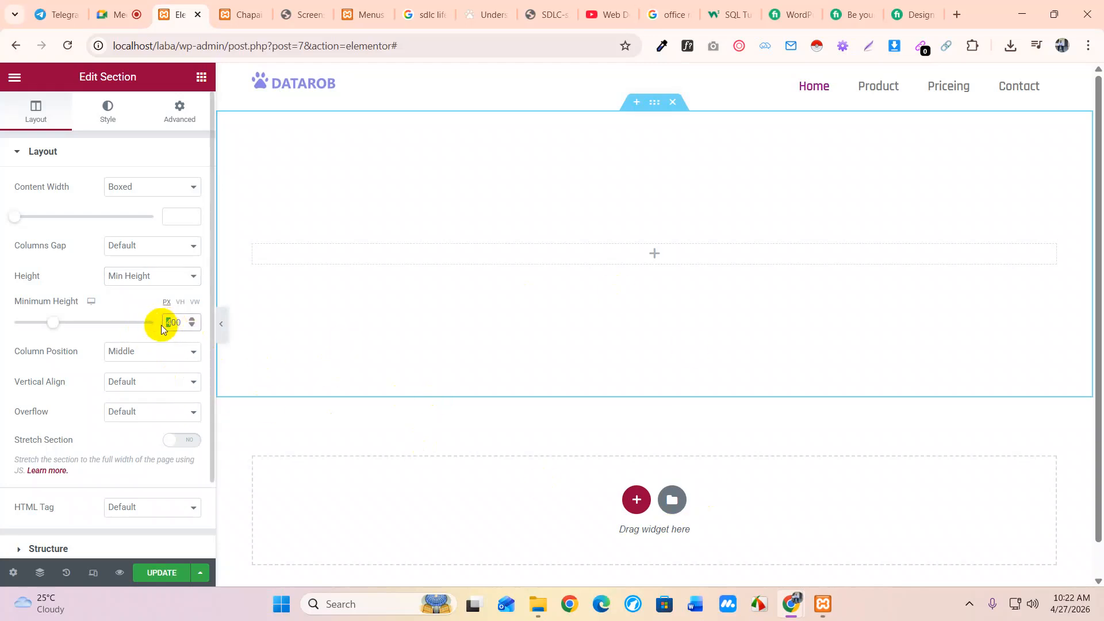
type("5")
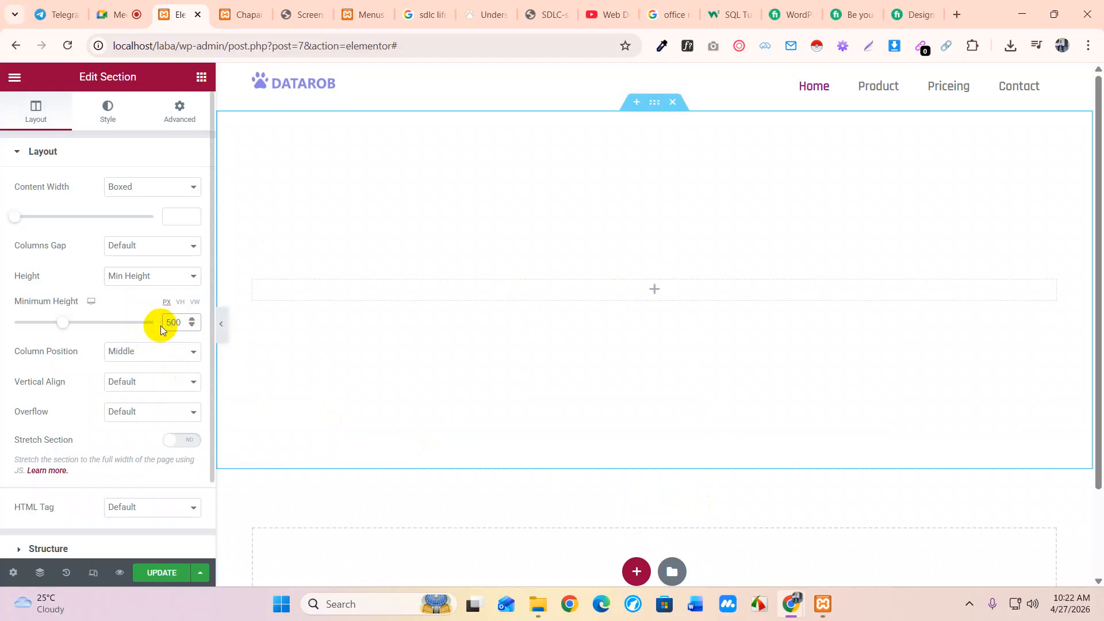
key("BackSpace")
type("3")
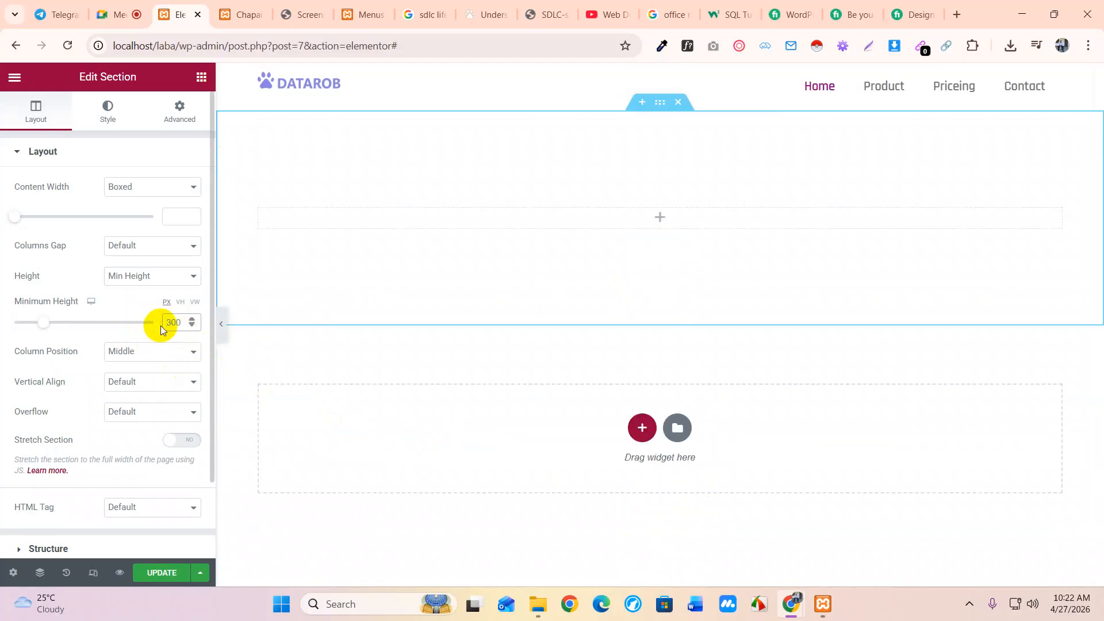
key("BackSpace")
type("4")
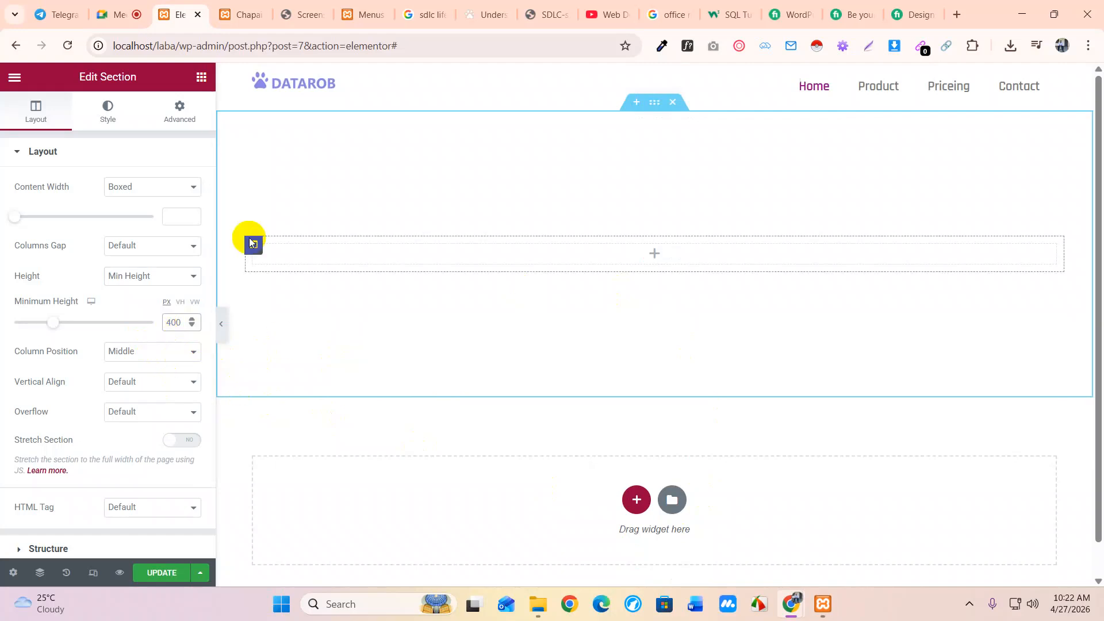
Step: Give the section a Classic background using the office meeting JPG uploaded from the Downloads folder
left_click(108, 117)
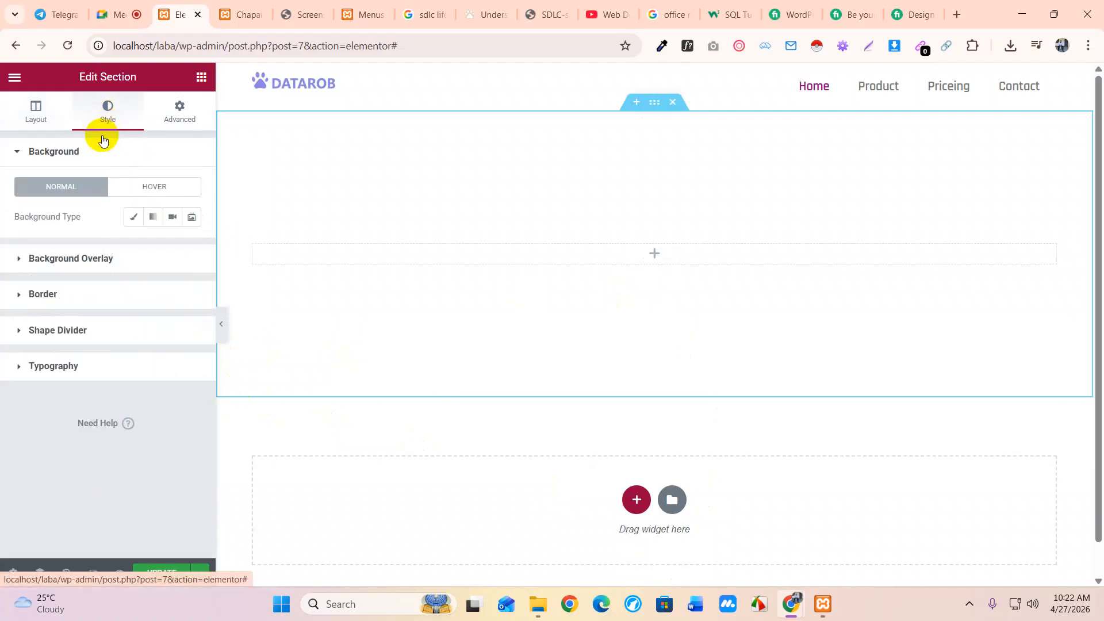
left_click(137, 223)
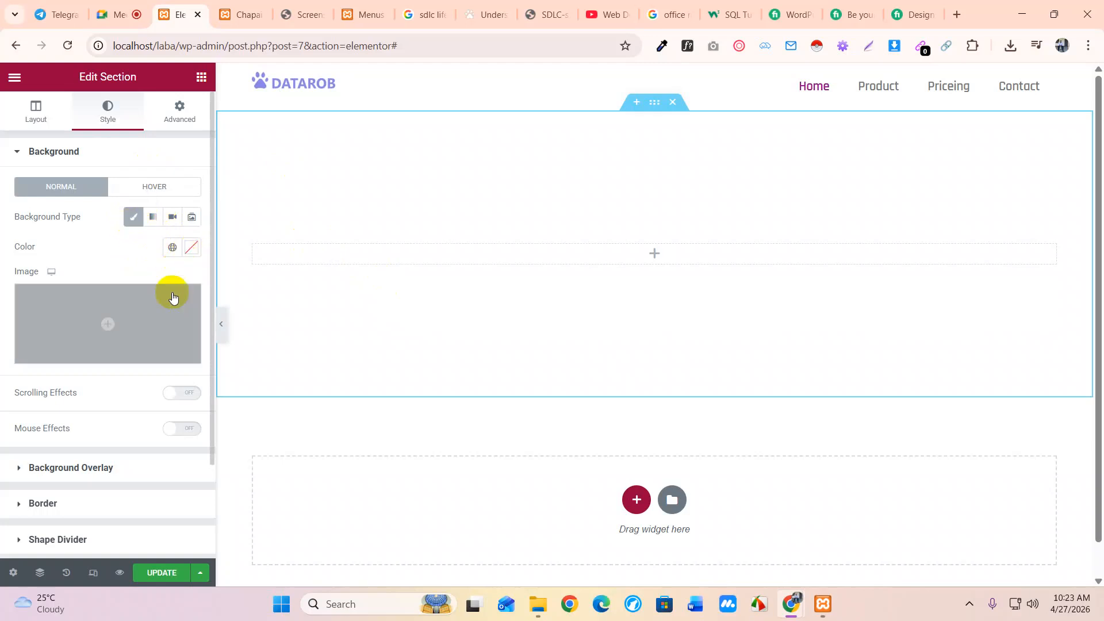
left_click(116, 320)
left_click(58, 132)
left_click(519, 329)
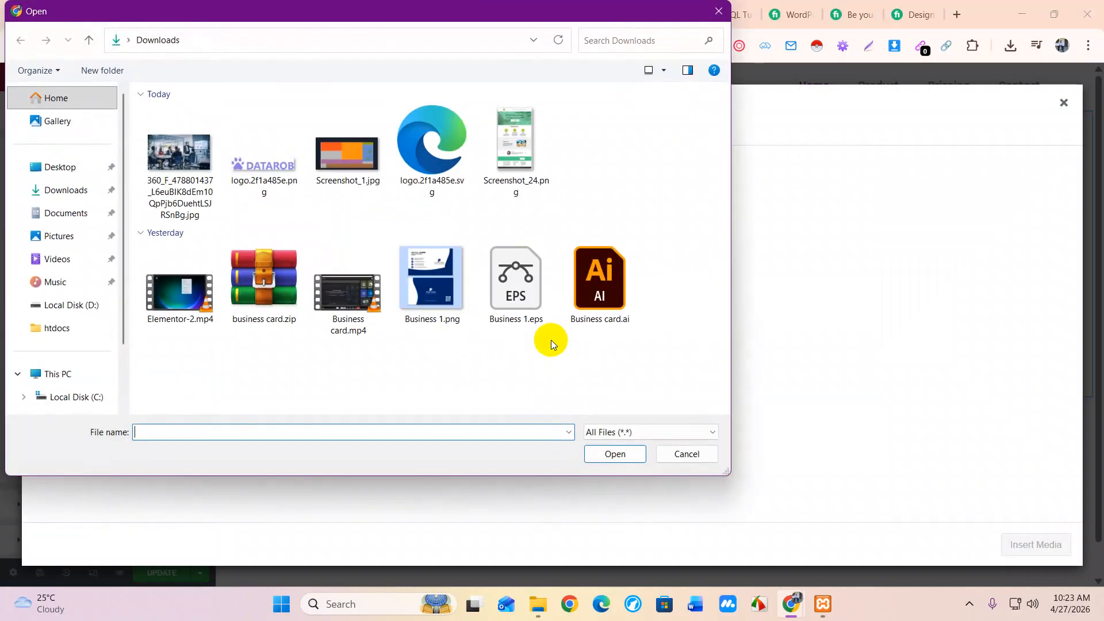
left_click(604, 454)
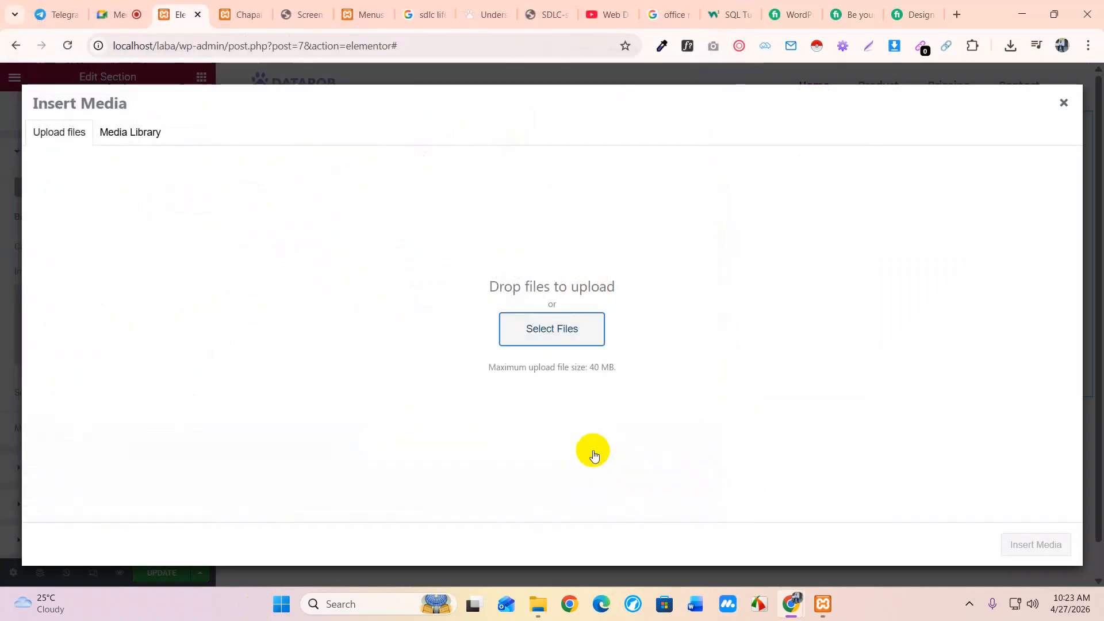
left_click(1026, 551)
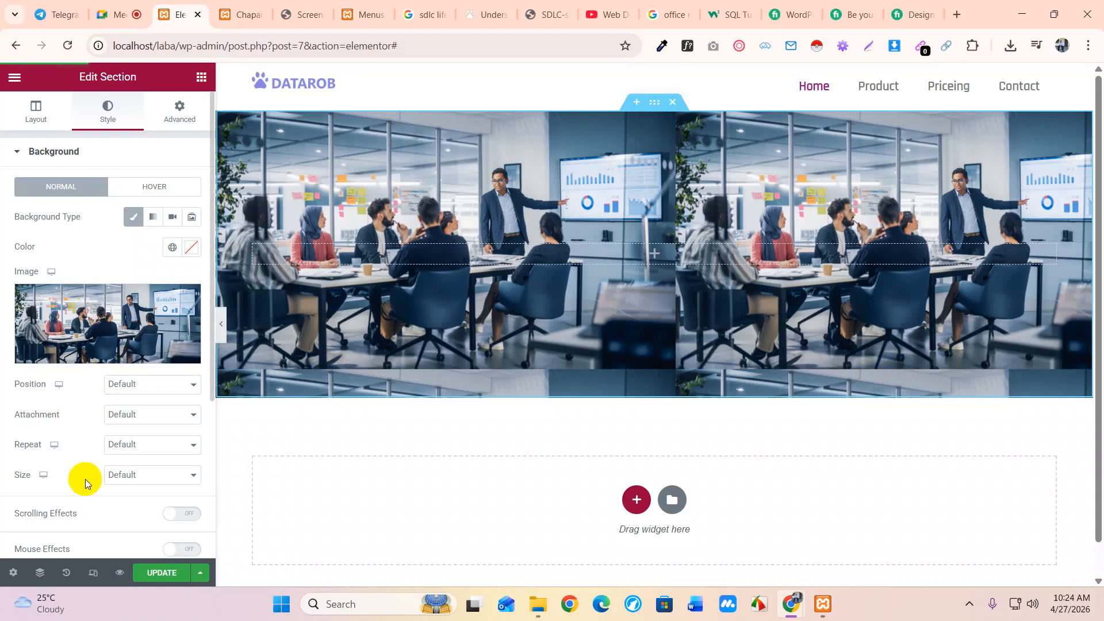
Step: Set the section background image's position to Center Center and its attachment to Scroll
scroll(95, 460, "down", 4)
scroll(123, 414, "up", 4)
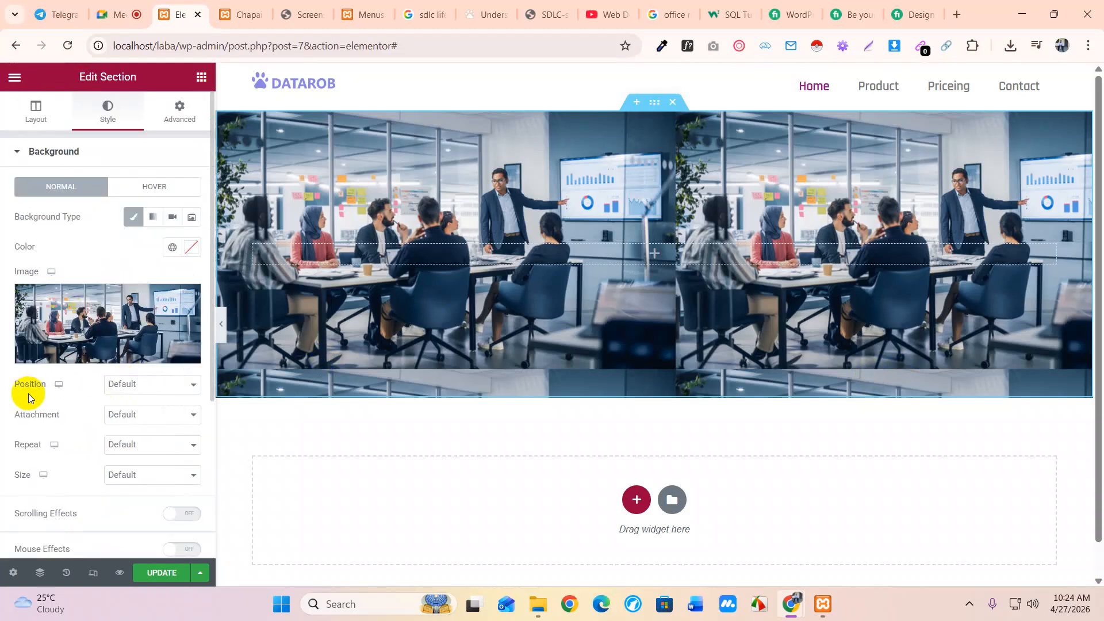
left_click(163, 389)
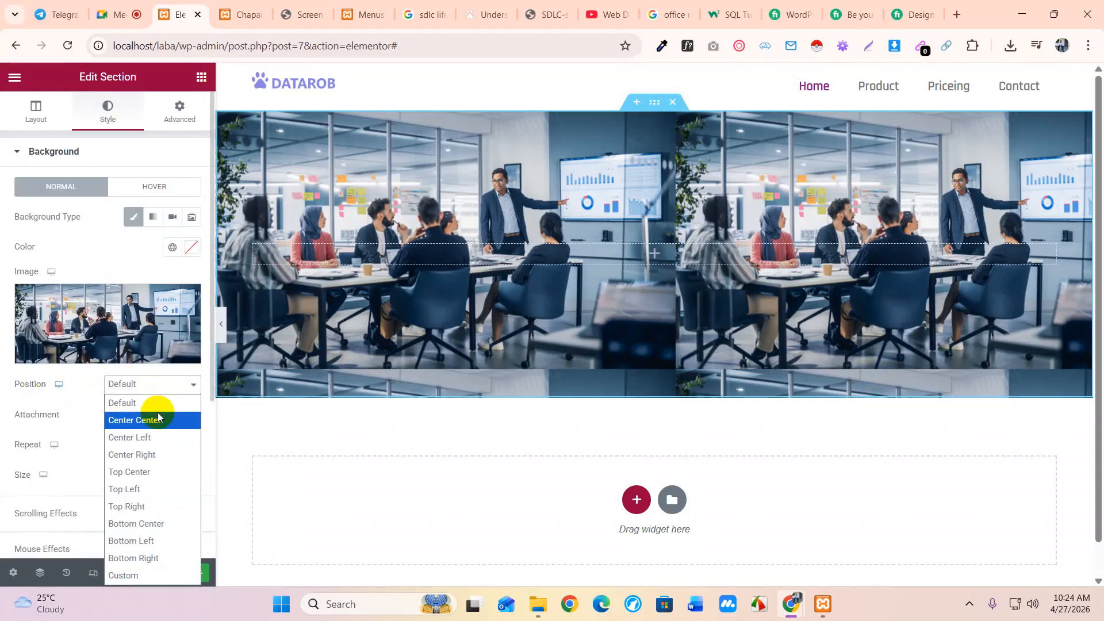
left_click(154, 420)
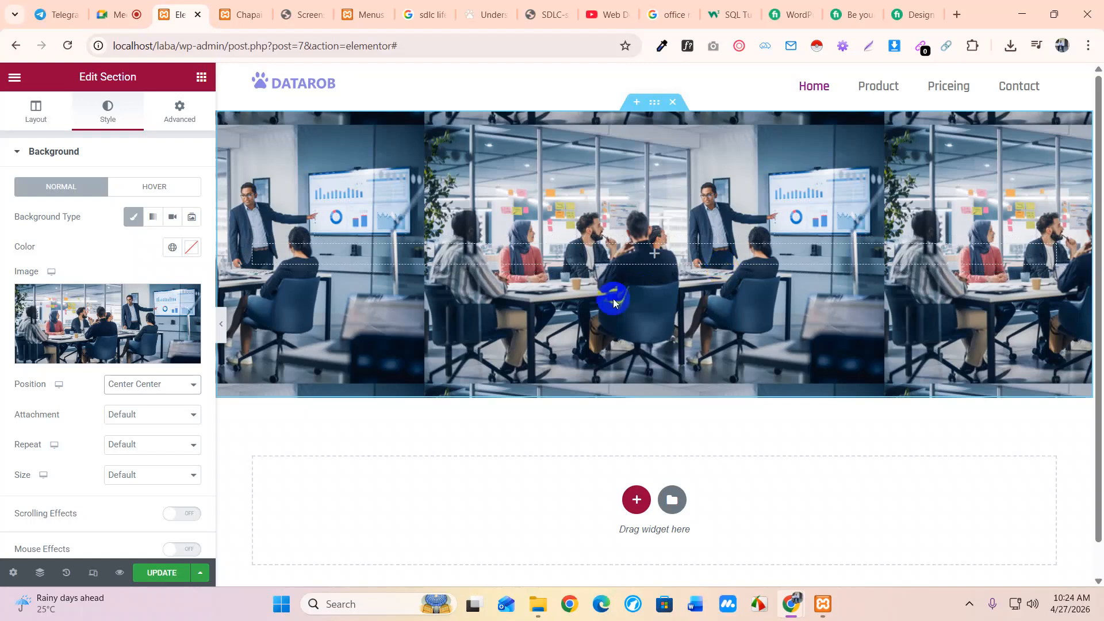
left_click(116, 417)
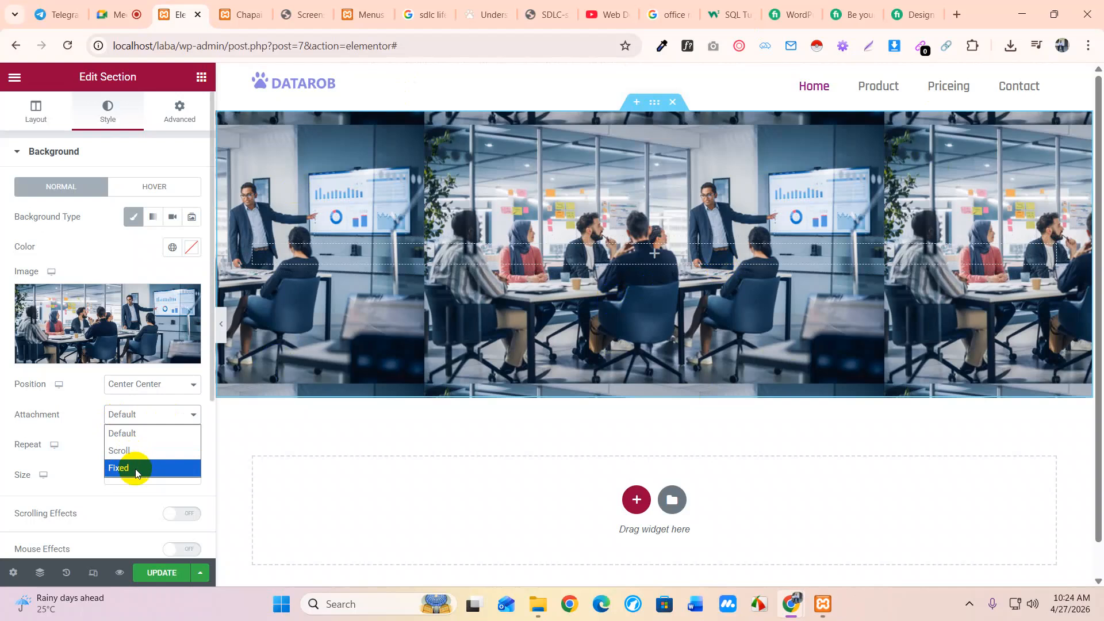
left_click(149, 451)
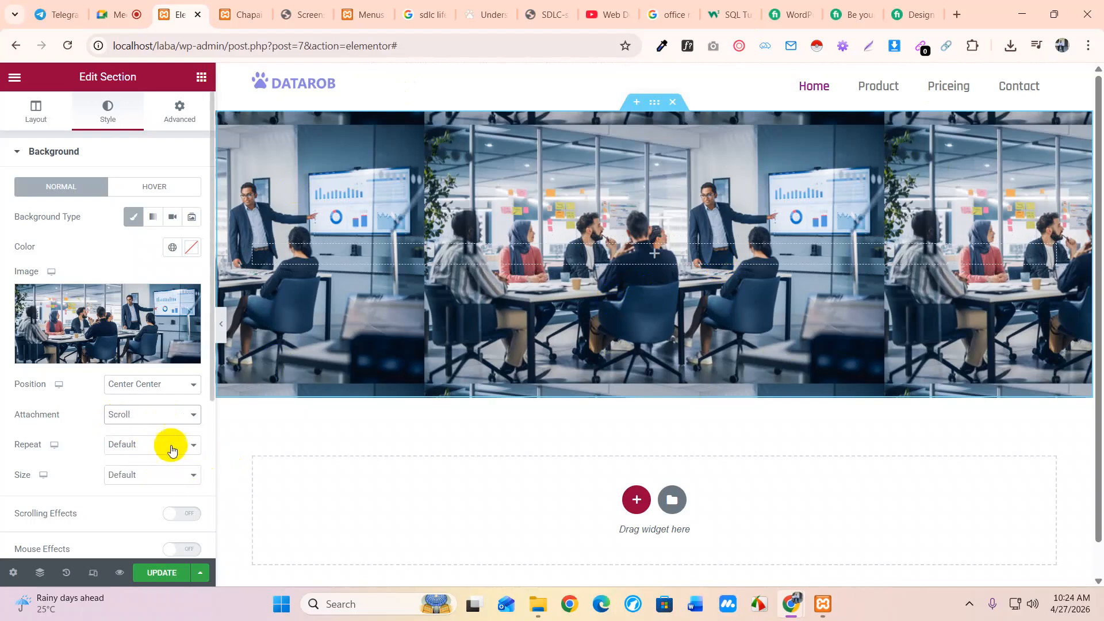
Step: Look over the W3Schools SQL tutorial page as a scrolling example and check the open Fiverr pages
left_click(723, 14)
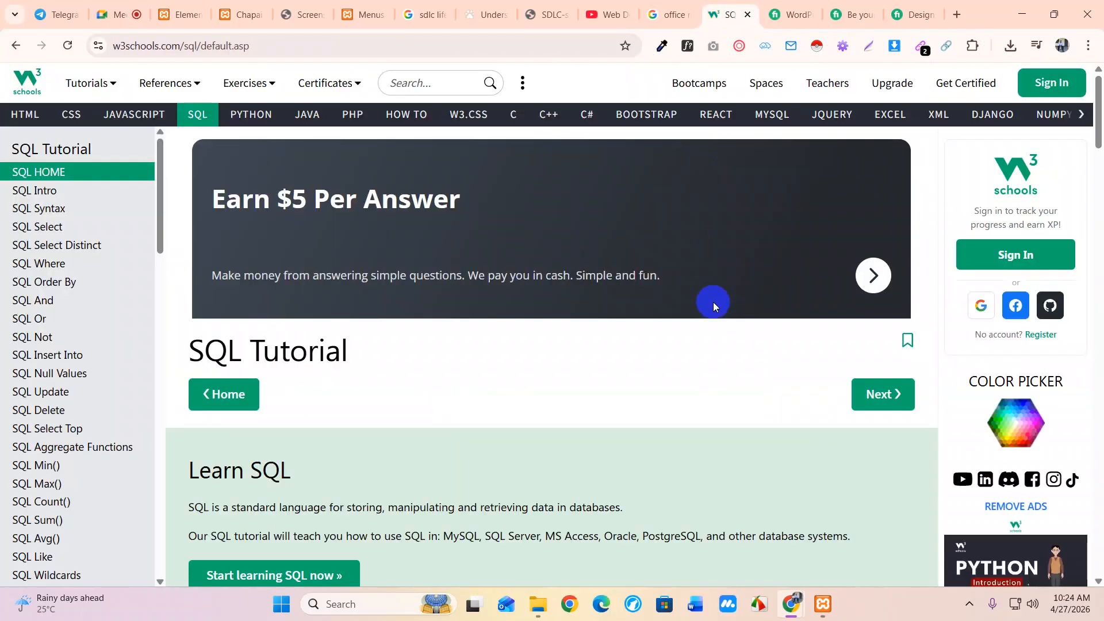
scroll(713, 302, "down", 15)
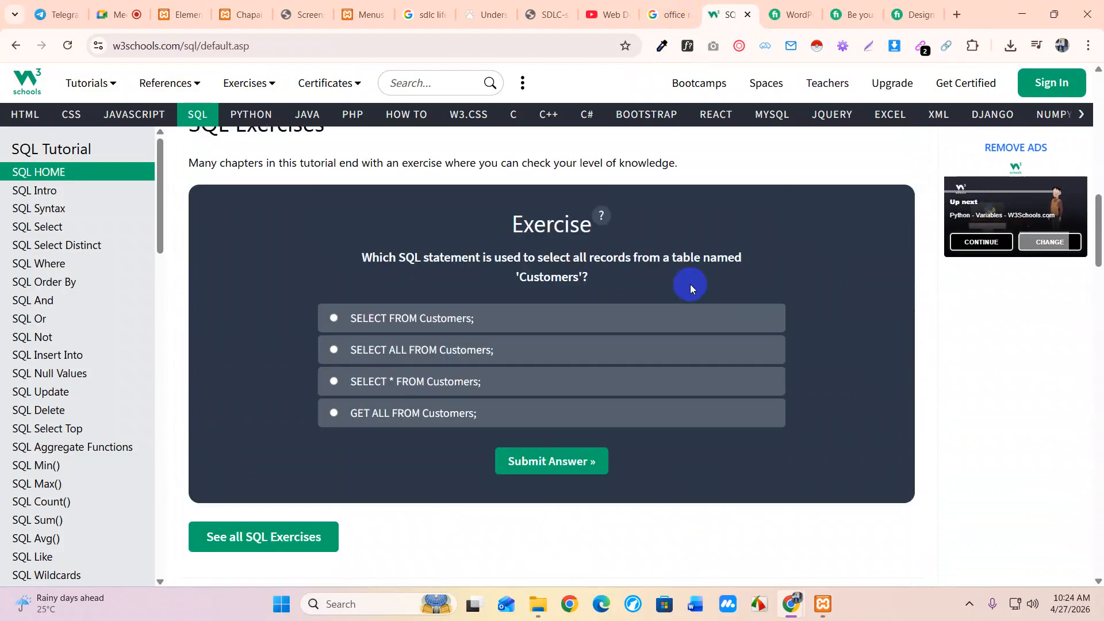
scroll(690, 284, "up", 15)
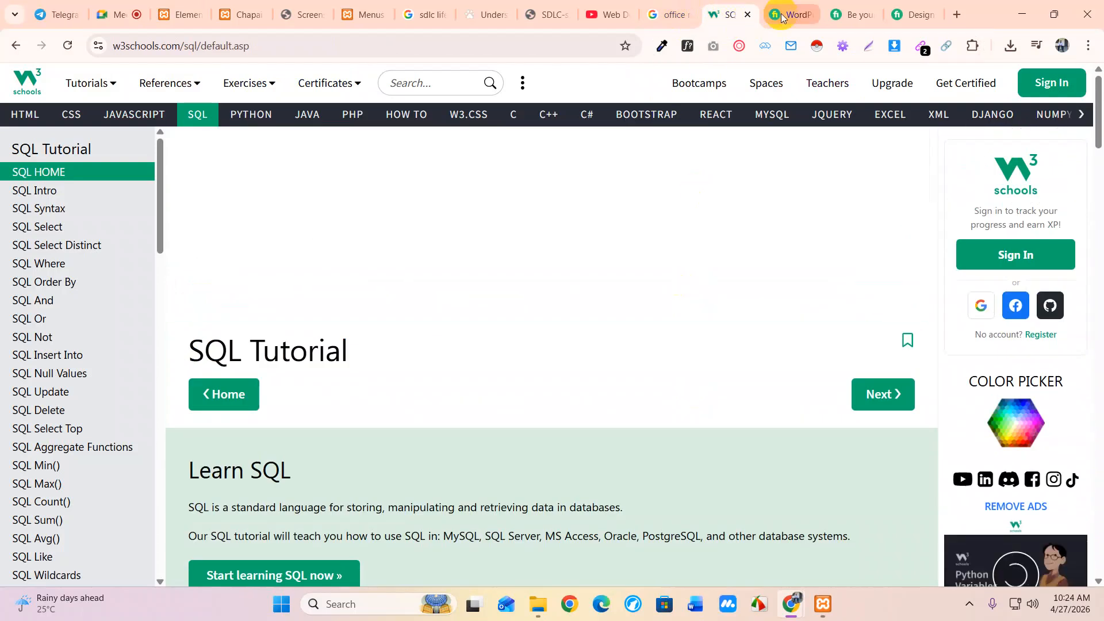
left_click(784, 16)
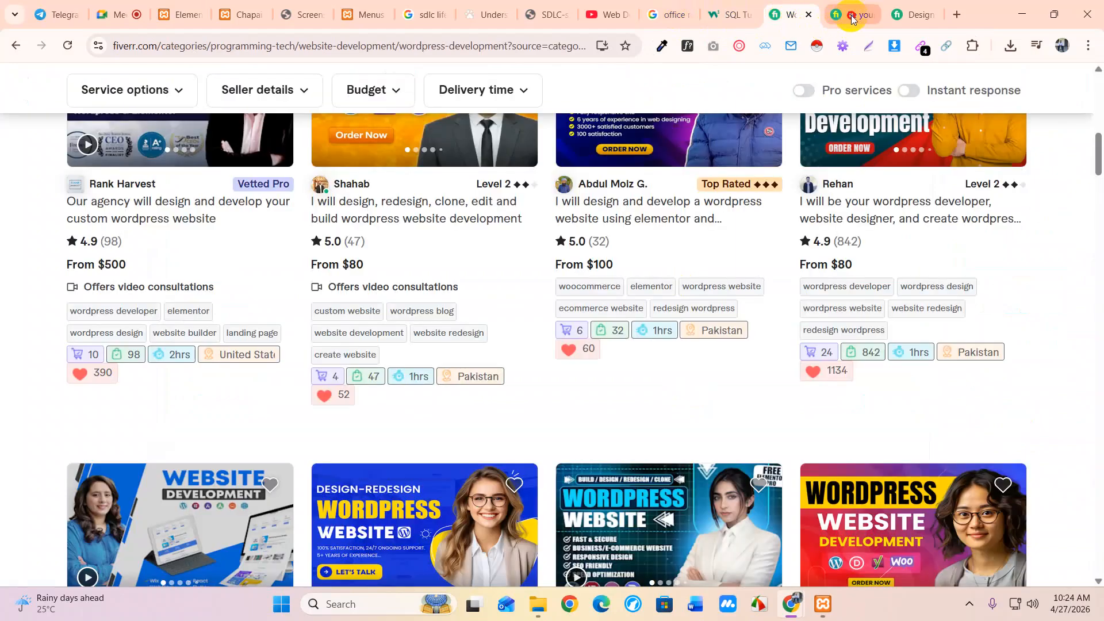
left_click(845, 15)
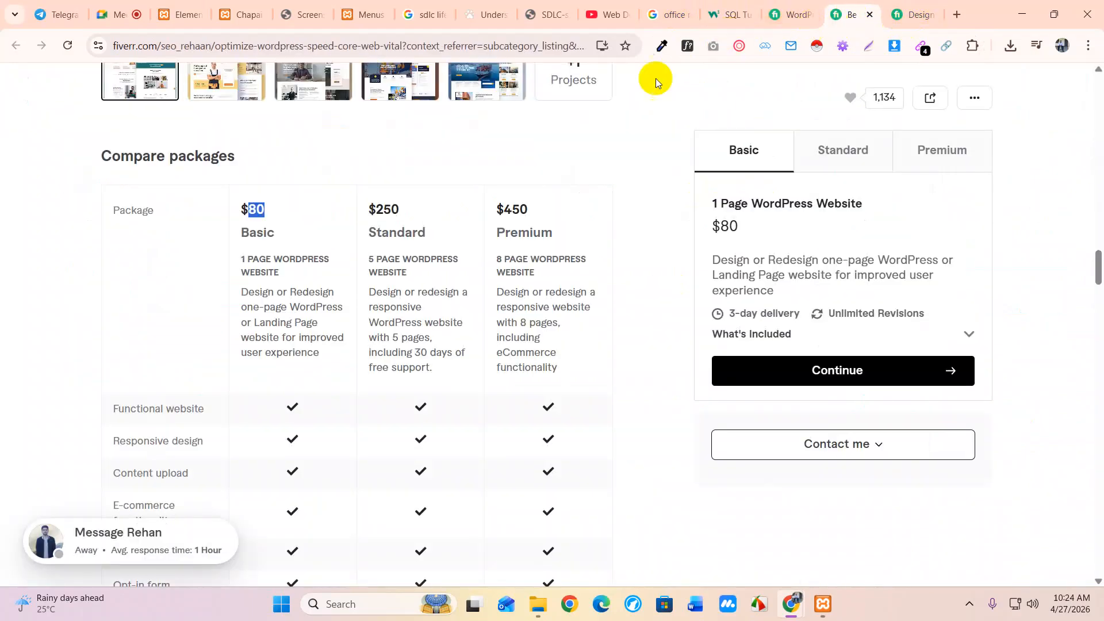
left_click(913, 14)
Step: Open prothomalo.com and look through its homepage as a scrolling example, dismissing the ad and sign-in pop-ups
left_click(513, 47)
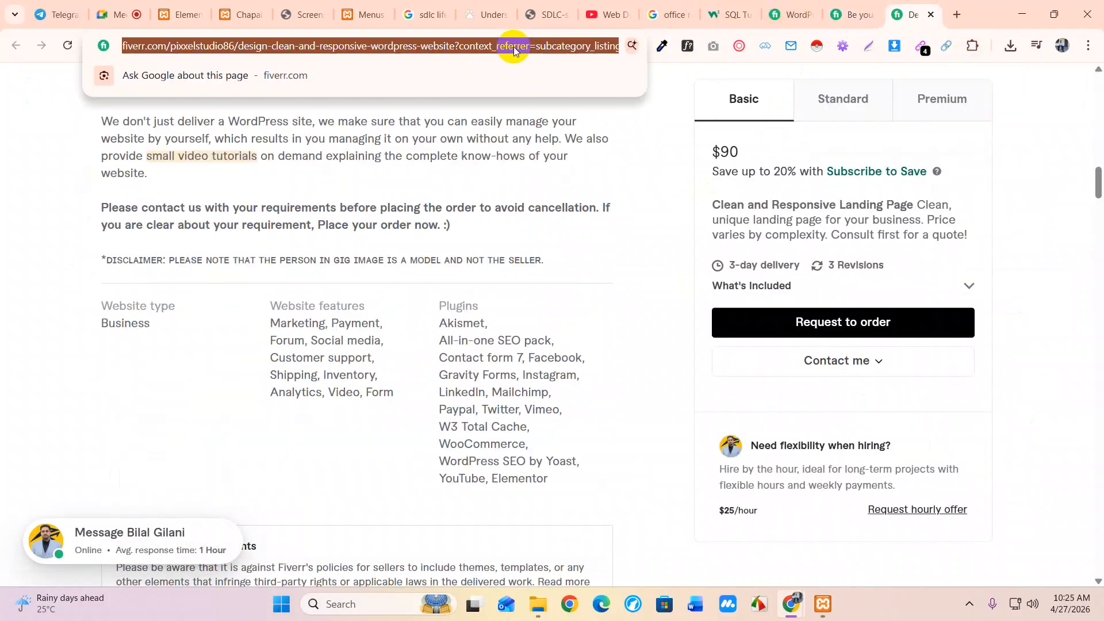
type("prothomalo.com")
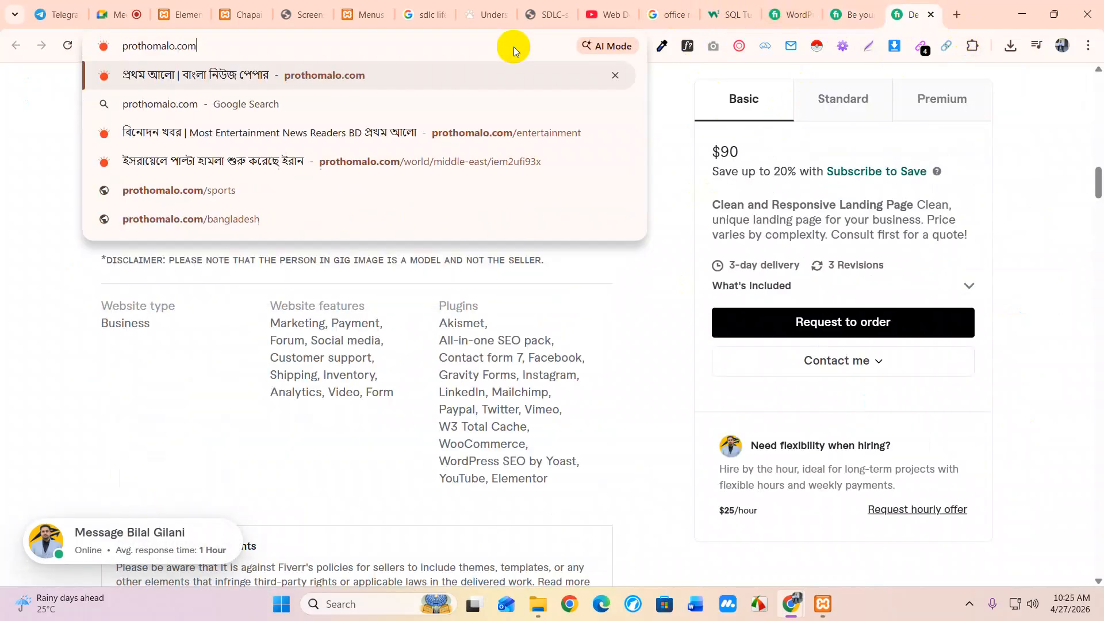
key("Return")
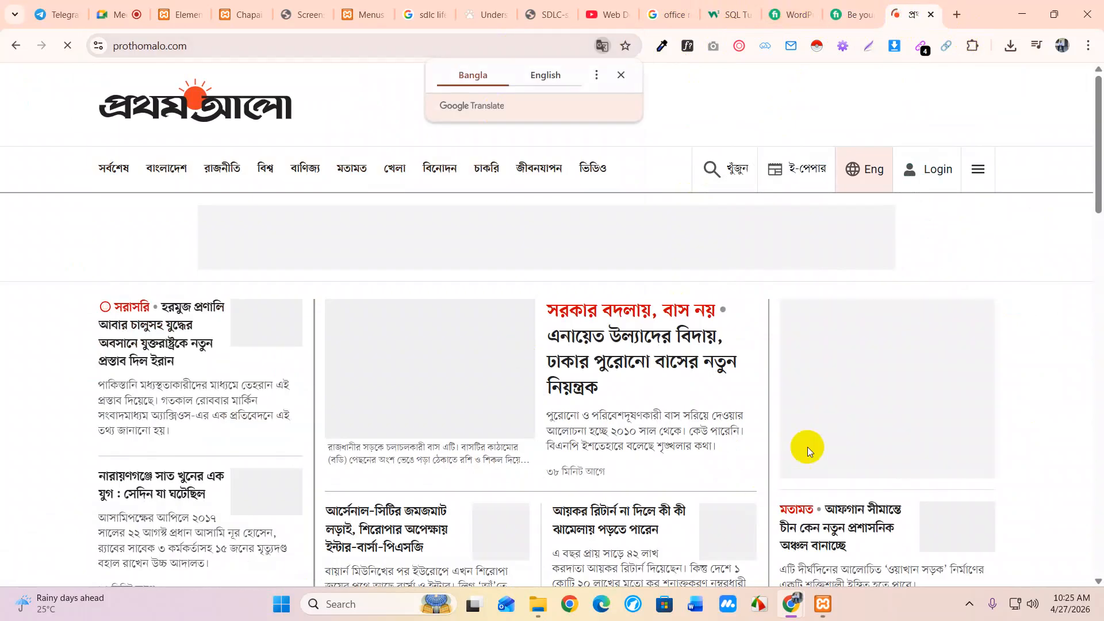
scroll(578, 446, "down", 5)
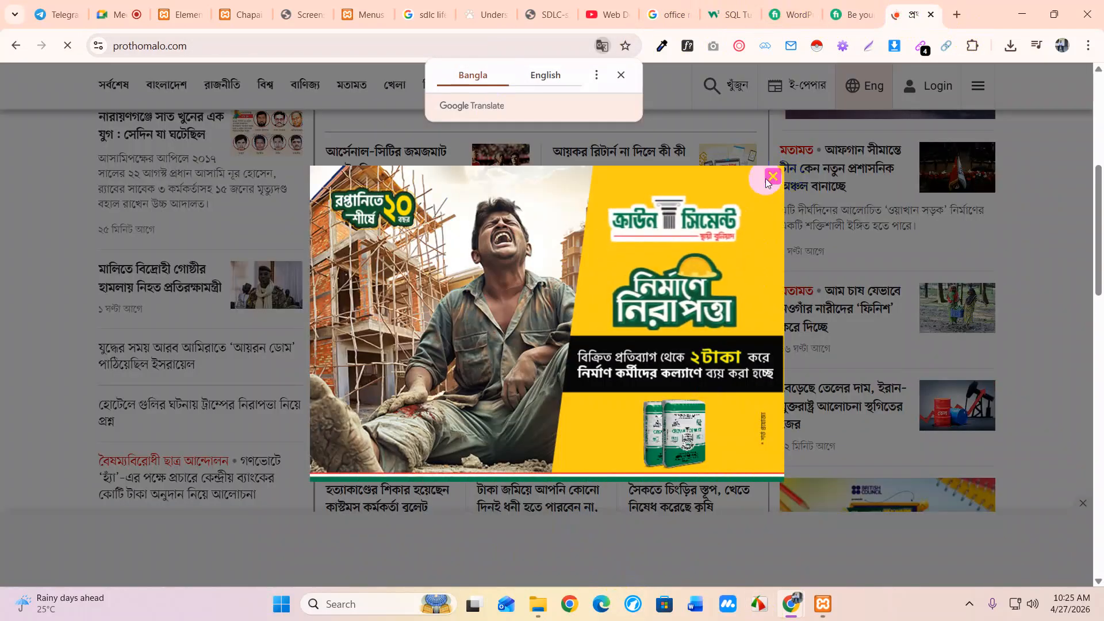
left_click(773, 176)
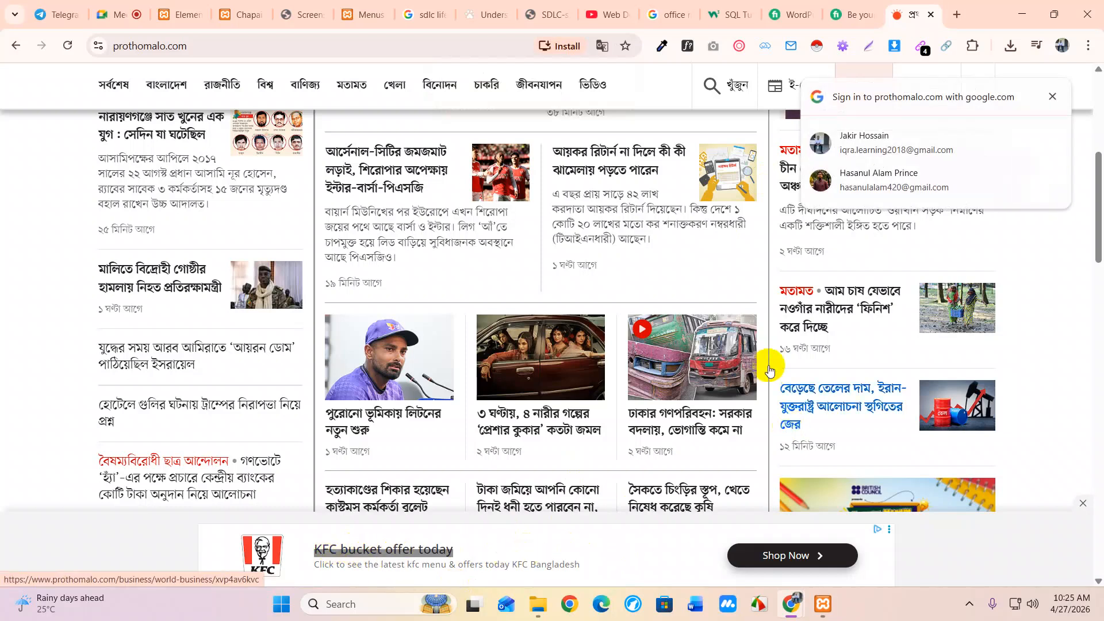
scroll(768, 364, "down", 15)
scroll(768, 364, "down", 12)
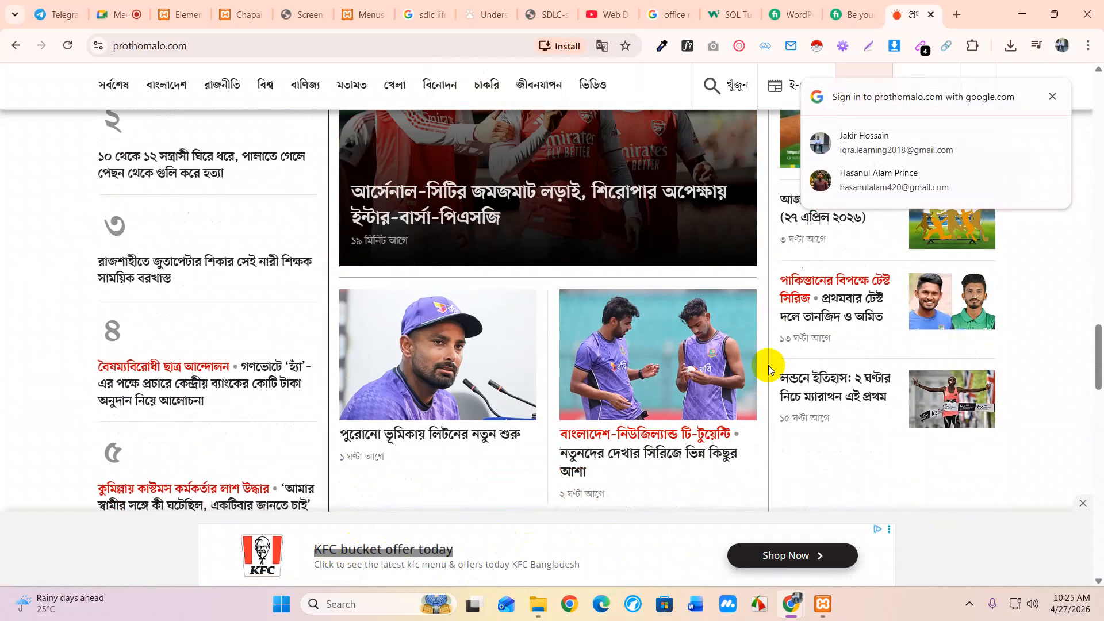
left_click(1052, 96)
scroll(452, 365, "up", 10)
scroll(452, 368, "up", 12)
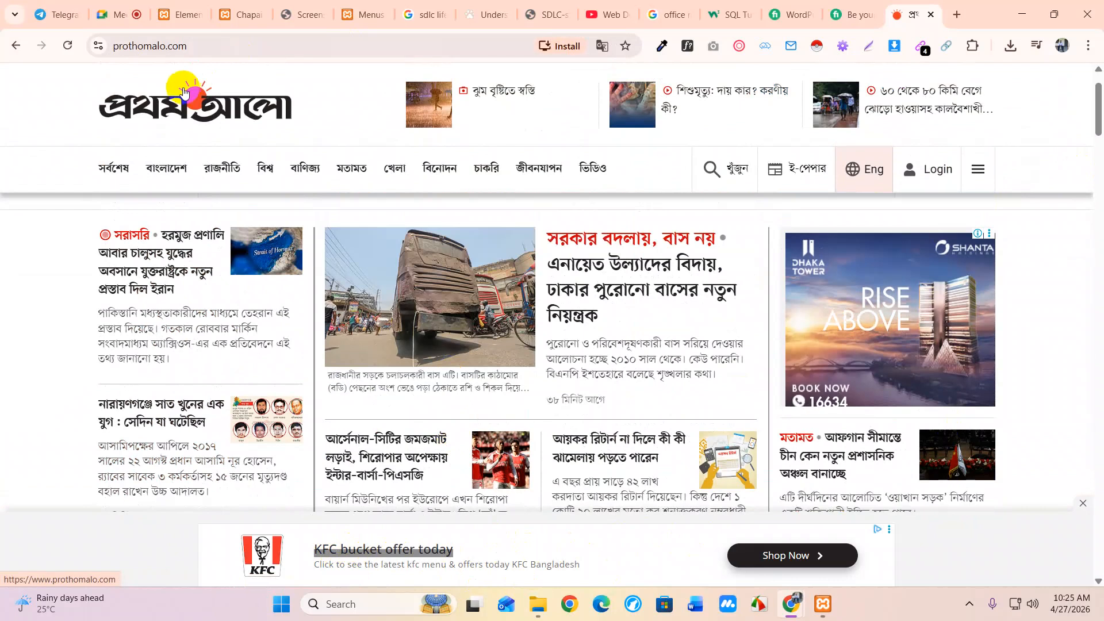
Step: Return to the Elementor editor, reselect Scroll as the section background's attachment, and check how the image moves with the page
left_click(185, 14)
left_click(121, 415)
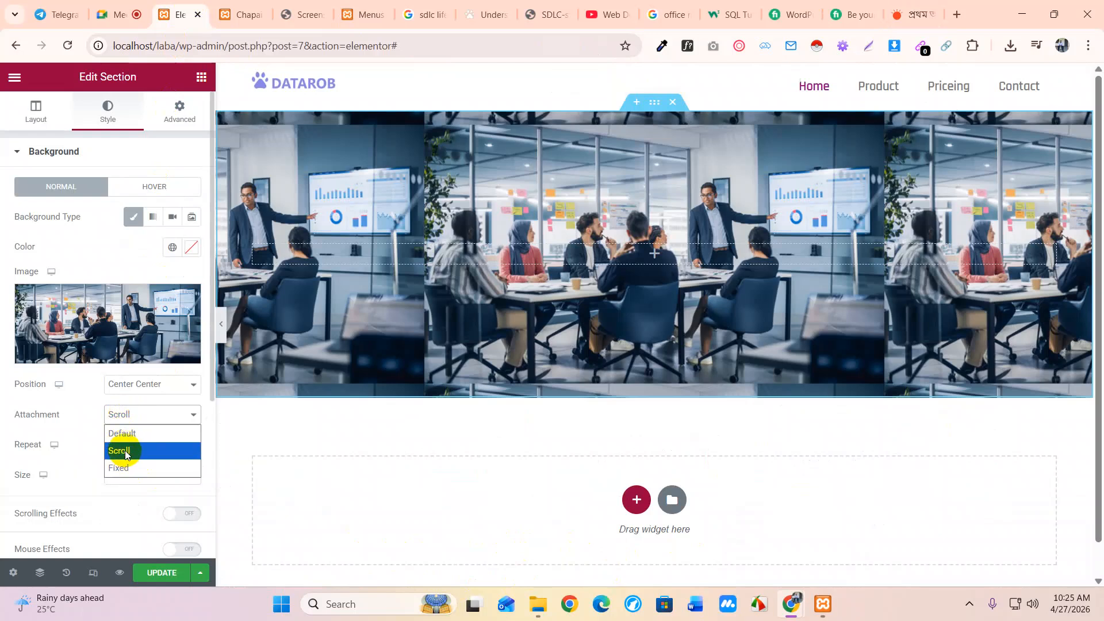
left_click(119, 450)
scroll(505, 322, "down", 1)
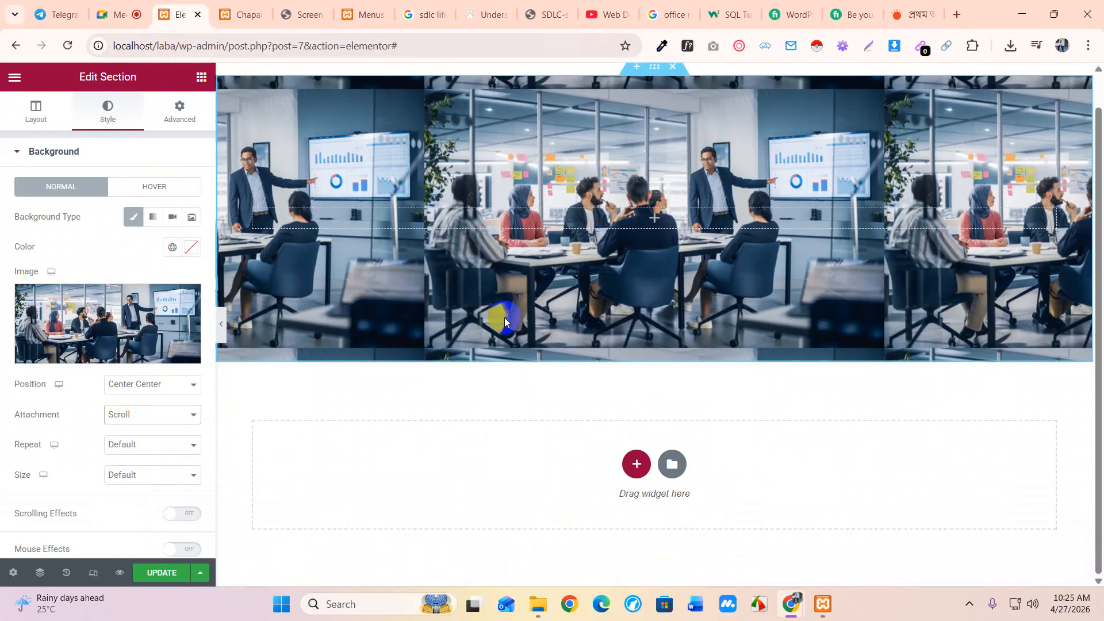
scroll(505, 317, "up", 1)
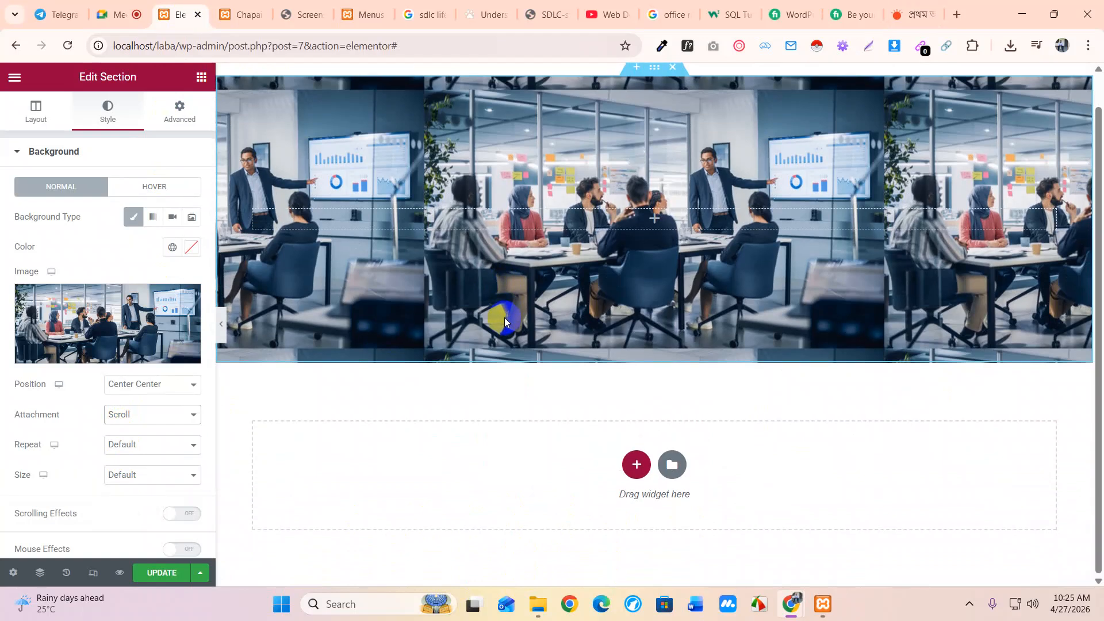
Step: Try No-repeat, Repeat, Repeat-x and Repeat-y as the section background image's repeat setting
left_click(126, 445)
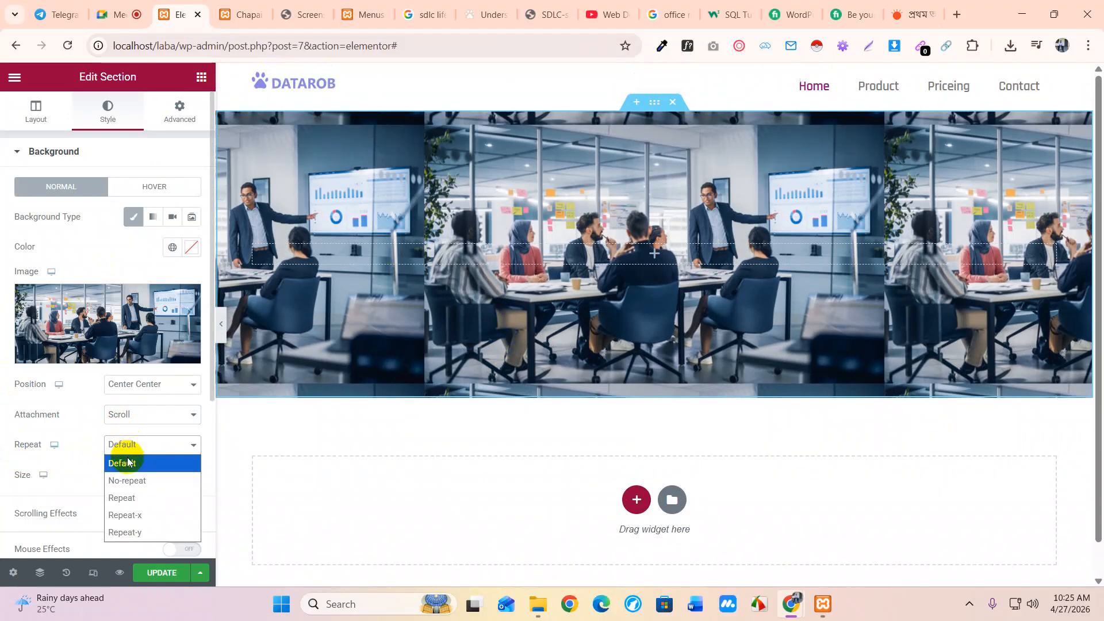
left_click(128, 480)
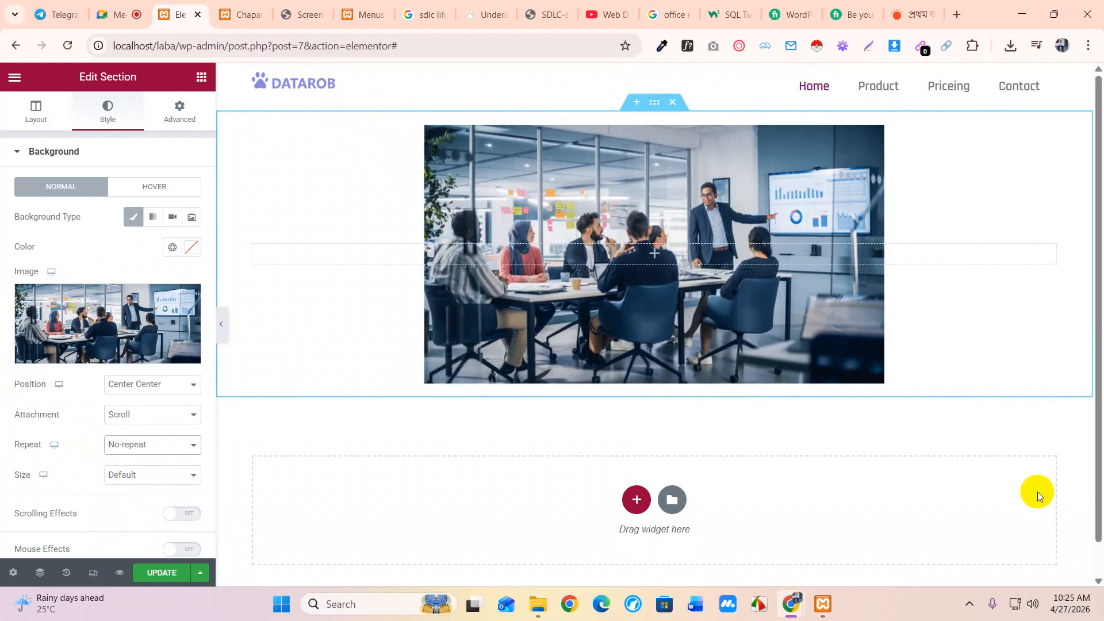
left_click(136, 445)
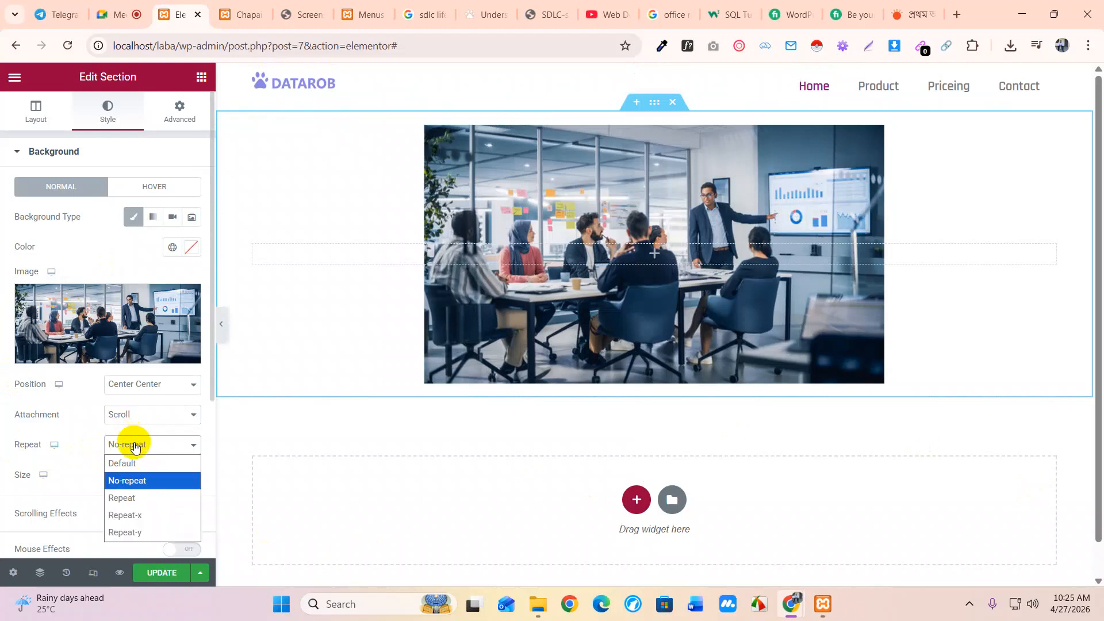
left_click(132, 498)
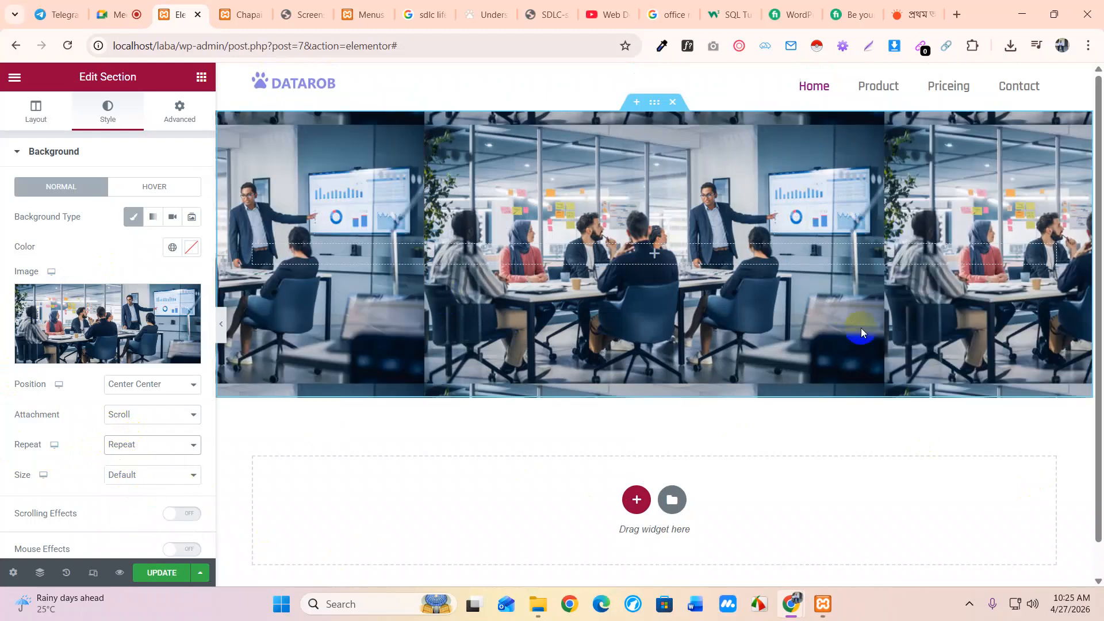
left_click(131, 449)
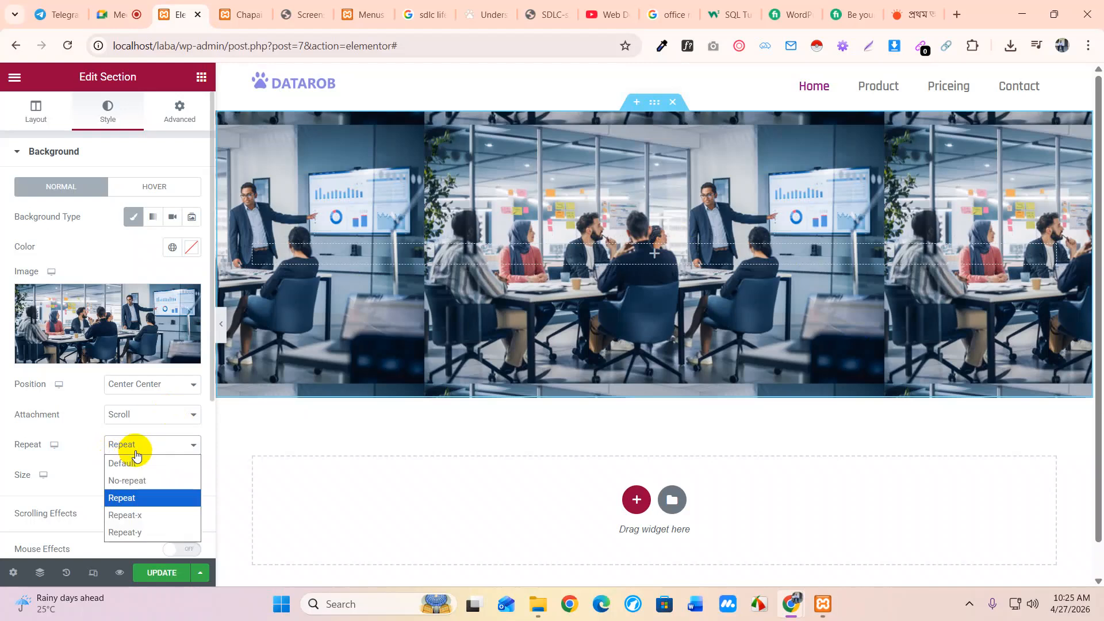
left_click(134, 516)
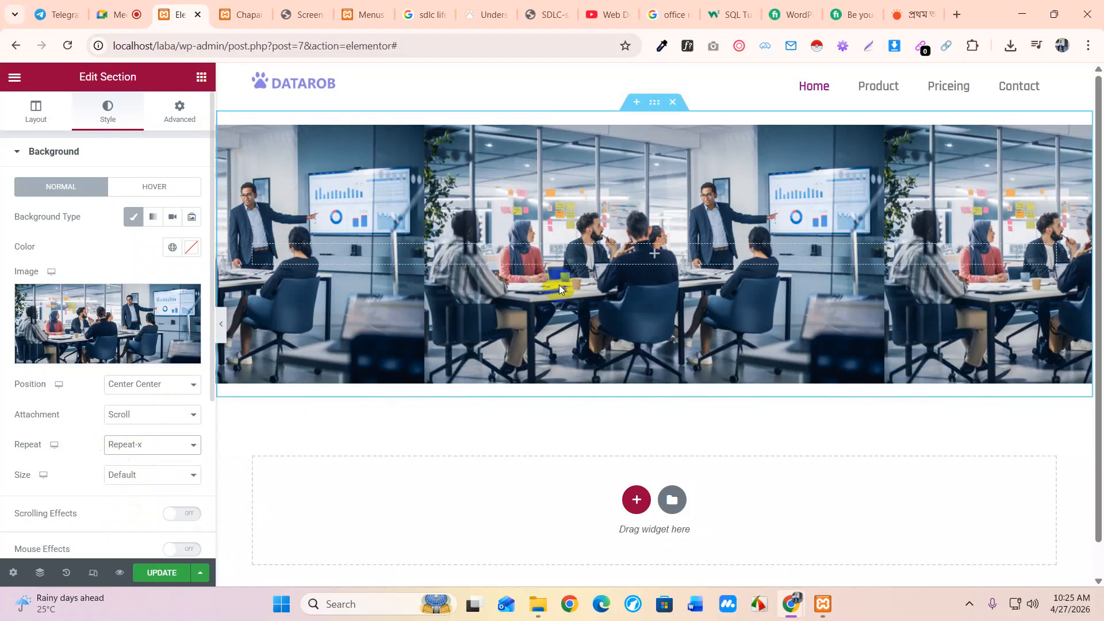
left_click(147, 444)
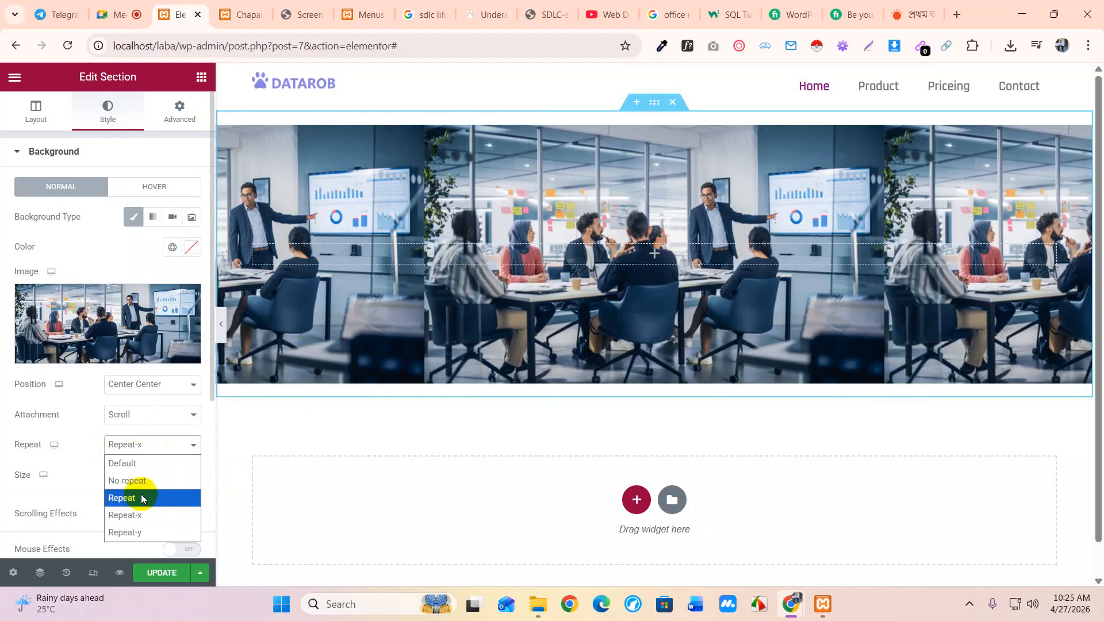
left_click(140, 530)
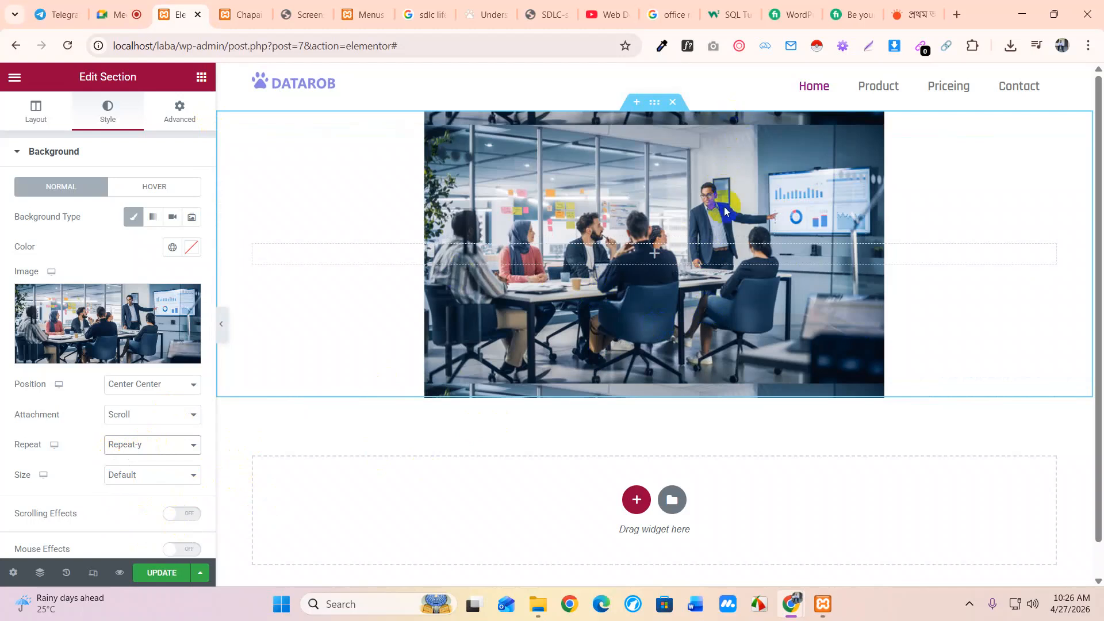
Step: Set the section background image's repeat to No-repeat and its display size to Cover
left_click(137, 445)
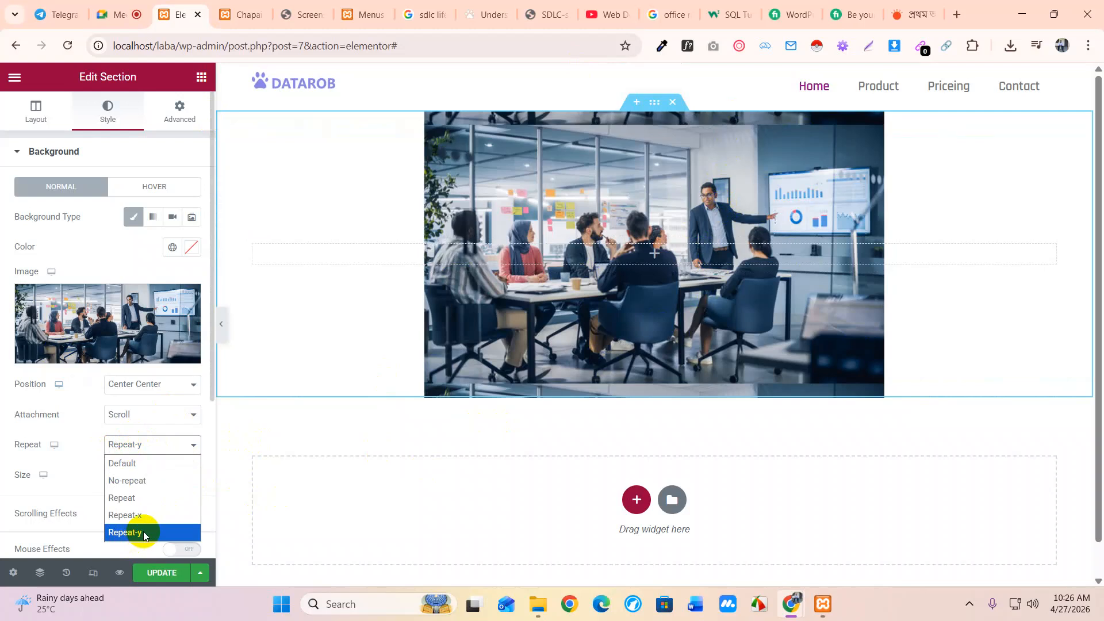
left_click(145, 481)
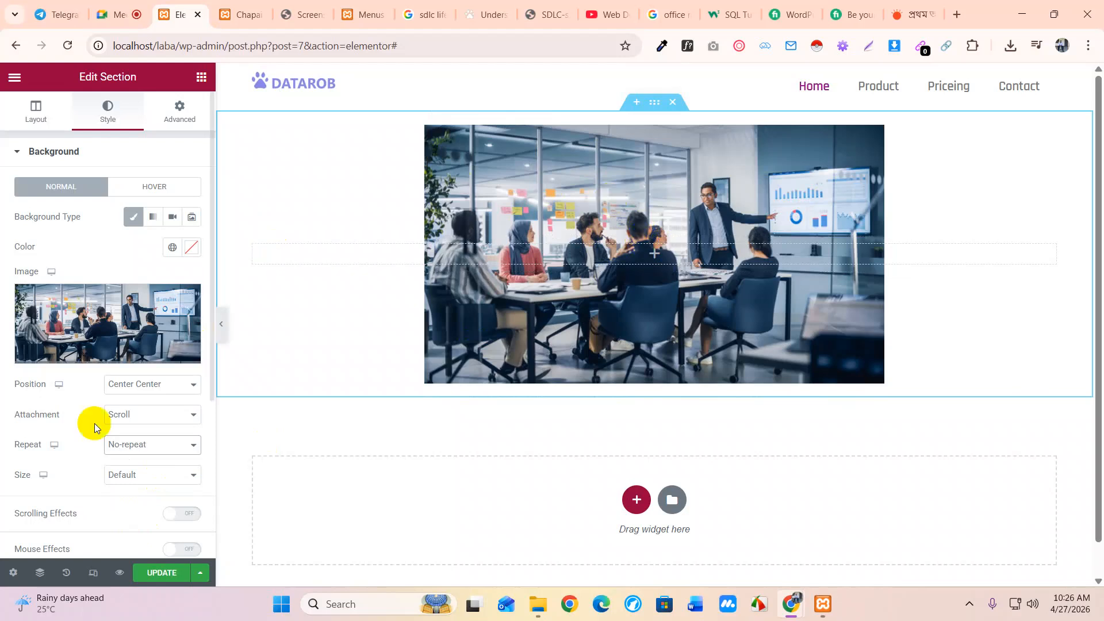
left_click(154, 475)
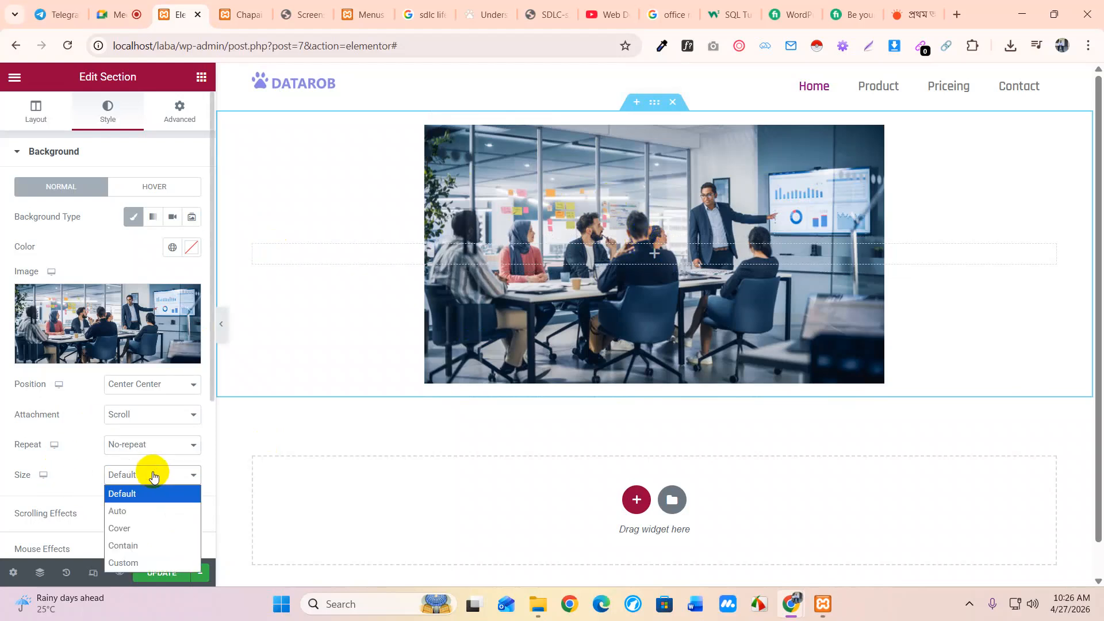
left_click(136, 529)
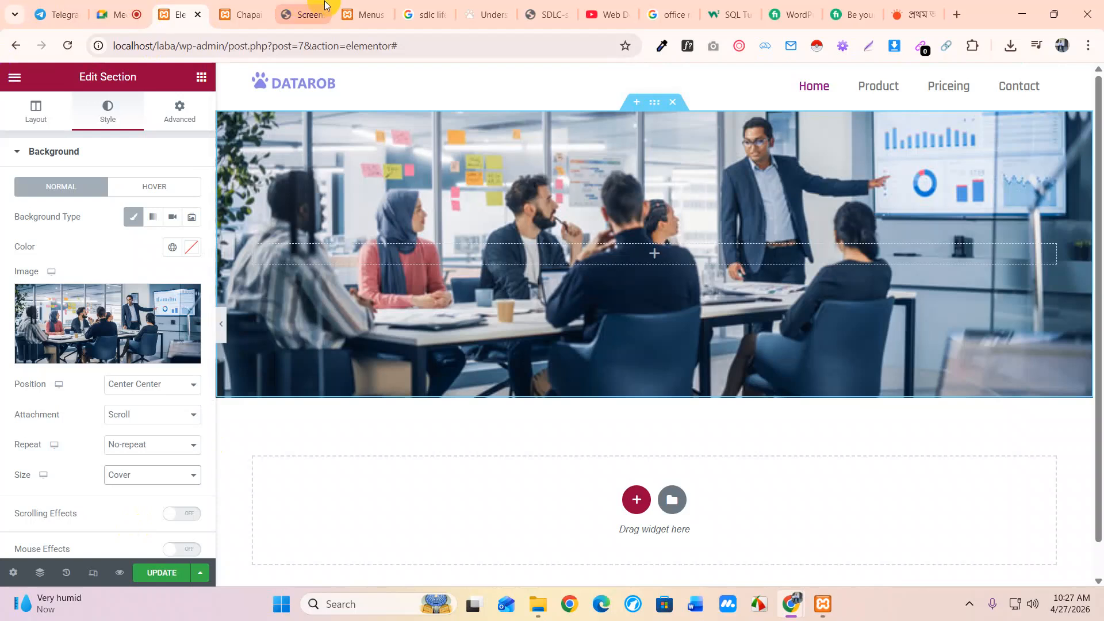
Step: Check the hero section in the Screenshot_24.png mockup and give the Elementor section a Classic background overlay
left_click(294, 14)
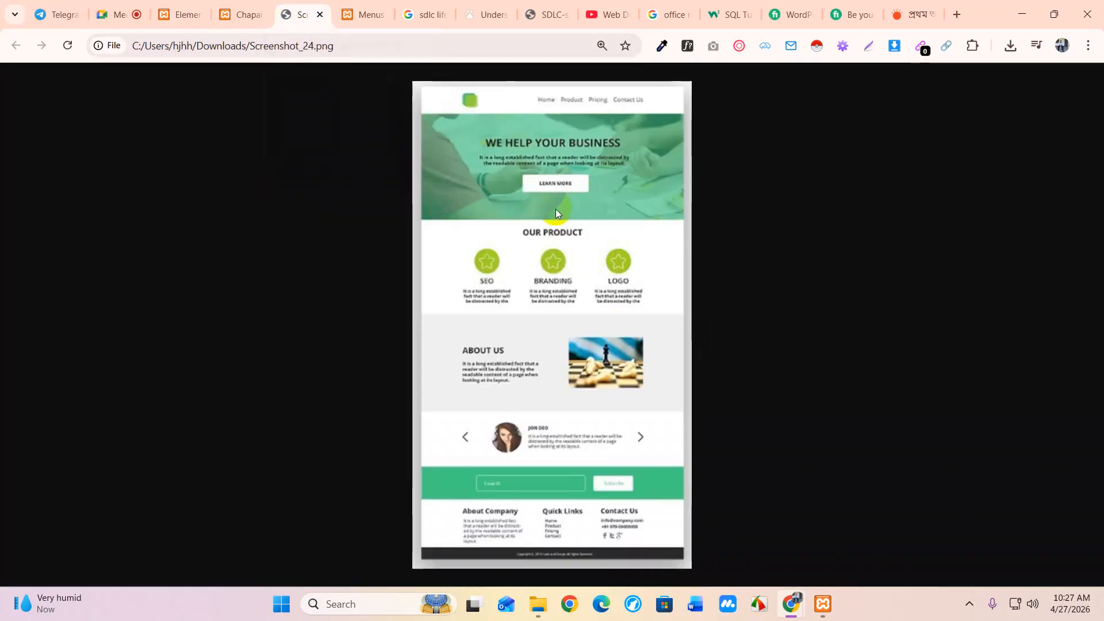
left_click(187, 14)
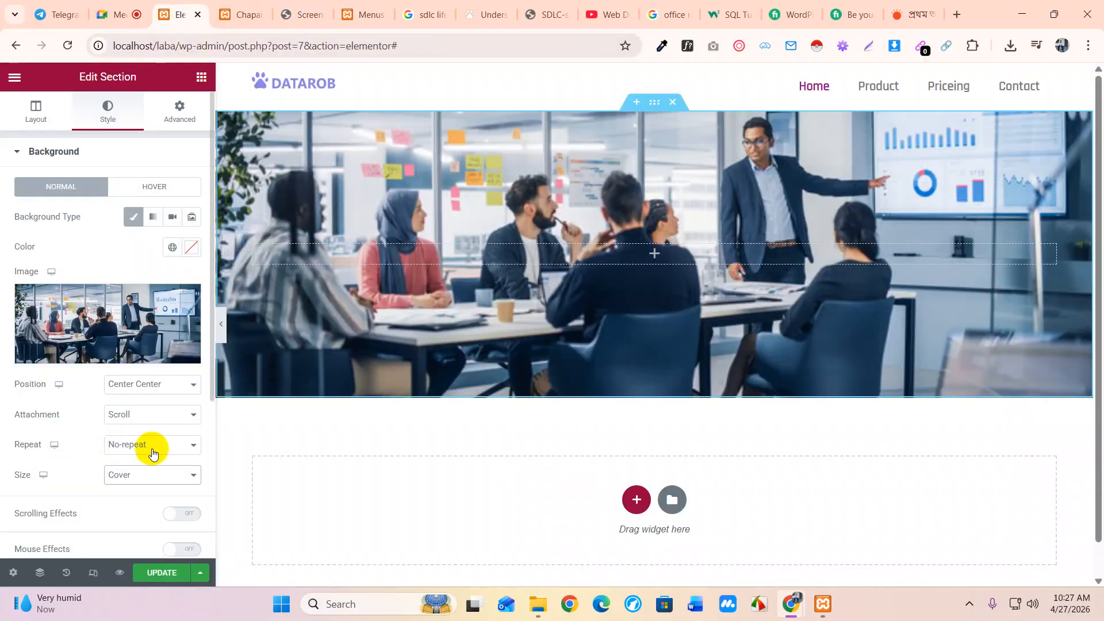
scroll(153, 451, "down", 3)
scroll(162, 451, "up", 3)
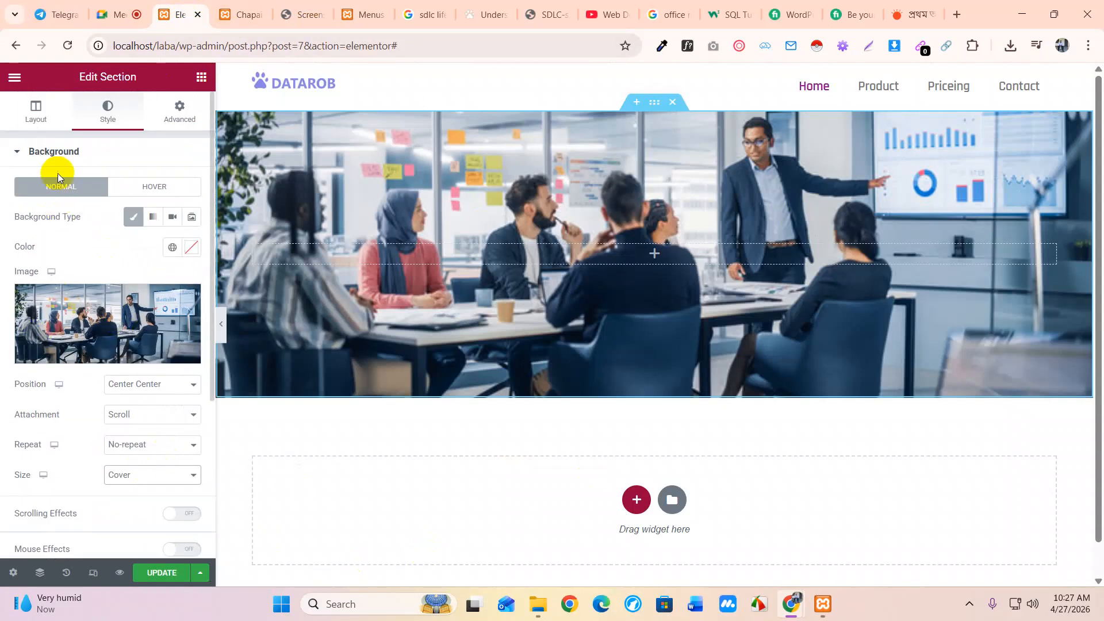
scroll(95, 306, "down", 2)
scroll(94, 306, "down", 1)
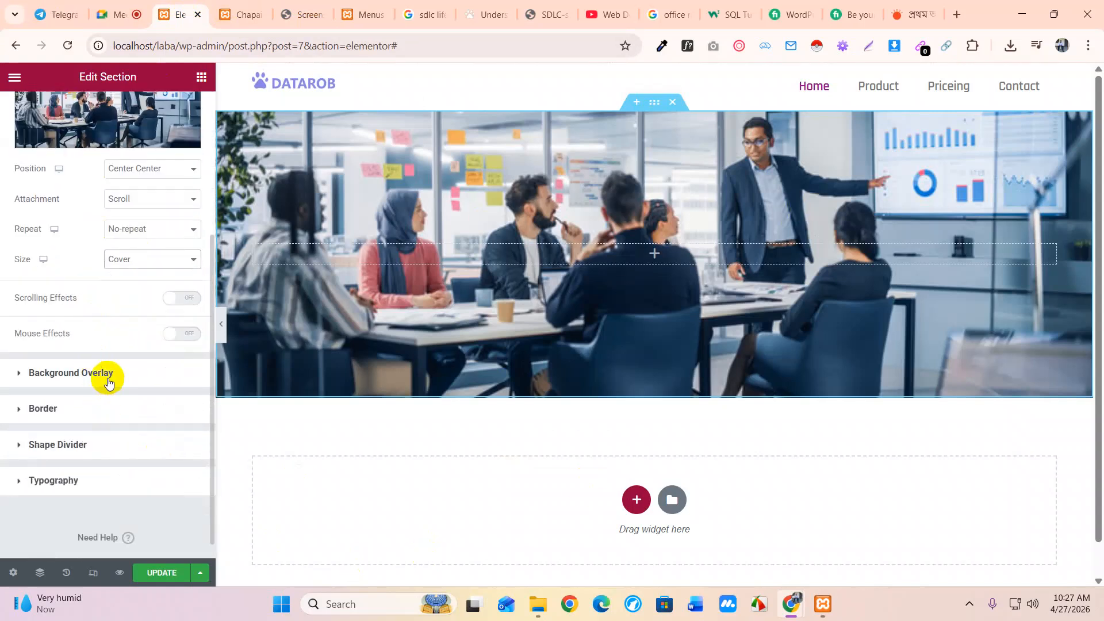
left_click(106, 375)
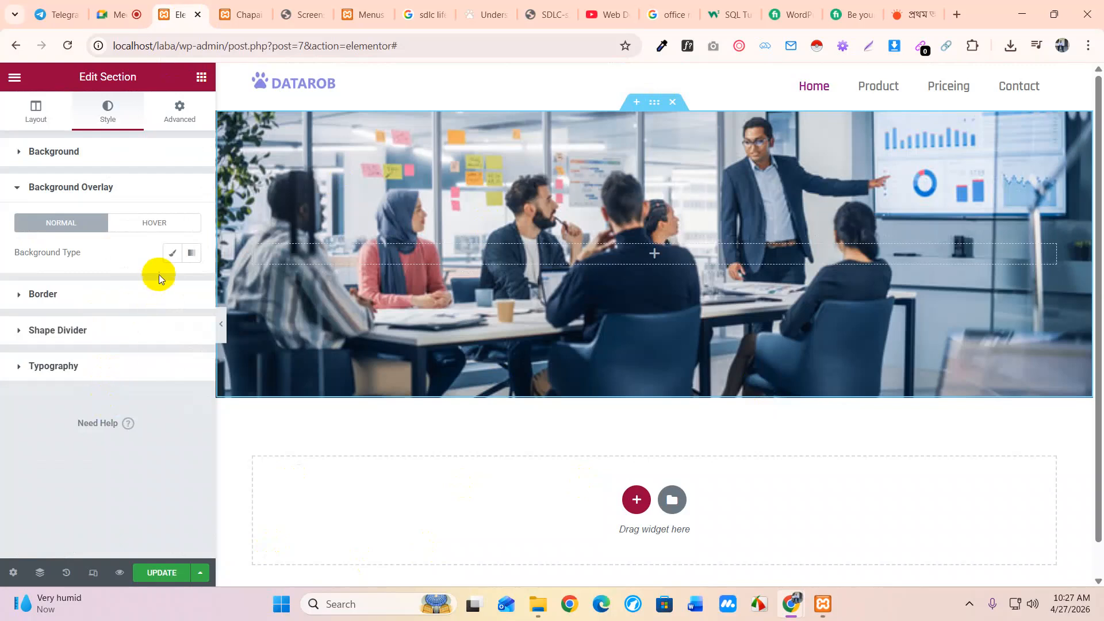
left_click(173, 254)
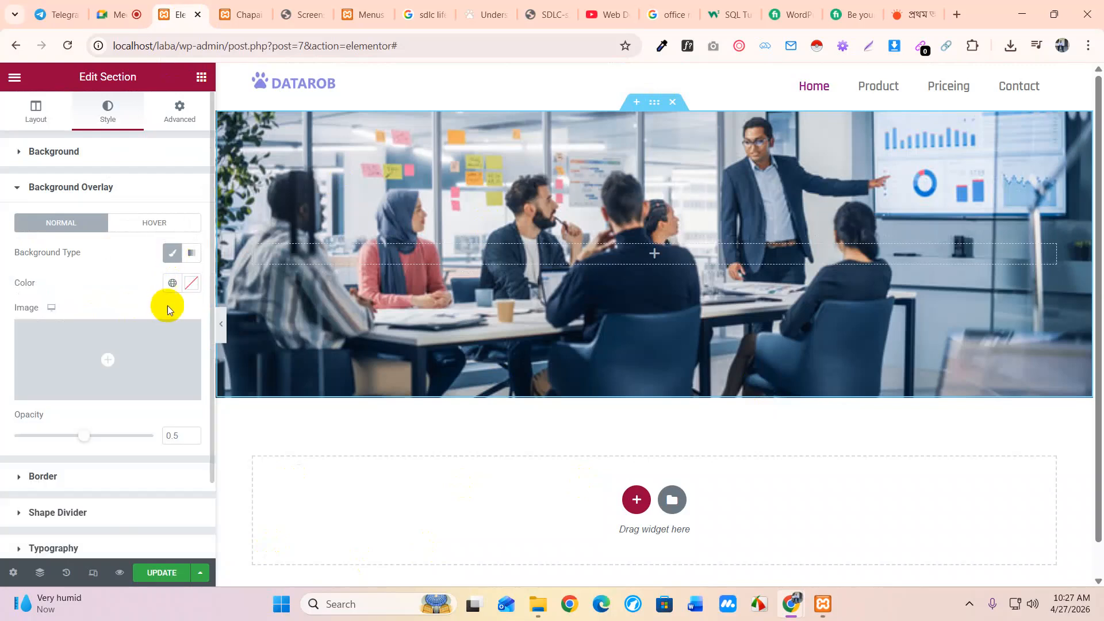
Step: Set the section's background overlay color to a saturated medium green
left_click(193, 284)
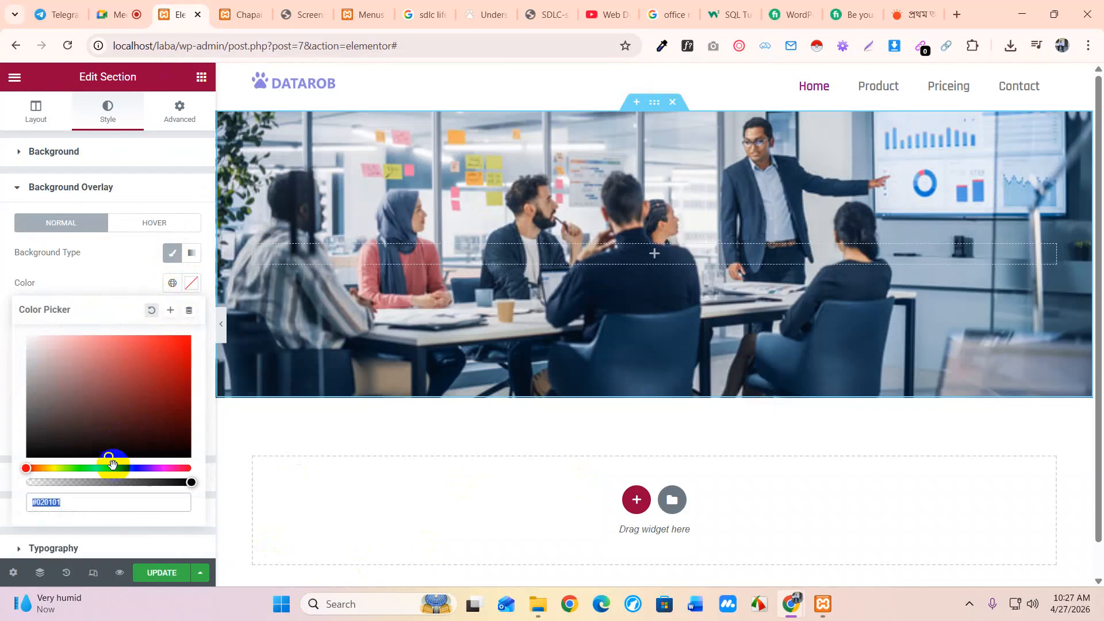
left_click(78, 469)
mouse_move(154, 368)
left_mouse_down()
mouse_move(173, 355)
mouse_move(177, 378)
left_mouse_up()
left_click(575, 330)
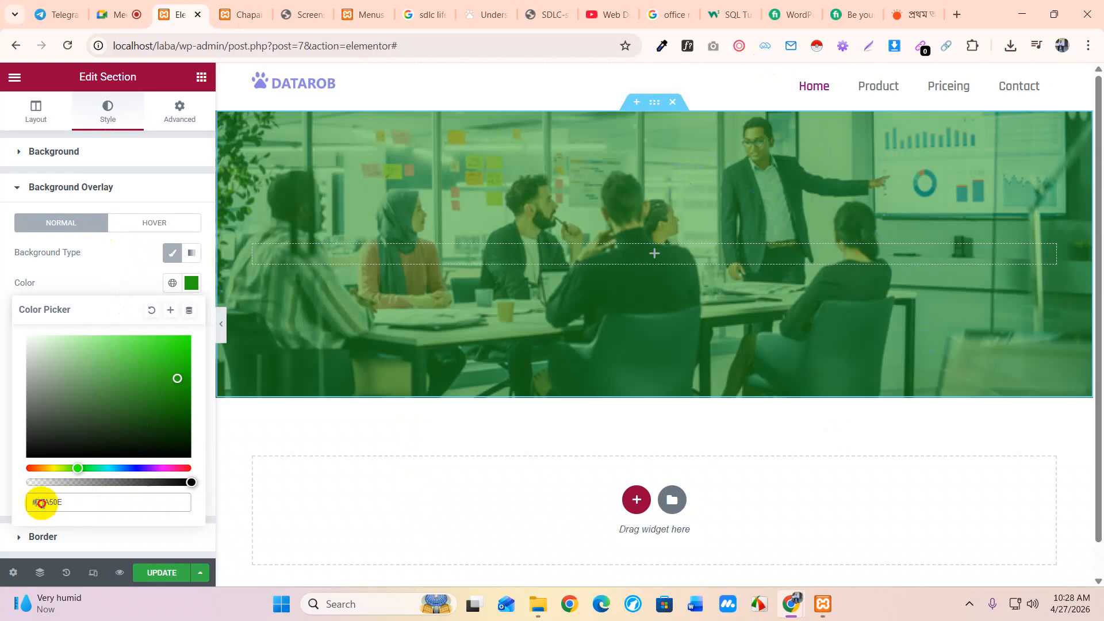
Step: Try #535454 and #582136 as the section's background overlay color, and return it to #21A50E
left_click_drag(37, 502, 73, 500)
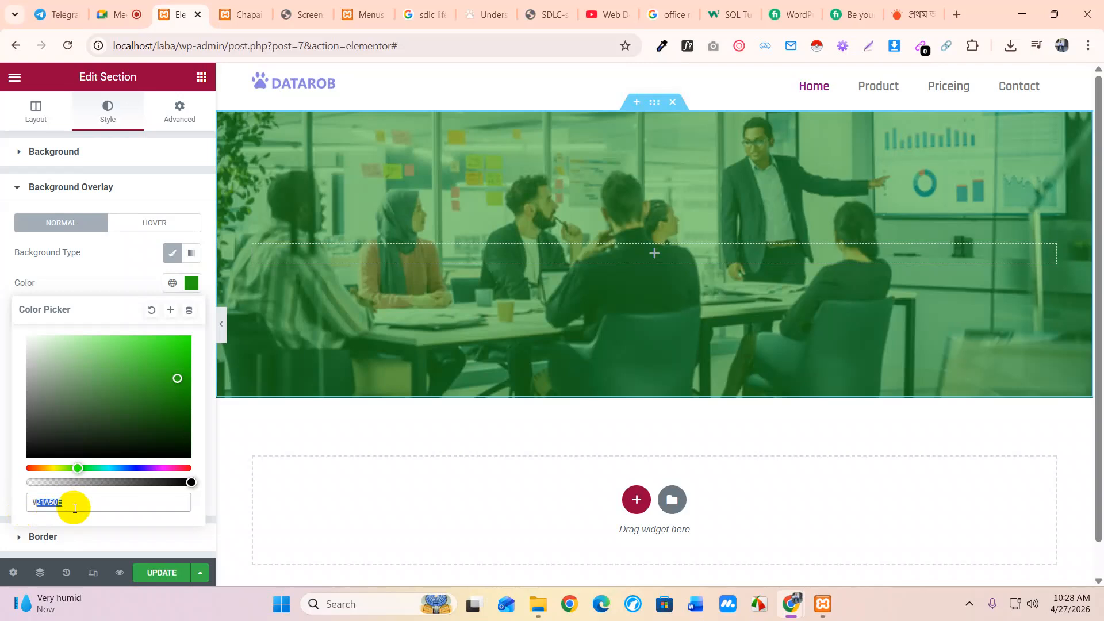
key("BackSpace")
type("535454")
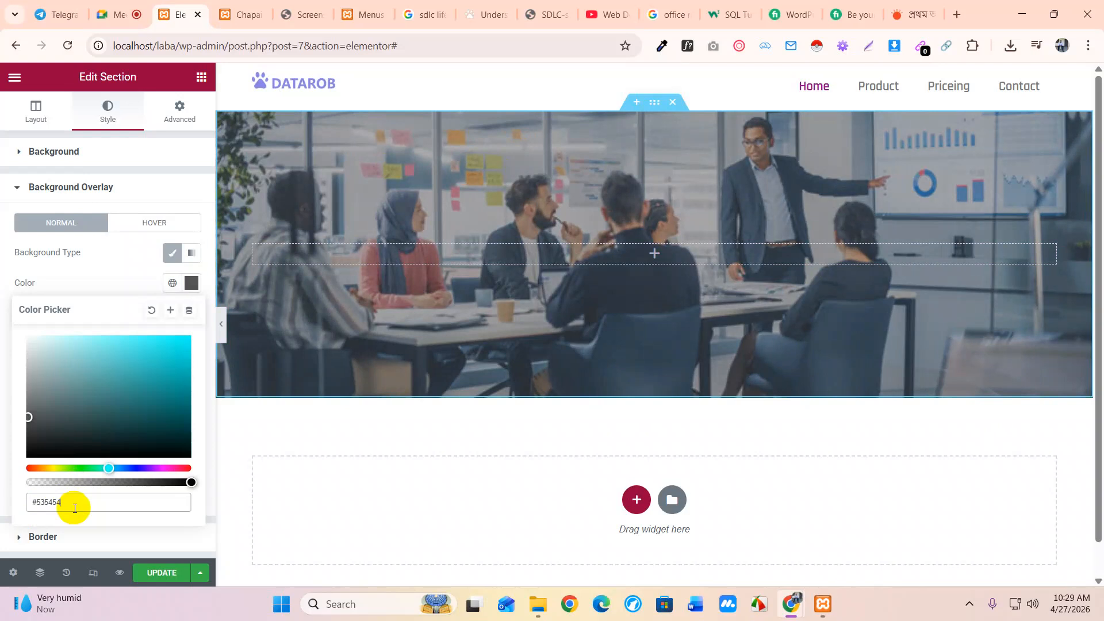
key("BackSpace")
key("BackSpace")
key("BackSpace")
key("BackSpace")
key("BackSpace")
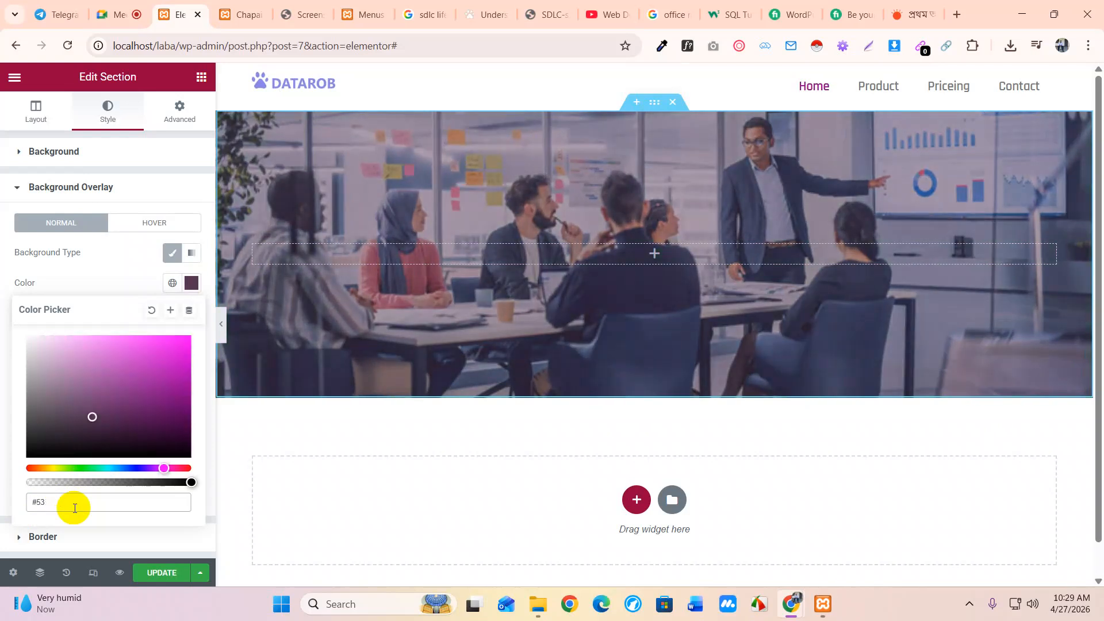
type("582136")
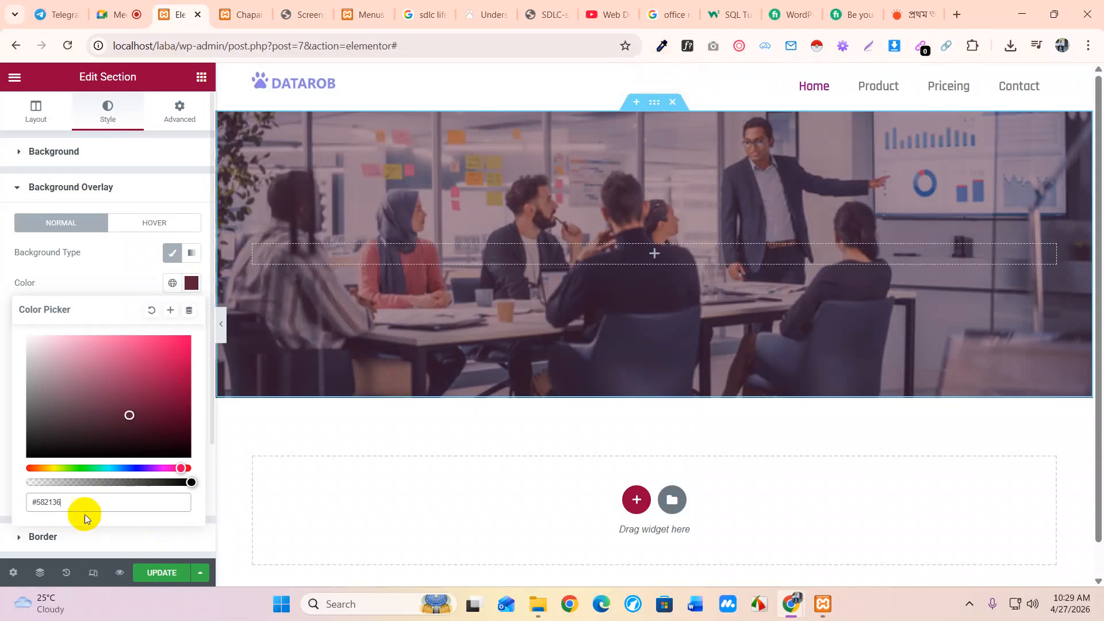
double_click(50, 502)
mouse_move(112, 594)
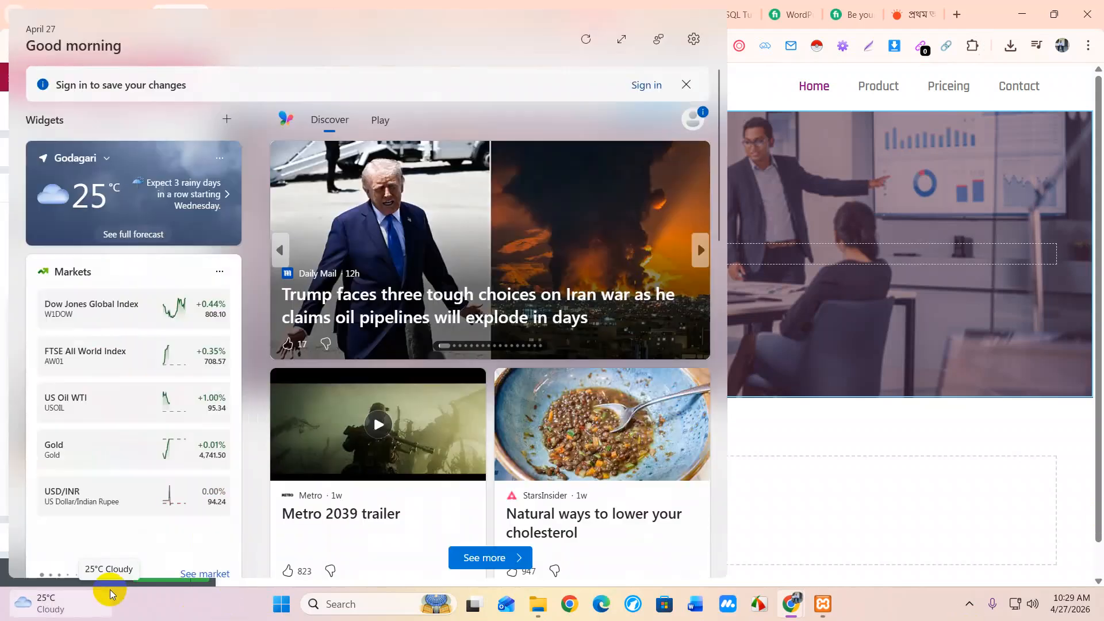
type("#21A50E")
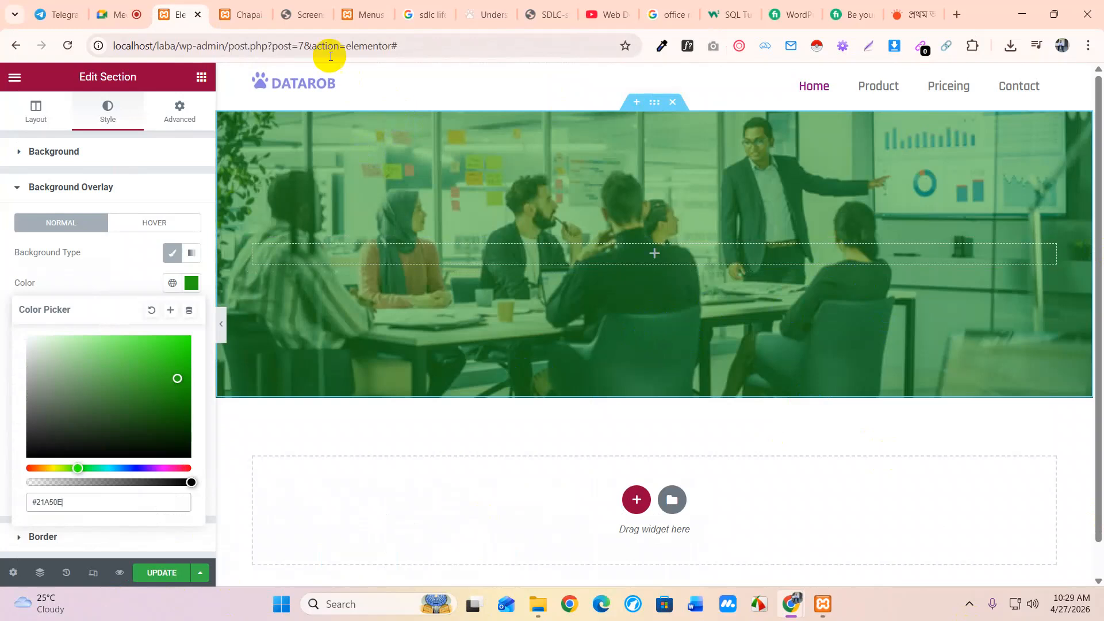
Step: Following the mockup, add a center-aligned heading reading "WE HELP YOUR BUSINESS" to the hero section
left_click(300, 15)
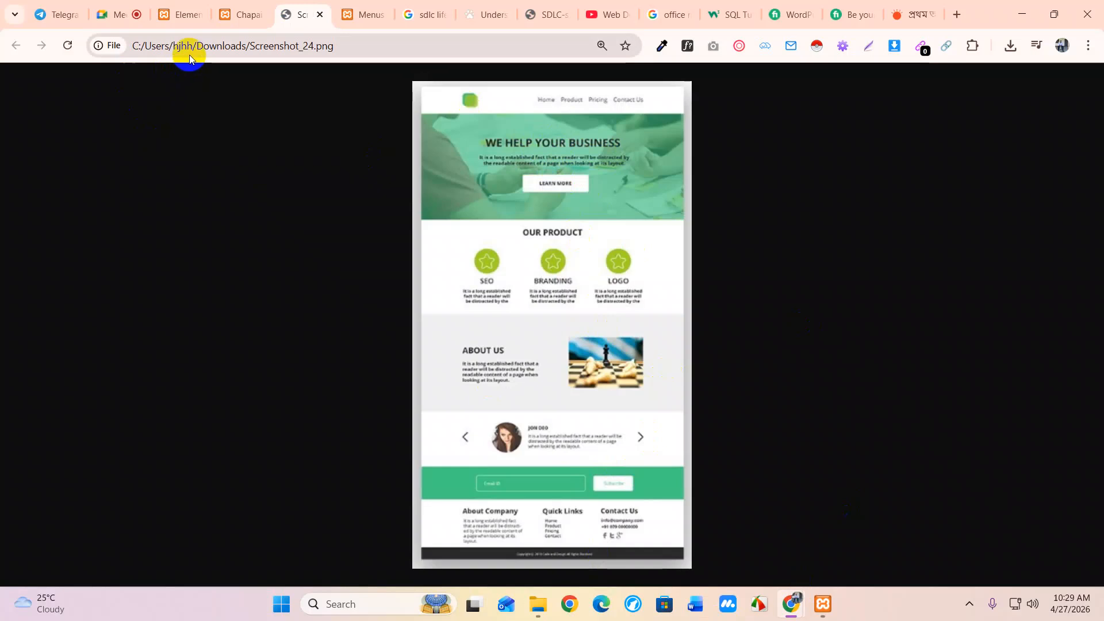
left_click(180, 13)
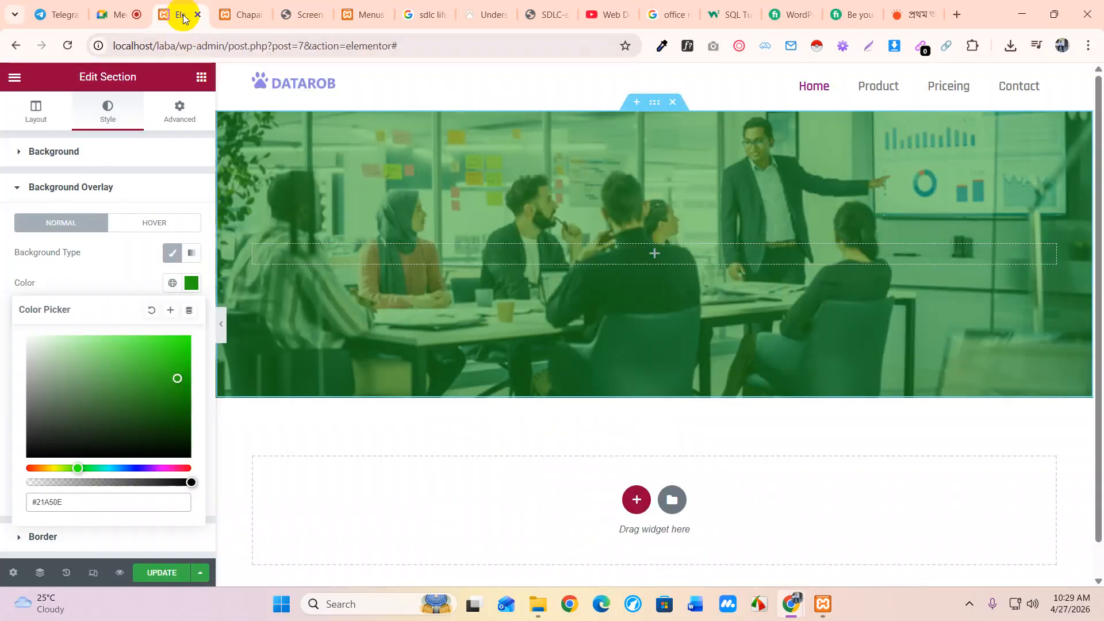
left_click(202, 78)
left_click_drag(173, 242, 673, 256)
left_click_drag(125, 203, 8, 204)
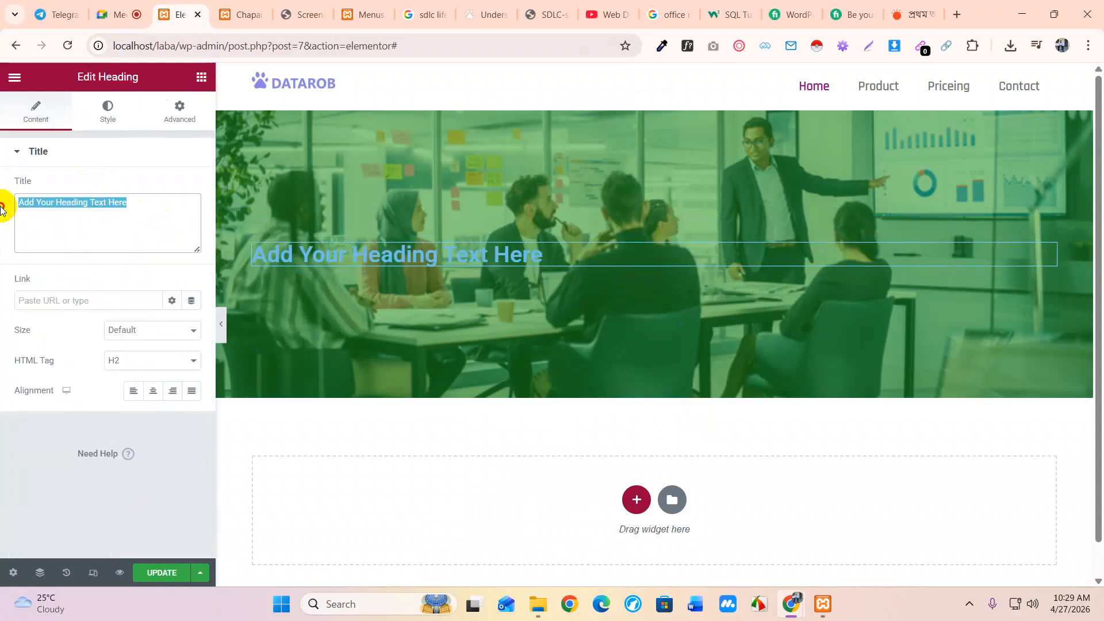
type("WE")
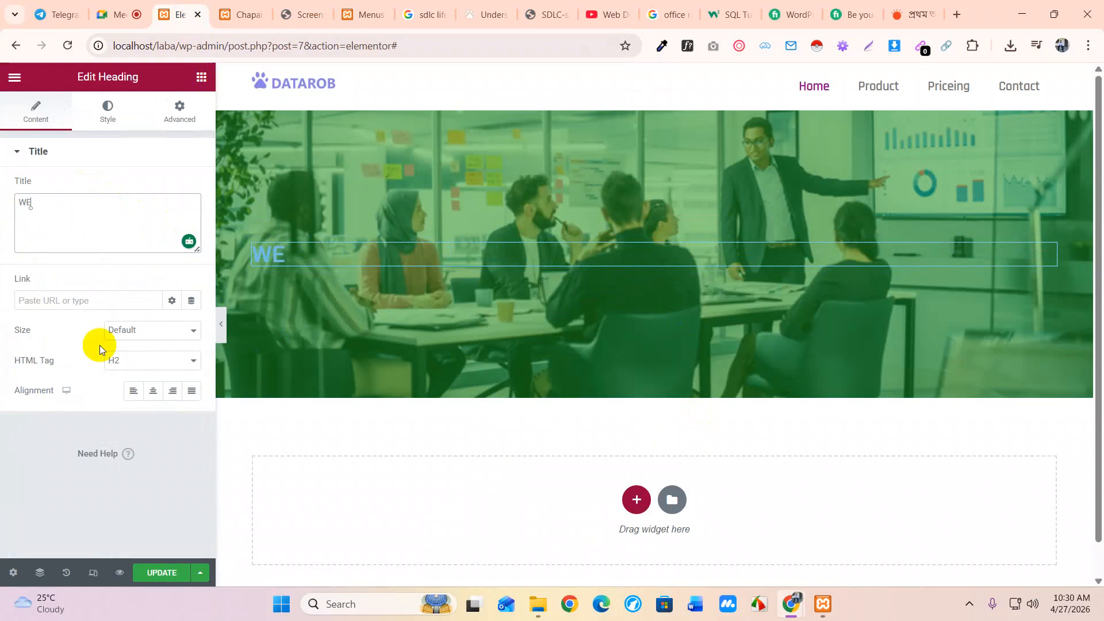
type(" HELP YOUR")
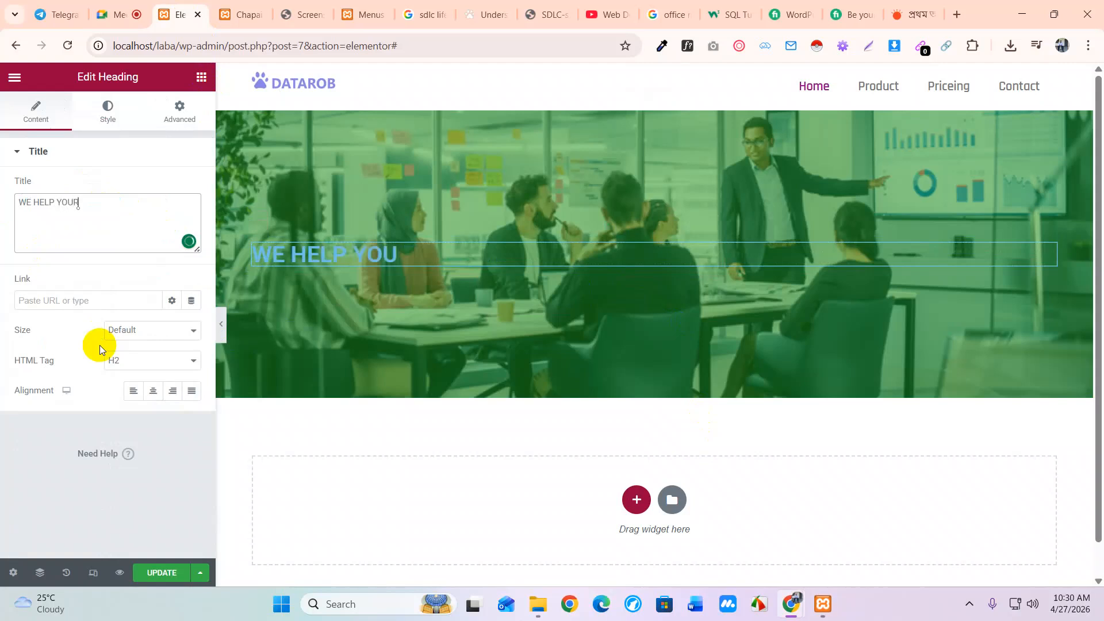
type(" BUSINESS")
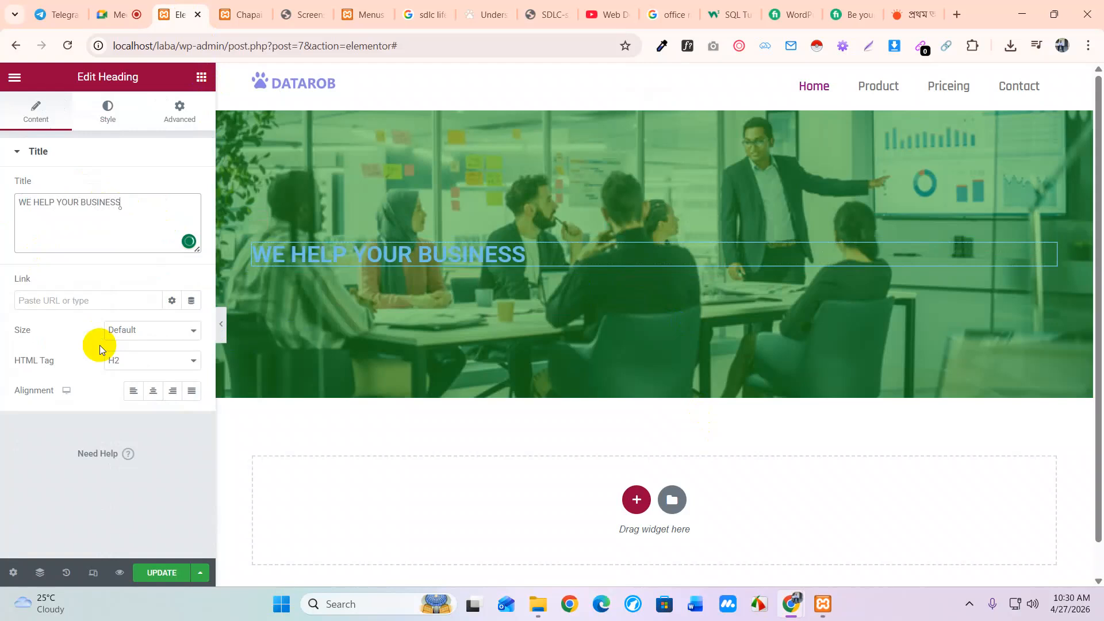
left_click(153, 394)
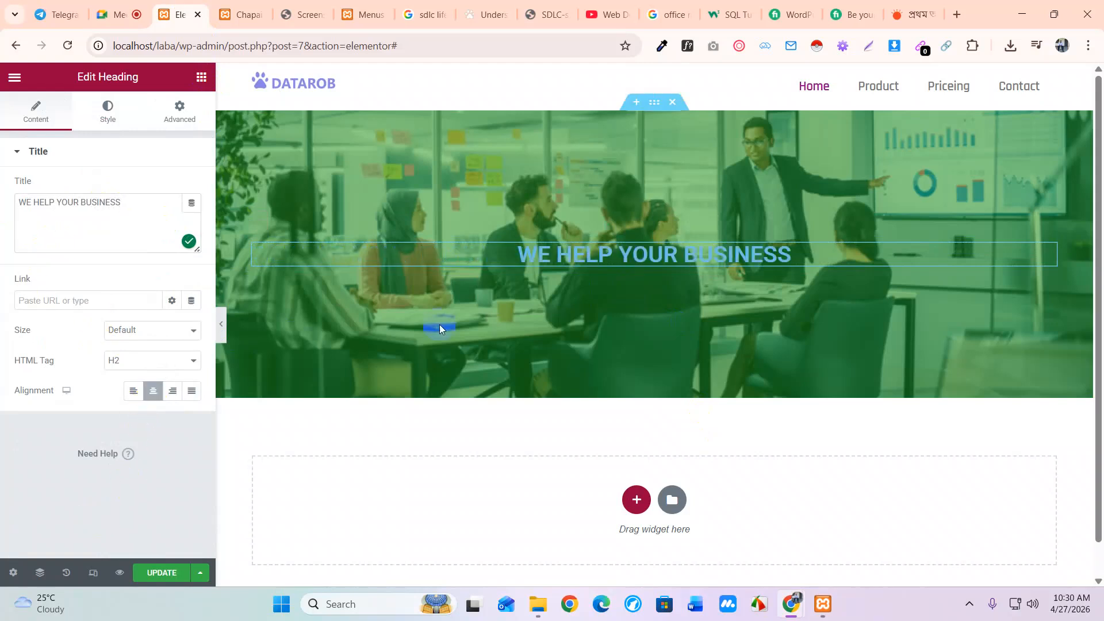
Step: Check the heading in the Screenshot_24.png mockup and set the Elementor heading's text color to #000000
left_click(292, 14)
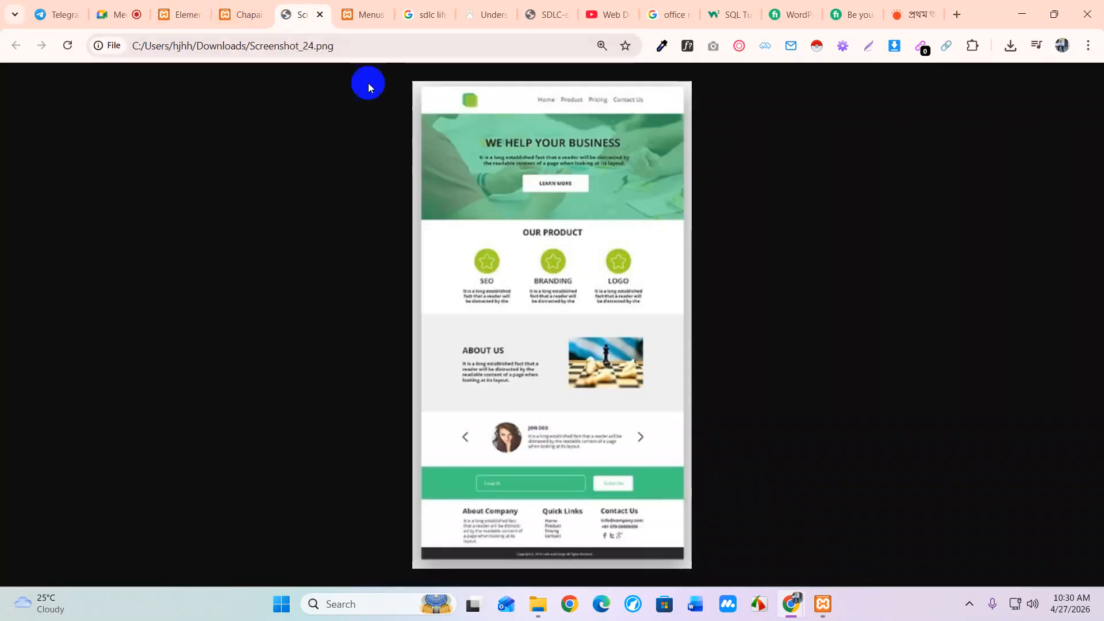
left_click(178, 15)
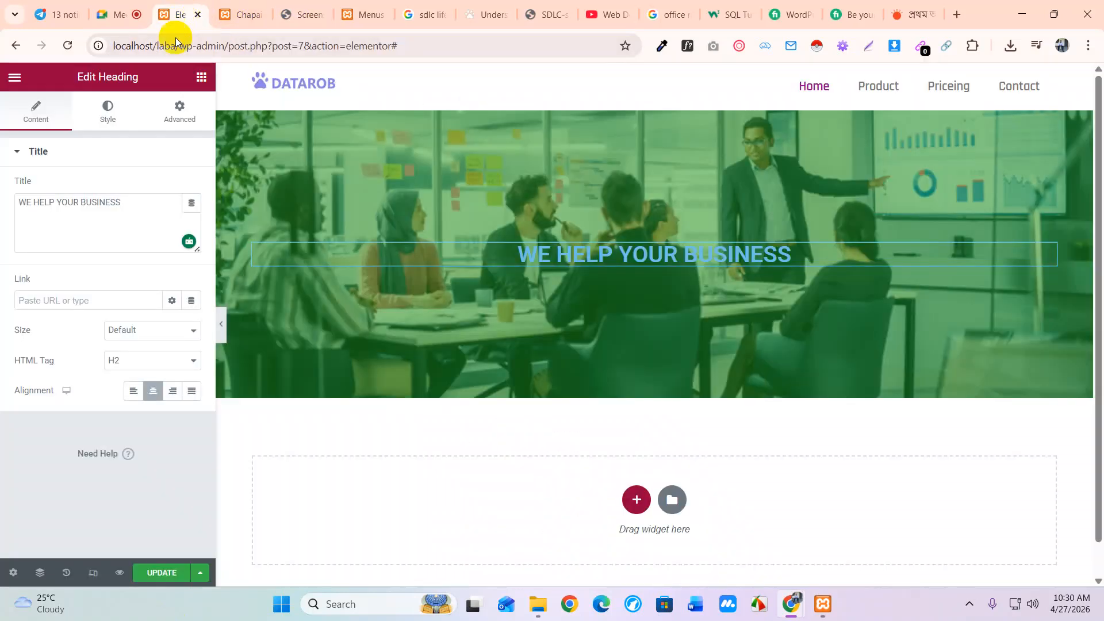
left_click(110, 115)
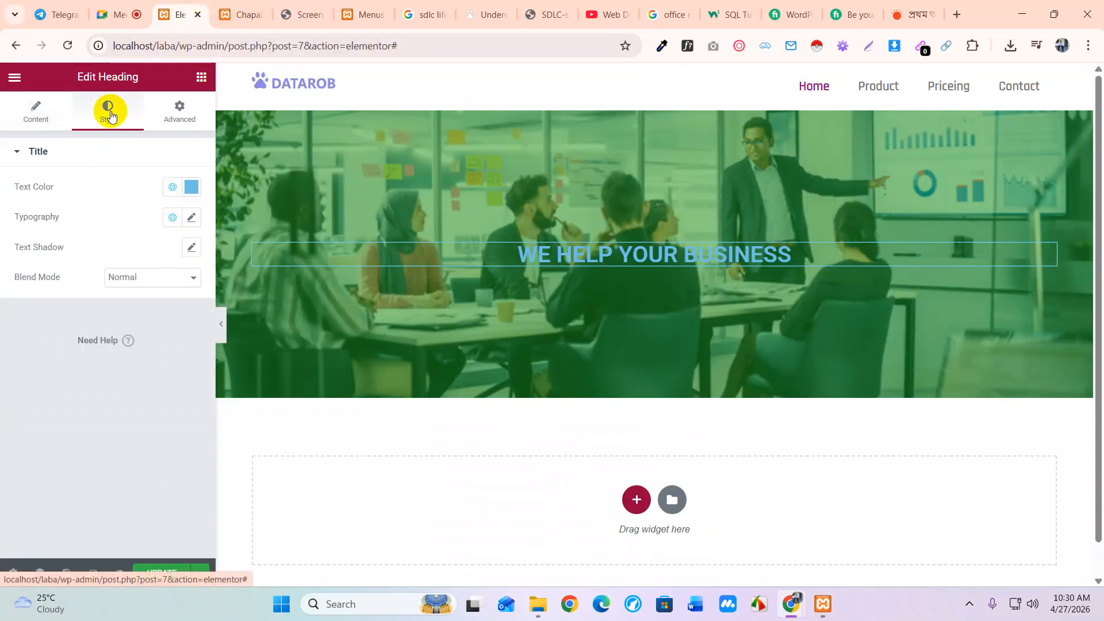
left_click(191, 186)
left_click_drag(137, 311, 2, 406)
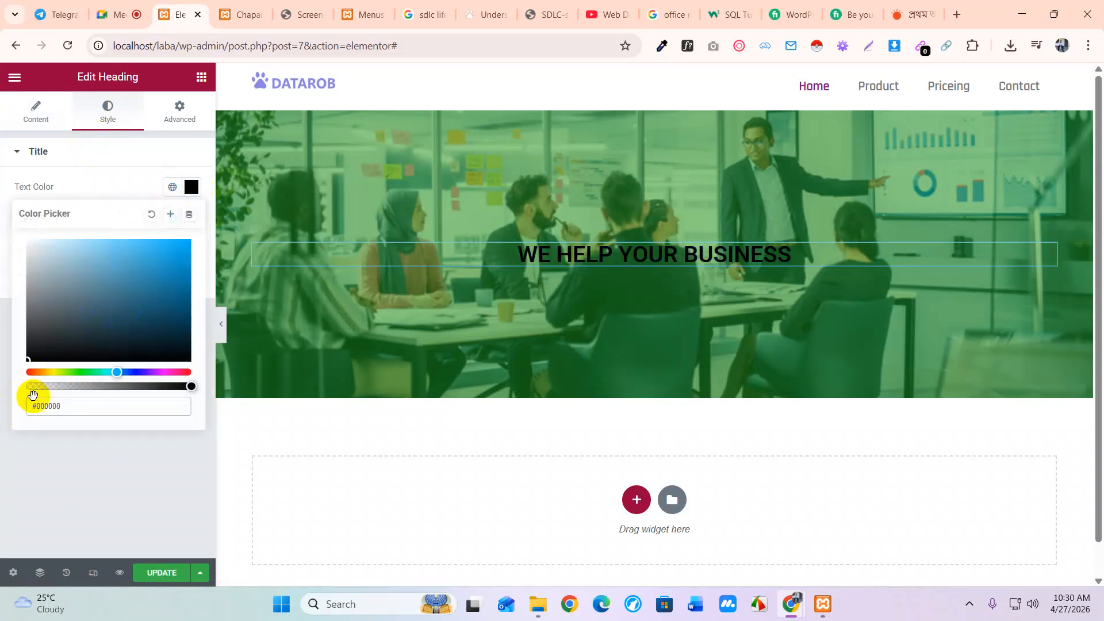
left_click(191, 190)
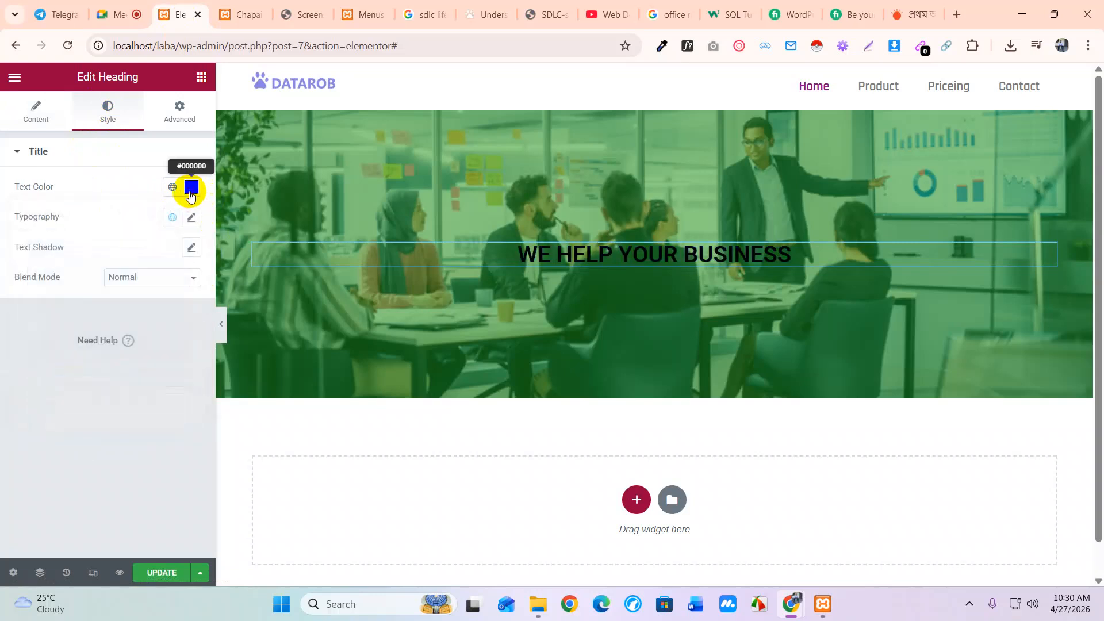
Step: Set the heading's typography to the Rajdhani font family at a size of 46 px
left_click(186, 223)
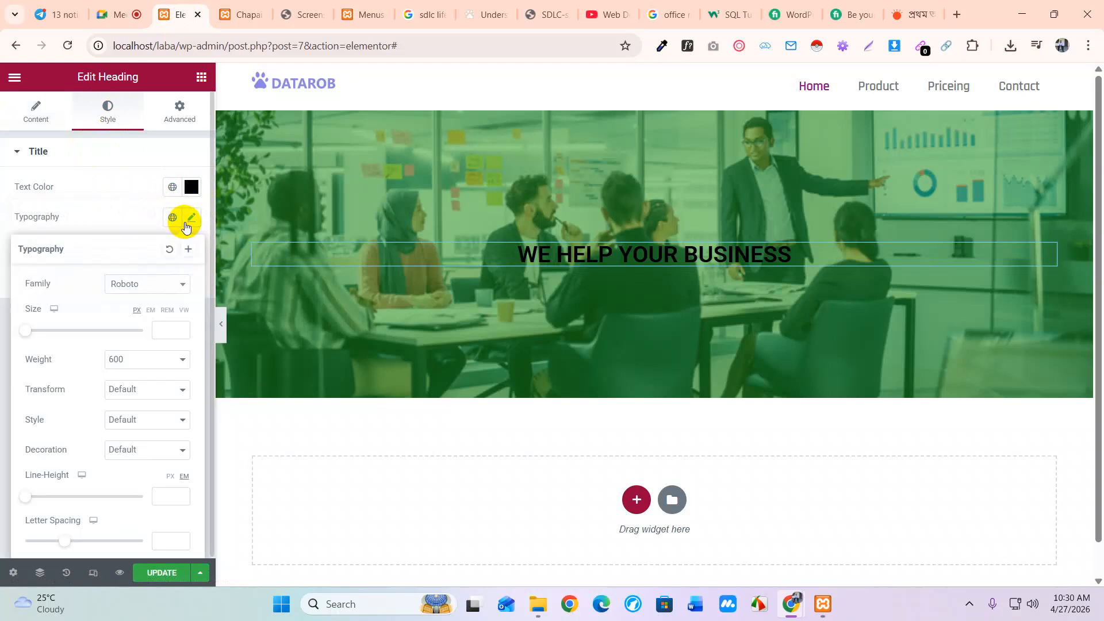
left_click(145, 288)
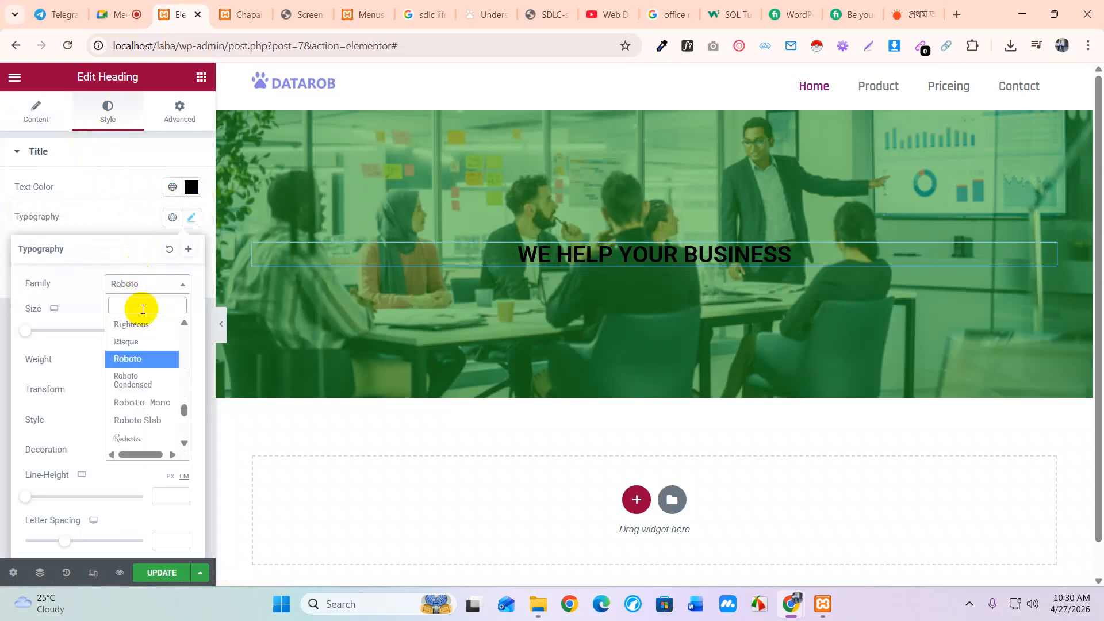
type("raj")
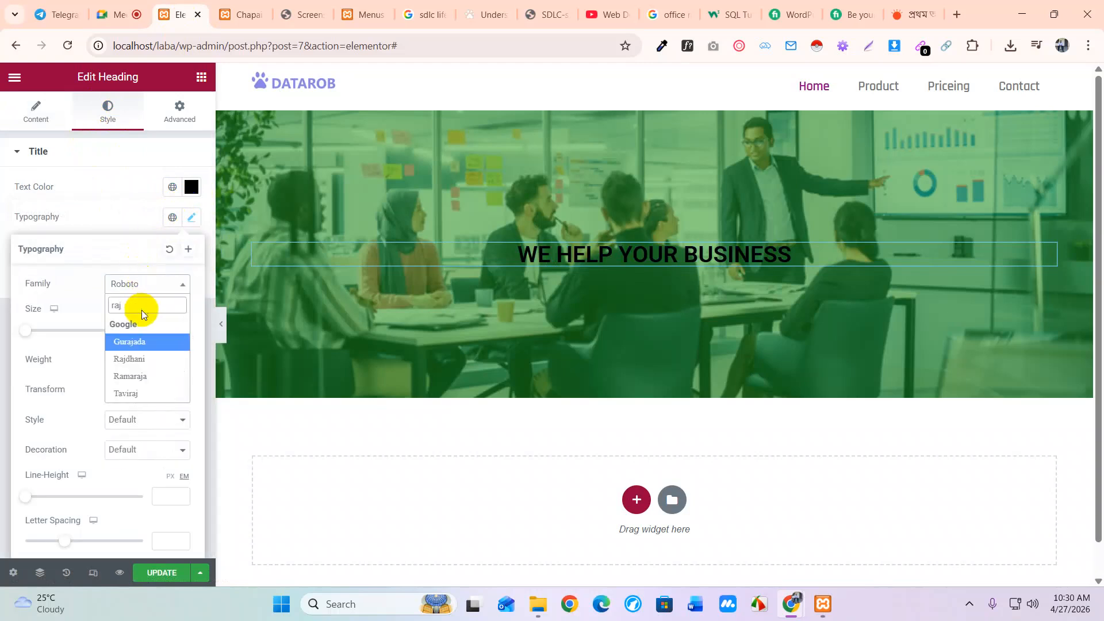
left_click(139, 359)
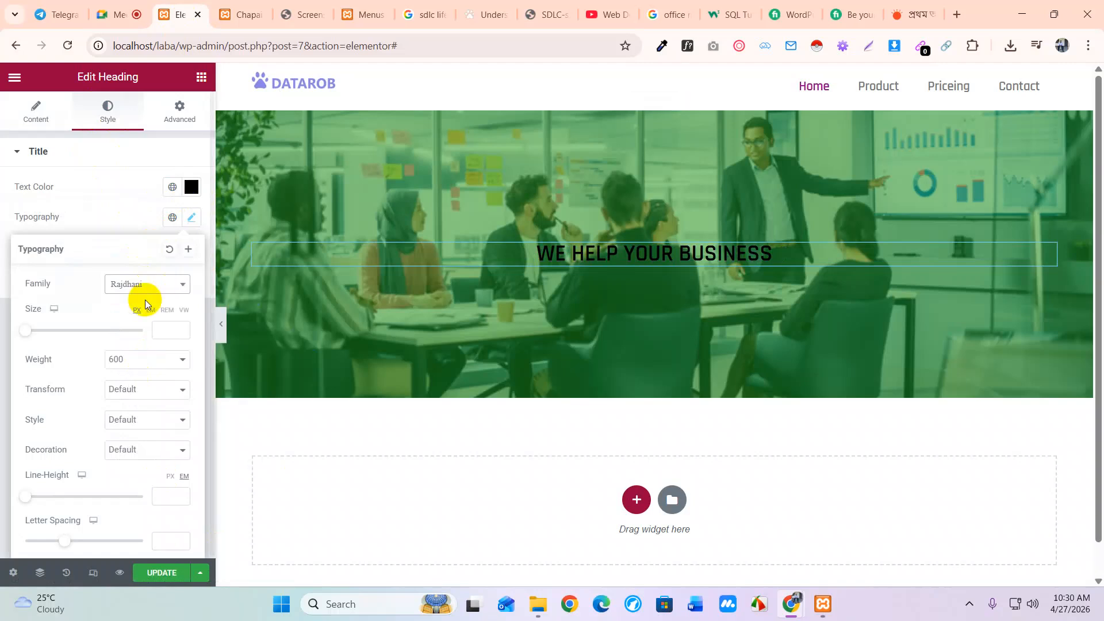
left_click_drag(29, 334, 56, 341)
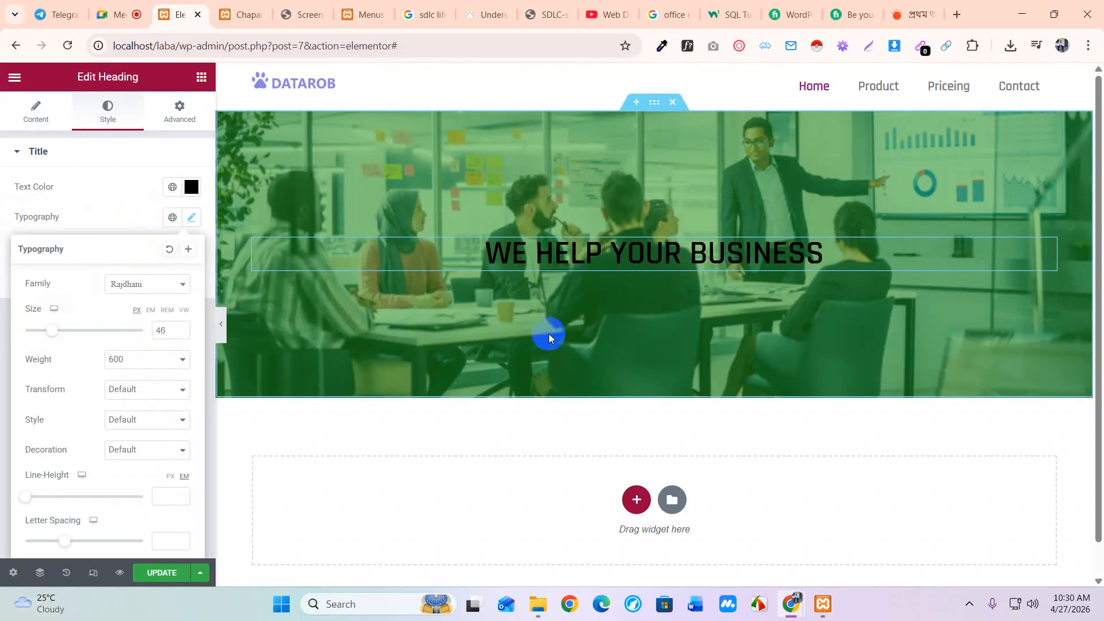
Step: Add a Text Editor widget directly below the hero heading, keeping its Lorem ipsum placeholder text
left_click(201, 79)
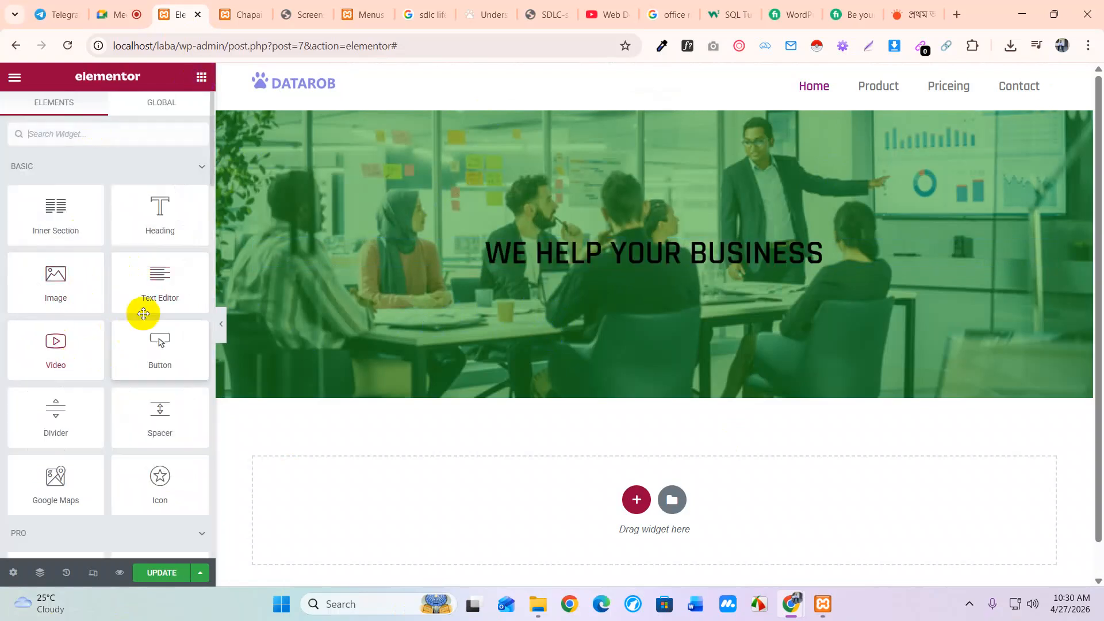
left_click_drag(157, 277, 671, 380)
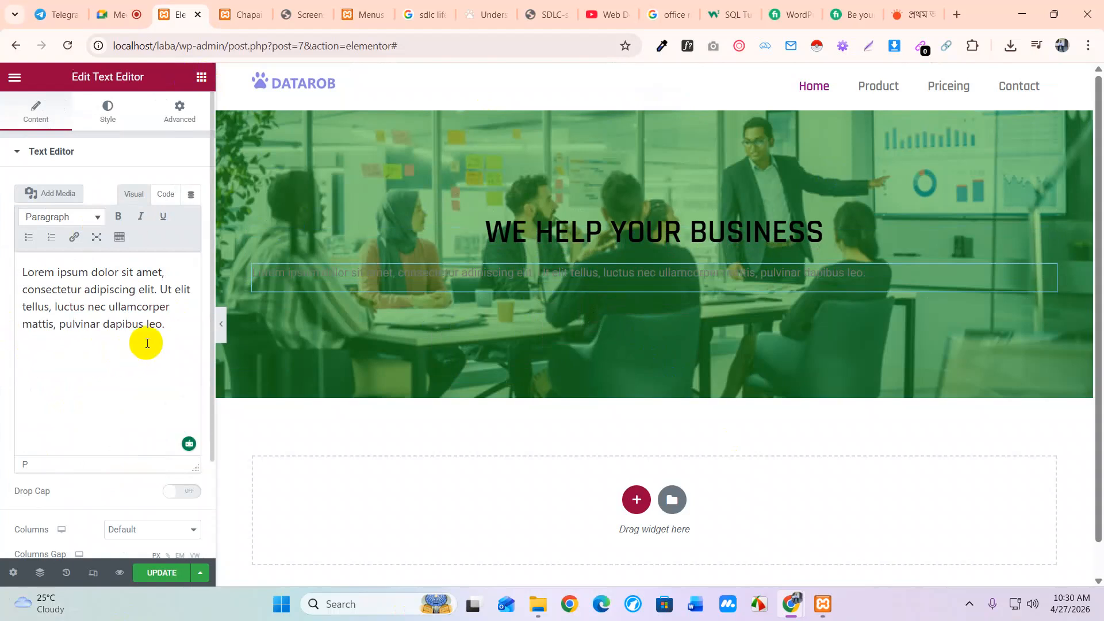
left_click_drag(166, 325, 5, 271)
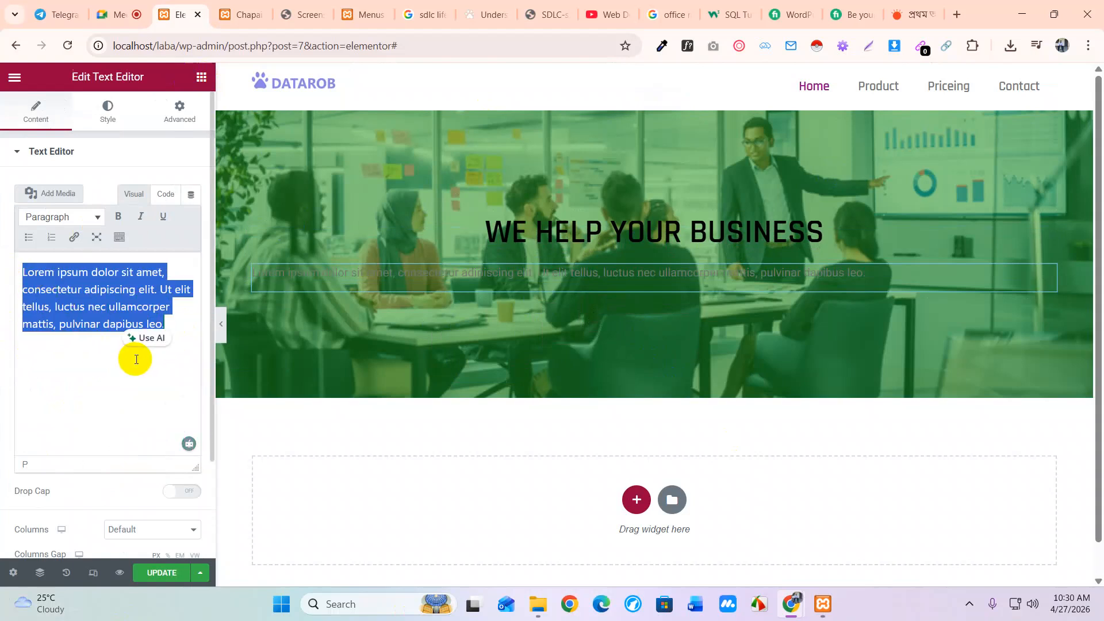
left_click(178, 323)
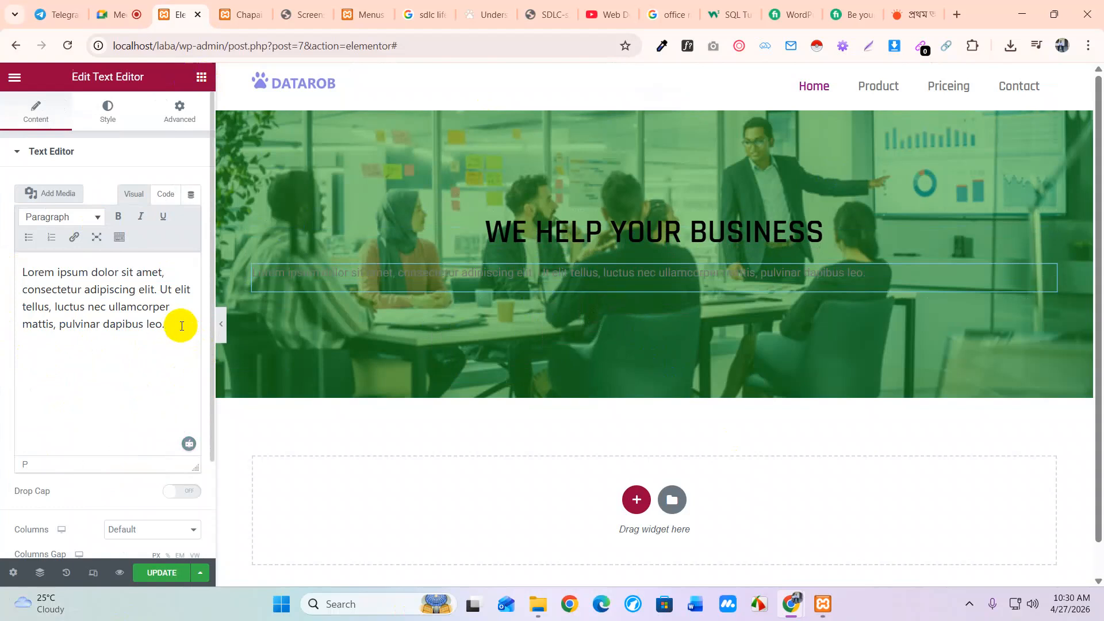
Step: Check the hero text in the mockup, center the Lorem ipsum paragraph and set its text color to #000000
left_click(290, 15)
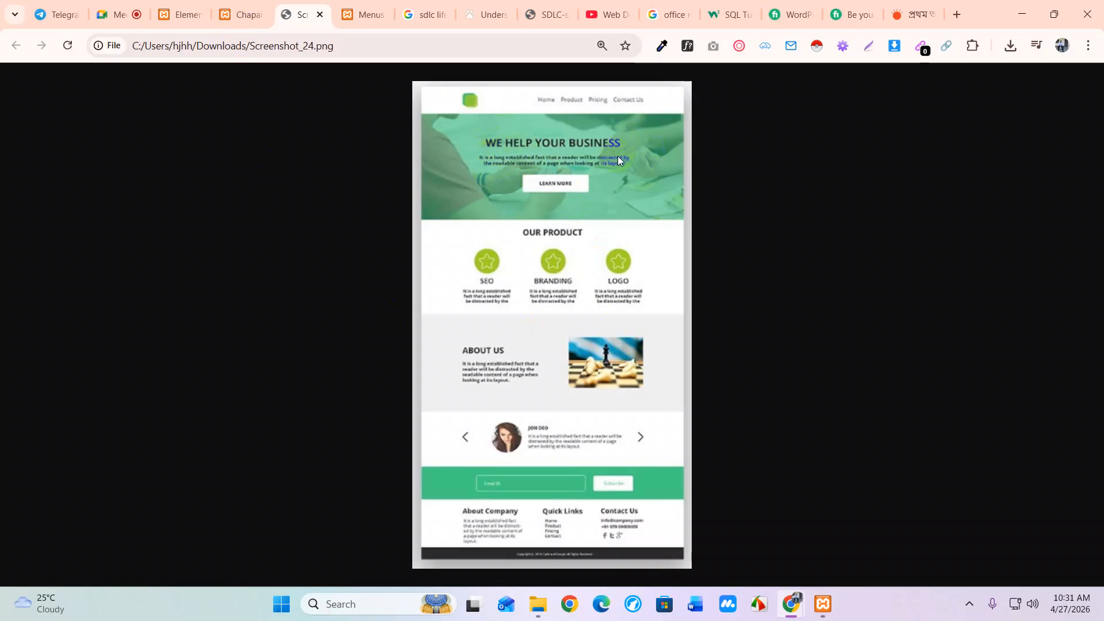
left_click(177, 19)
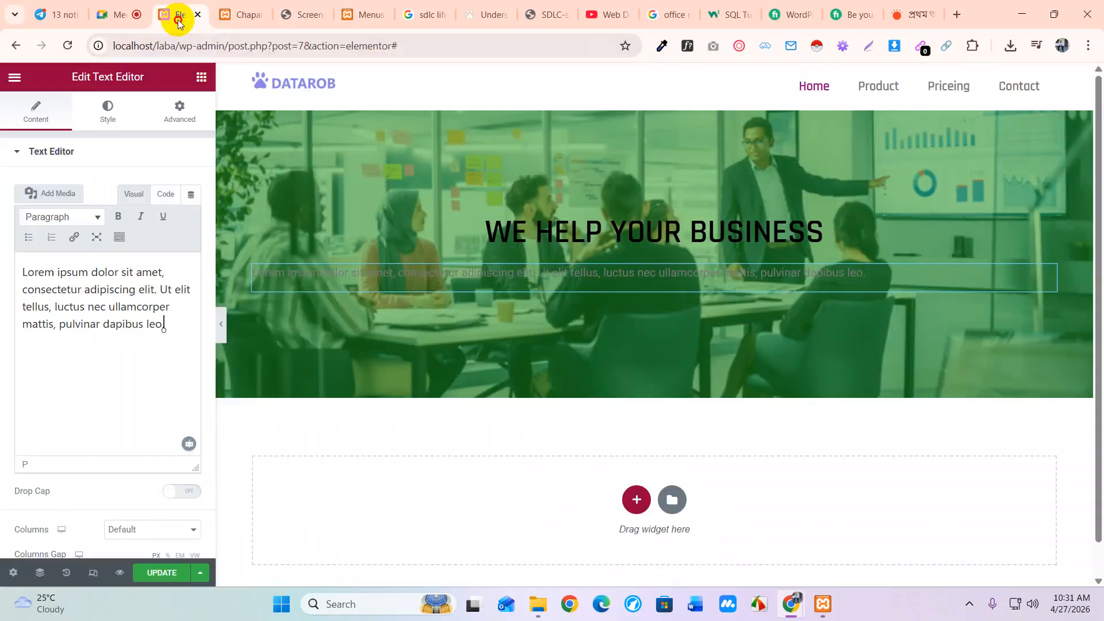
left_click(110, 123)
left_click(151, 190)
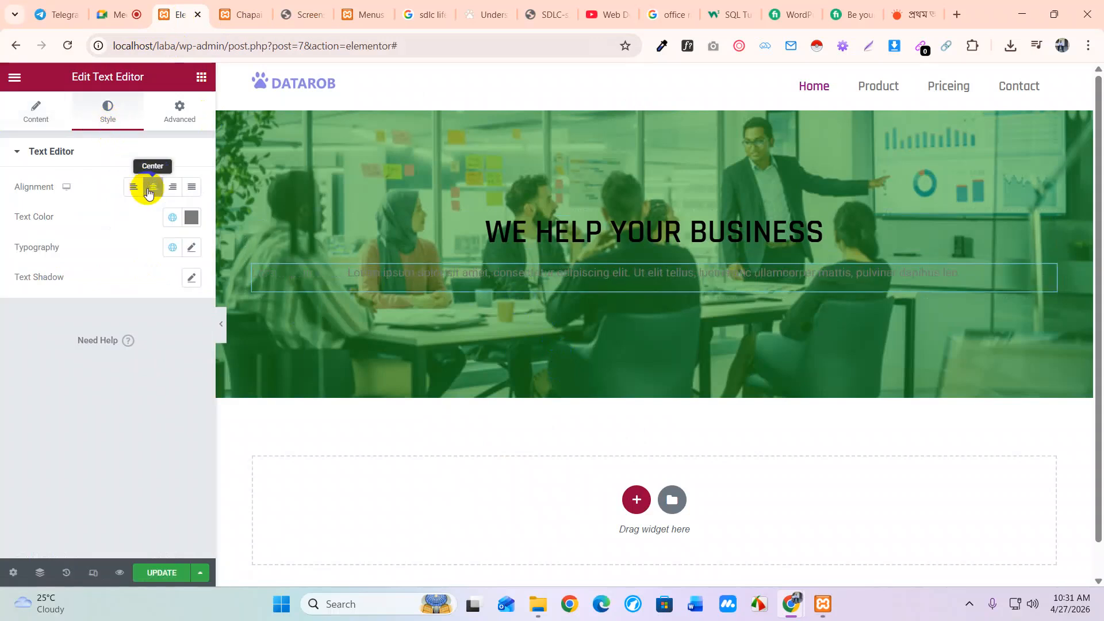
left_click(192, 217)
left_click_drag(84, 374, 3, 423)
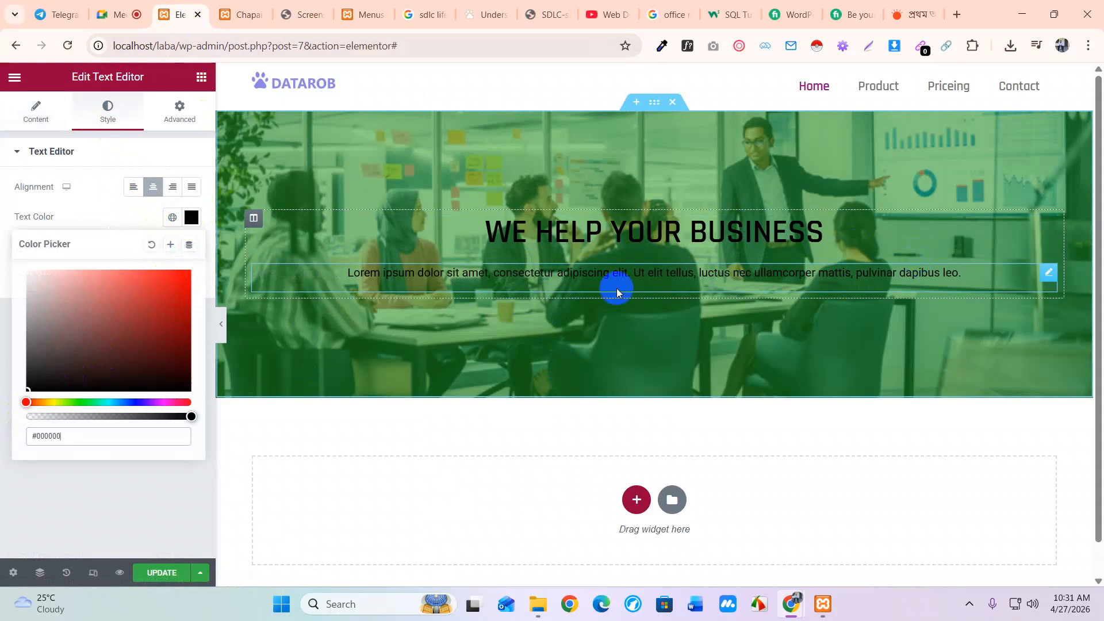
left_click(192, 216)
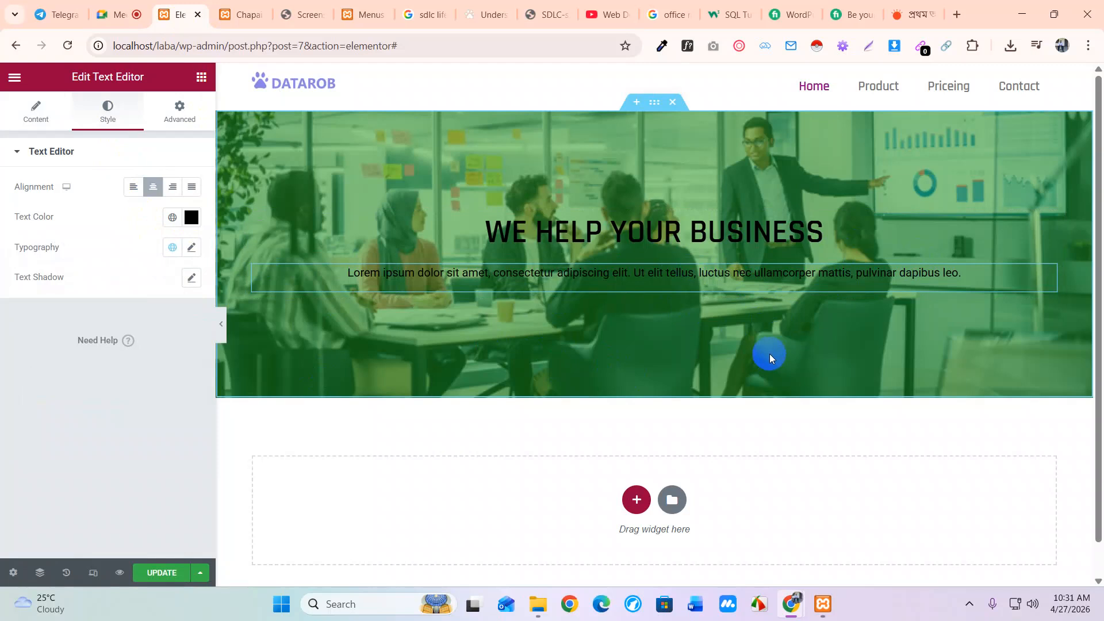
Step: Split the Lorem ipsum text into two paragraphs after "consectetur adipiscing elit."
left_click(37, 121)
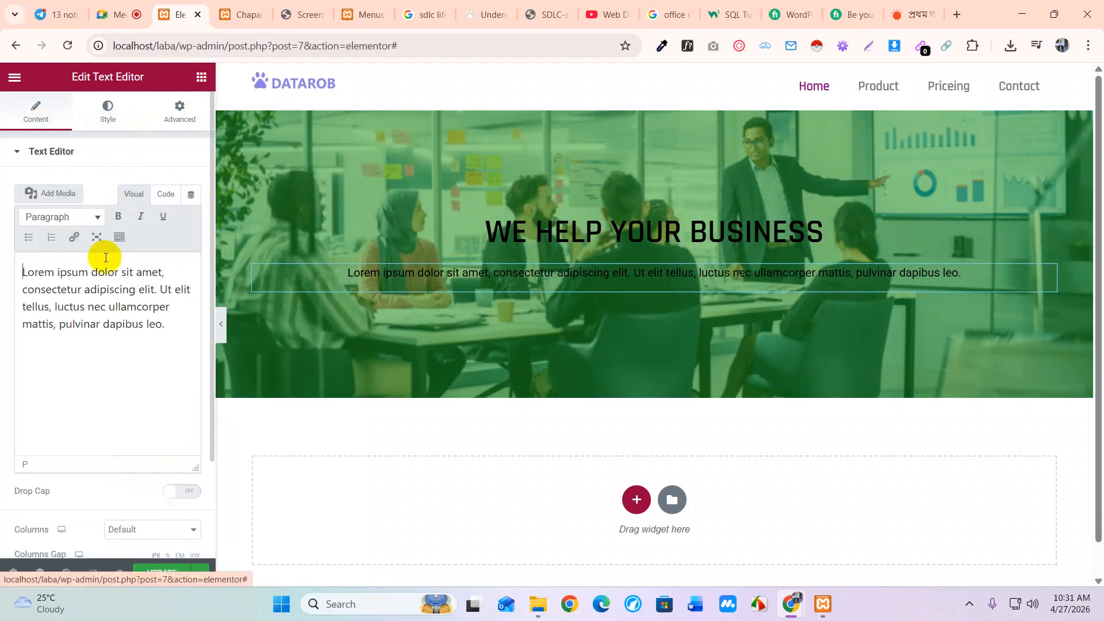
left_click(160, 289)
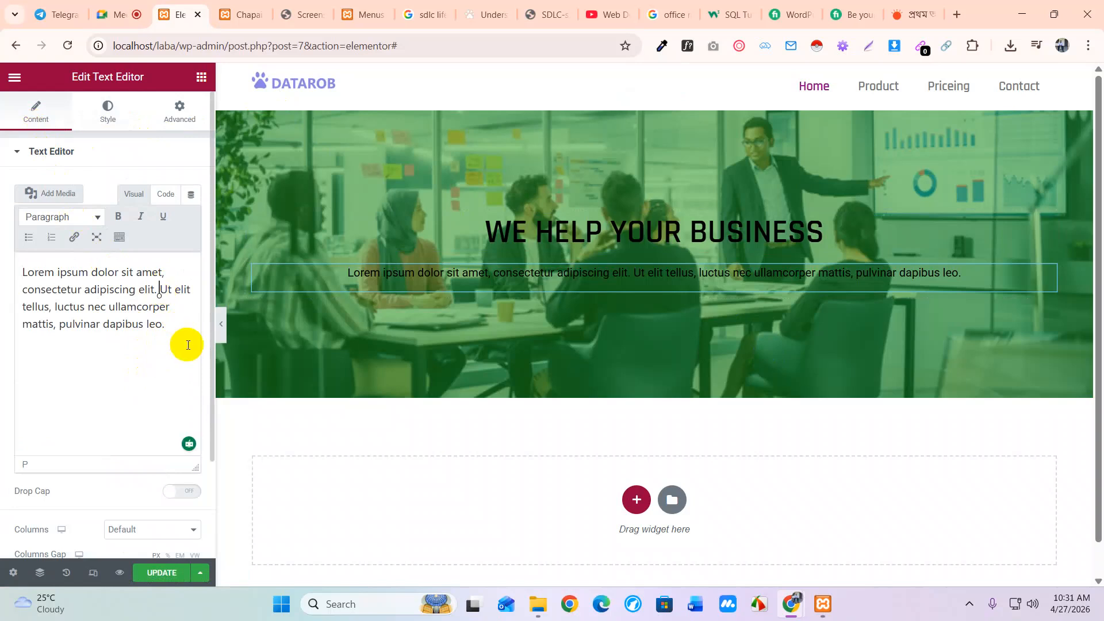
key("Return")
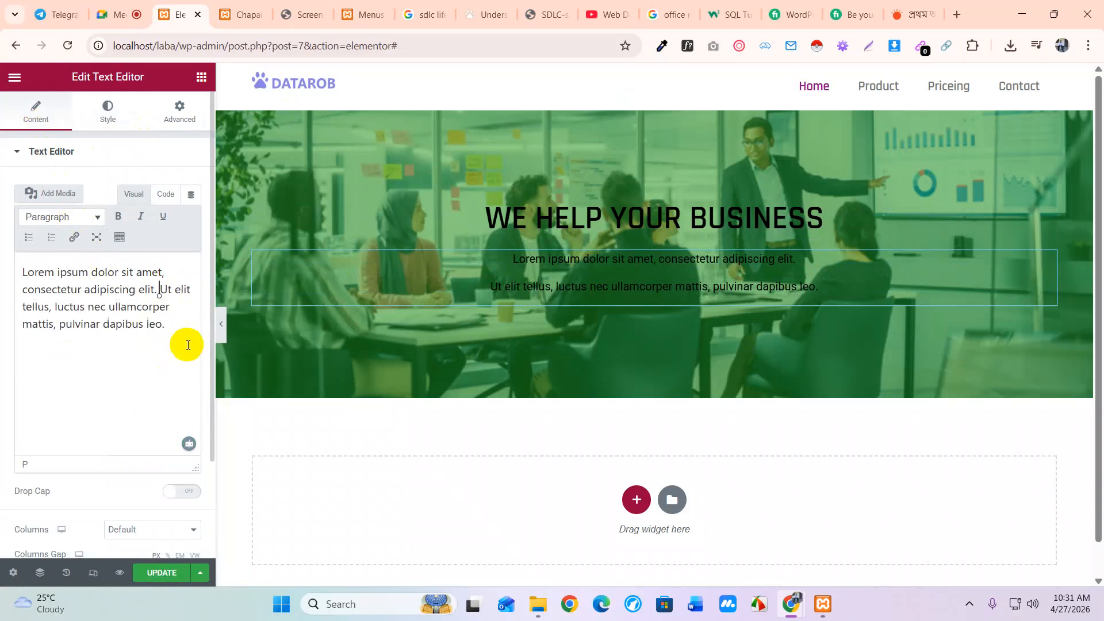
Step: Rejoin the two Lorem ipsum paragraphs into one and compare the hero text with the mockup
key("BackSpace")
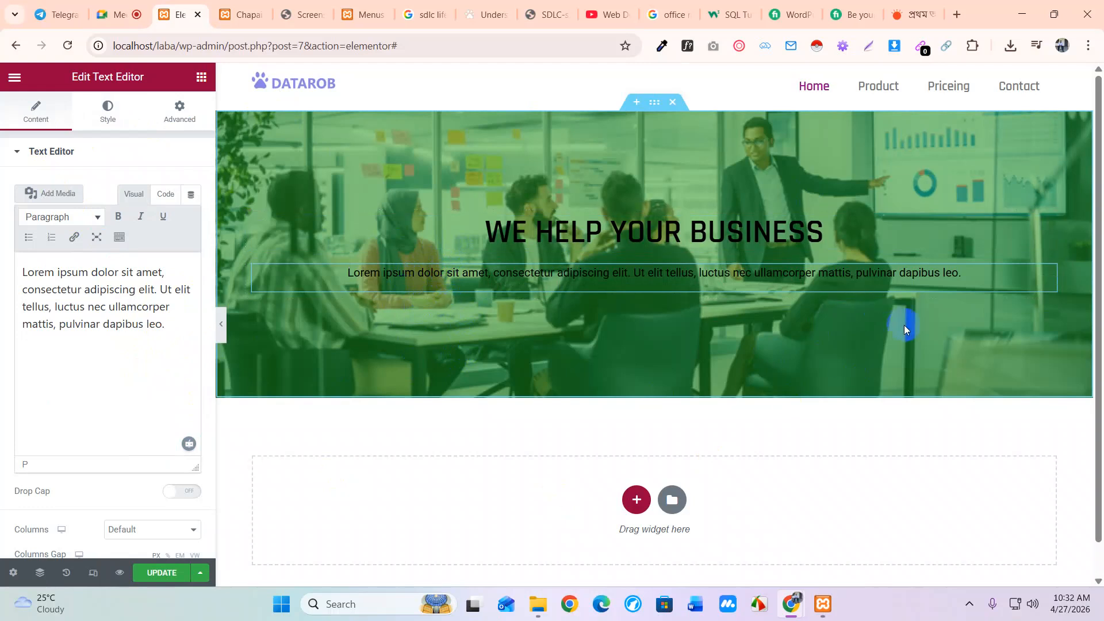
left_click(299, 14)
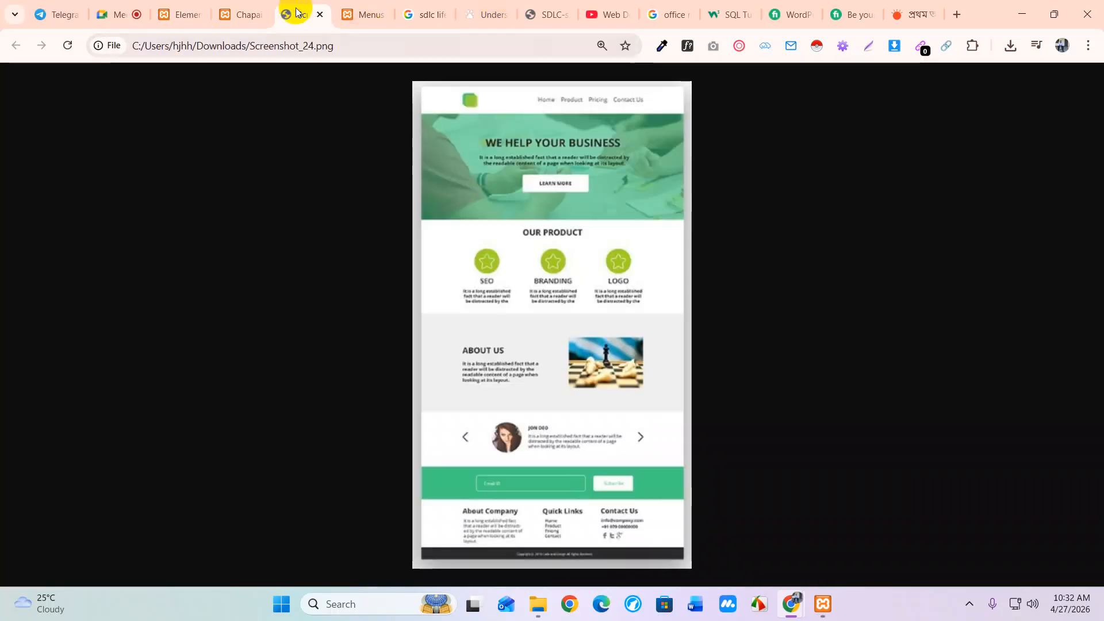
left_click(191, 10)
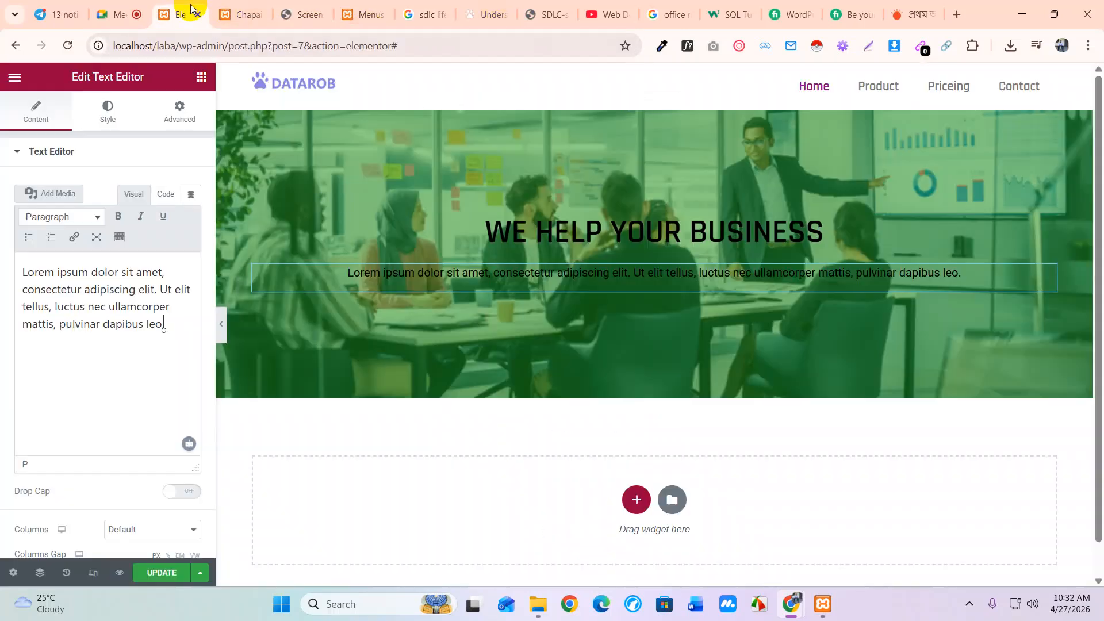
Step: Lengthen the hero paragraph by copying "luctus nec ullamcorper mattis, pulvinar dapibus leo." and pasting it at the end of the text
left_click(95, 325)
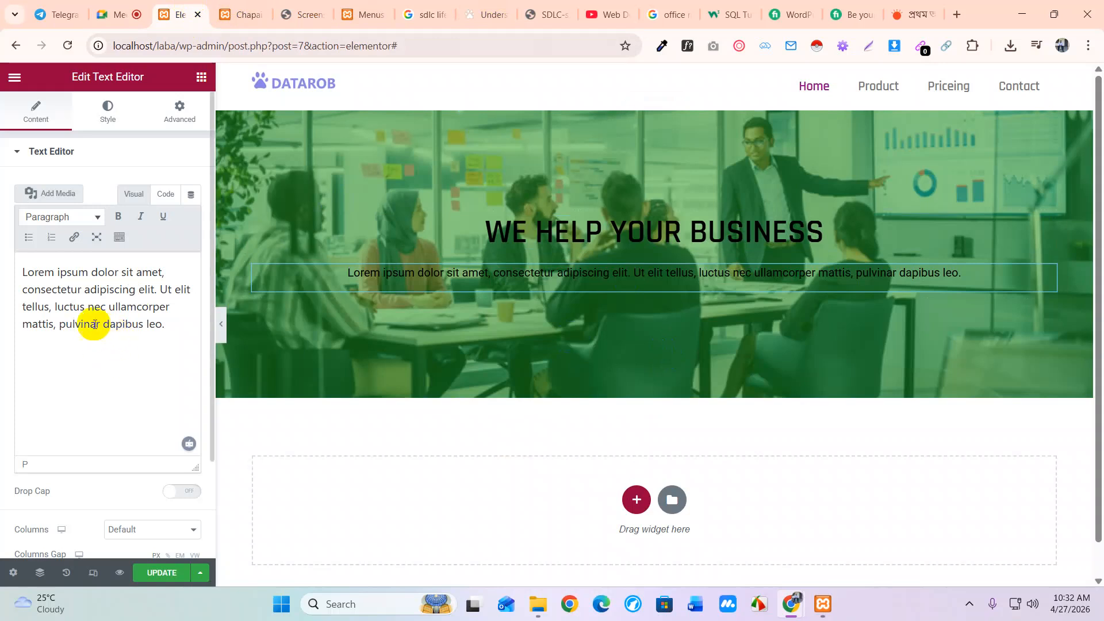
left_click_drag(55, 307, 164, 328)
key("ctrl+c")
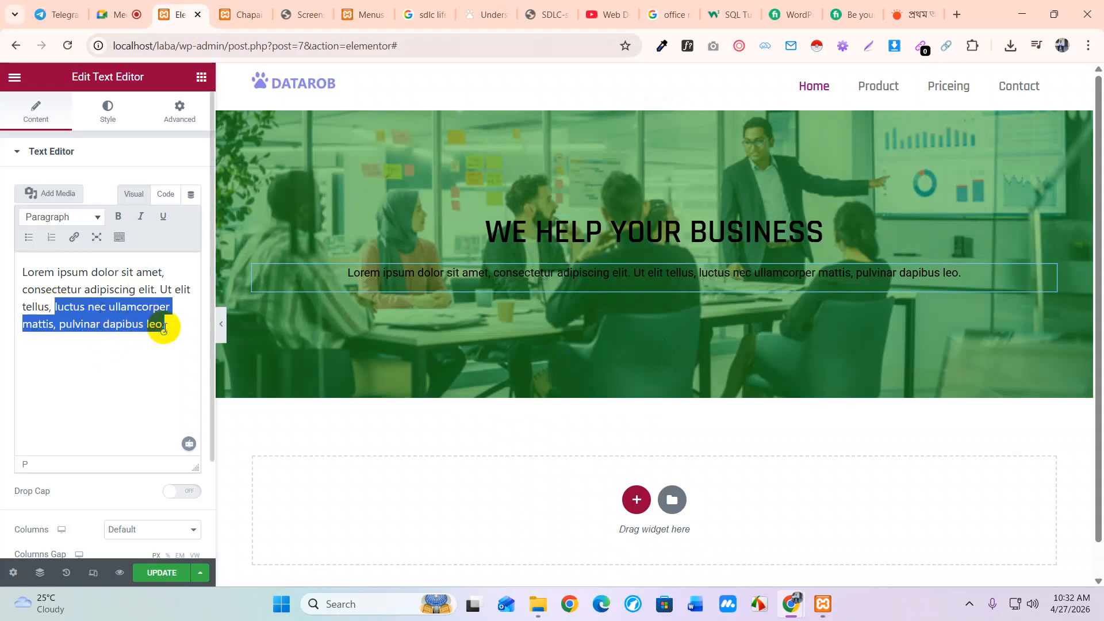
left_click(186, 323)
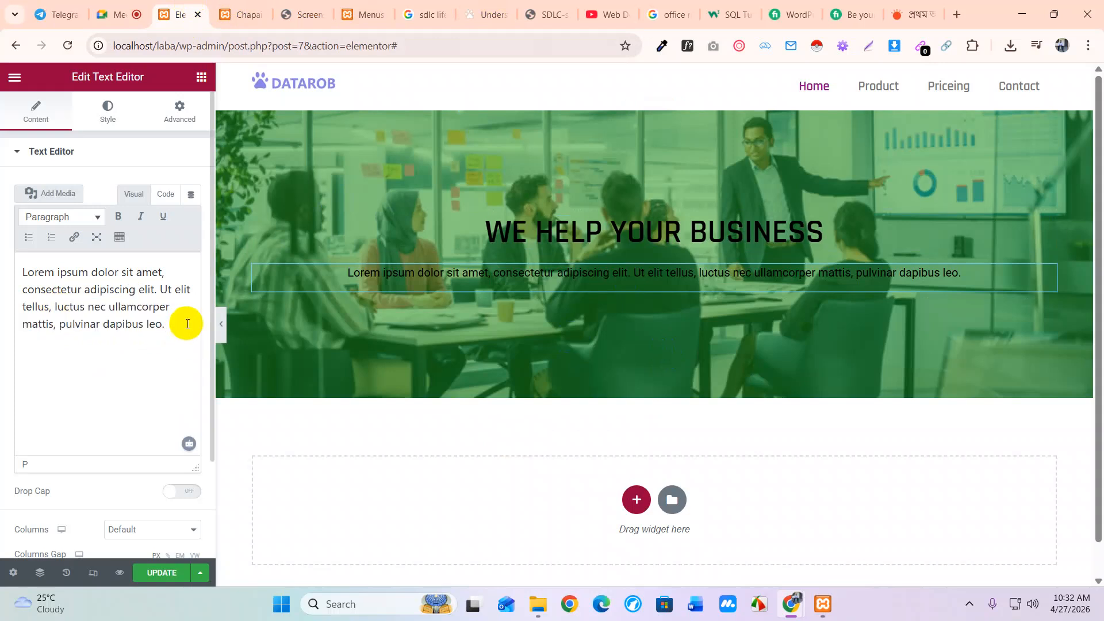
key("ctrl+v")
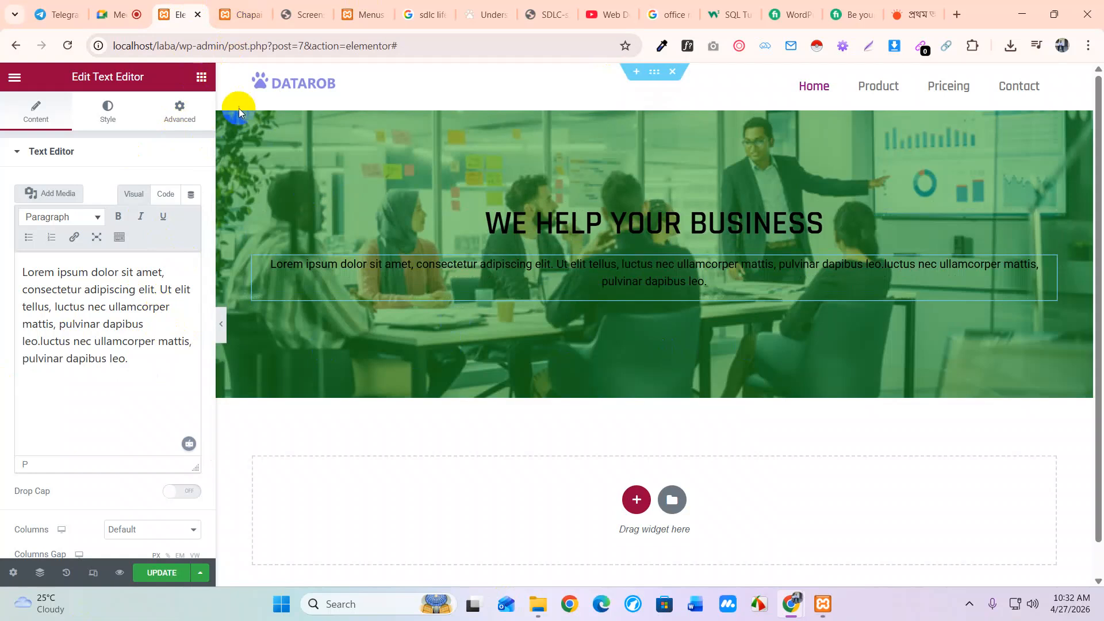
Step: Unlink the paragraph's padding sides and set its left and right padding to 150 px each, trying 70 px on the left first
left_click(179, 108)
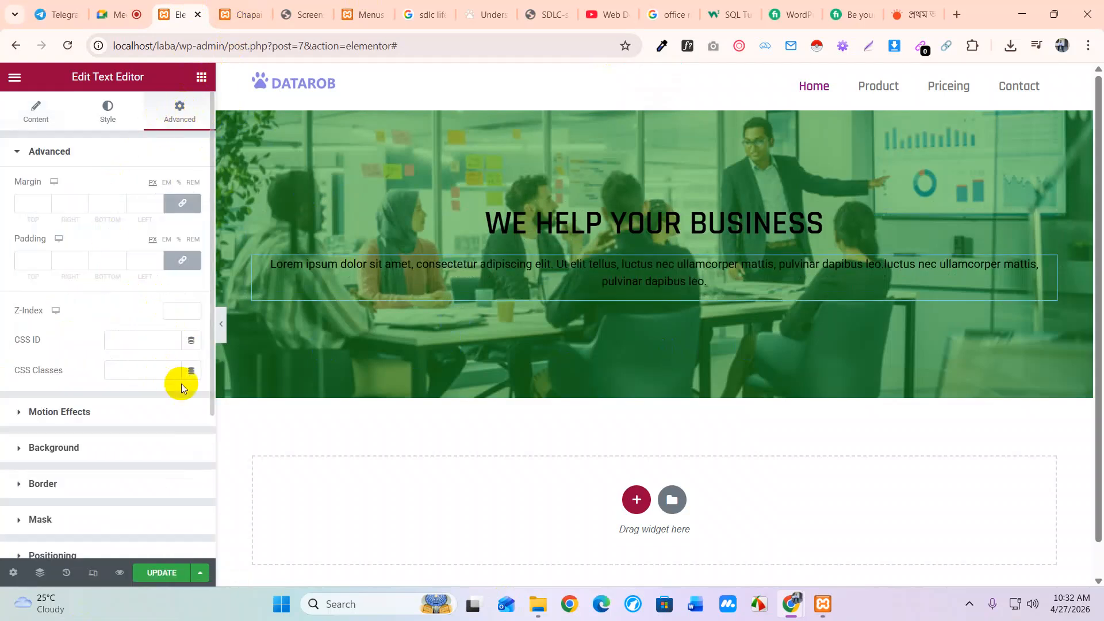
left_click(176, 260)
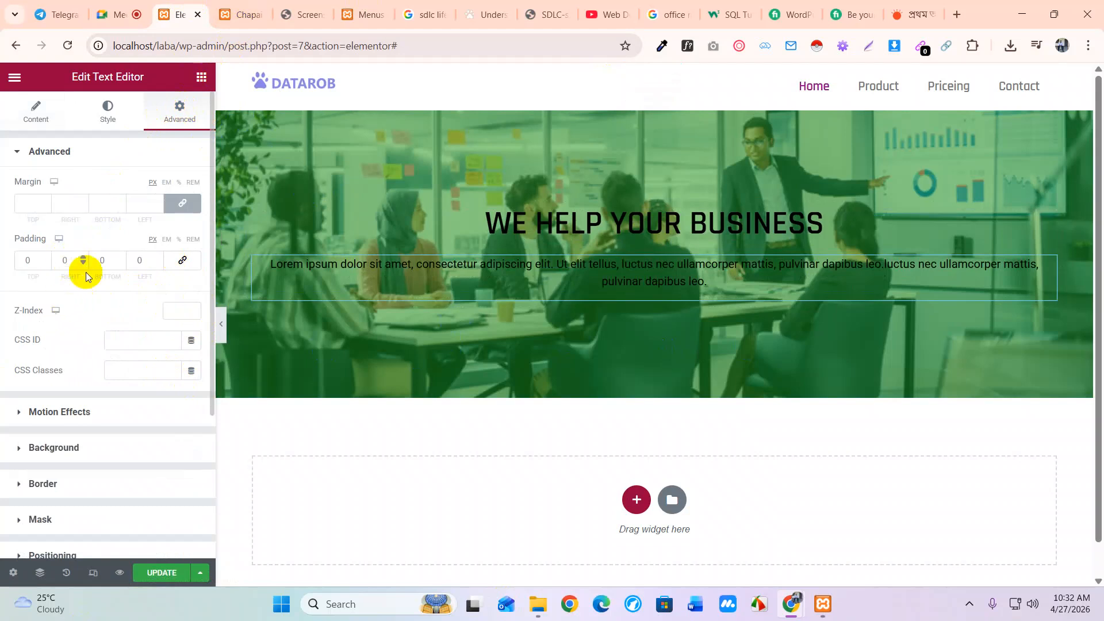
double_click(135, 261)
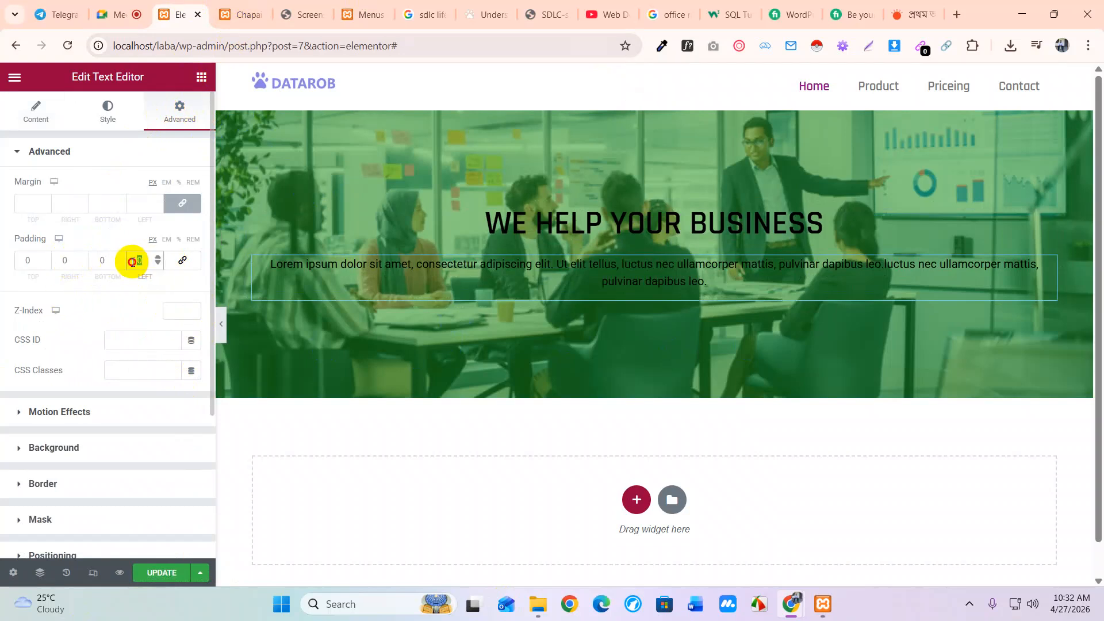
type("70")
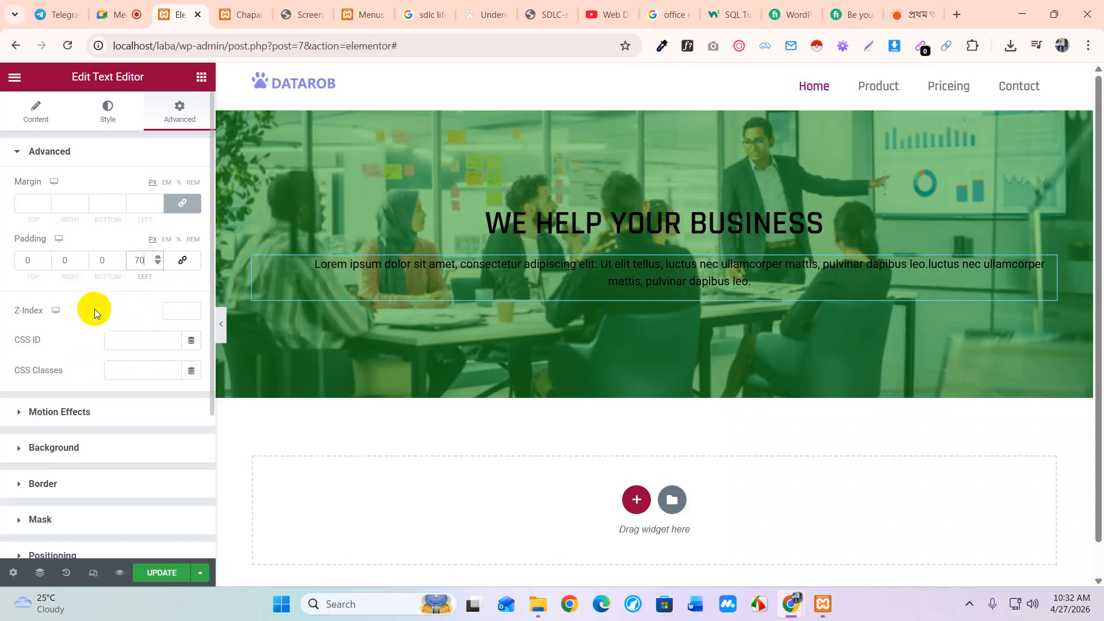
double_click(137, 261)
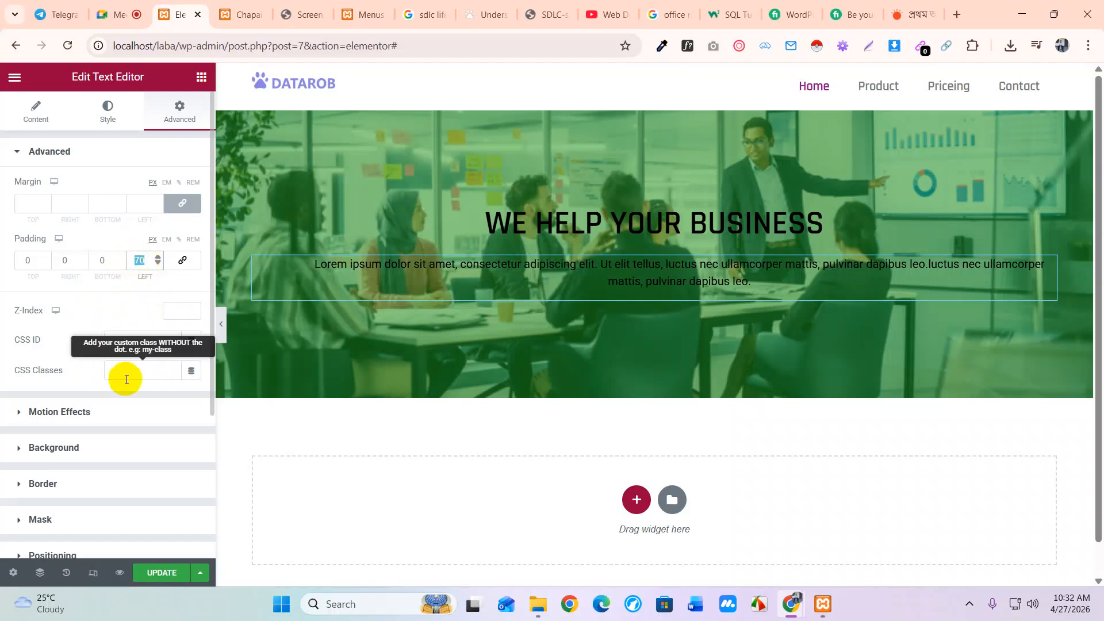
type("150")
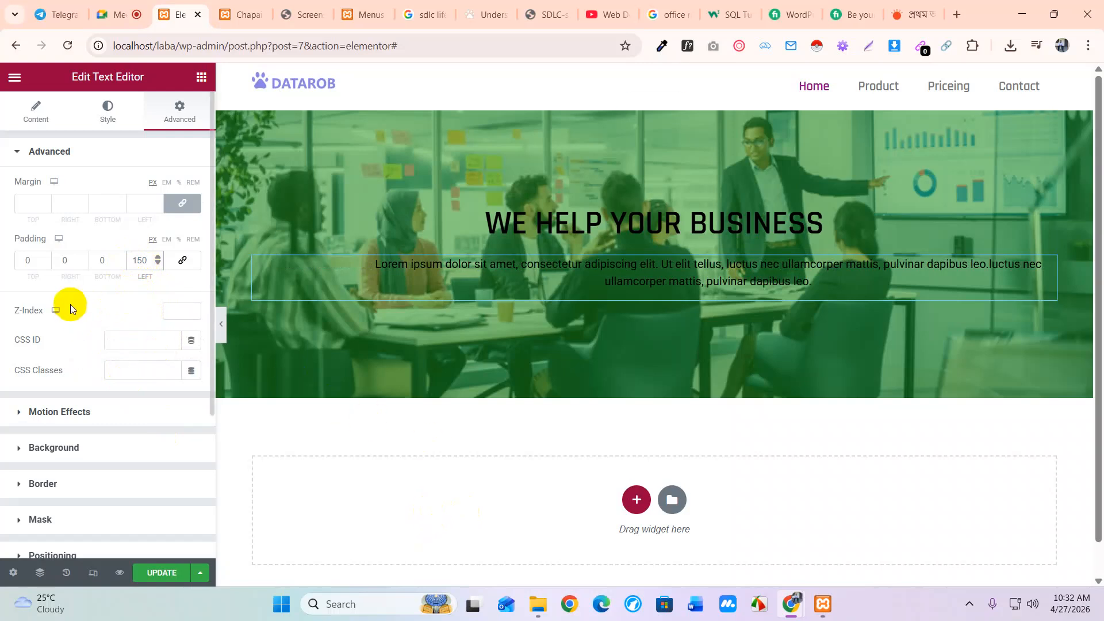
double_click(69, 263)
type("150")
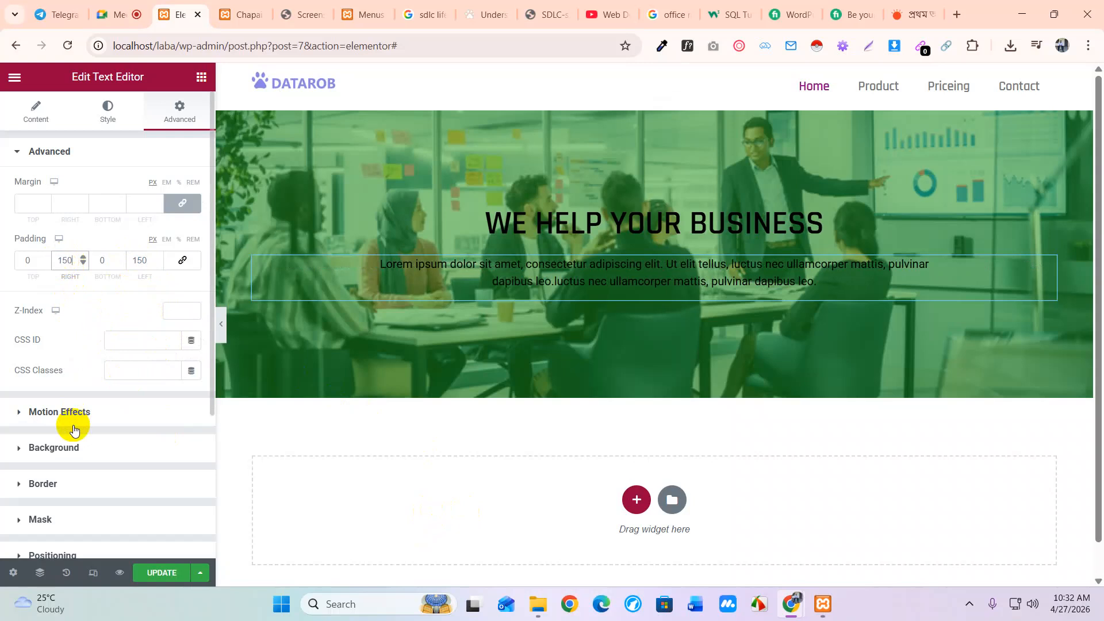
Step: Increase the paragraph's left and right padding to 200 px, refining both sides to 230 px
double_click(126, 260)
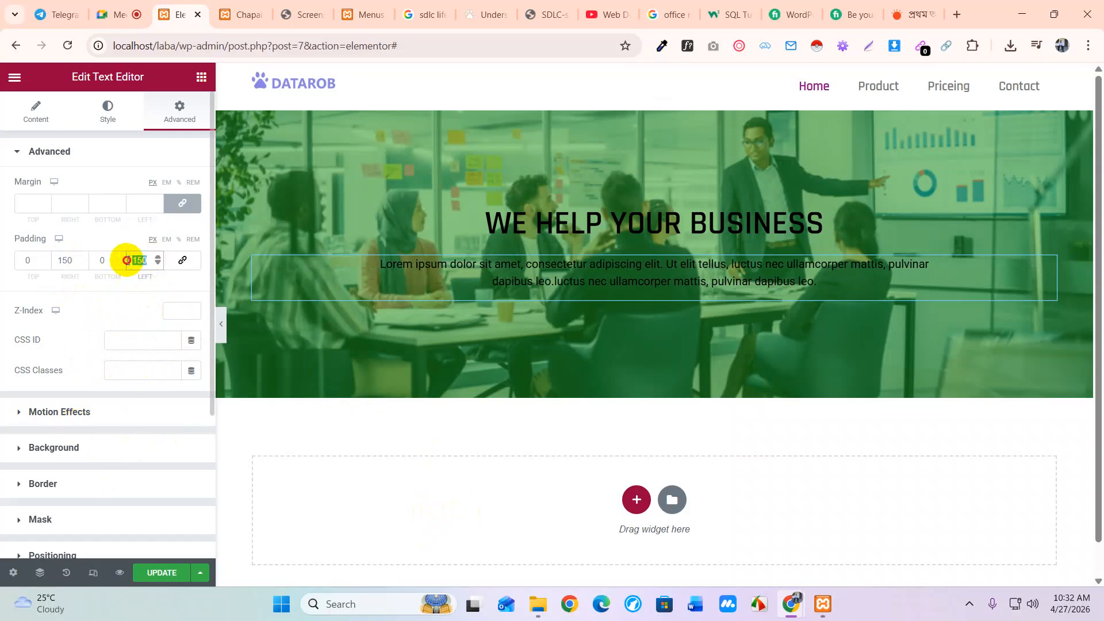
type("200")
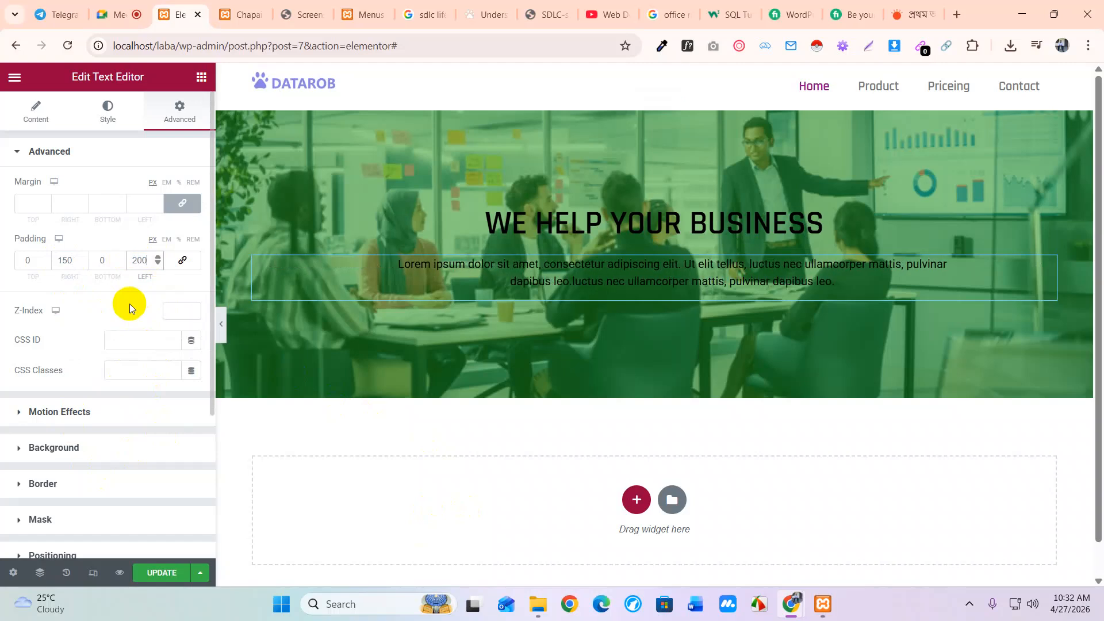
left_click_drag(73, 263, 56, 259)
type("200")
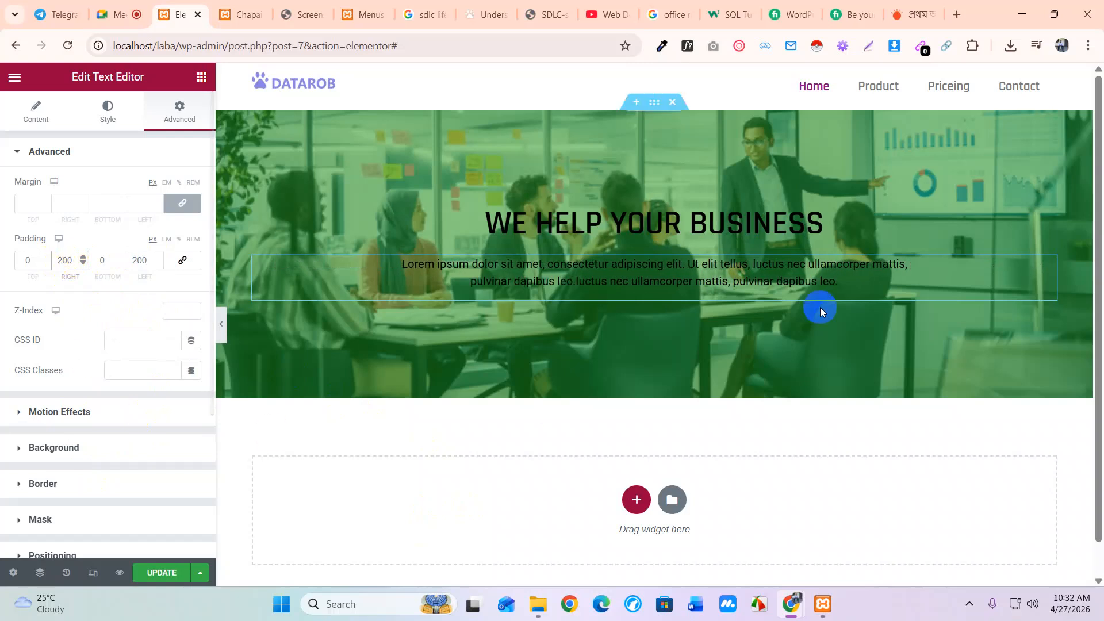
left_click_drag(149, 262, 137, 260)
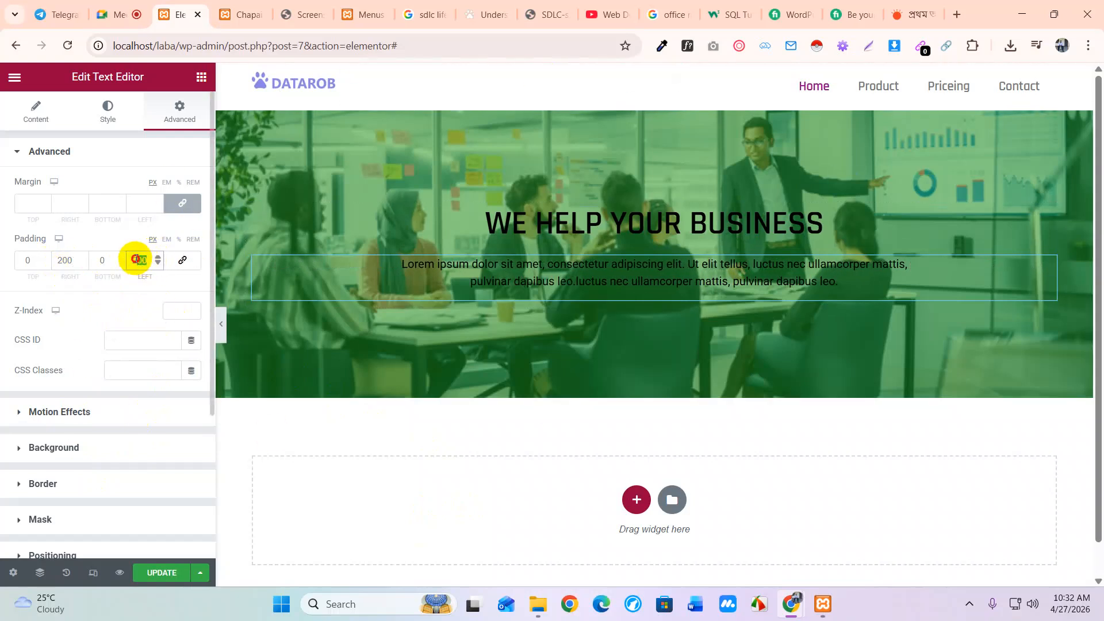
type("30")
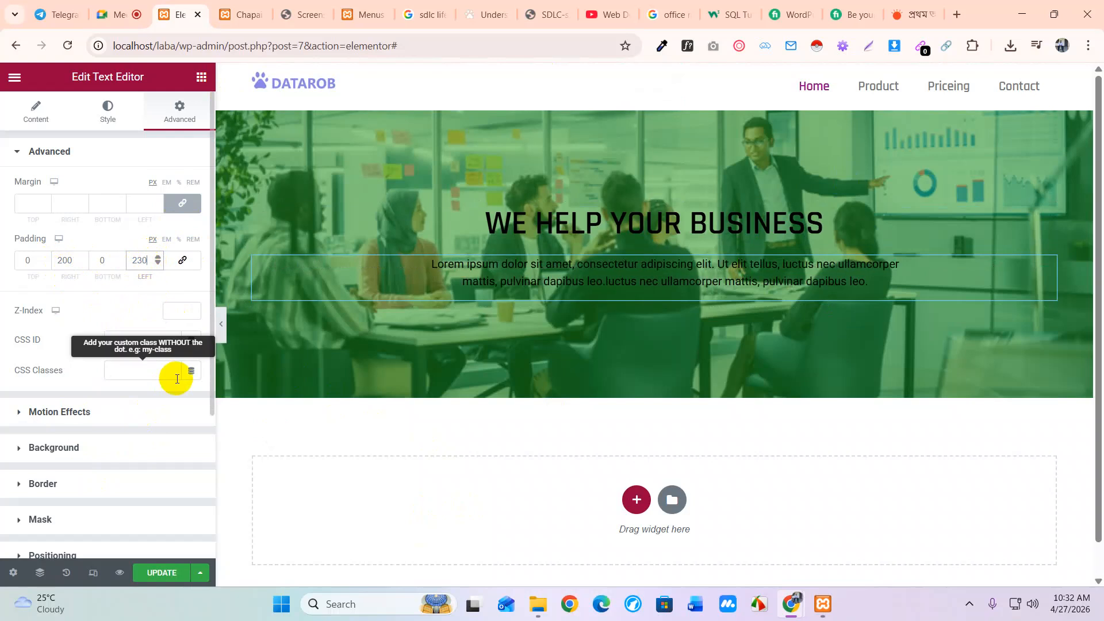
left_click_drag(74, 260, 62, 262)
type("30")
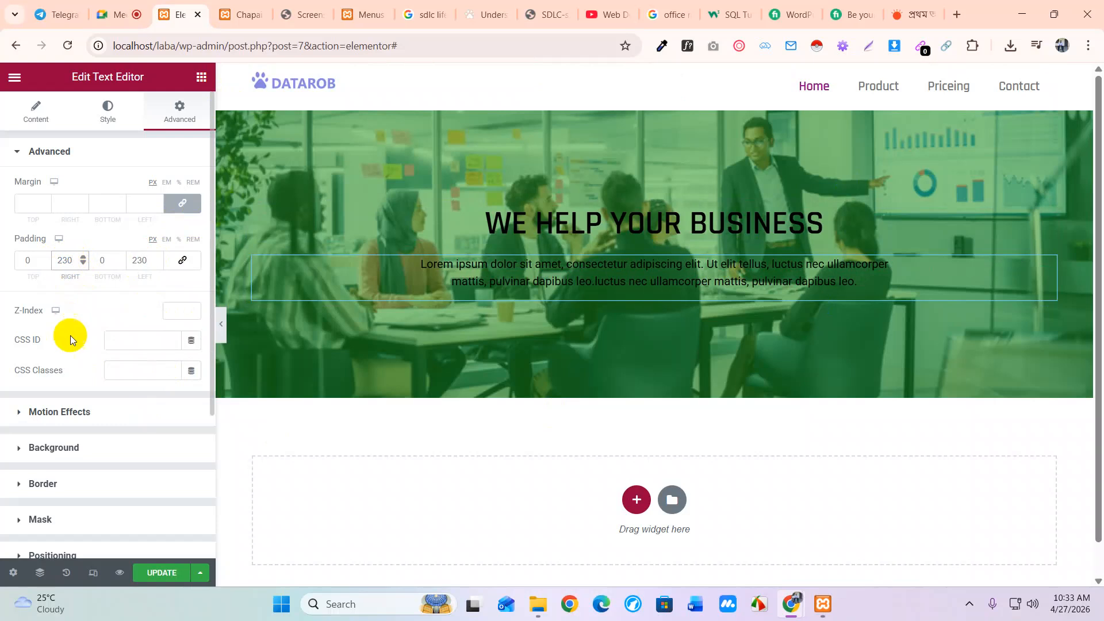
scroll(779, 358, "down", 1)
scroll(779, 358, "up", 1)
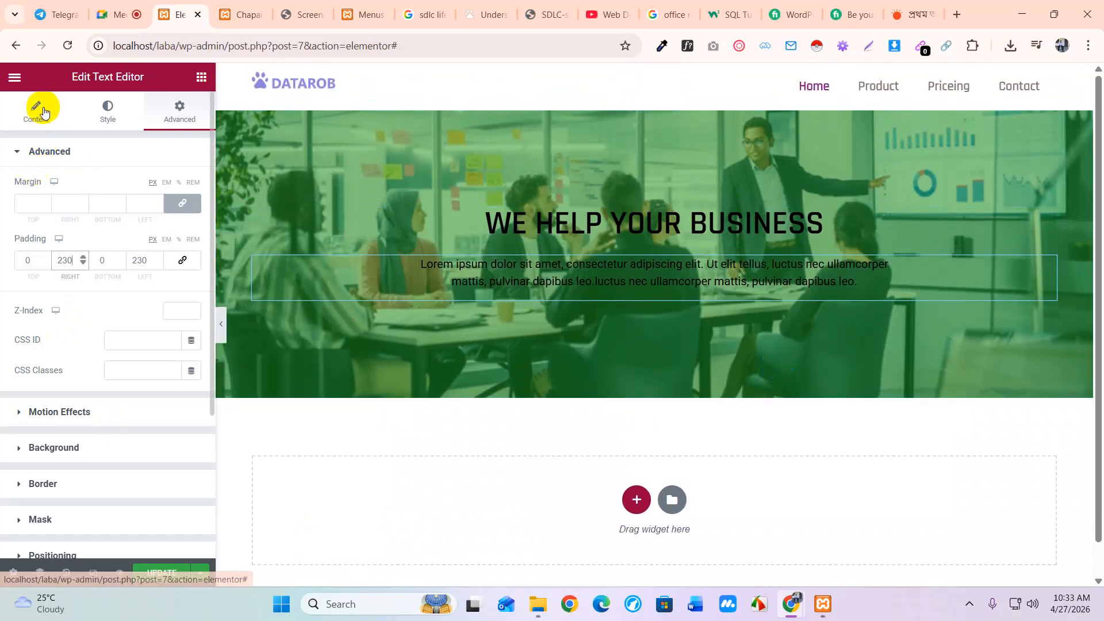
Step: Add a Button widget below the hero paragraph and center it
left_click(202, 76)
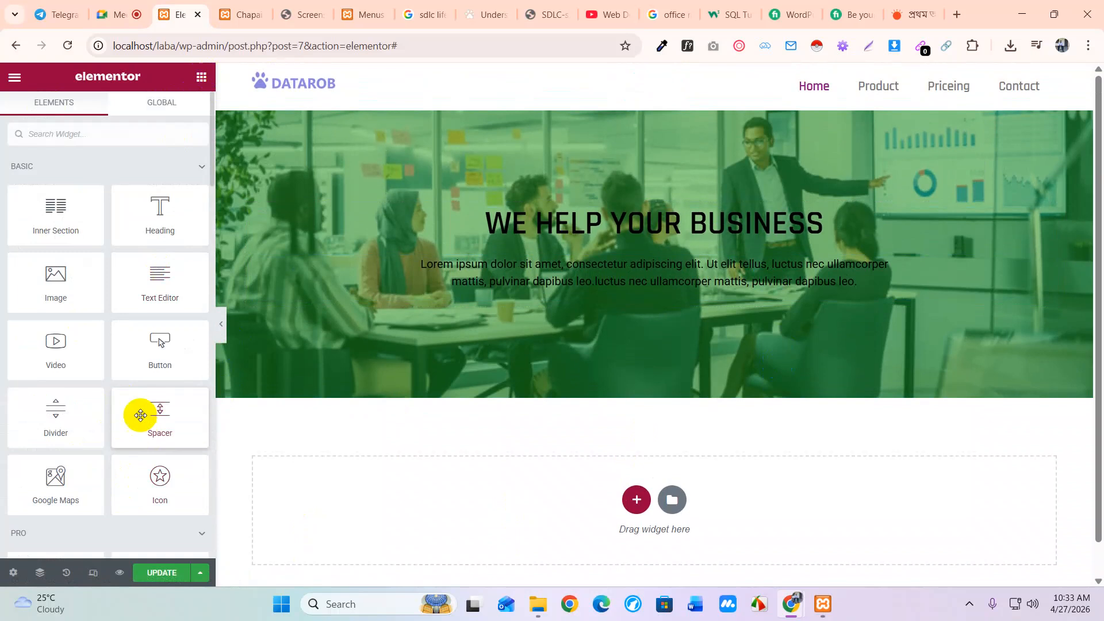
left_click_drag(155, 350, 614, 293)
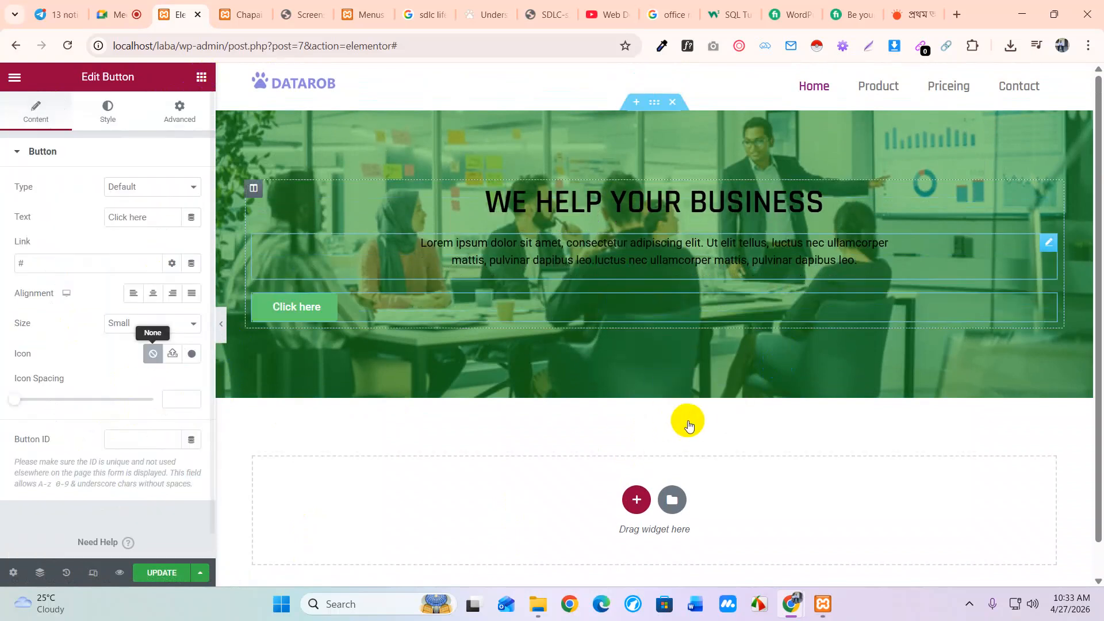
left_click(152, 294)
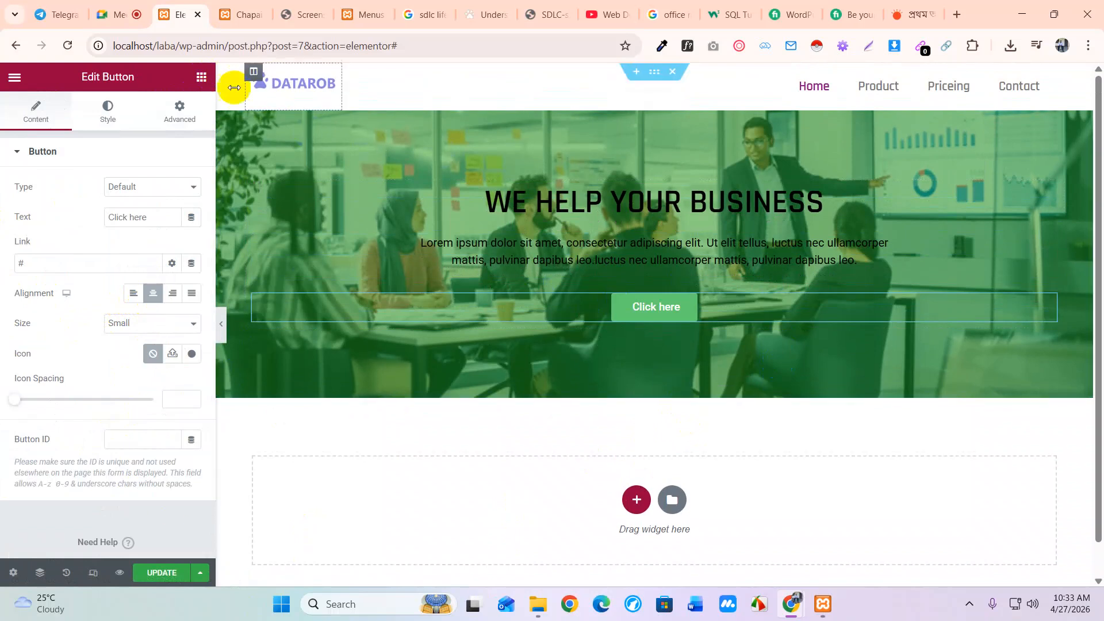
Step: Check the hero button's label in the mockup and set the button text to "LEARN MORE"
left_click(296, 14)
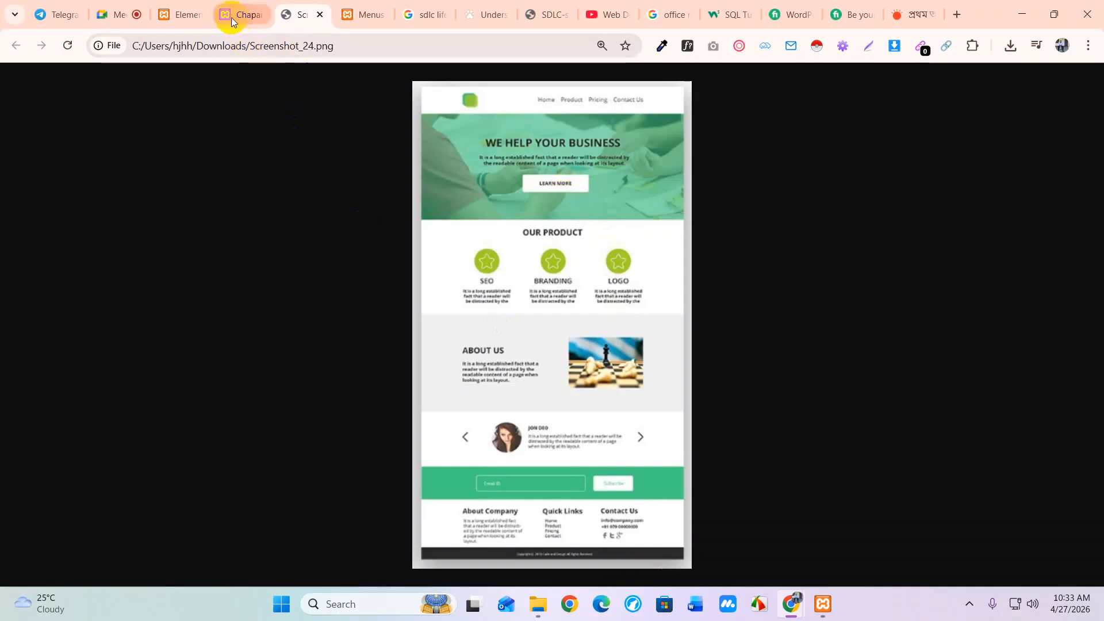
left_click(179, 14)
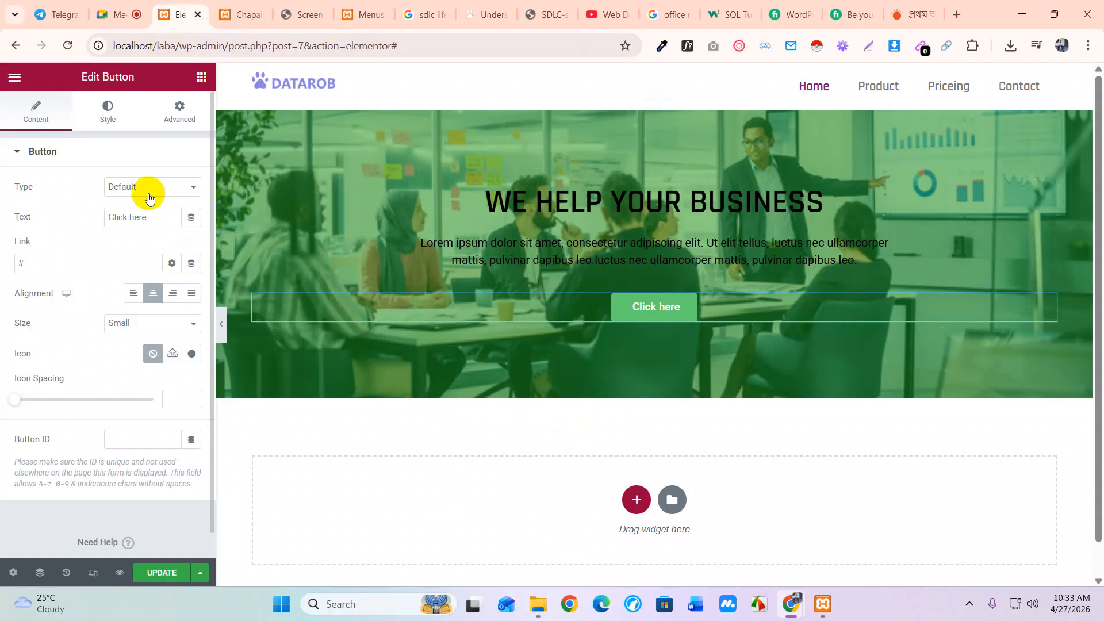
left_click_drag(147, 216, 55, 217)
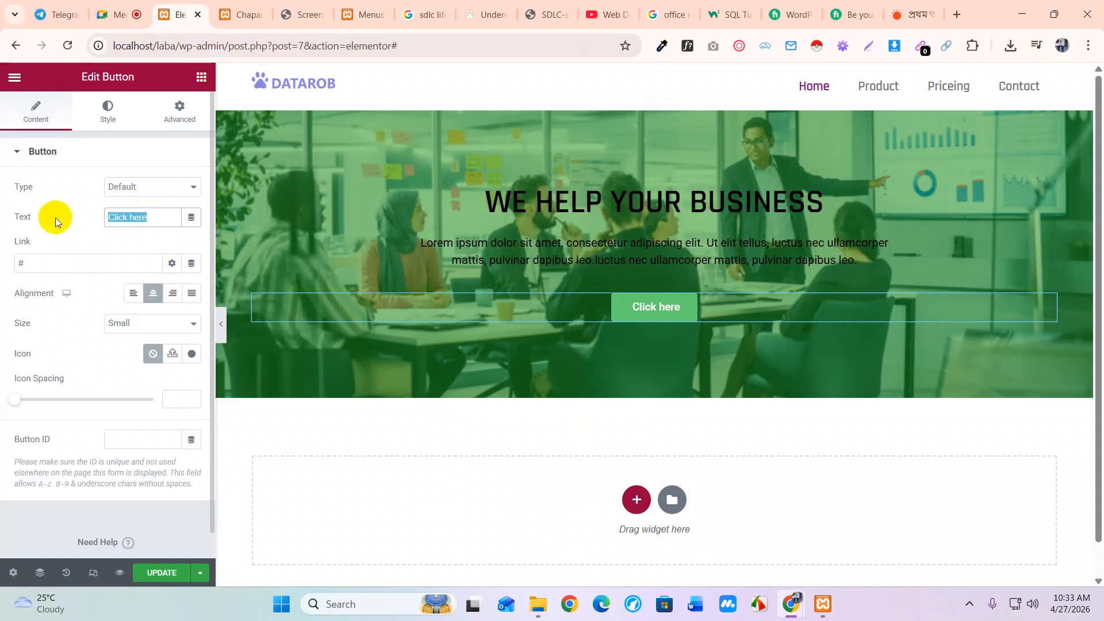
type("LEARN ")
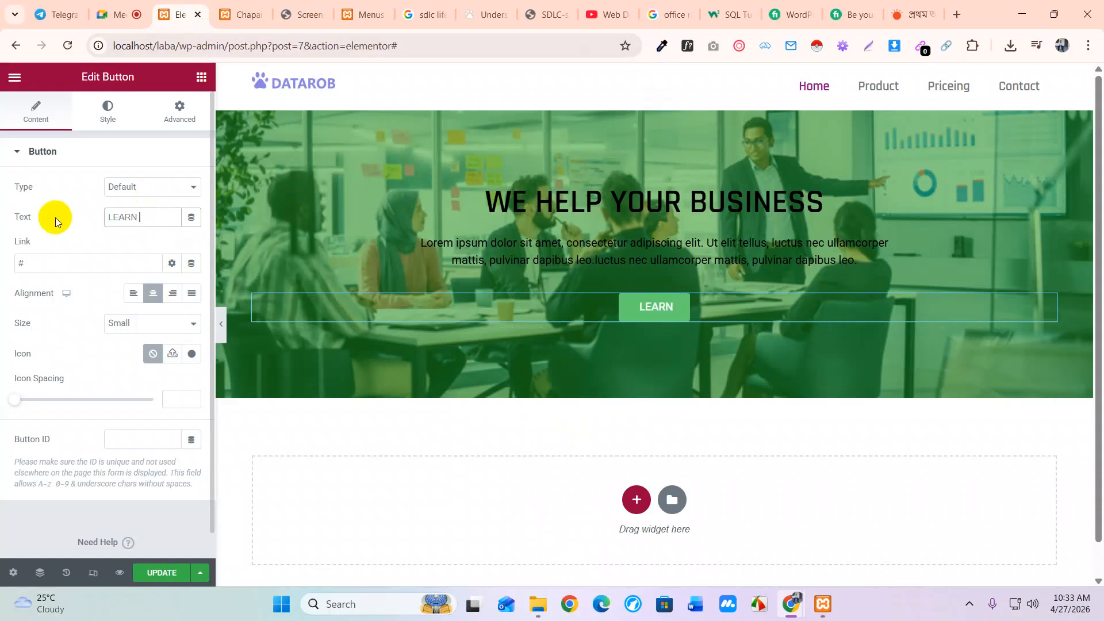
type("MORE")
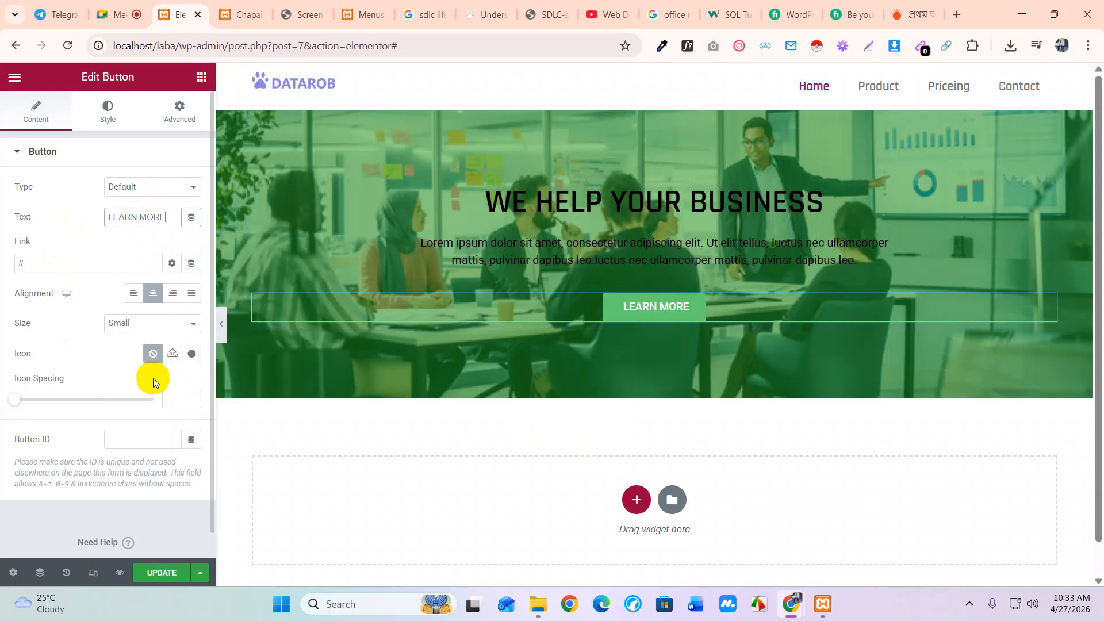
Step: Give the hero button a white background and set its text color to #000000
left_click(105, 114)
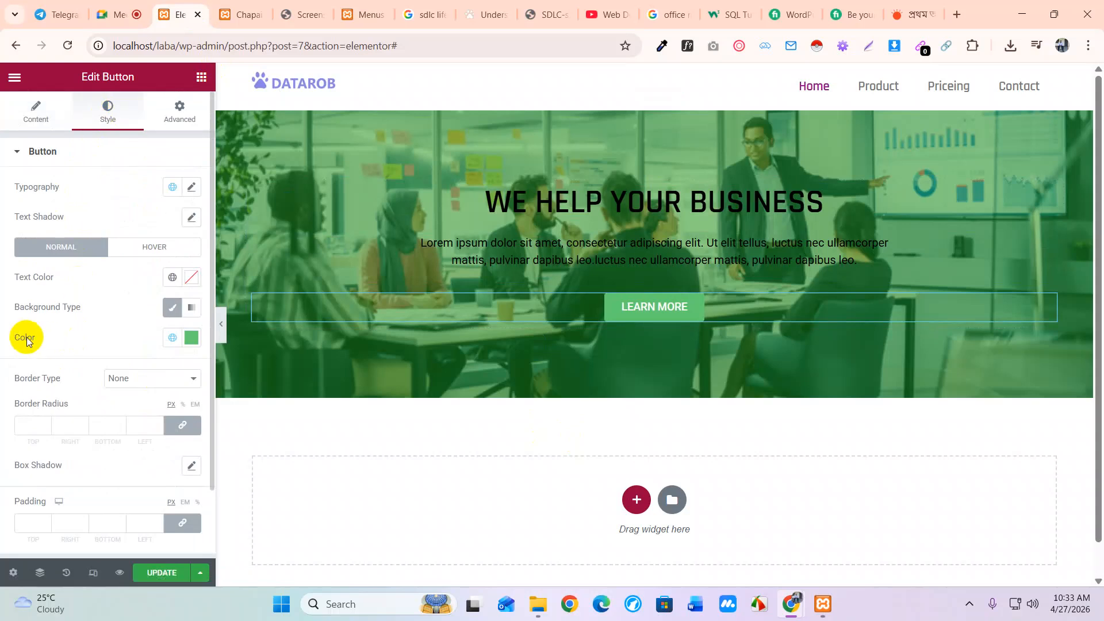
left_click(192, 338)
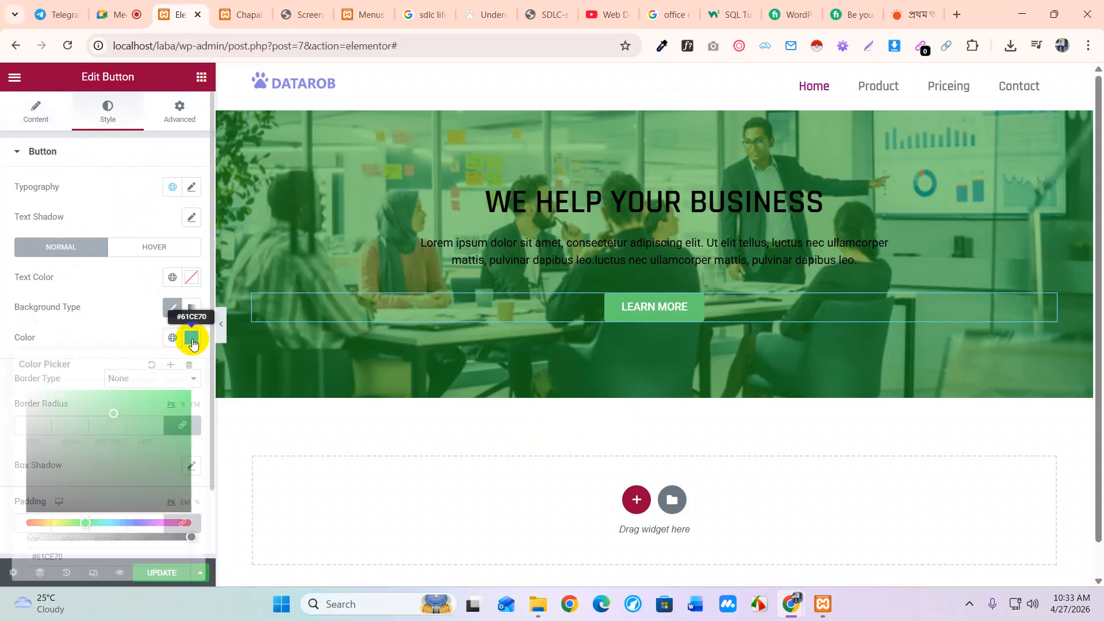
left_click_drag(82, 463, 8, 391)
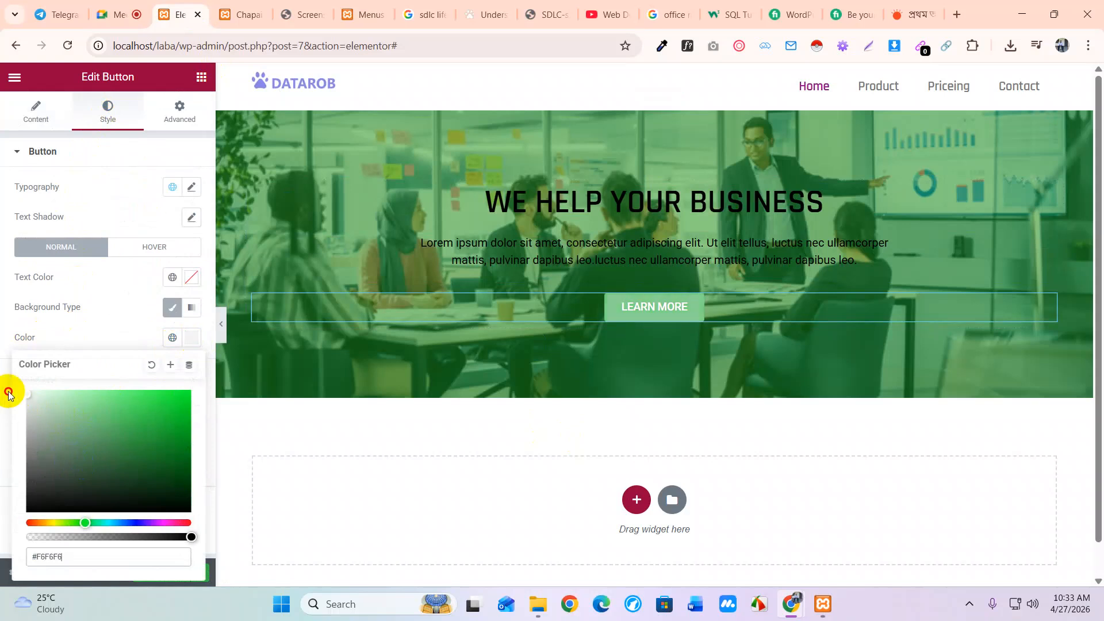
left_click(192, 337)
left_click(184, 277)
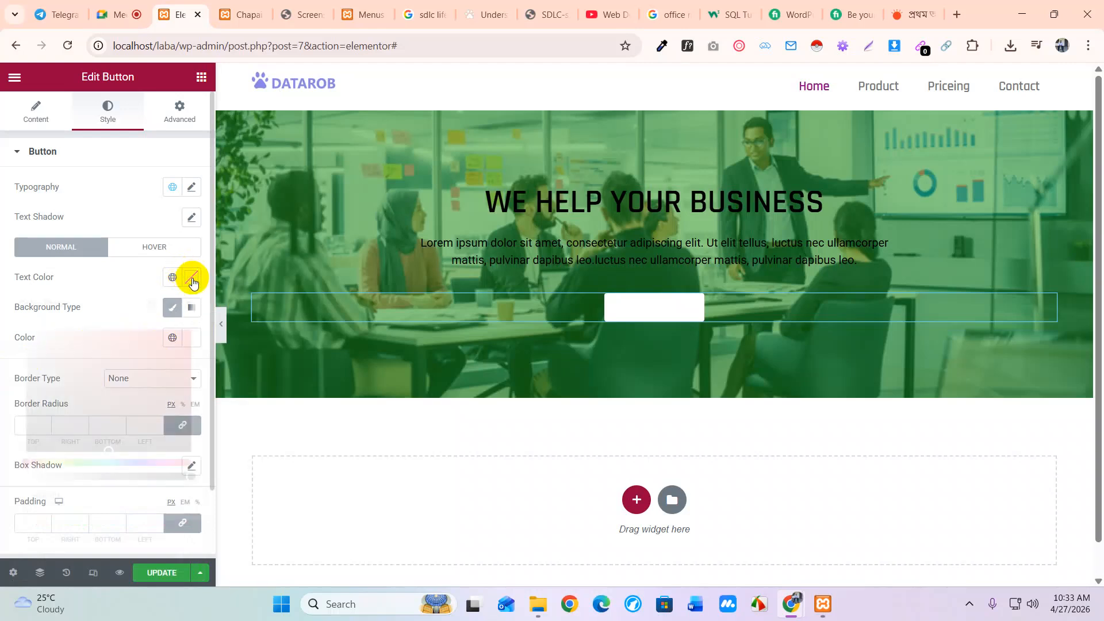
left_click_drag(42, 438, 3, 483)
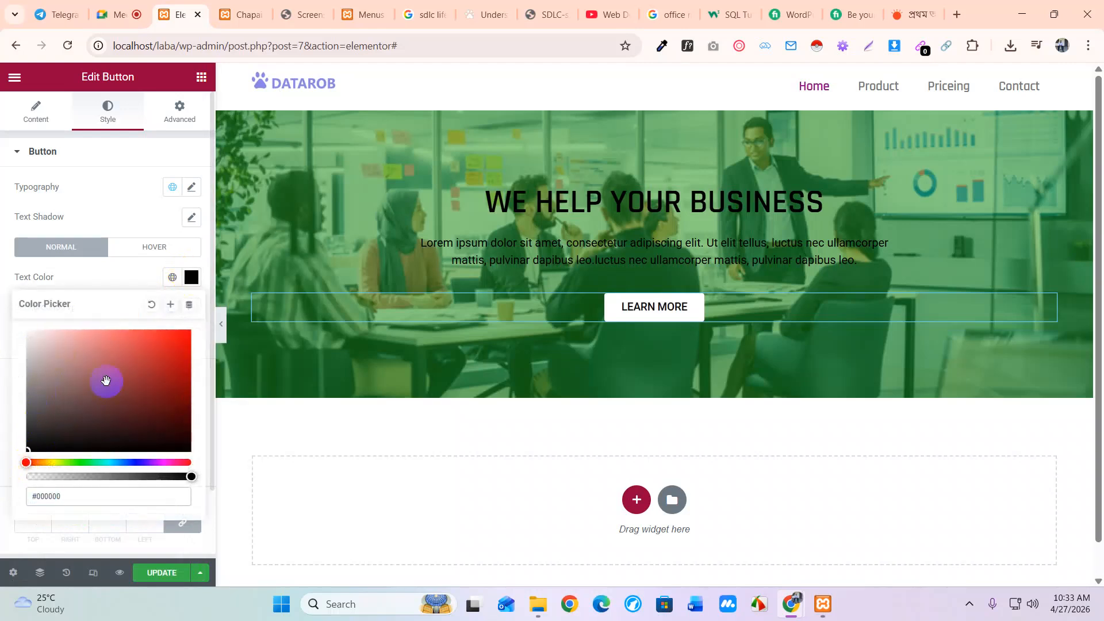
left_click(191, 276)
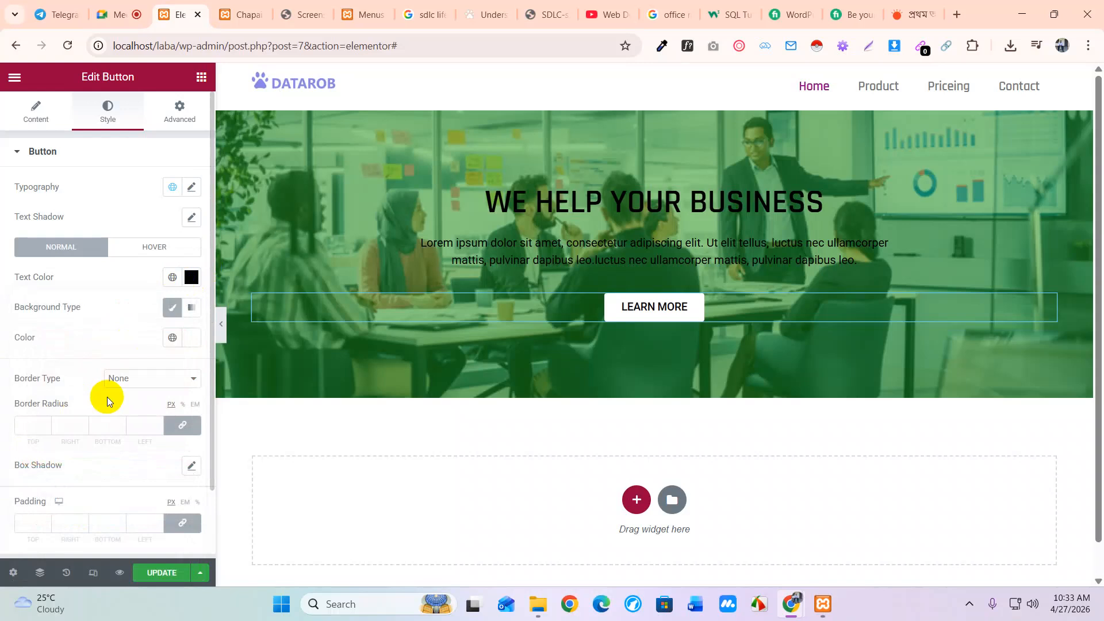
Step: Compare the hero button with the mockup, unlink its padding sides, and set the left and right padding to 50 px
left_click(305, 15)
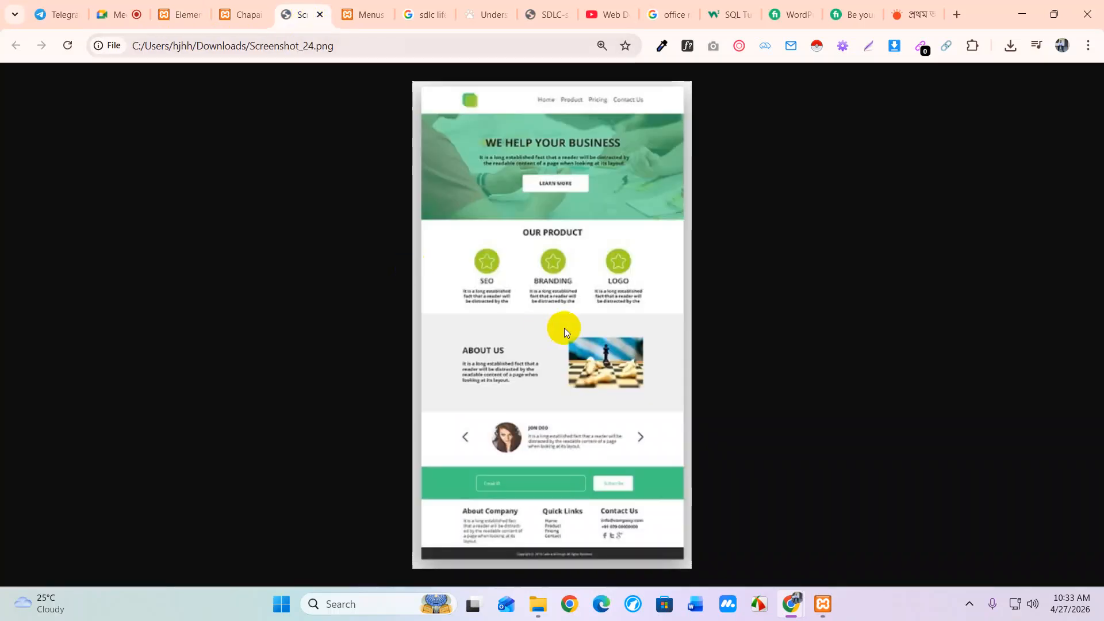
left_click(174, 20)
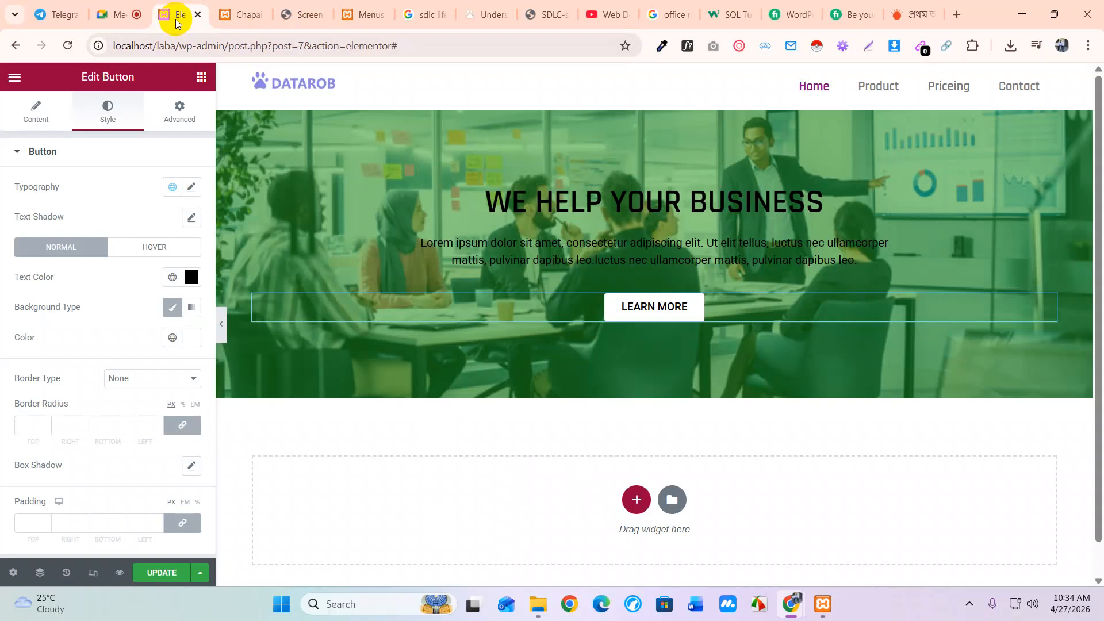
scroll(122, 467, "down", 2)
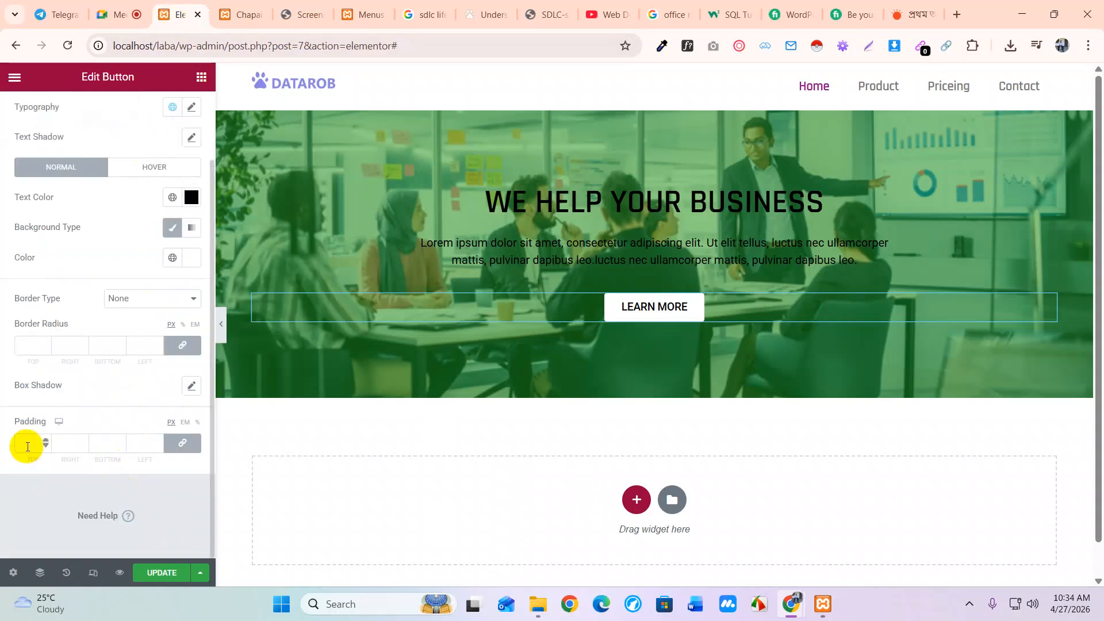
left_click(182, 443)
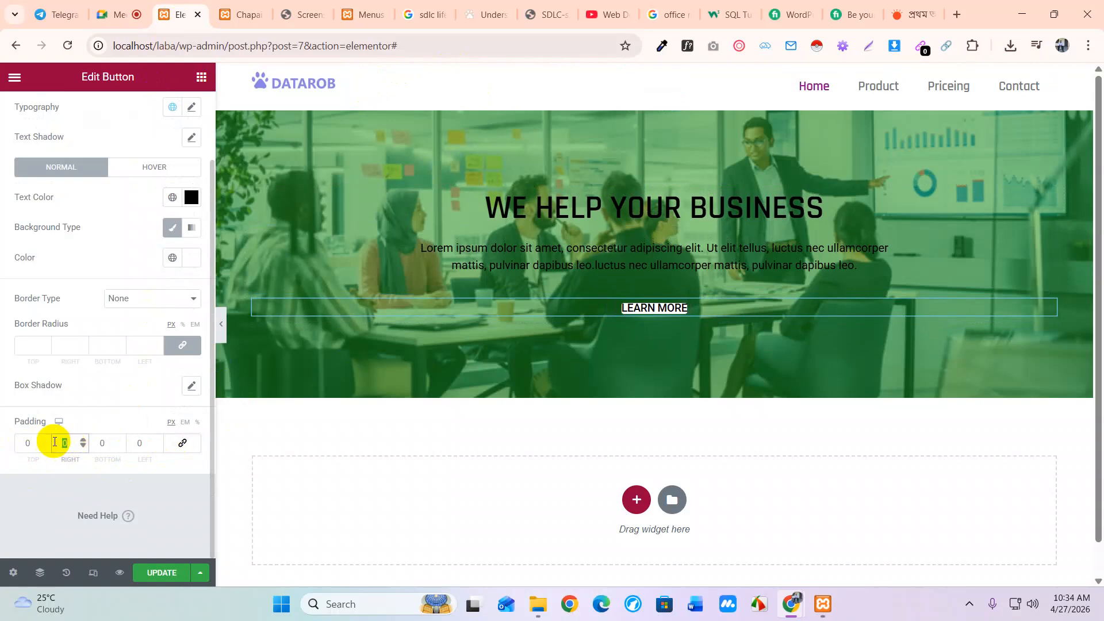
left_click(101, 443)
left_click(143, 443)
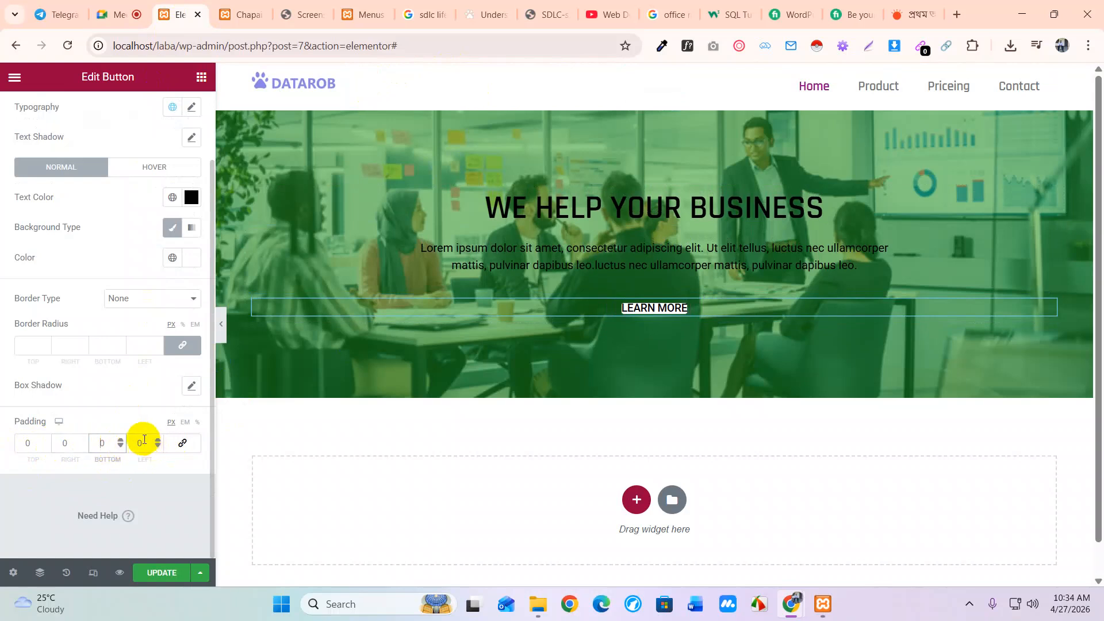
type("70")
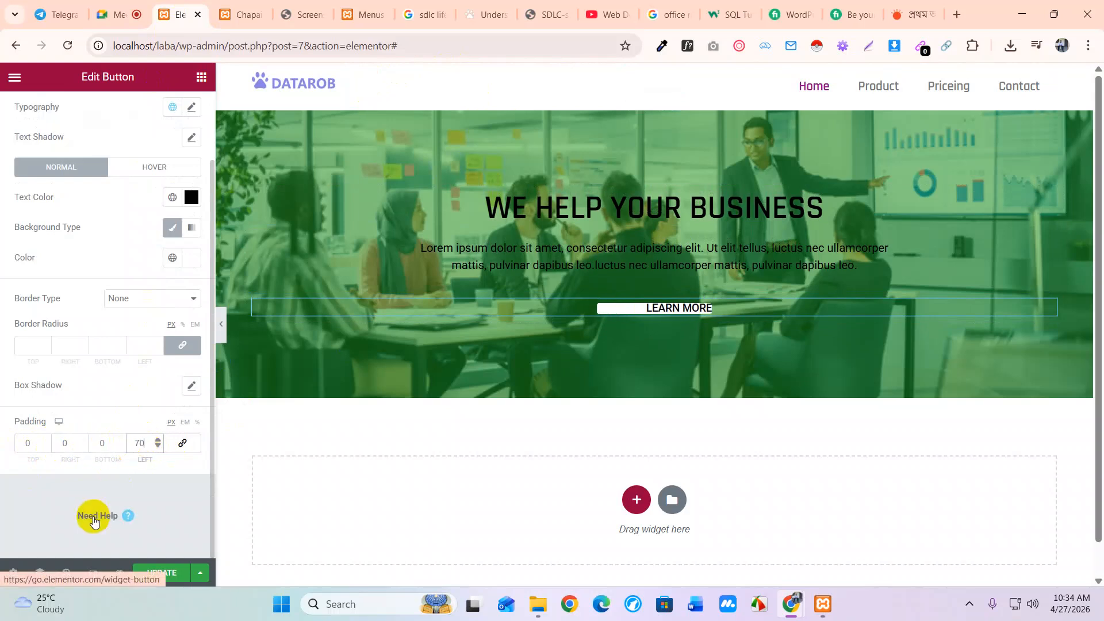
key("BackSpace")
key("BackSpace")
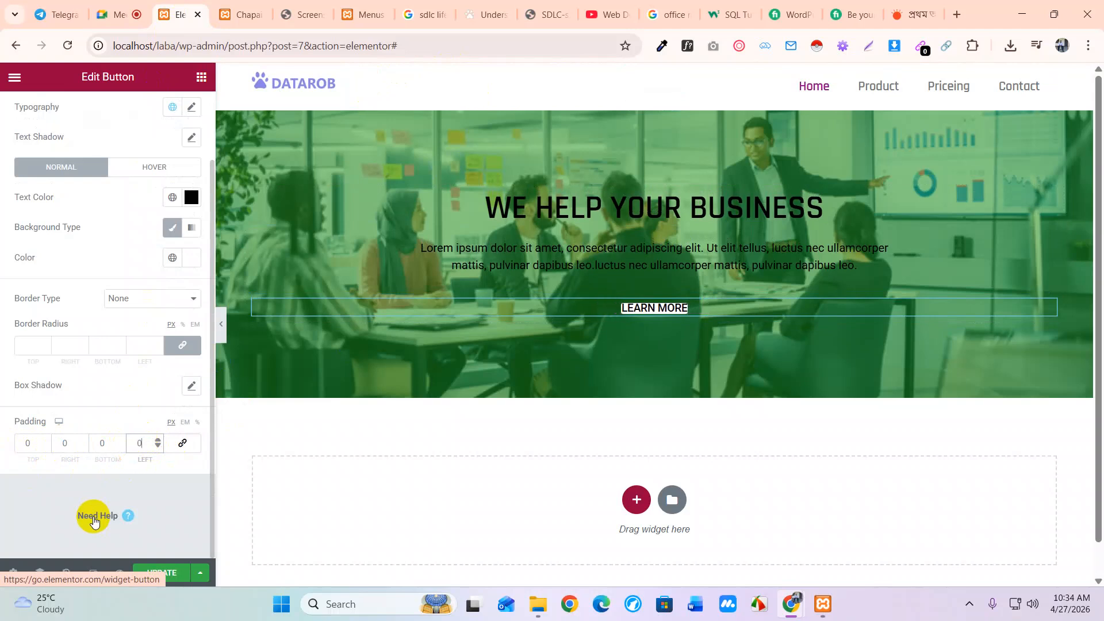
type("050")
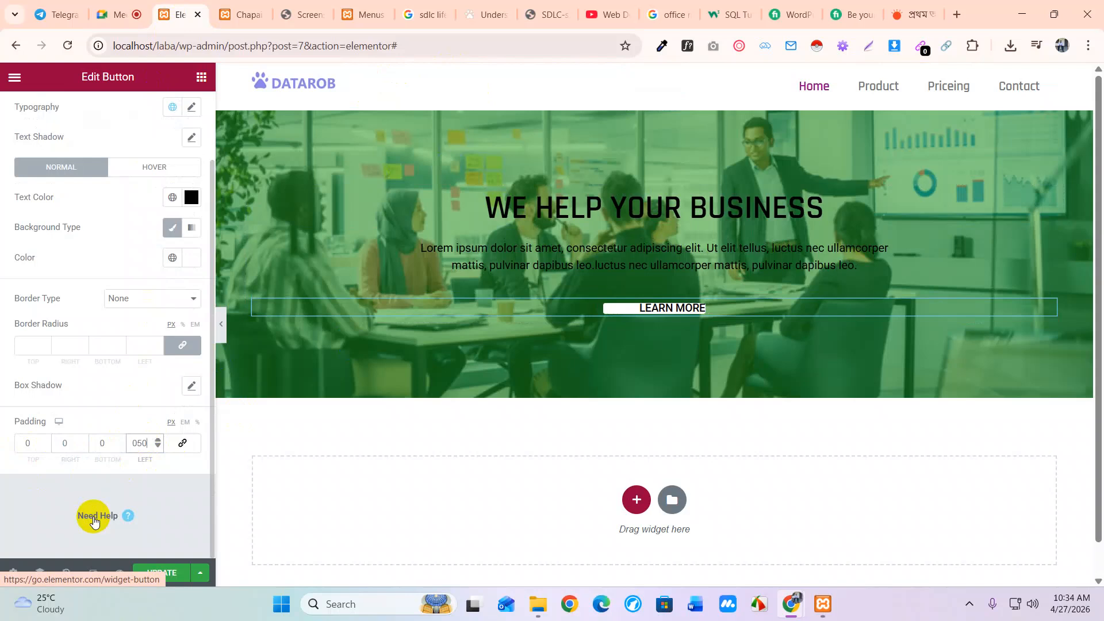
key("BackSpace")
left_click(72, 445)
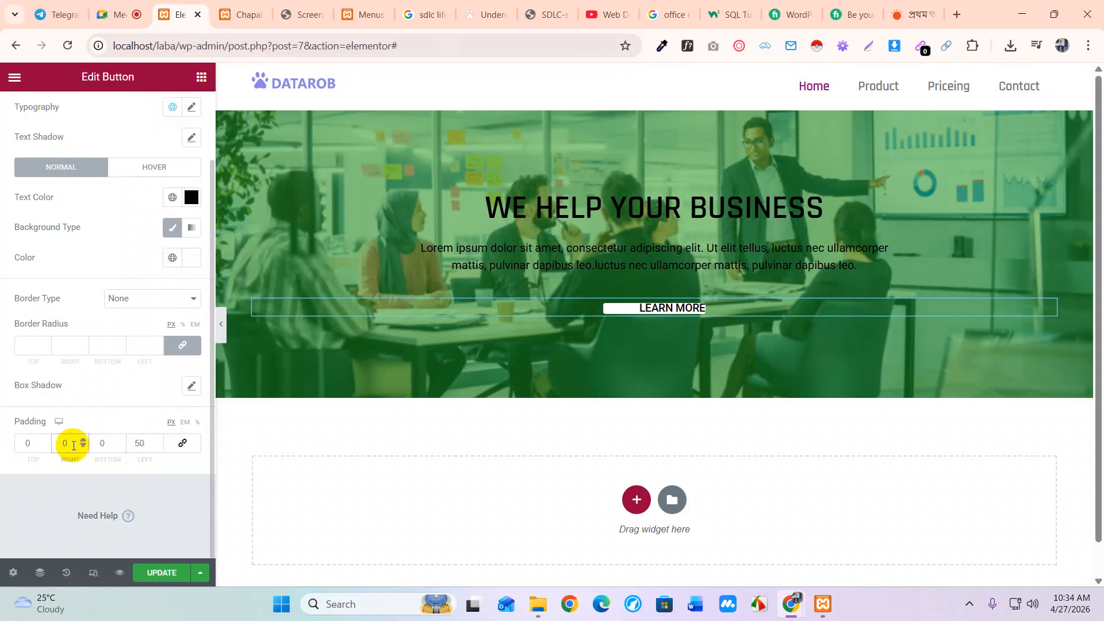
type("50")
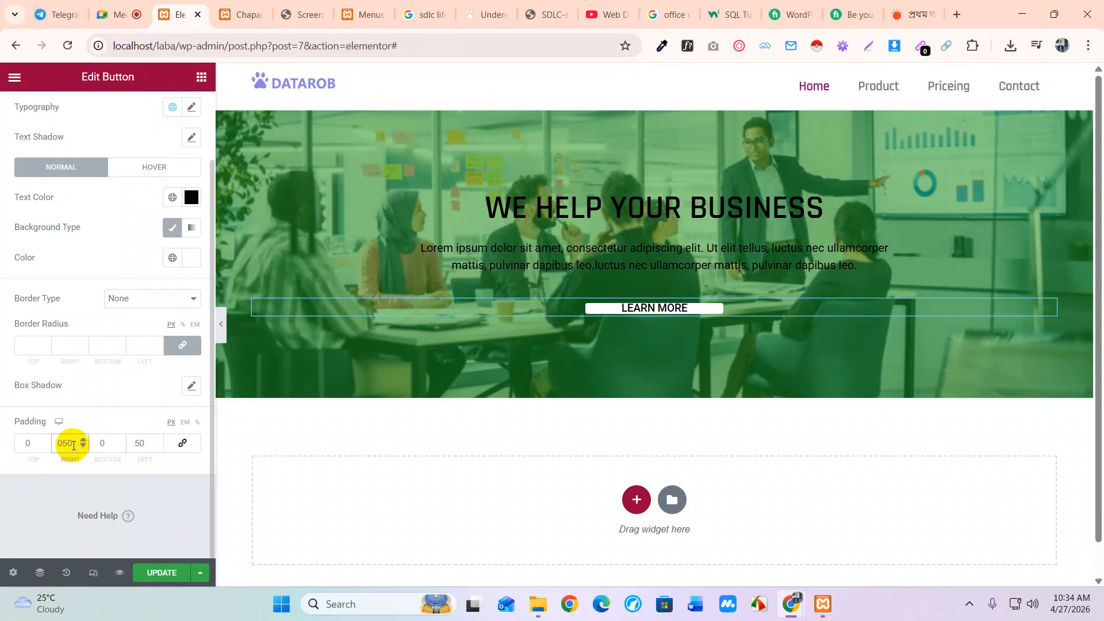
Step: Set the hero button's top and bottom padding to 20 px
double_click(22, 444)
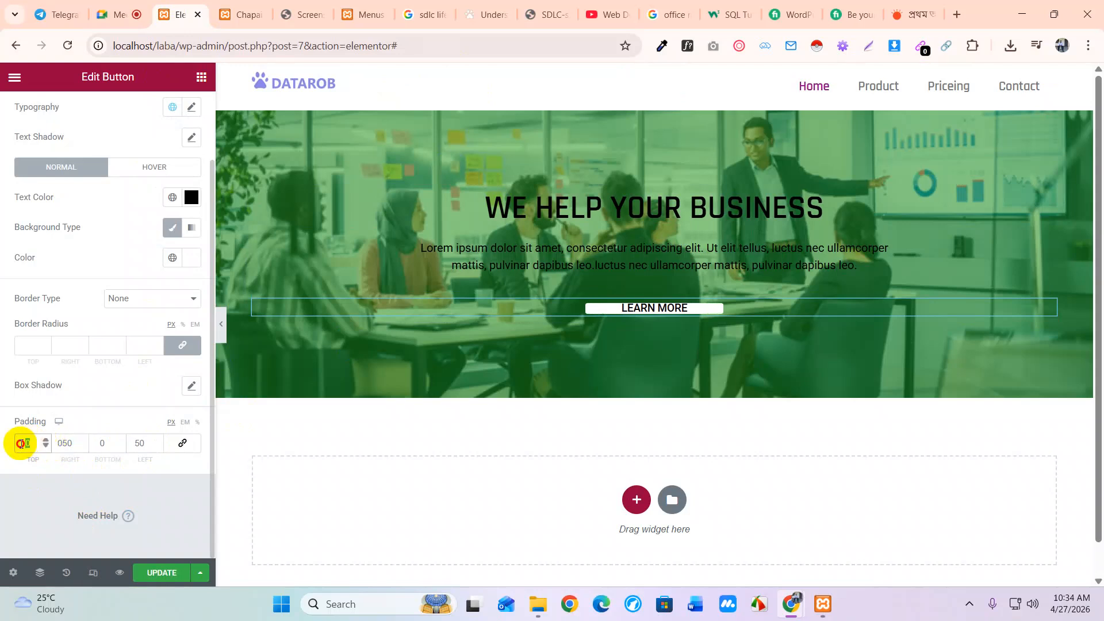
type("20")
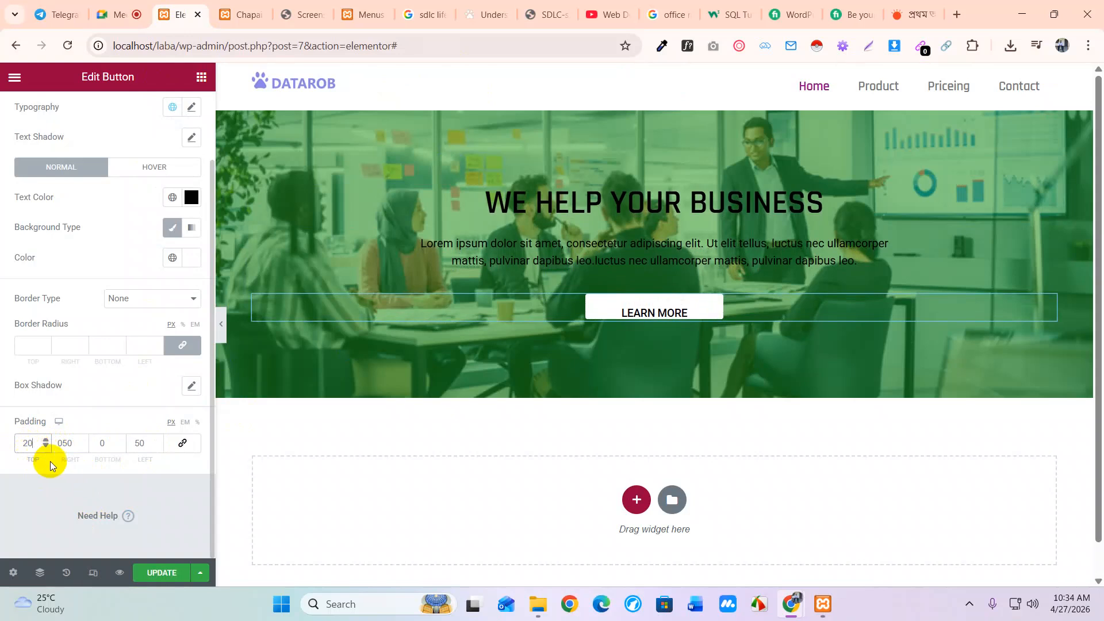
left_click(108, 443)
type("20")
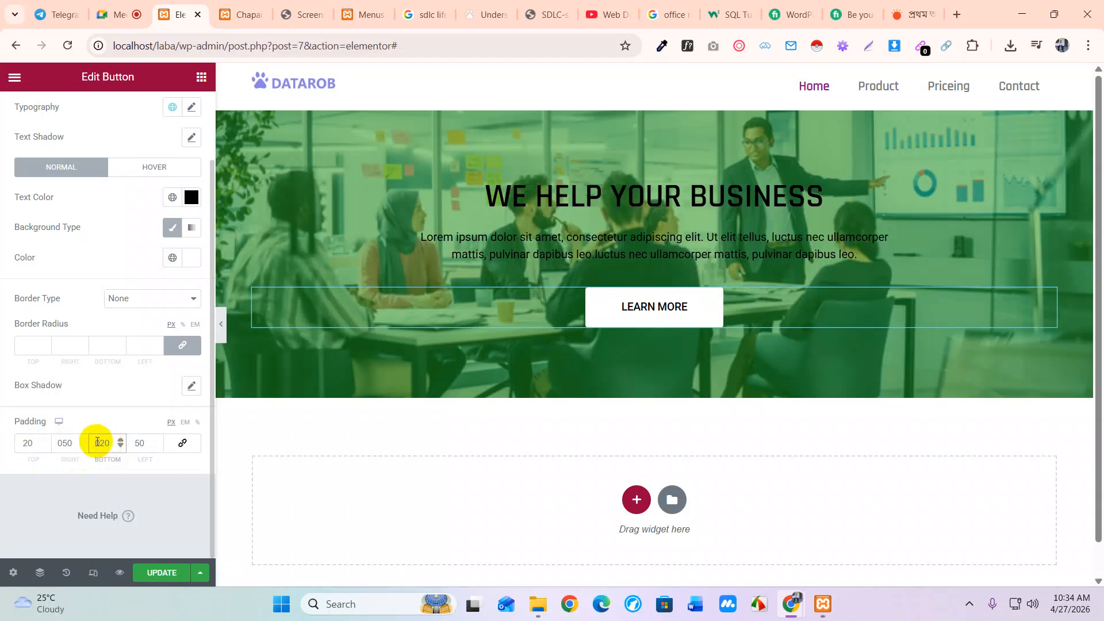
Step: Check the button's corners in the mockup and set the hero button's border radius to 5 px on all sides
left_click(25, 351)
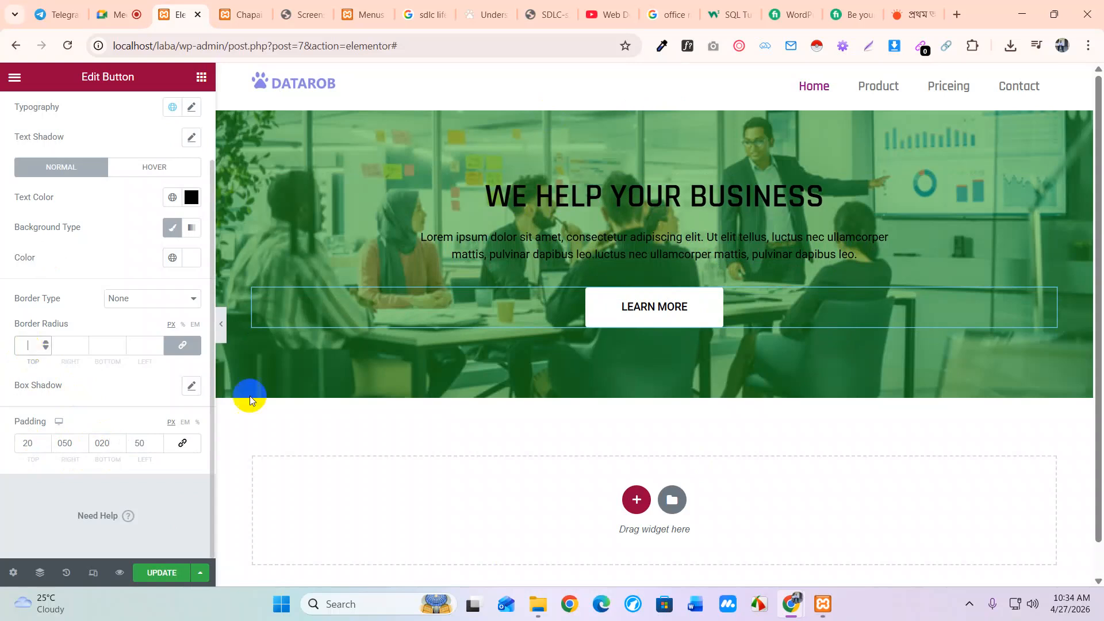
left_click(298, 17)
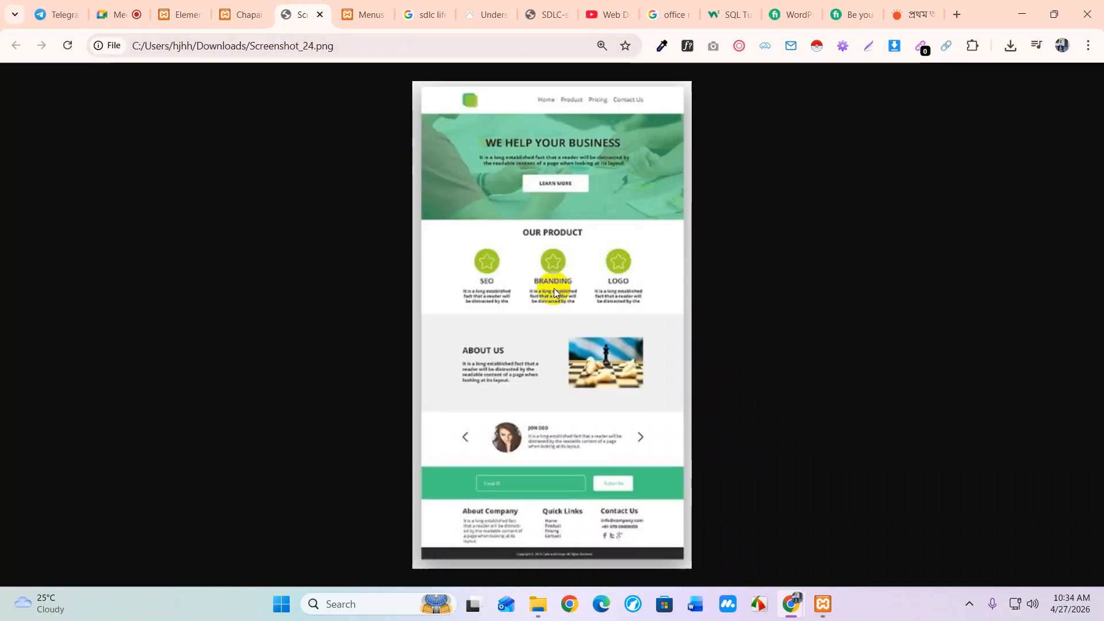
left_click(189, 14)
left_click(34, 346)
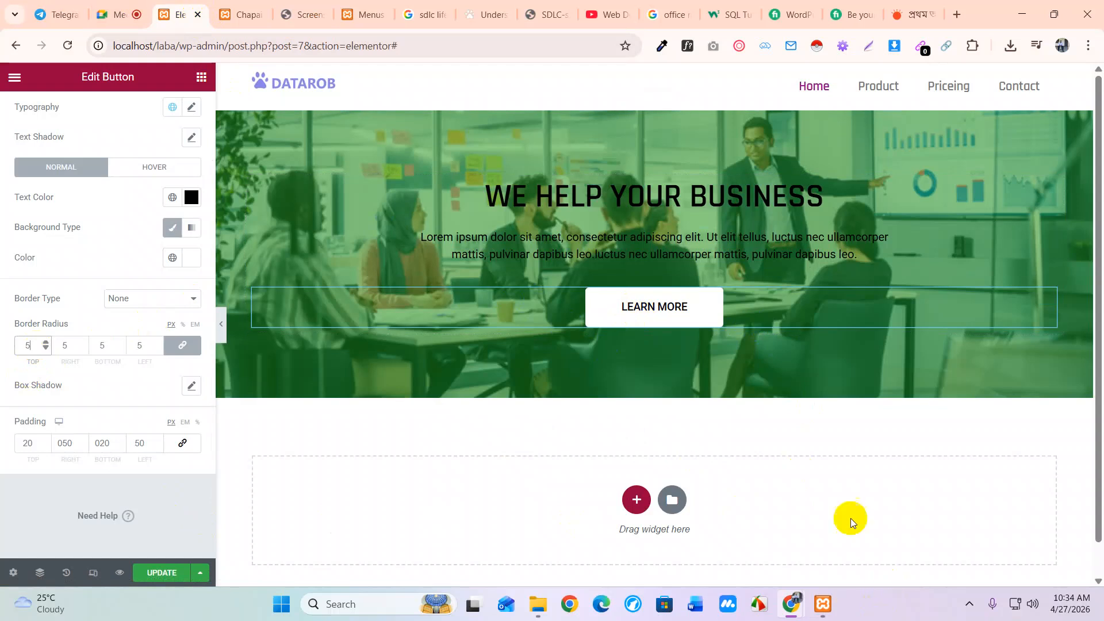
Step: Update the page and reload the live site at localhost/laba to check the hero section
scroll(823, 385, "up", 2)
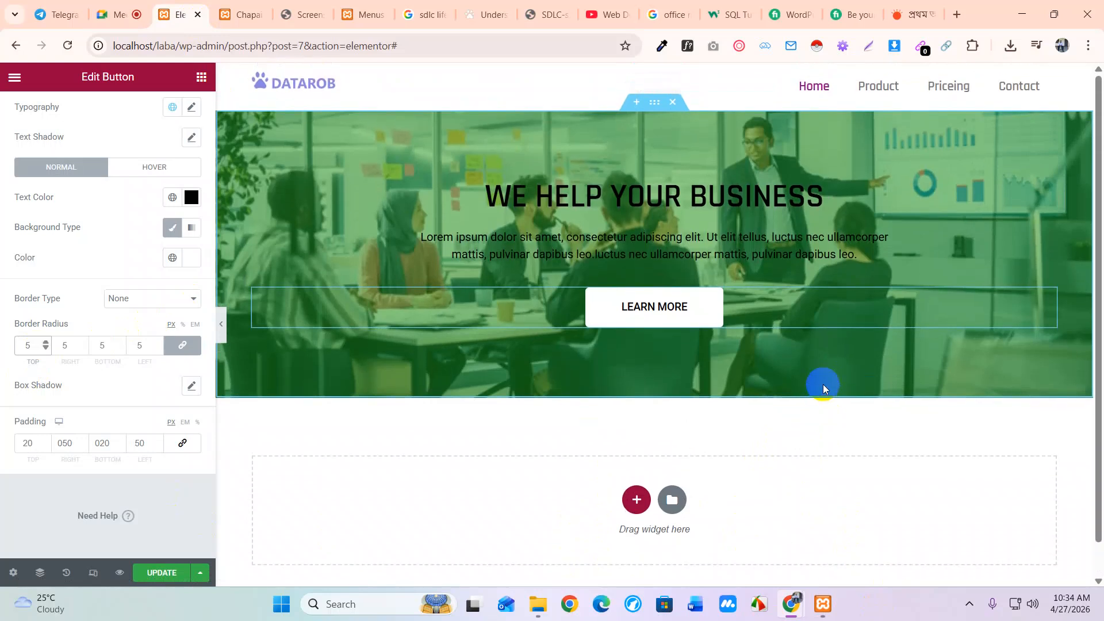
left_click(159, 573)
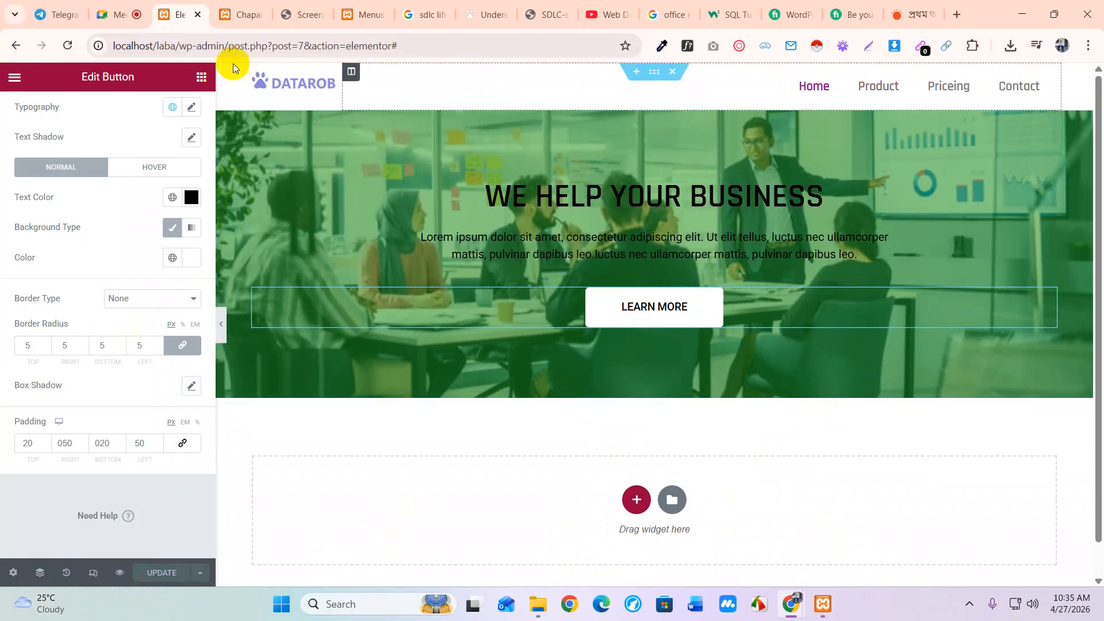
left_click(233, 14)
right_click(329, 257)
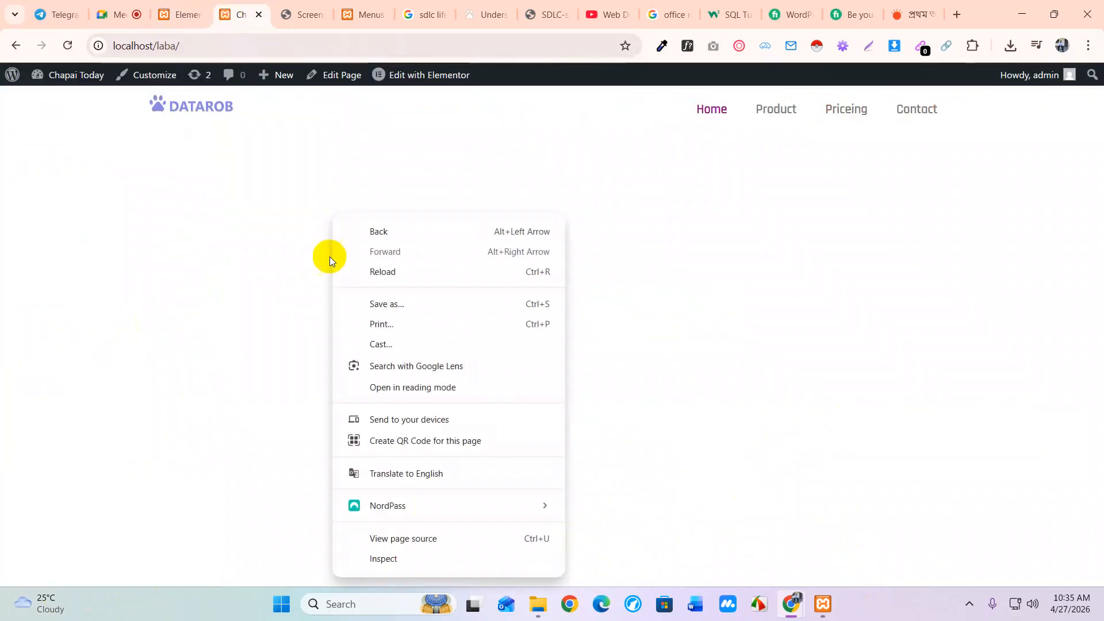
left_click(399, 270)
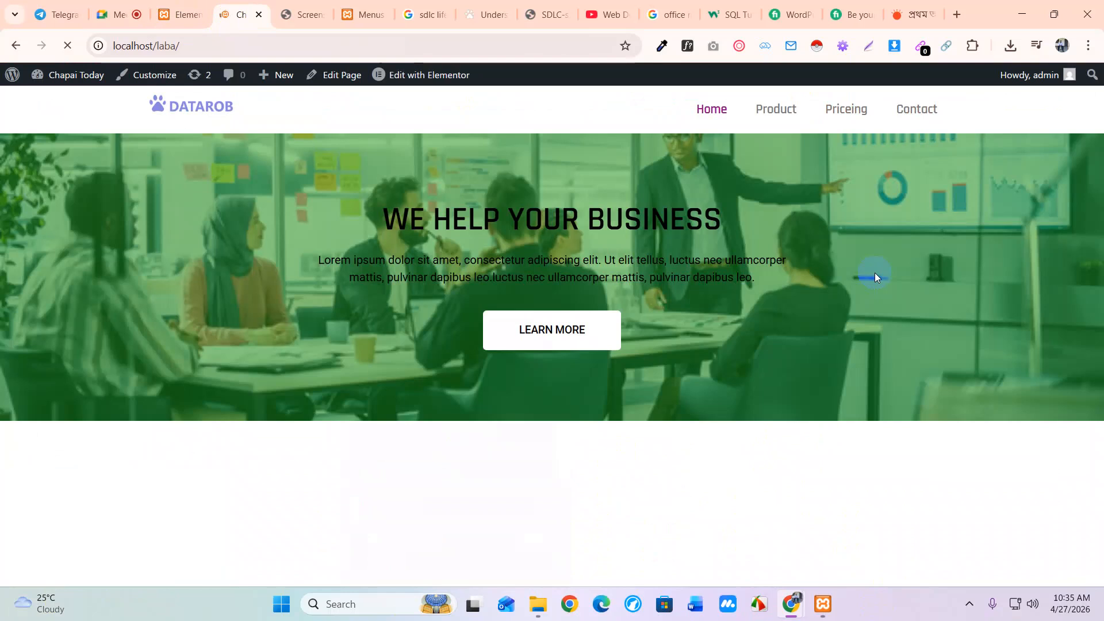